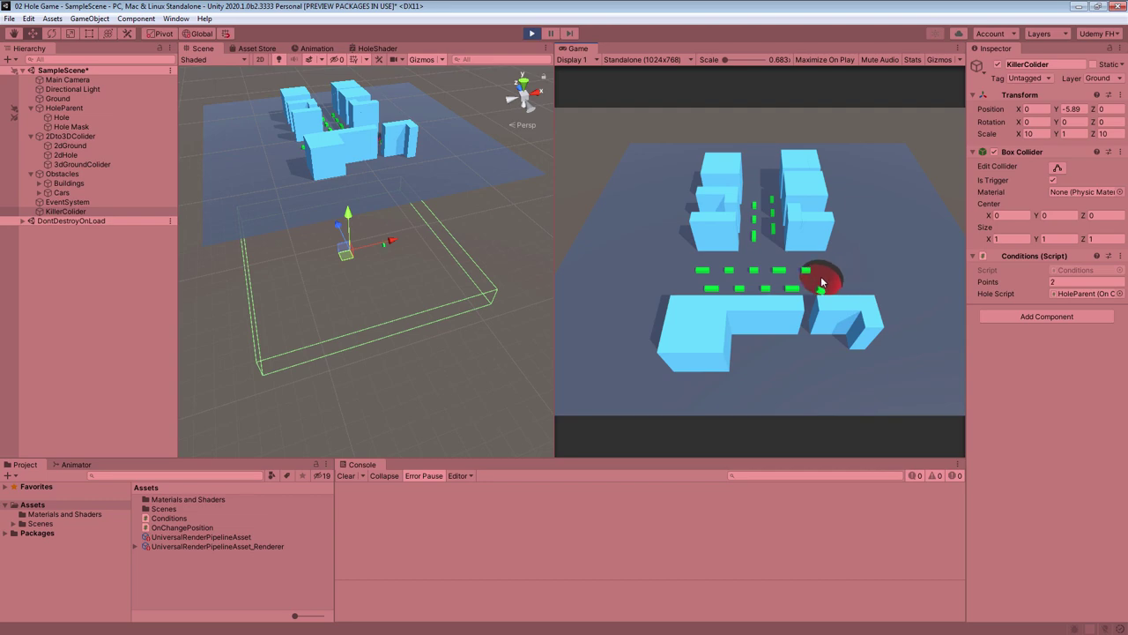
- Steer the hole over the green cubes and move the hole parent left and toward the camera, entering -5
mouse_move(822, 281)
mouse_down()
mouse_move(713, 280)
mouse_move(763, 212)
mouse_move(784, 251)
mouse_up()
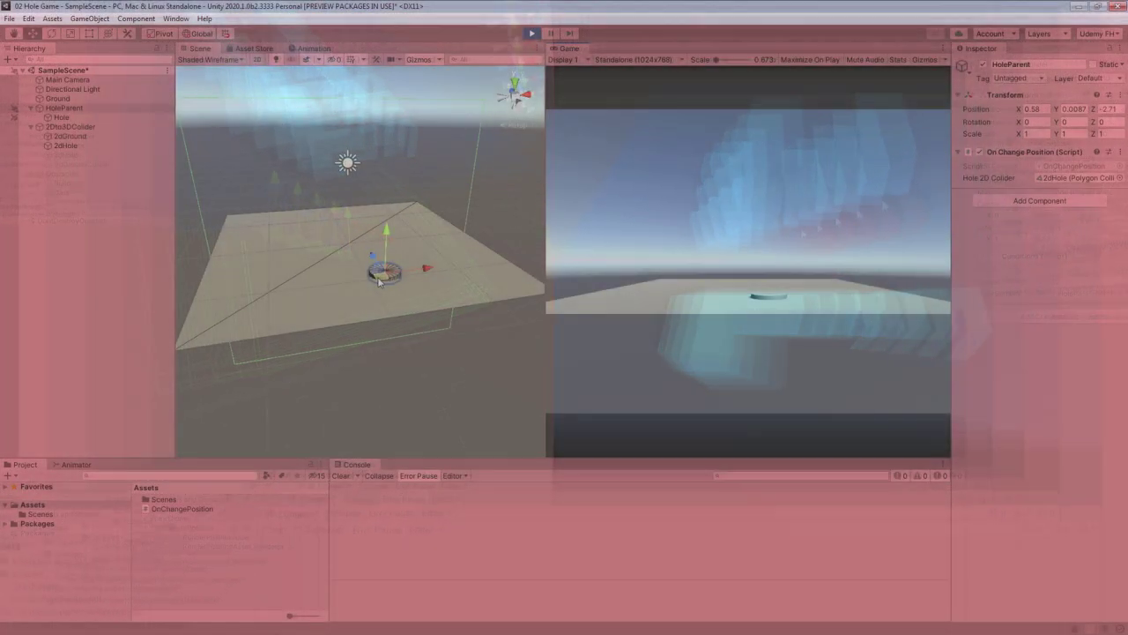
drag(398, 218, 252, 320)
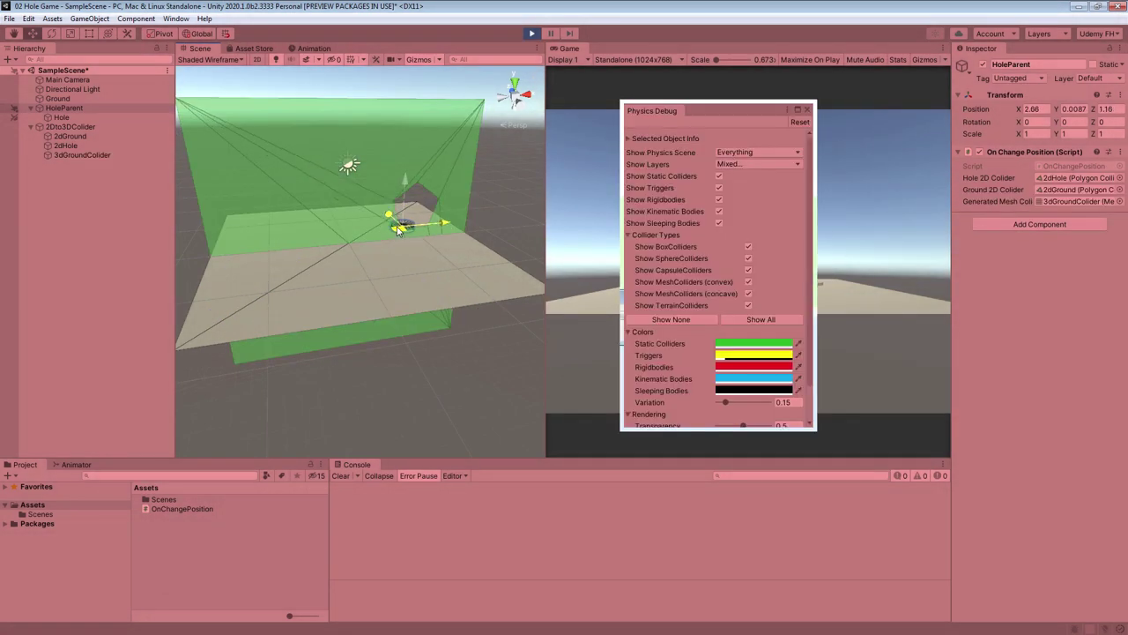
drag(396, 222, 407, 269)
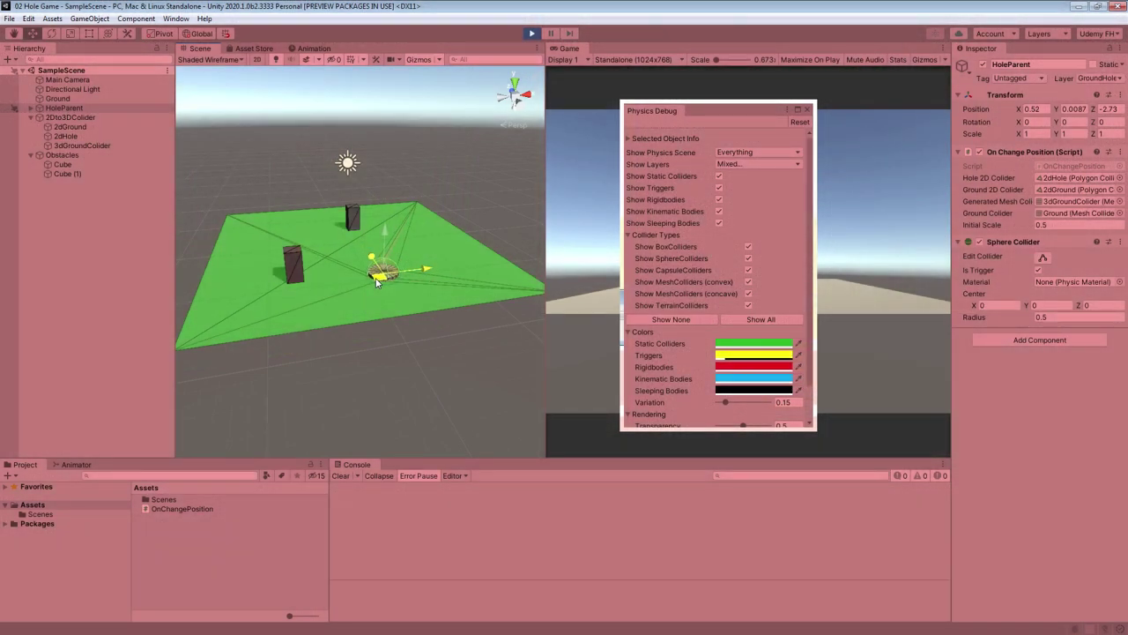
drag(377, 280, 351, 231)
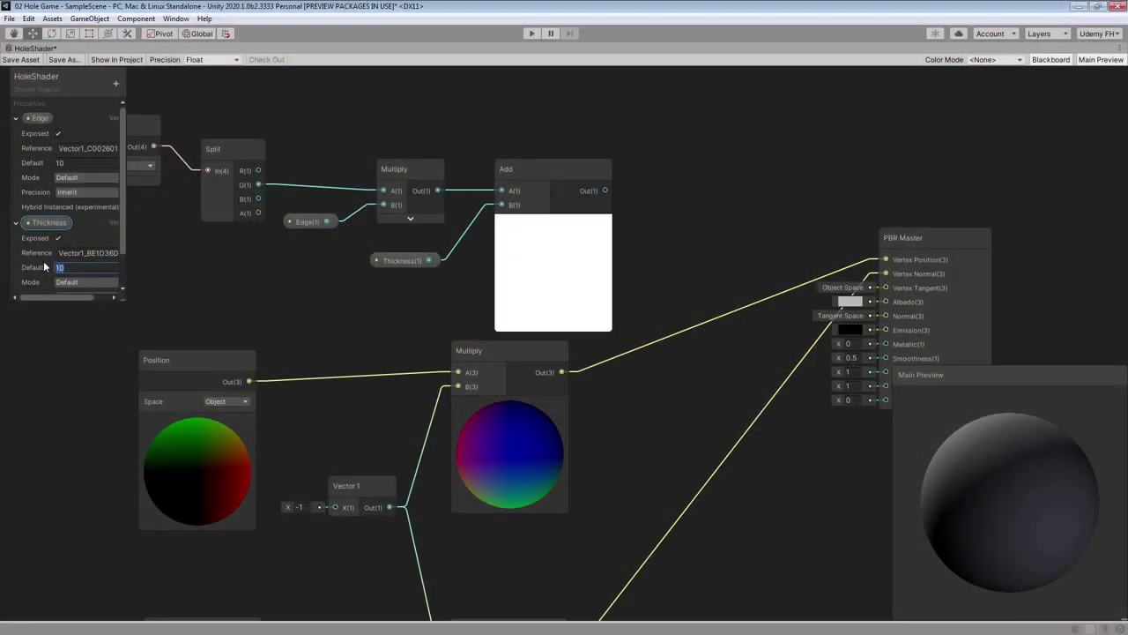
text(-5)
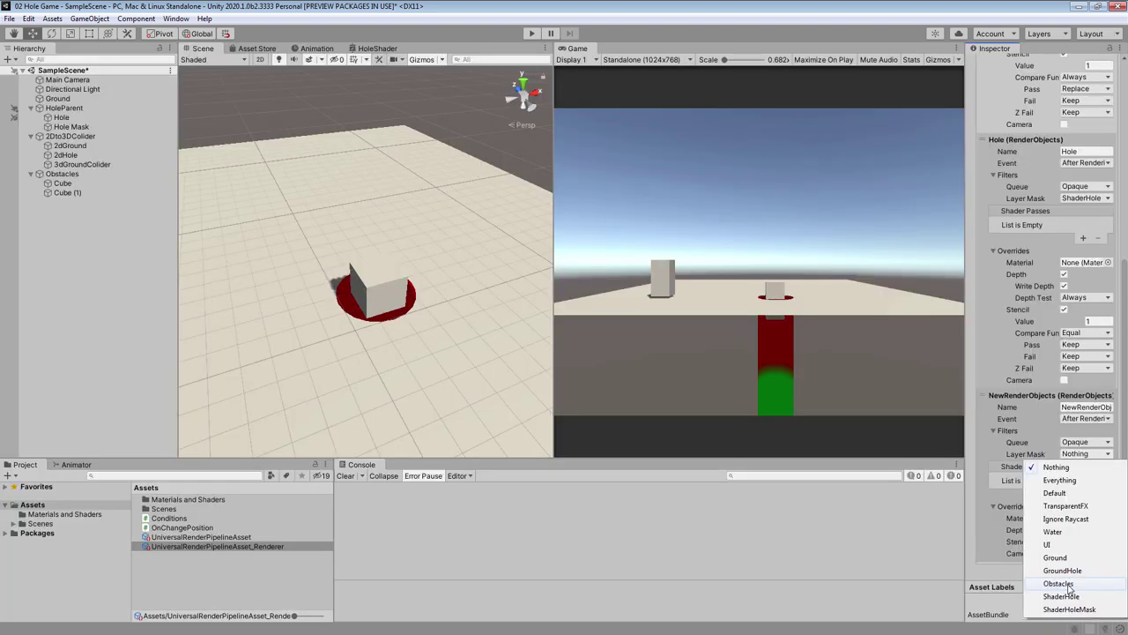
- Make the render feature draw the Obstacles layer, stop Ground casting shadows, and colour the hole red
click(1068, 587)
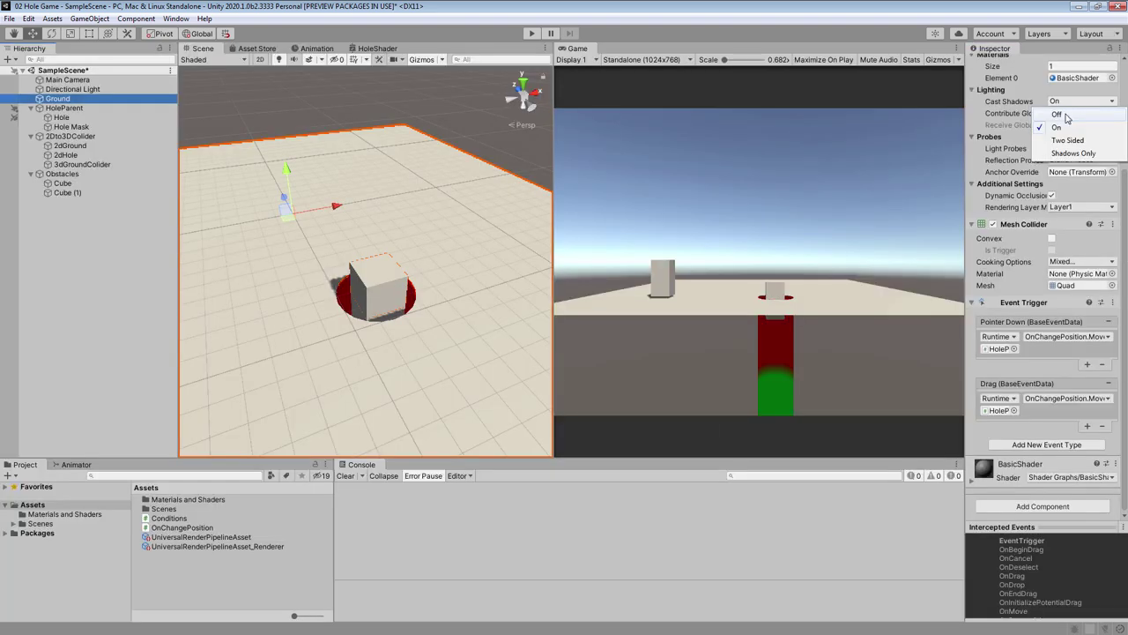
click(1065, 114)
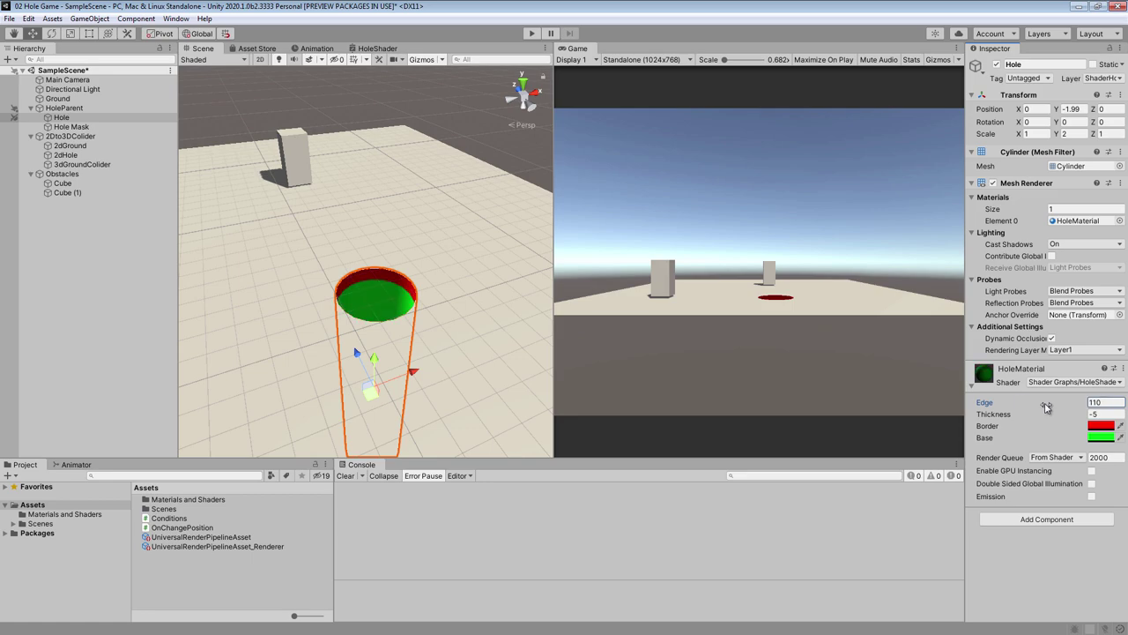
click(1047, 409)
click(1106, 441)
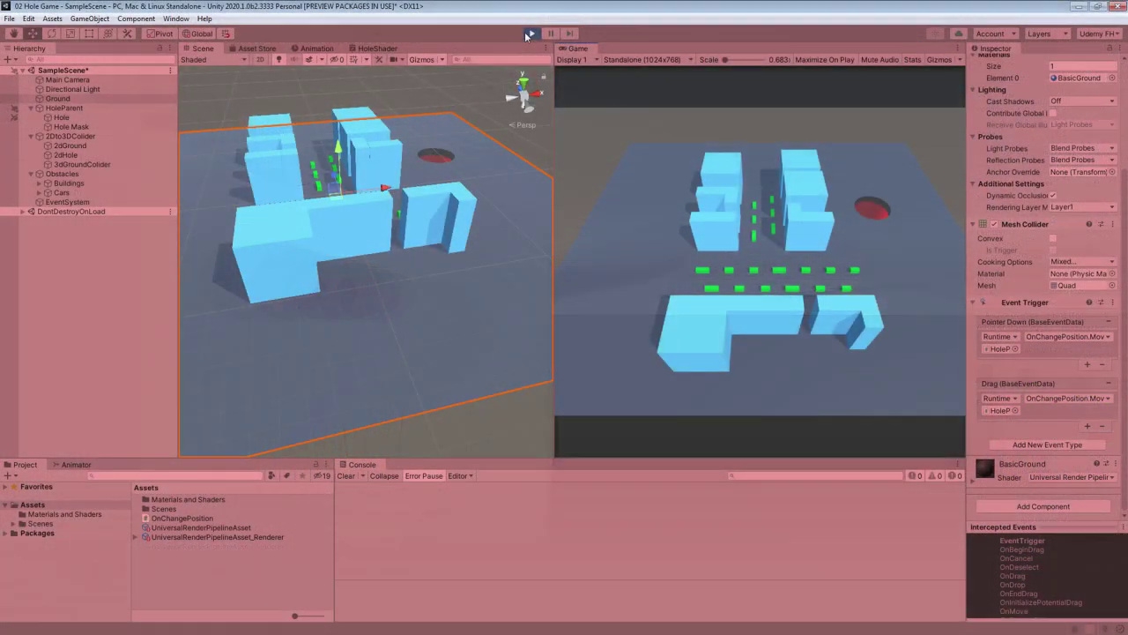
- Steer the hole across the ground in the running game to swallow cubes
mouse_move(872, 212)
mouse_down()
mouse_move(933, 251)
mouse_move(809, 289)
mouse_move(773, 269)
mouse_move(768, 242)
mouse_move(788, 247)
mouse_up()
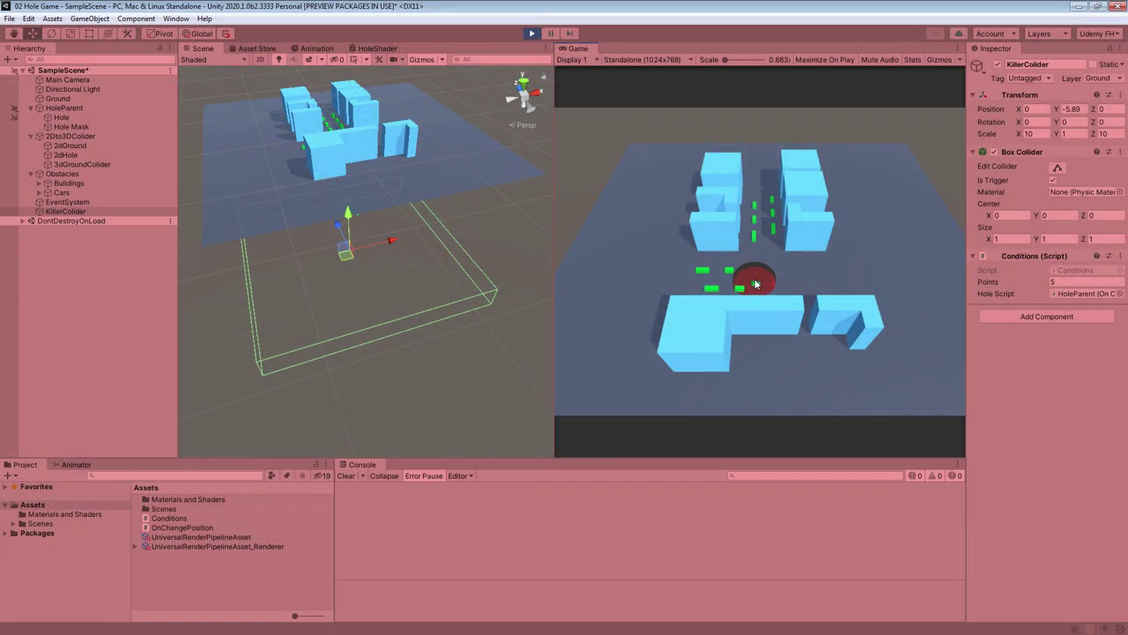
drag(750, 279, 718, 281)
mouse_move(762, 231)
mouse_down()
mouse_move(801, 234)
mouse_move(807, 190)
mouse_move(751, 238)
mouse_move(722, 217)
mouse_move(726, 194)
mouse_move(891, 324)
mouse_move(713, 296)
mouse_move(763, 263)
mouse_up()
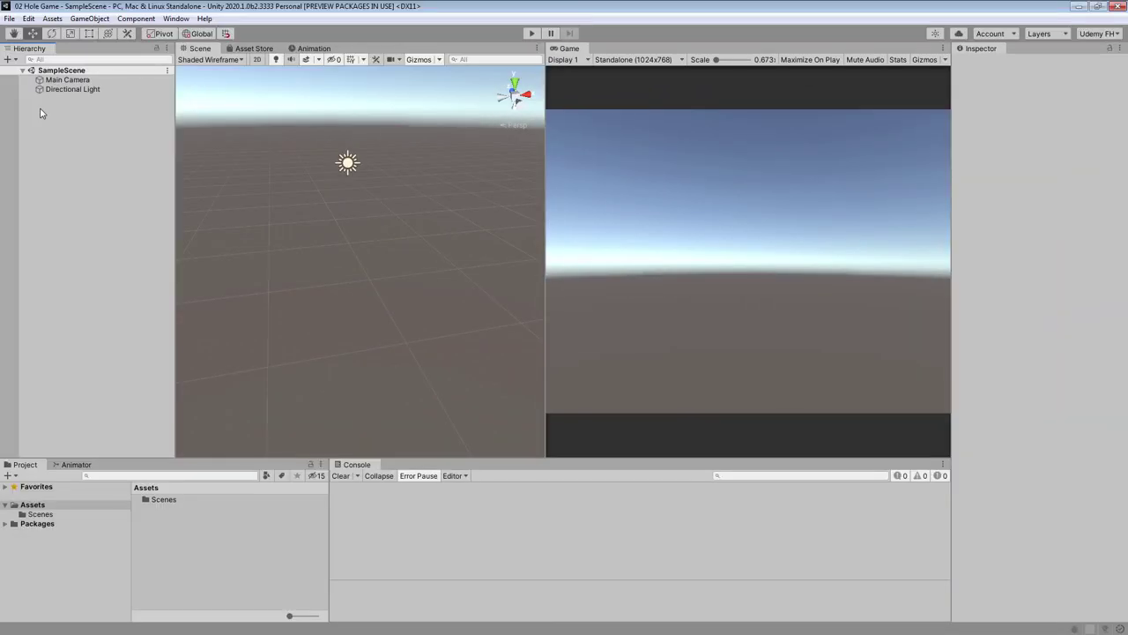
- Create a quad in the Hierarchy with scale 10 and X rotation 90
right_click(39, 113)
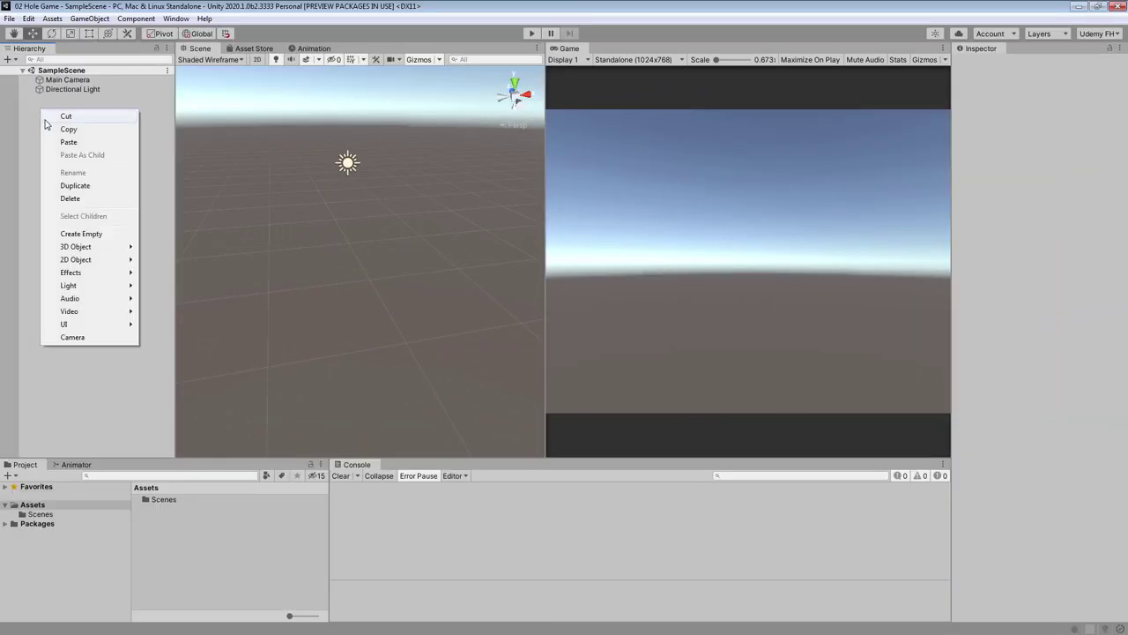
mouse_move(97, 254)
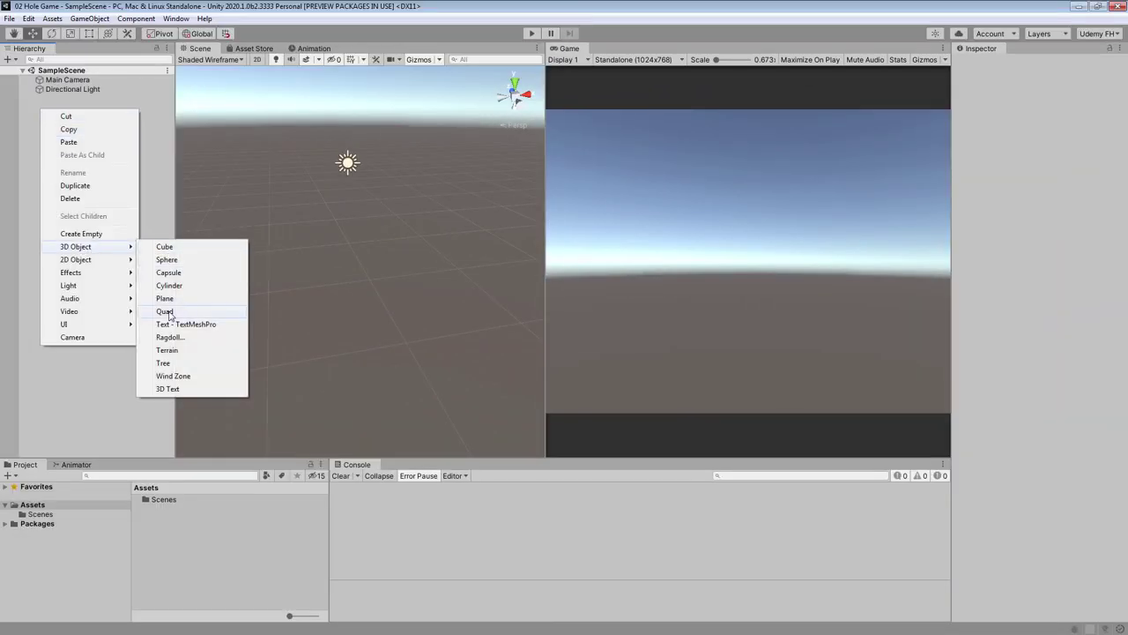
click(166, 311)
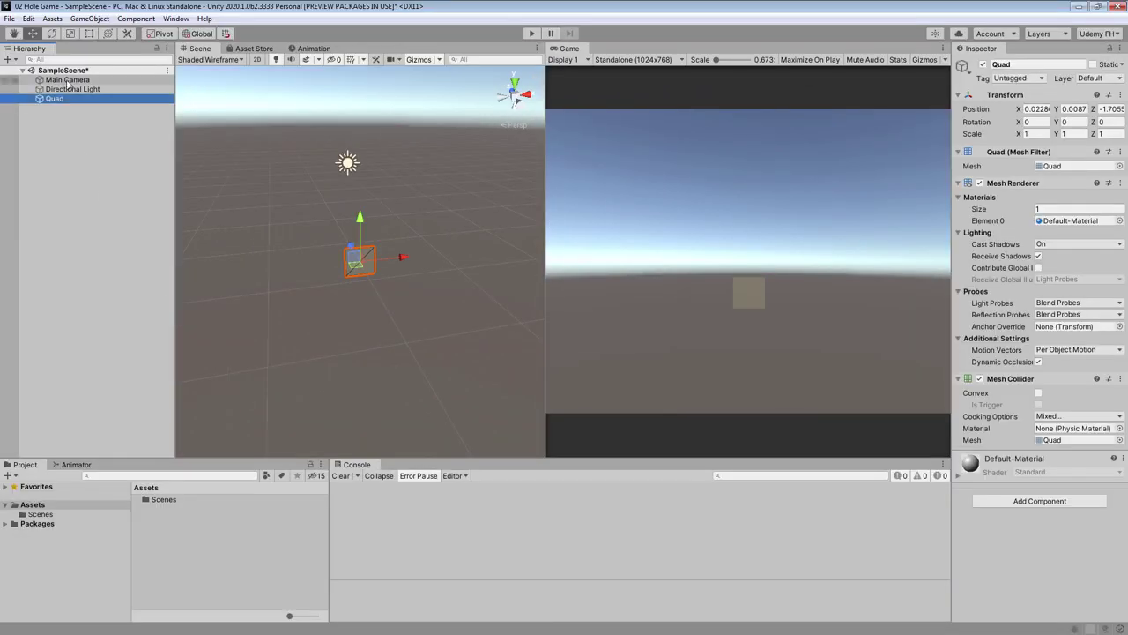
click(1036, 133)
text(10)
key(Tab)
text(10)
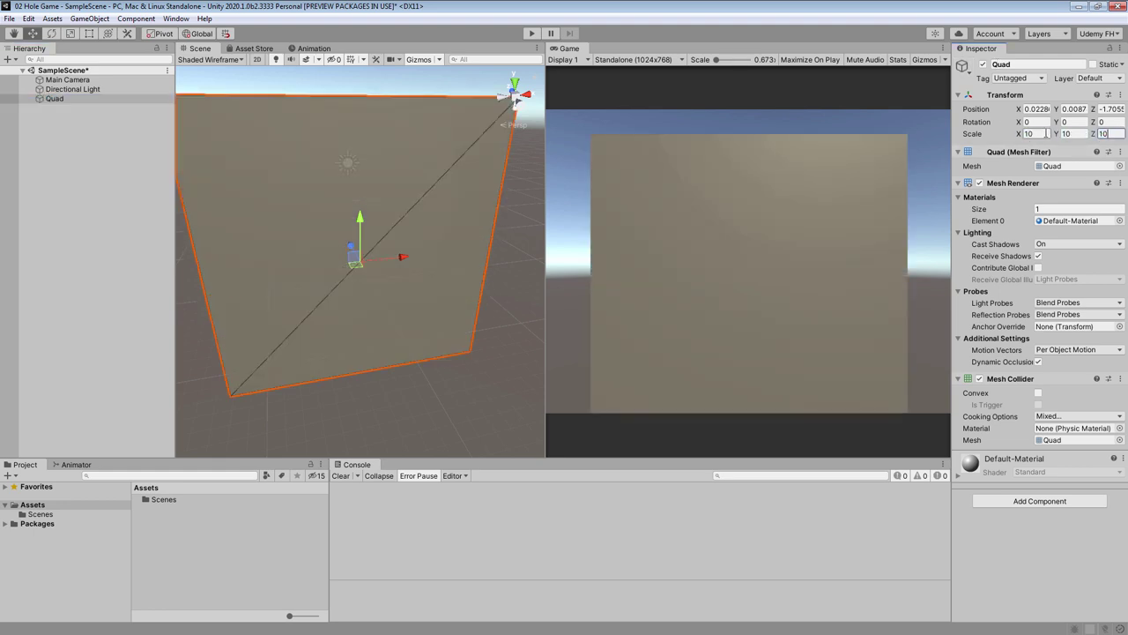
click(1033, 122)
text(90)
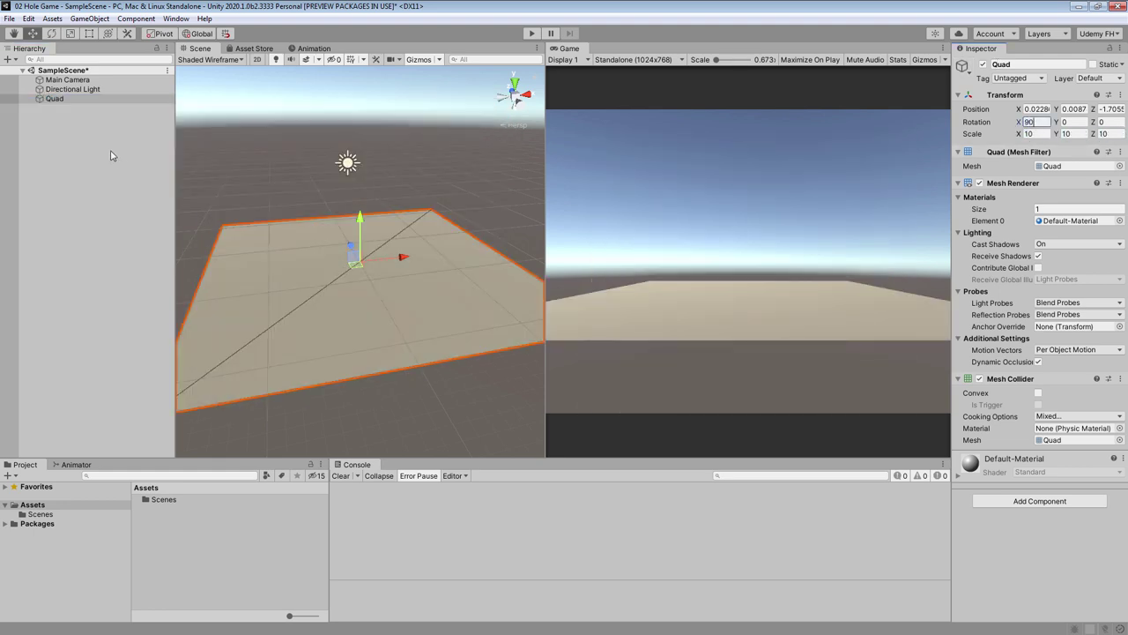
- Place the quad at position 0, 0, 0
click(1036, 108)
text(0)
key(Tab)
text(0)
click(1113, 108)
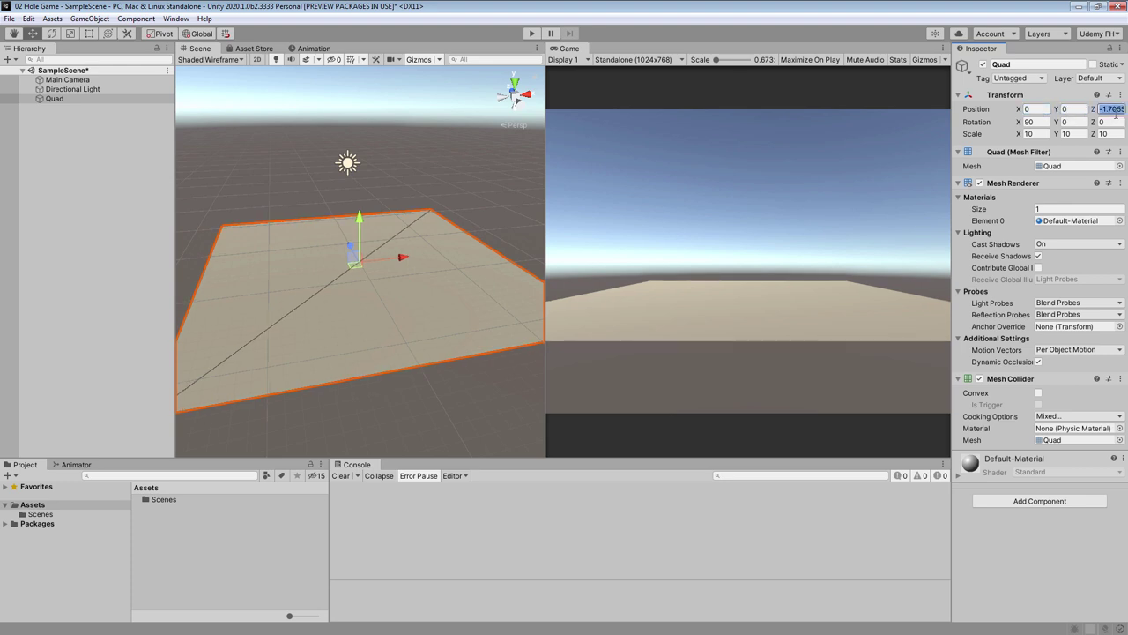
text(0)
click(56, 98)
- Rename the quad to Ground
click(62, 101)
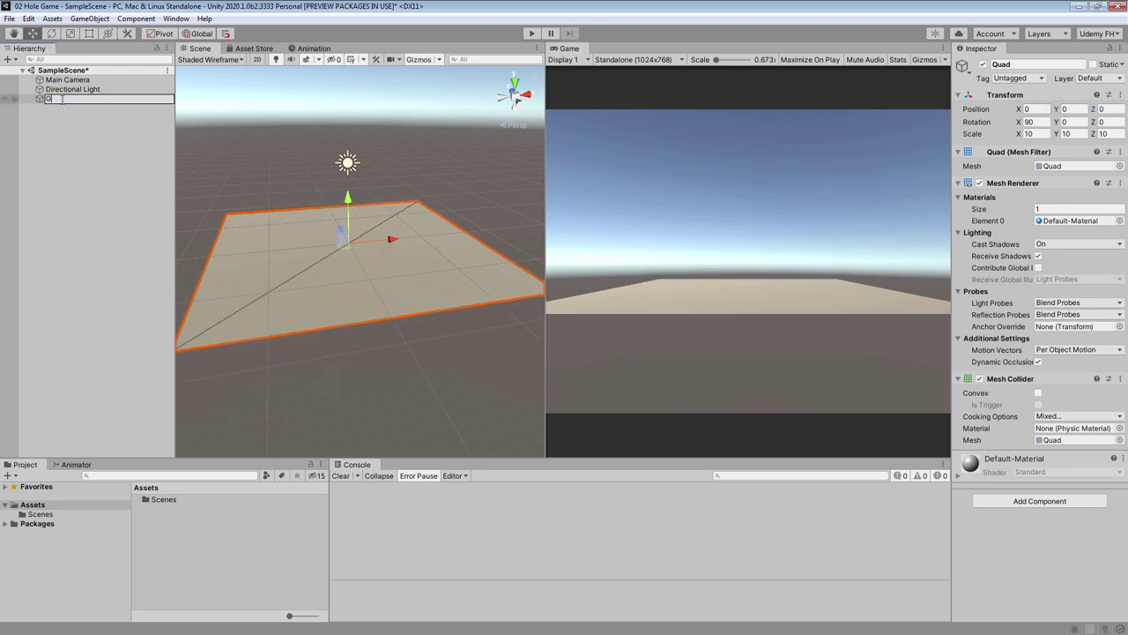
text(Ground)
key(Return)
click(26, 123)
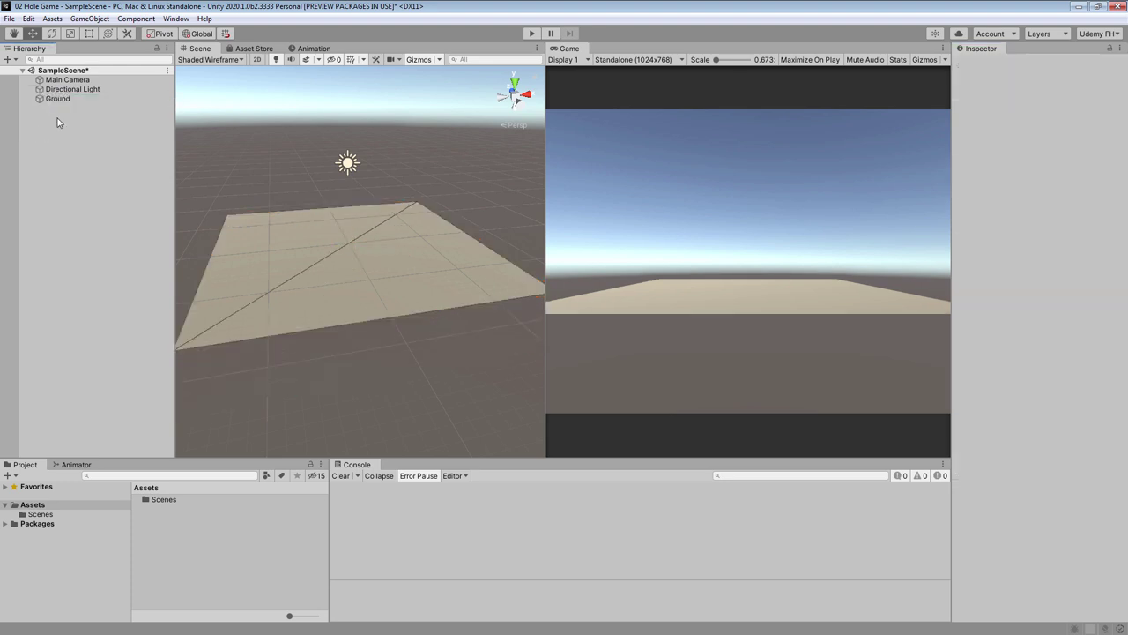
right_click(56, 117)
- Create an empty object HoleParent with a child cylinder named Hole
click(88, 245)
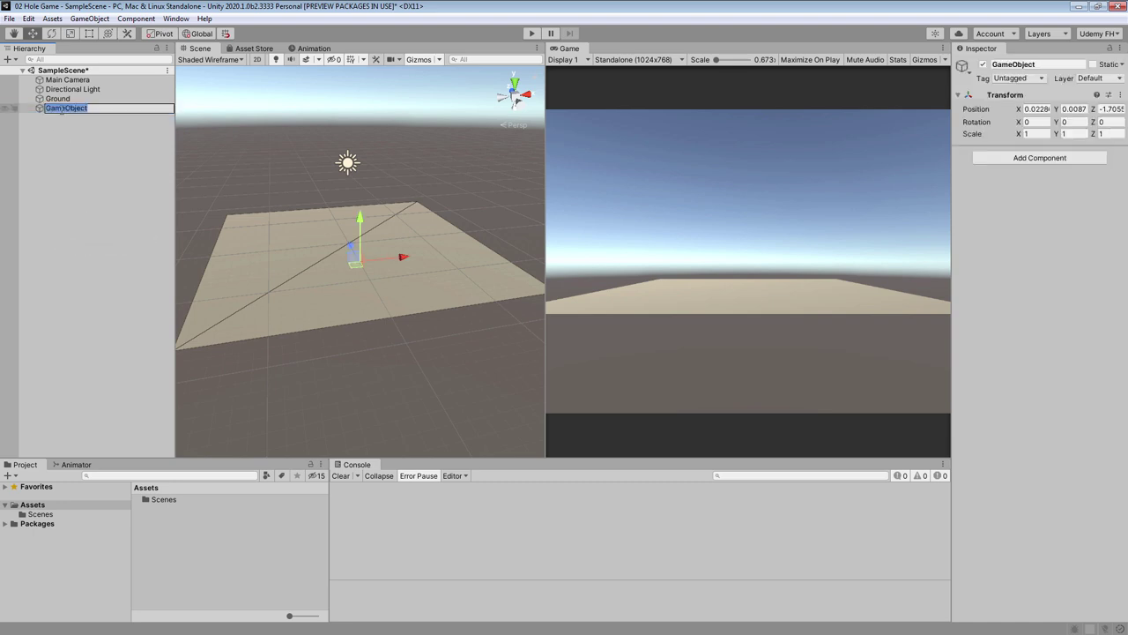
text(HoleParent)
key(Return)
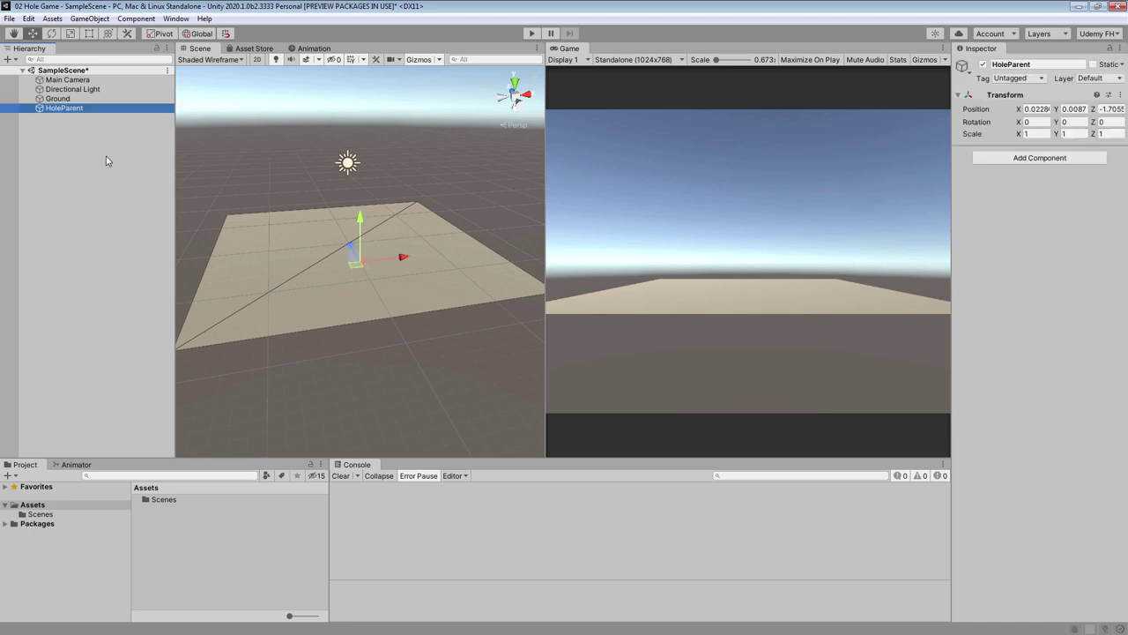
right_click(82, 110)
mouse_move(112, 251)
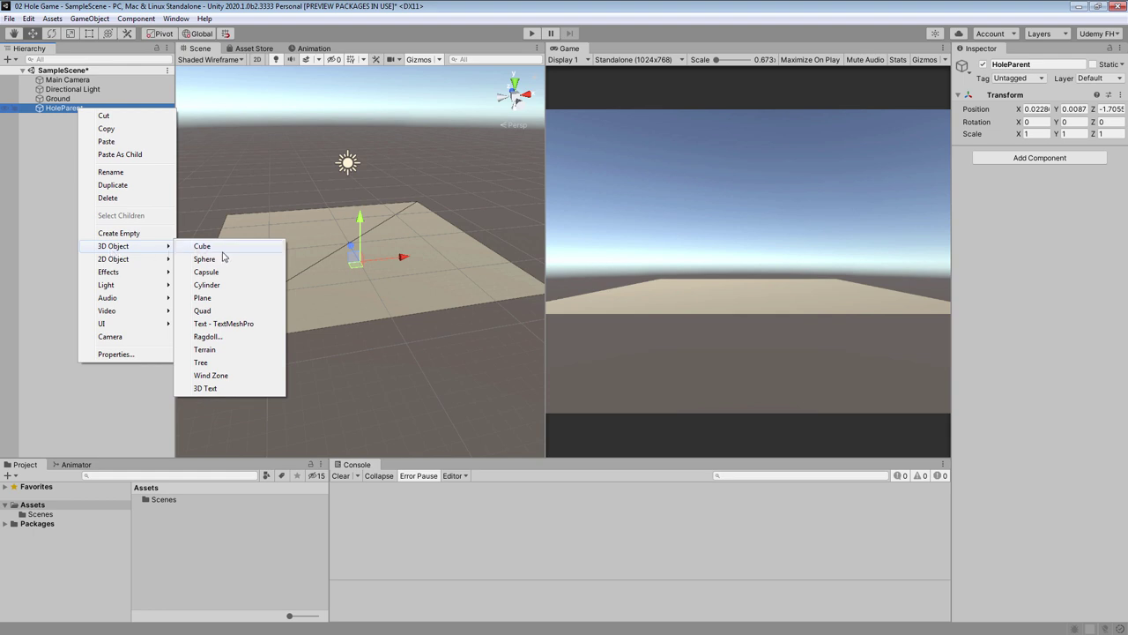
click(224, 285)
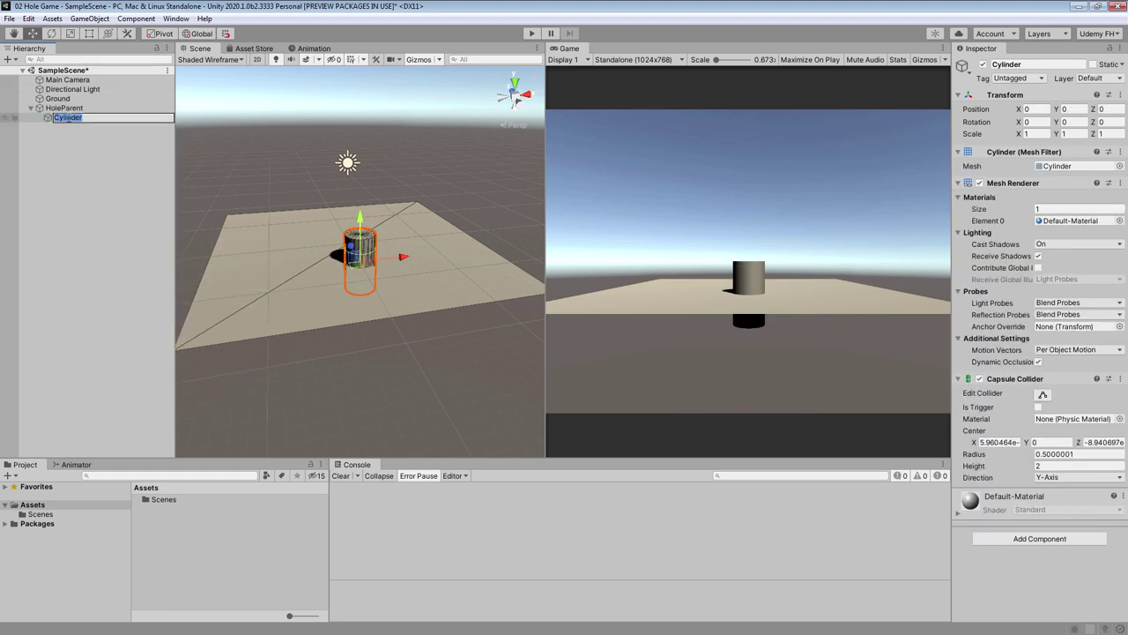
text(Hole)
key(Return)
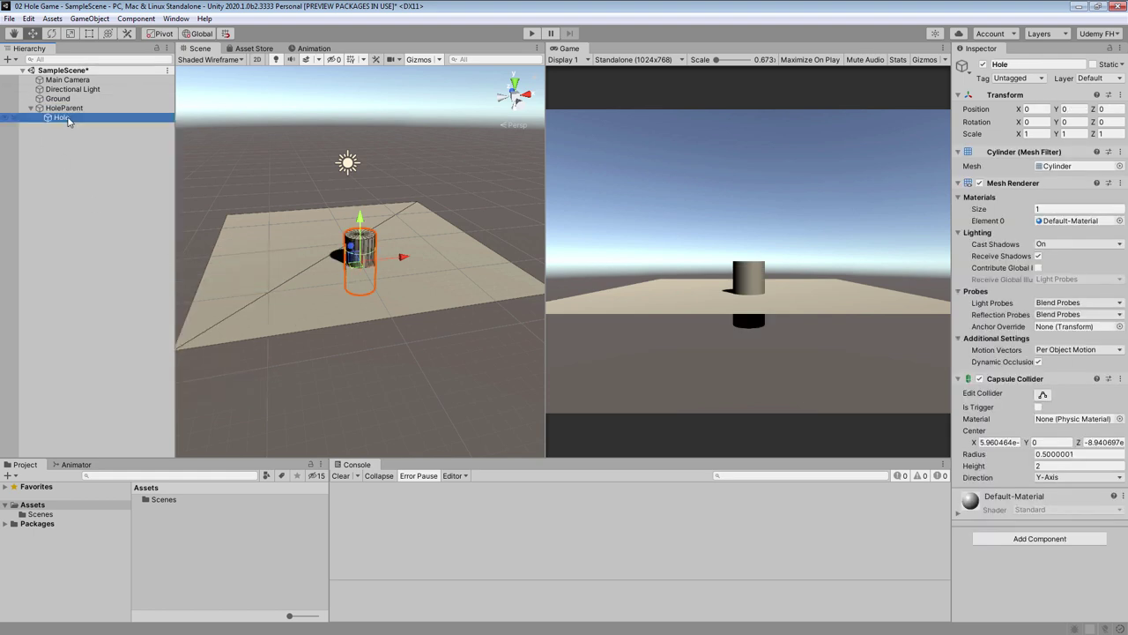
- Flatten Hole to Y scale 0.1, remove its Capsule Collider, and create a new empty root object
click(1072, 134)
text(0.1)
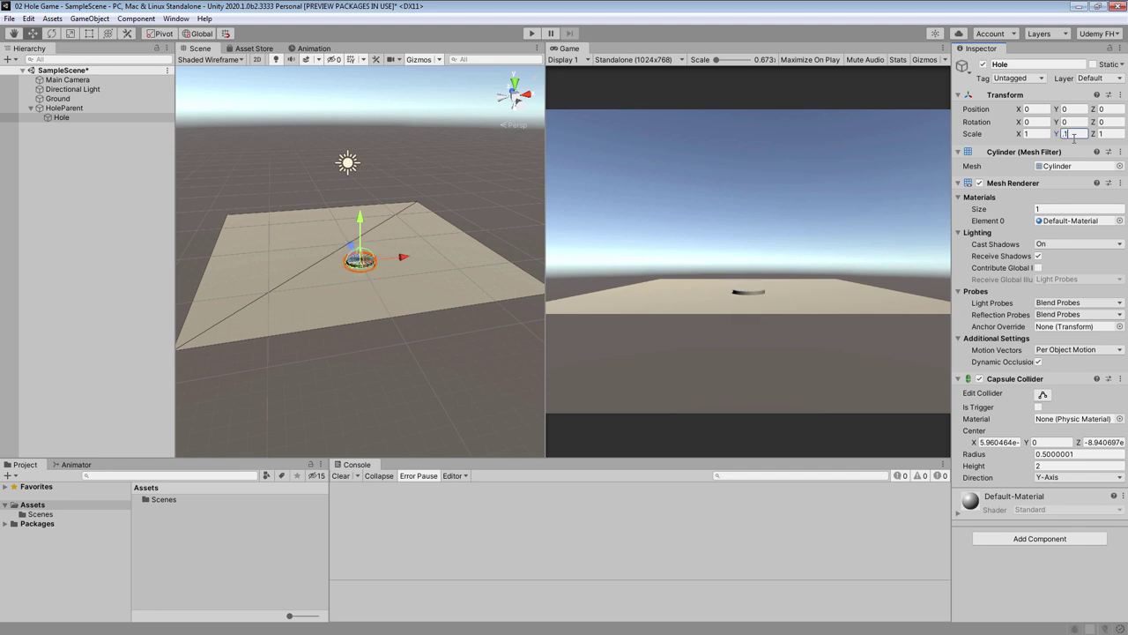
click(1120, 378)
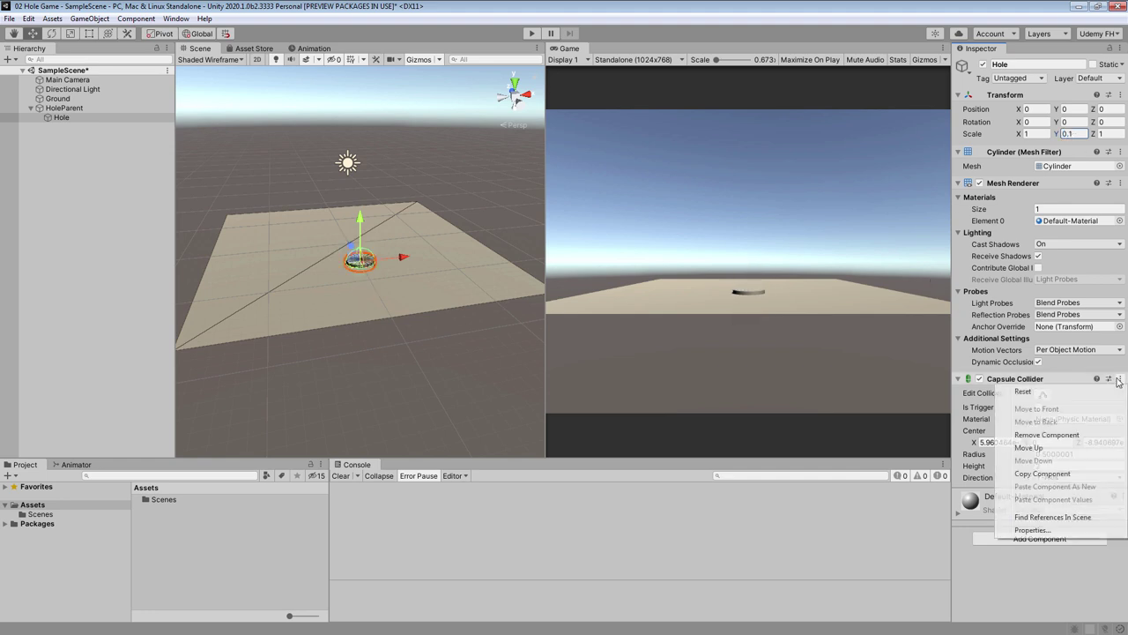
click(1046, 434)
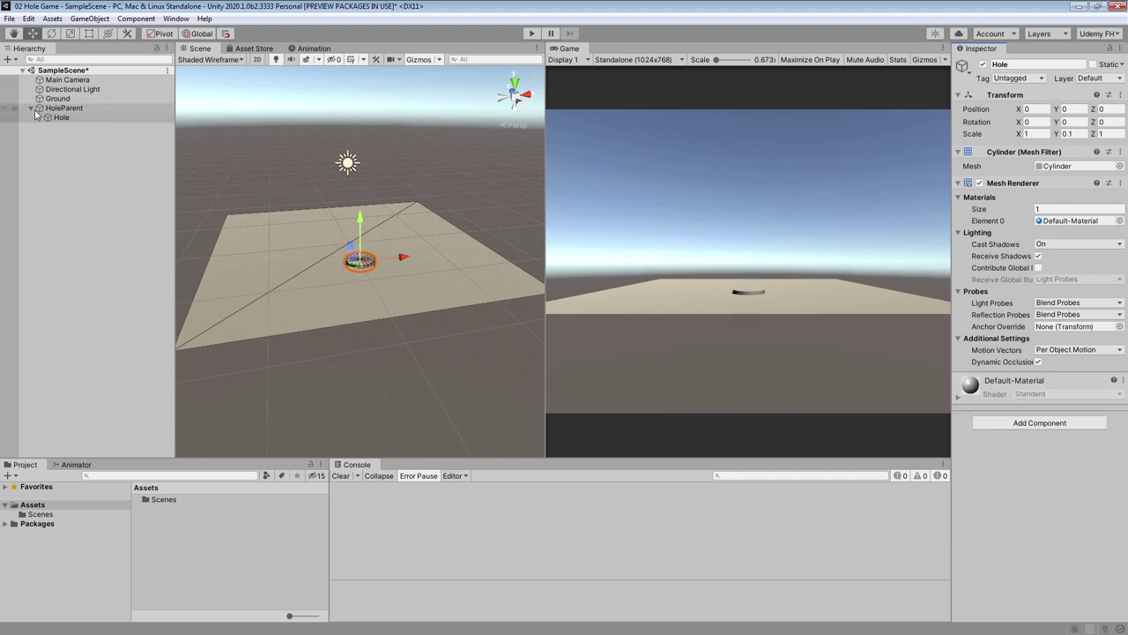
right_click(44, 152)
click(71, 276)
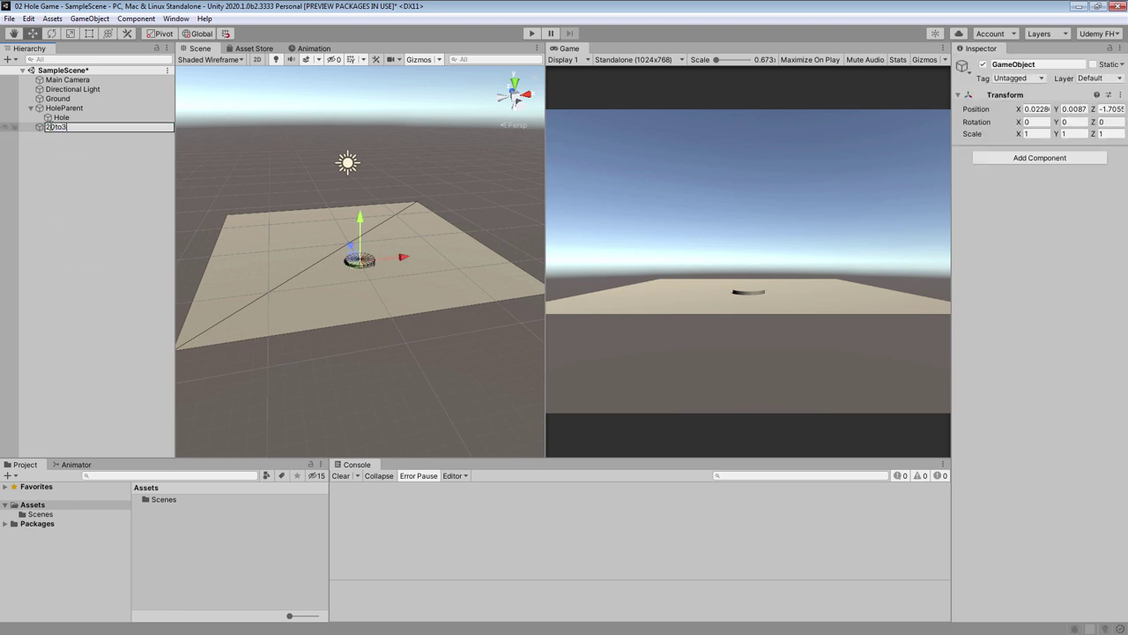
- Name the empty object 2Dto3DColider and reset its transform to the origin
text(2Dto3DColider)
key(Return)
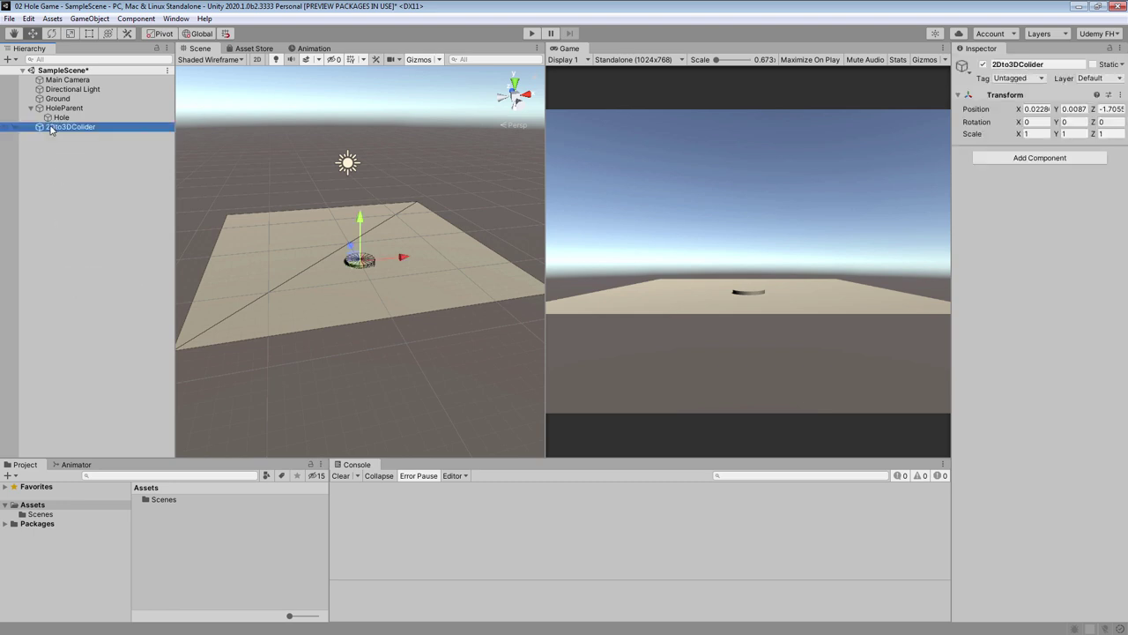
click(1120, 95)
click(1018, 106)
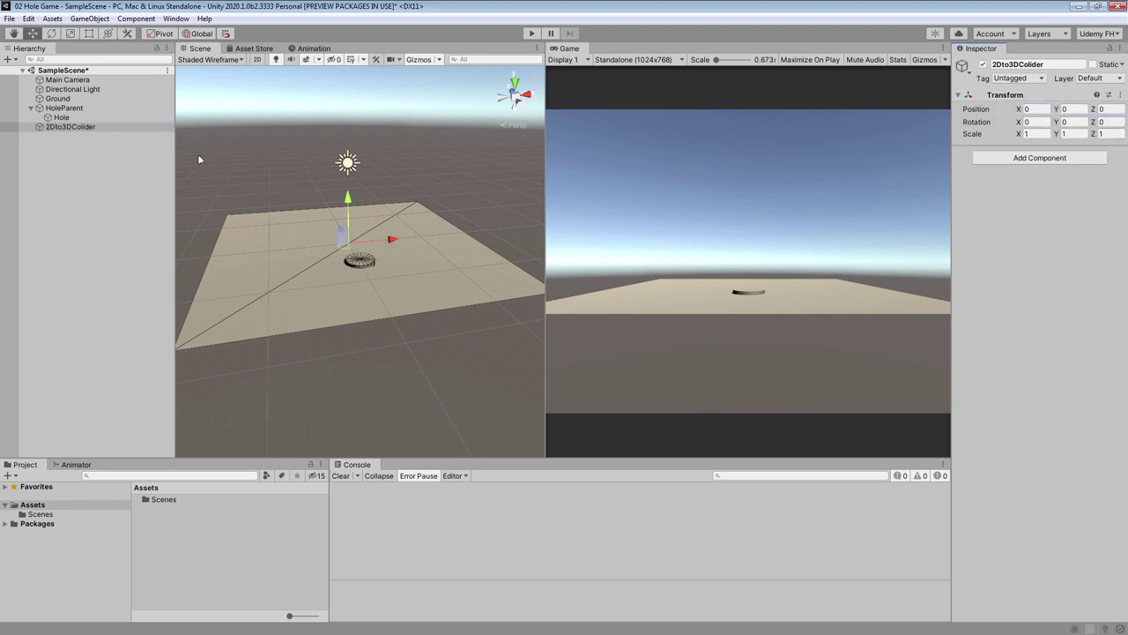
- Add an empty child 2dGround under 2Dto3DColider with a Polygon Collider 2D
right_click(64, 130)
click(99, 257)
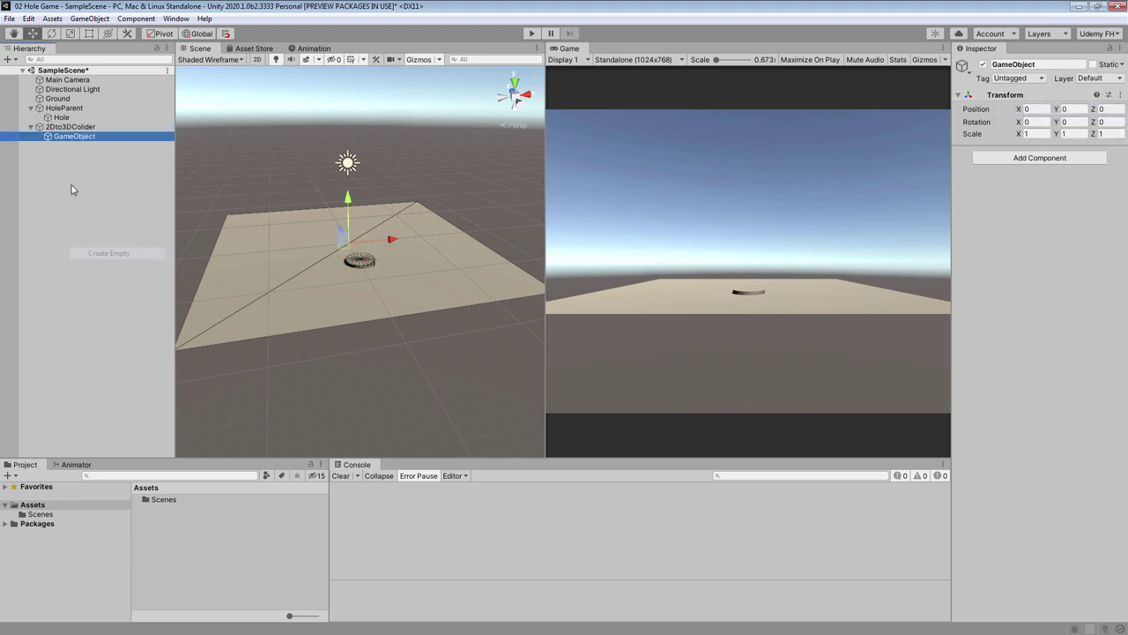
text(2d)
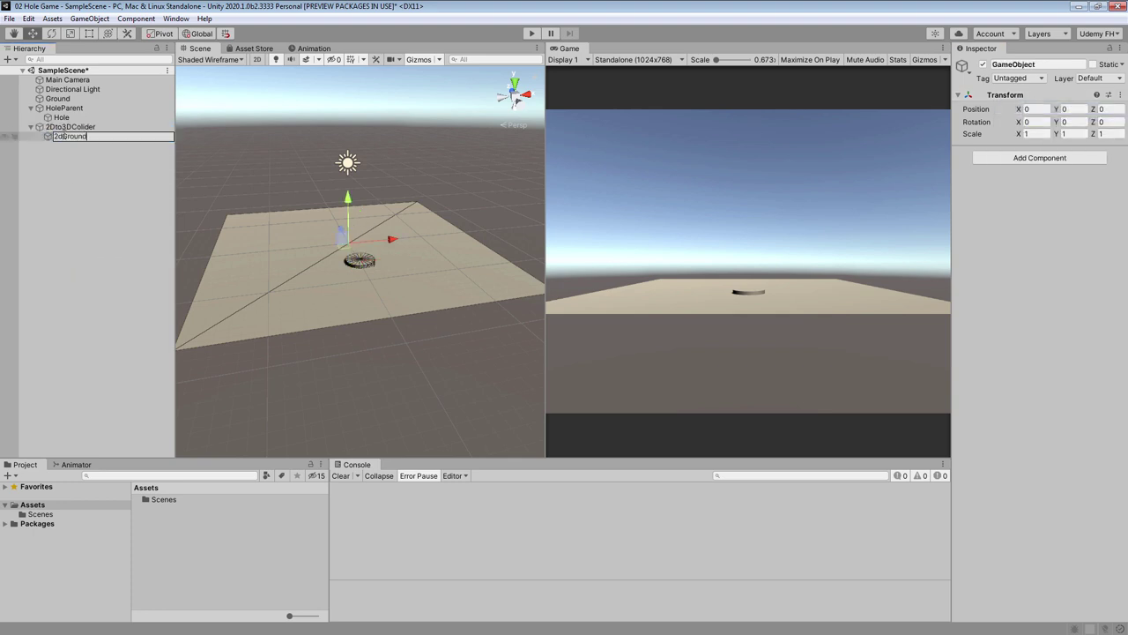
text(Ground)
key(Return)
click(1040, 158)
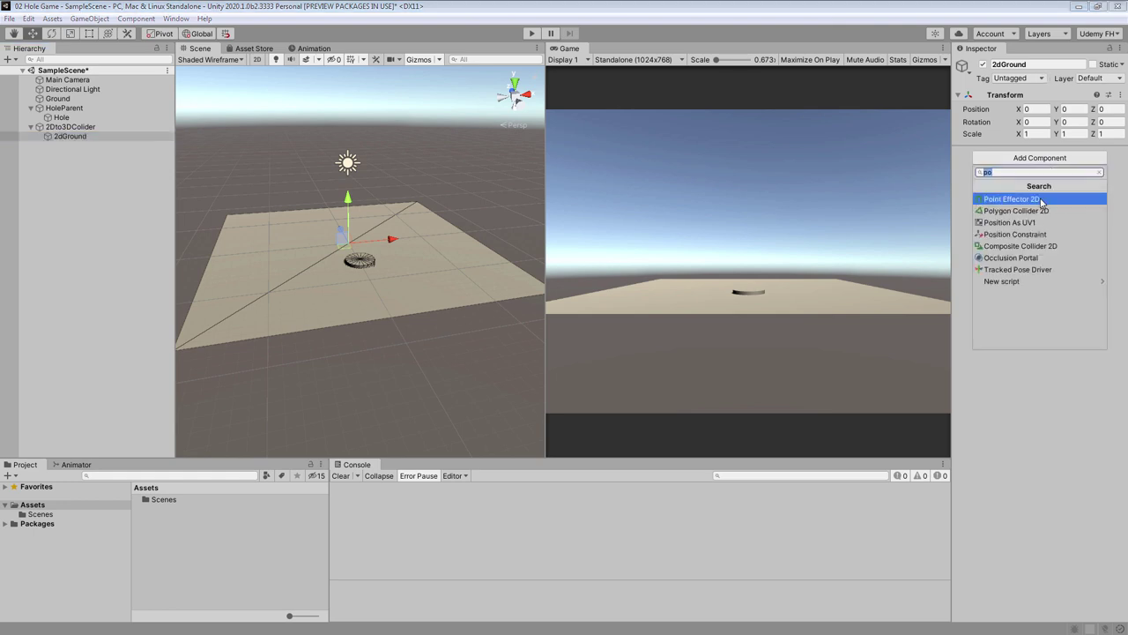
click(1054, 211)
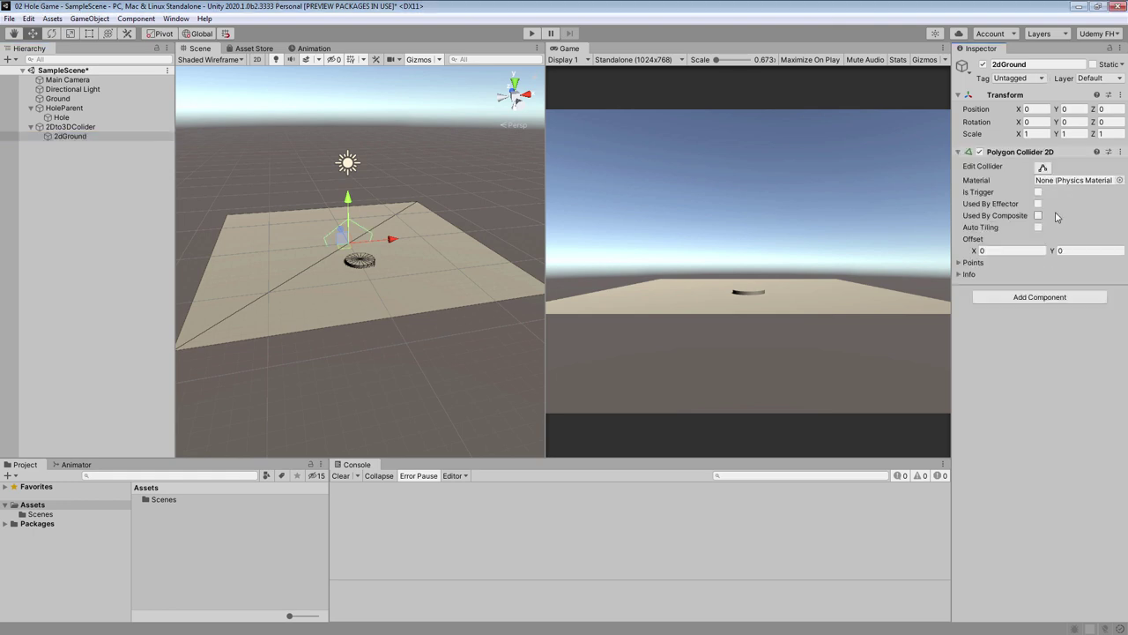
click(107, 98)
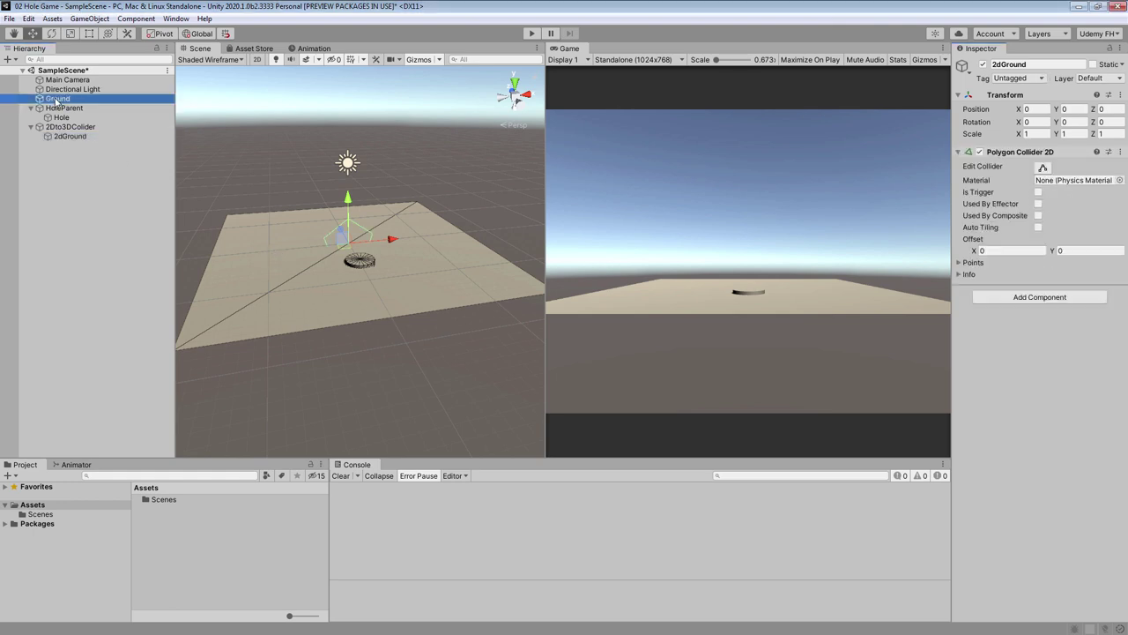
- Set Ground's X rotation to 0 and give 2dGround's collider 4 points
click(1037, 123)
text(0)
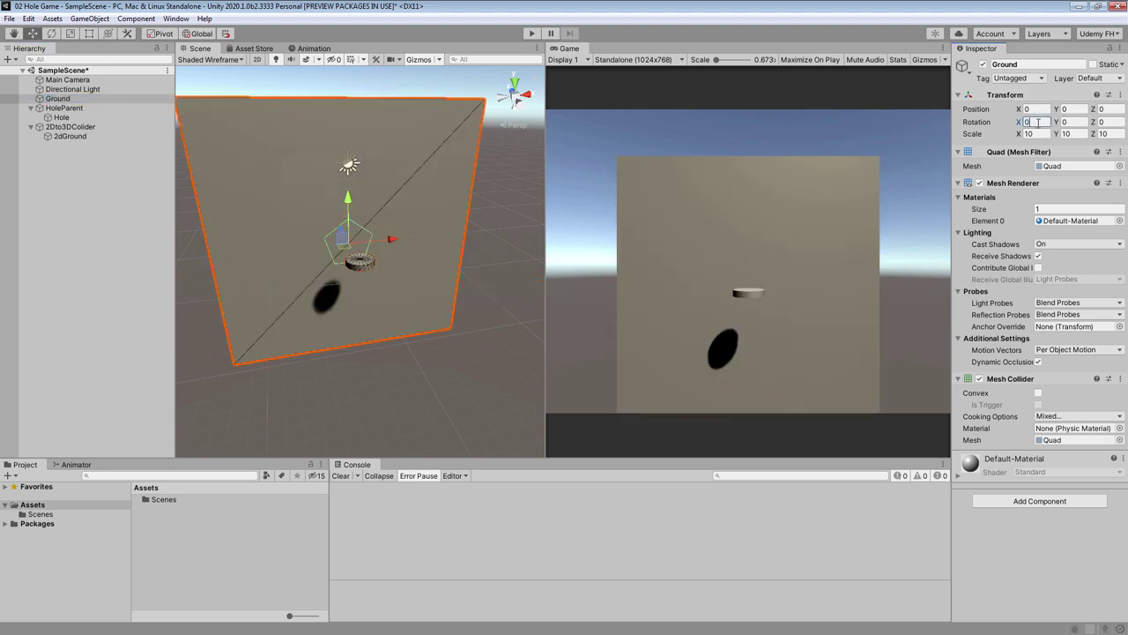
click(141, 136)
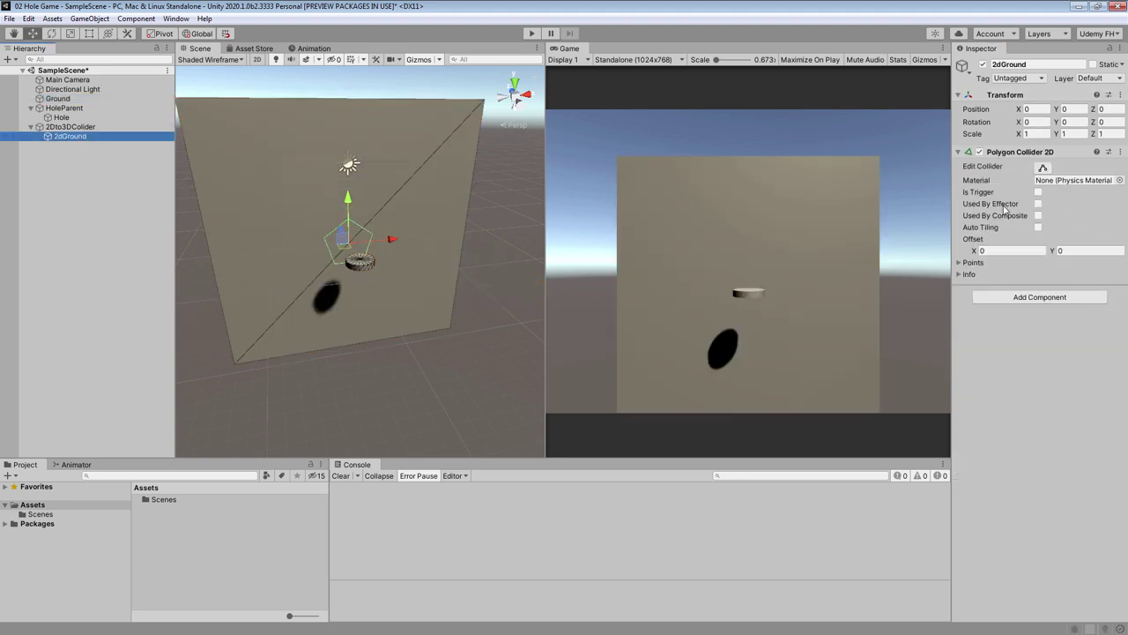
click(959, 263)
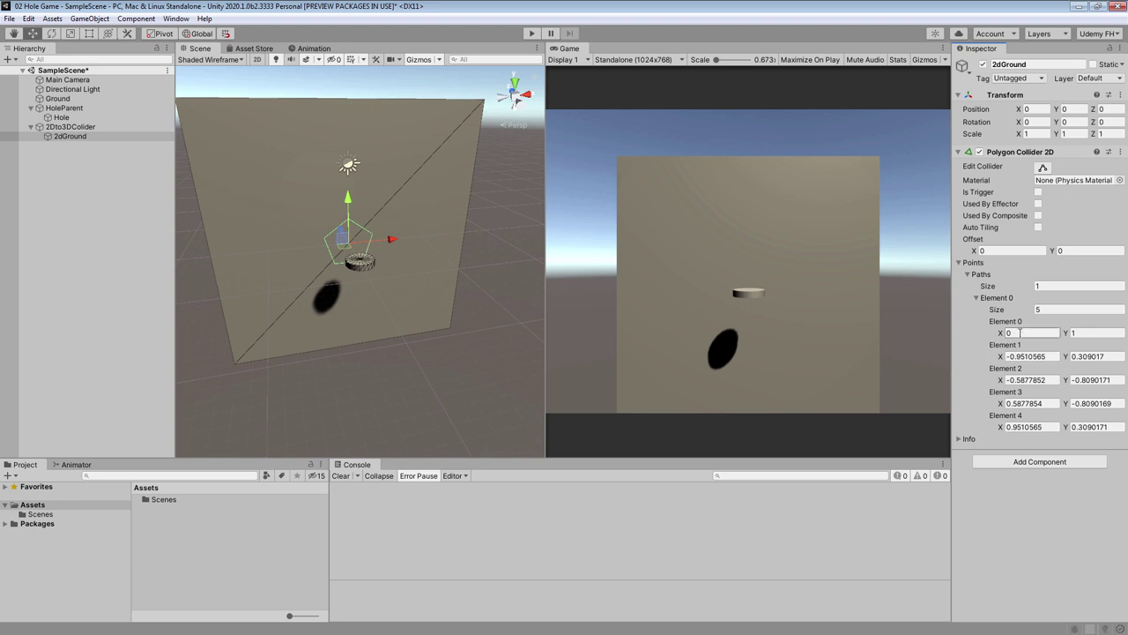
click(1045, 310)
text(4)
key(Return)
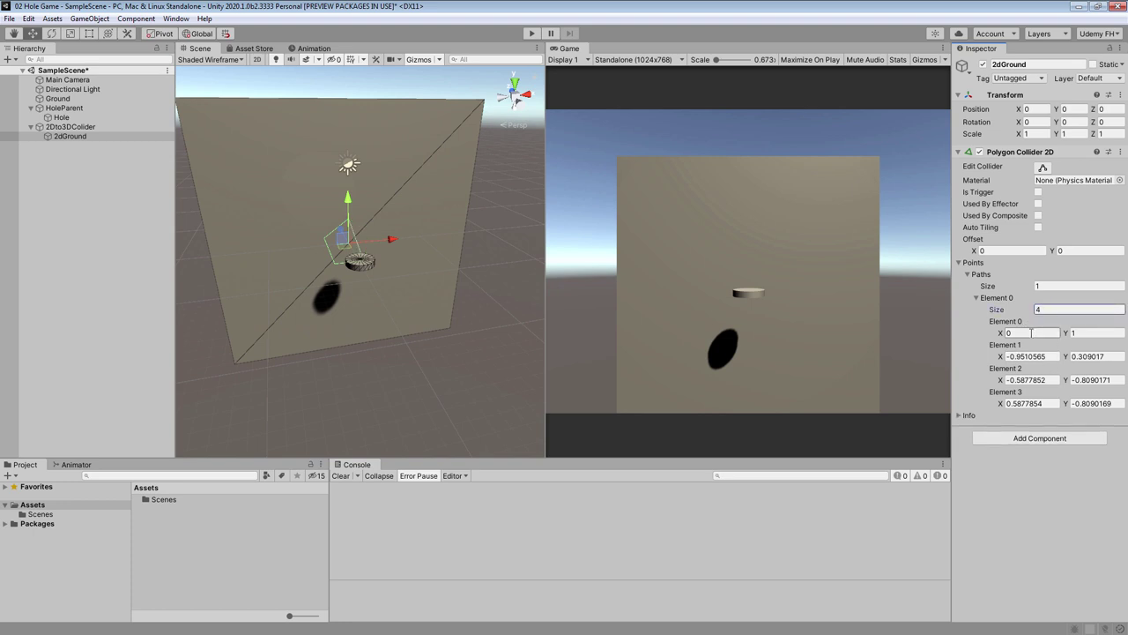
- Enter the four collider corners at ±5 to form a 10×10 square
click(1031, 332)
text(-5)
key(Tab)
text(5)
key(Tab)
text(-5)
key(Tab)
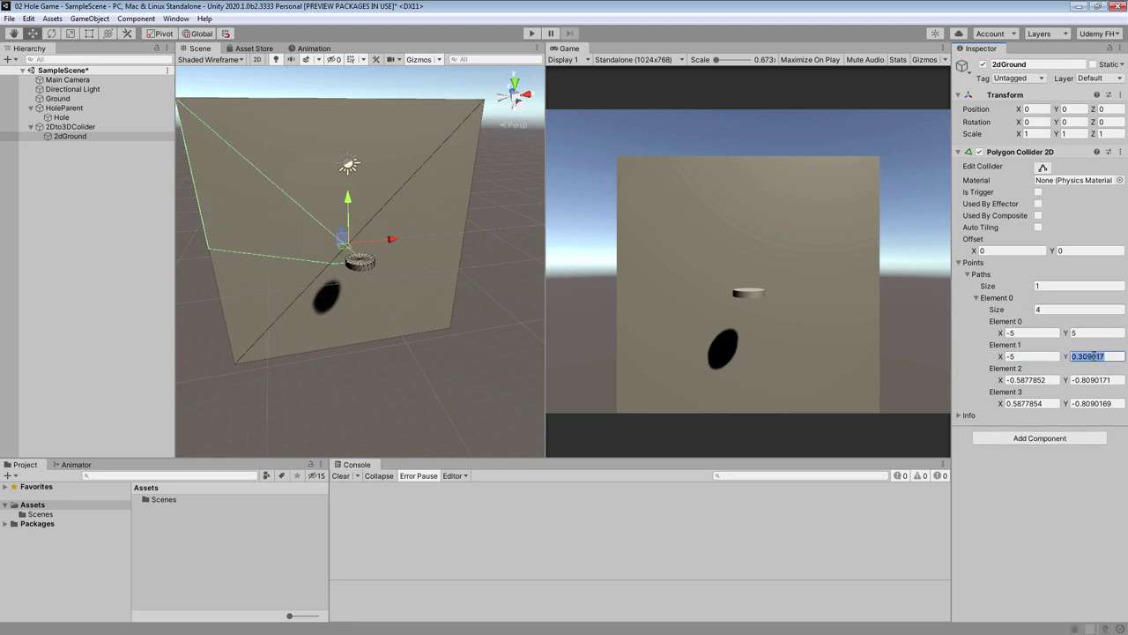
text(-5)
key(Tab)
text(5)
key(Tab)
text(-5)
key(Tab)
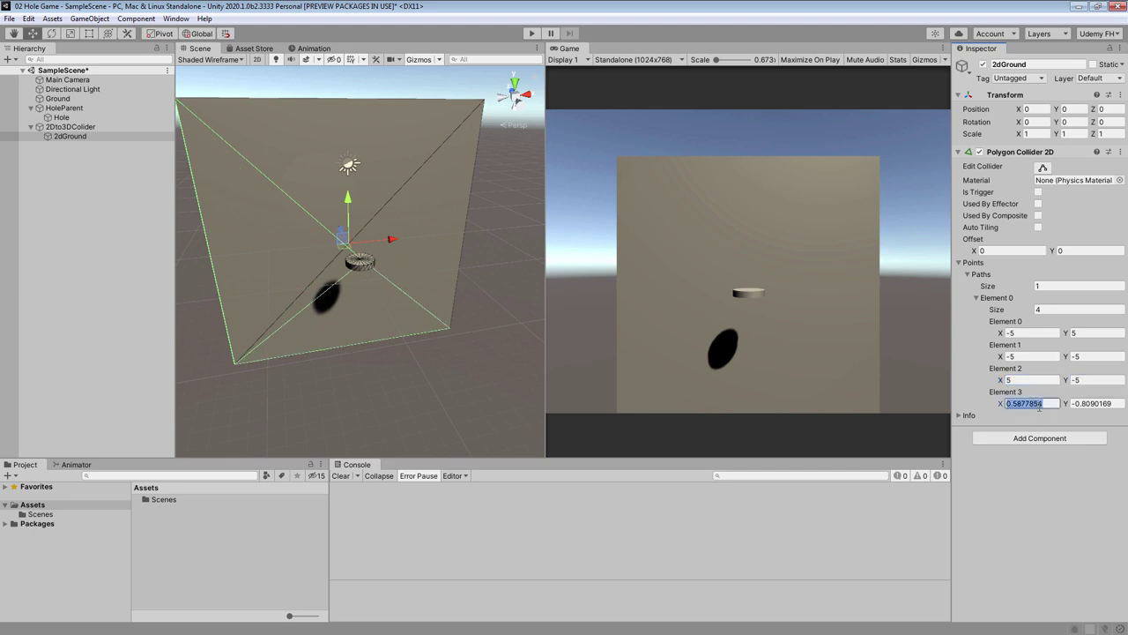
text(5)
key(Tab)
text(5)
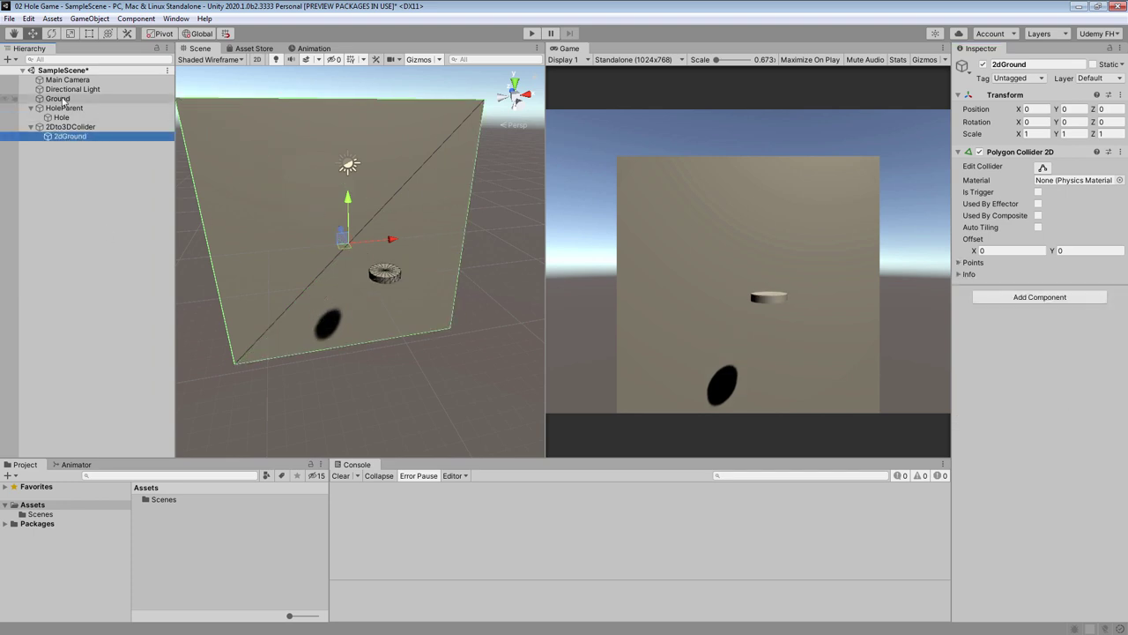
- Restore Ground's X rotation to 90
click(57, 98)
click(1033, 122)
text(90)
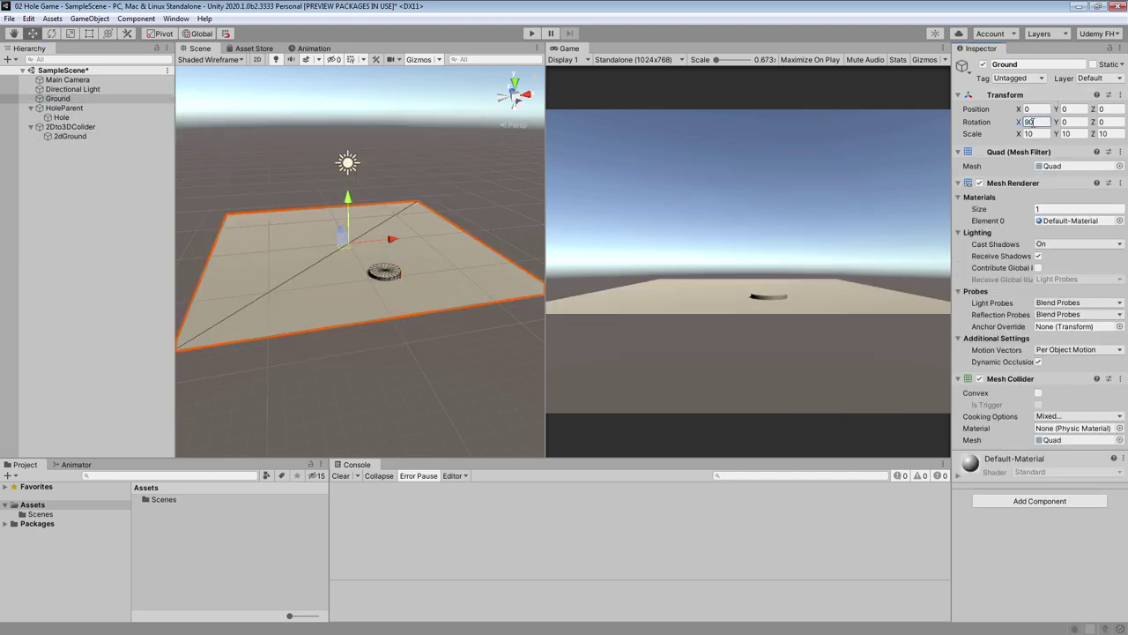
click(55, 147)
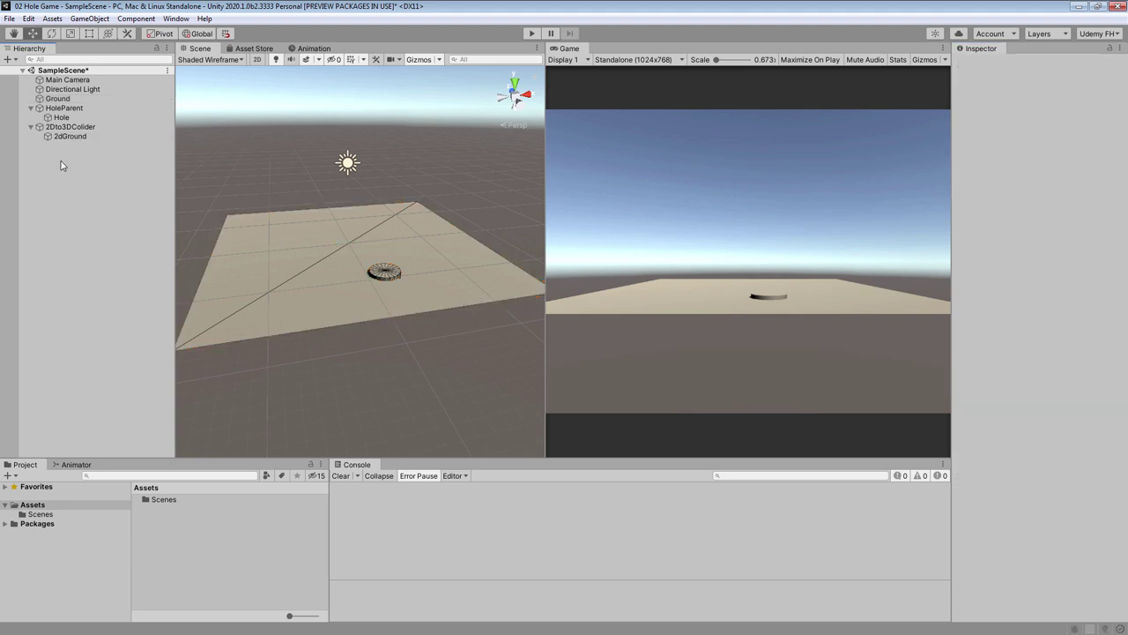
- Create an empty child named 2dHole under 2Dto3DColider
right_click(63, 155)
click(61, 127)
right_click(61, 127)
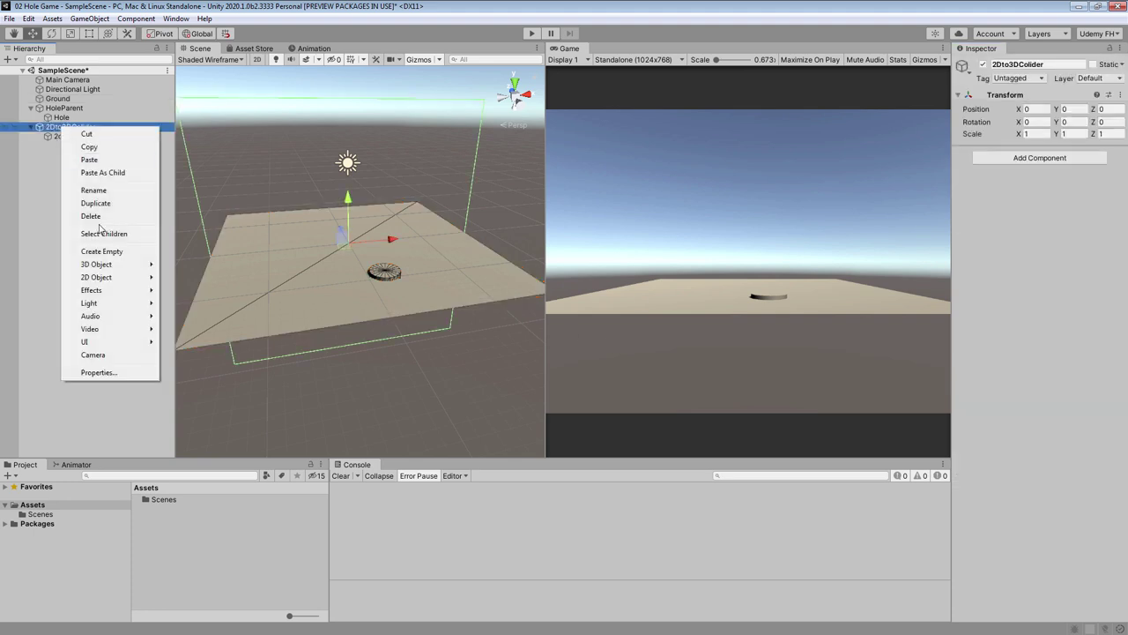
click(102, 252)
text(2)
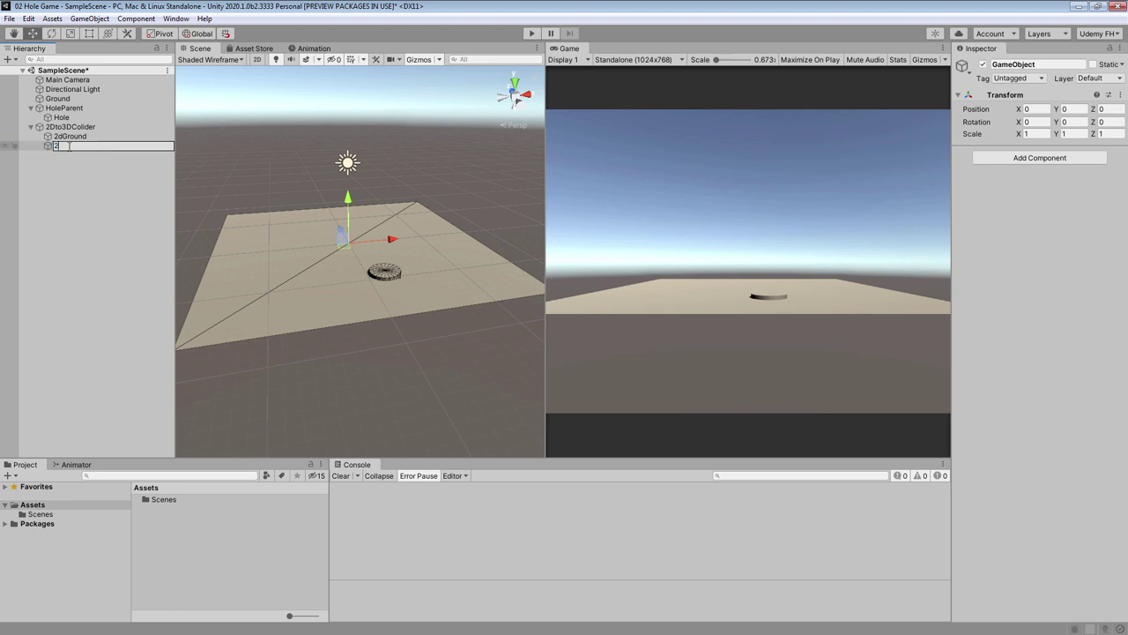
text(dHole)
key(Return)
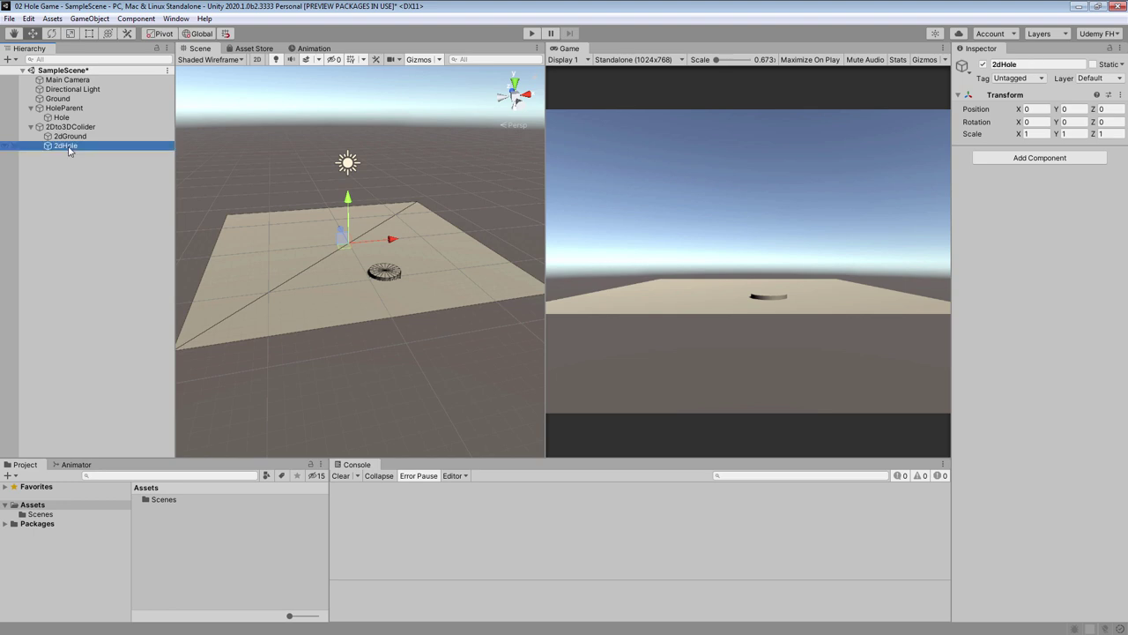
- Add a Polygon Collider 2D to 2dHole and nudge the Hole disc slightly right
click(1011, 159)
click(1013, 215)
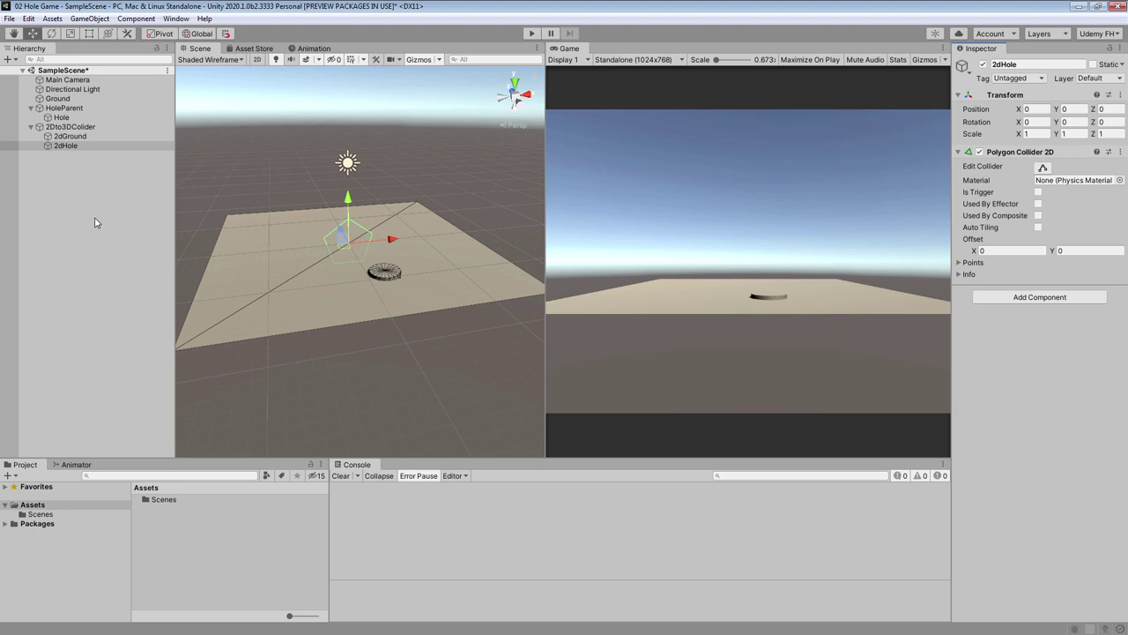
click(386, 275)
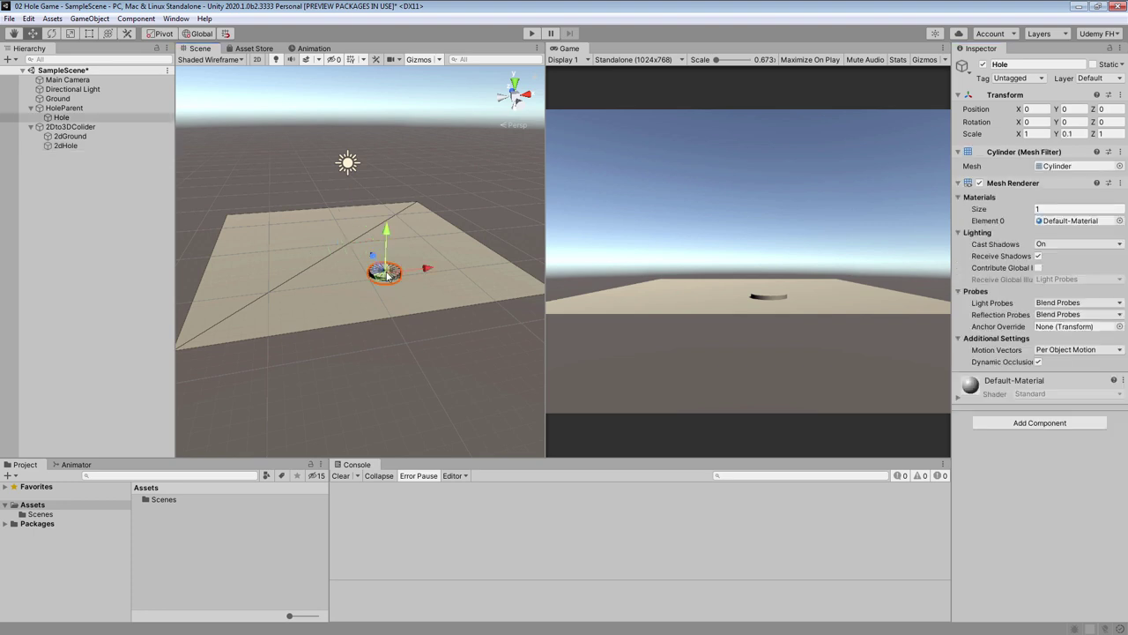
drag(392, 272, 408, 266)
click(56, 145)
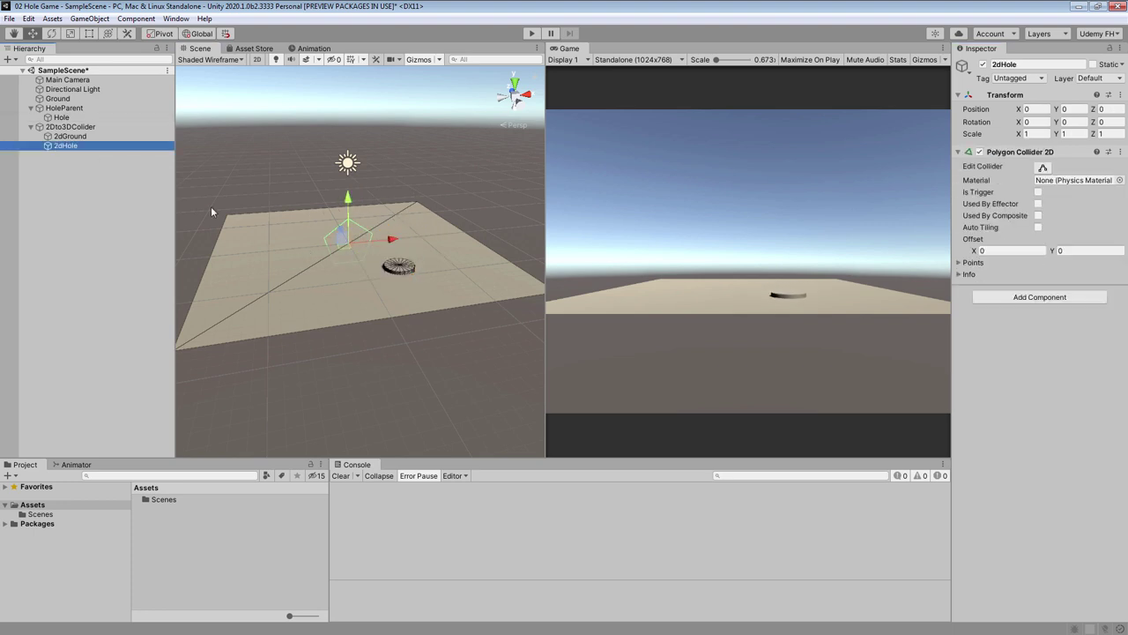
click(100, 197)
click(29, 19)
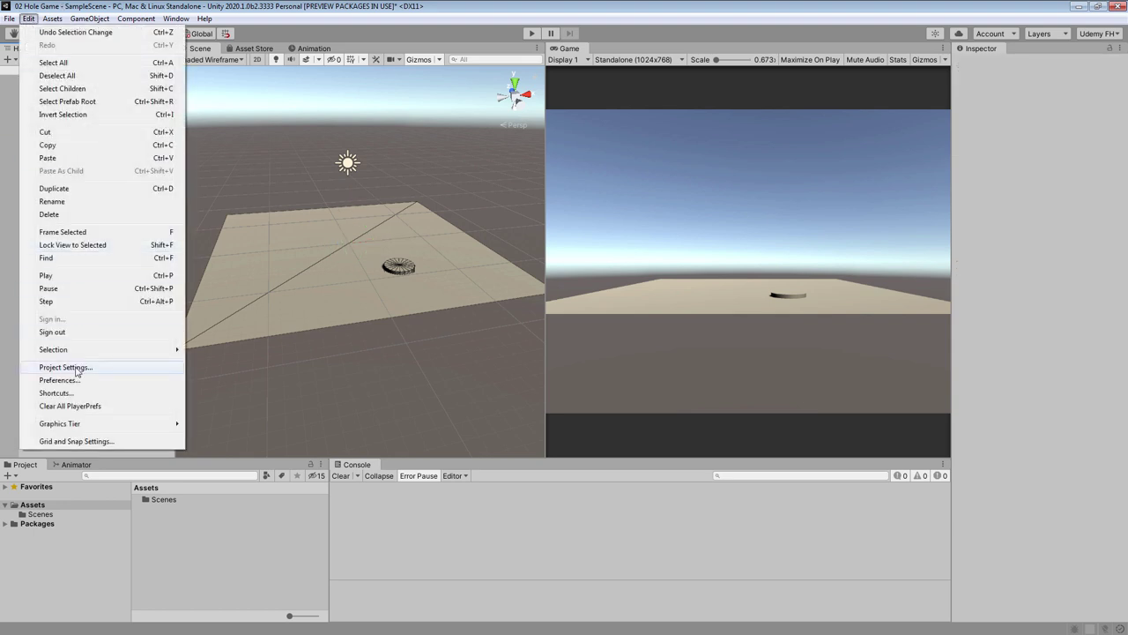
- Enable Always Show Colliders in Physics 2D gizmo settings, then nudge the Hole slightly right
click(65, 367)
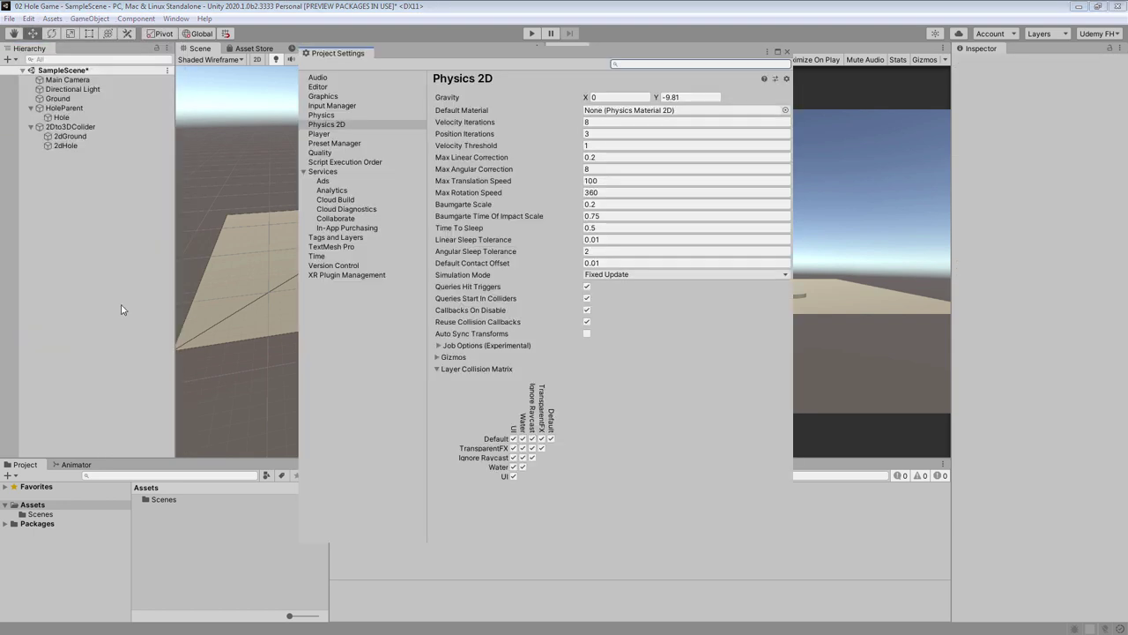
click(439, 357)
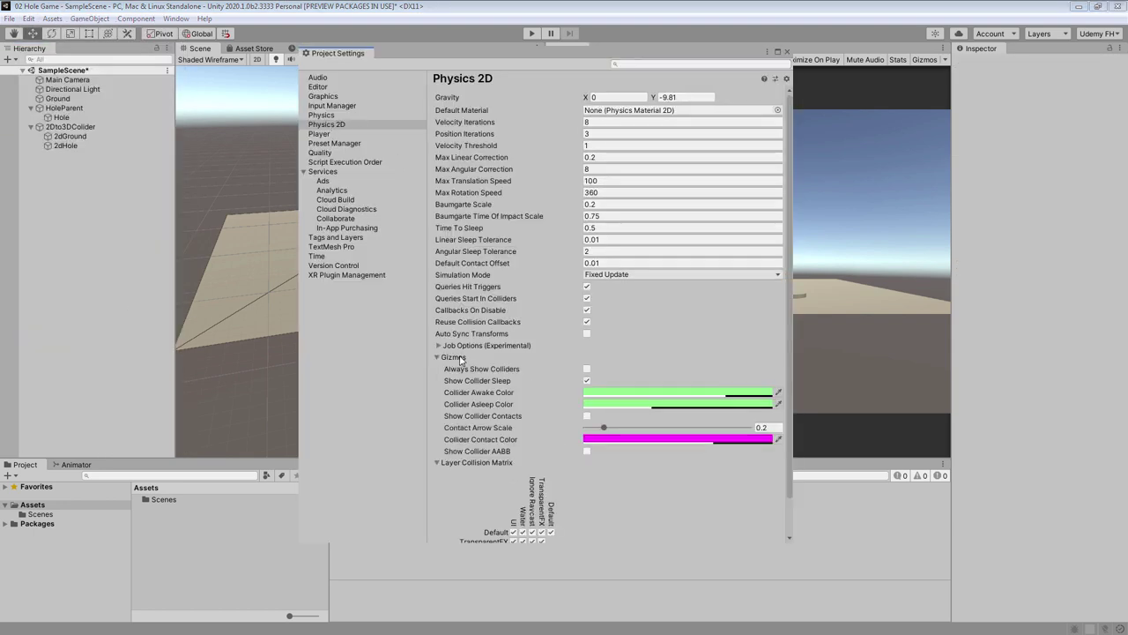
click(587, 369)
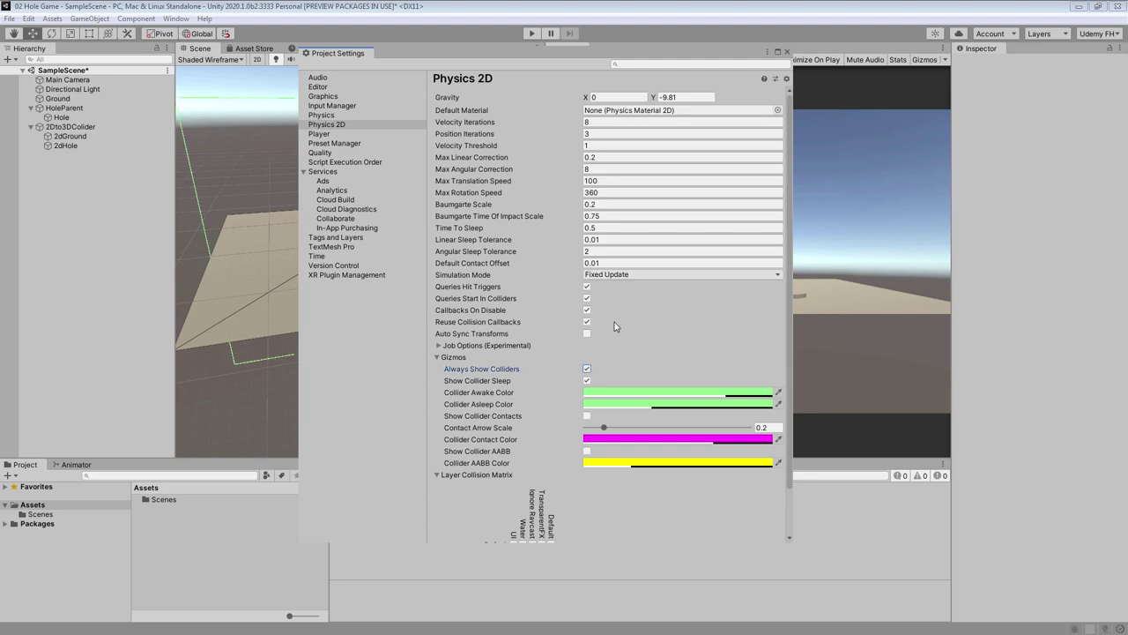
click(787, 52)
click(392, 255)
drag(398, 263, 420, 267)
- Attach a new script named OnChangePosition to HoleParent
click(130, 585)
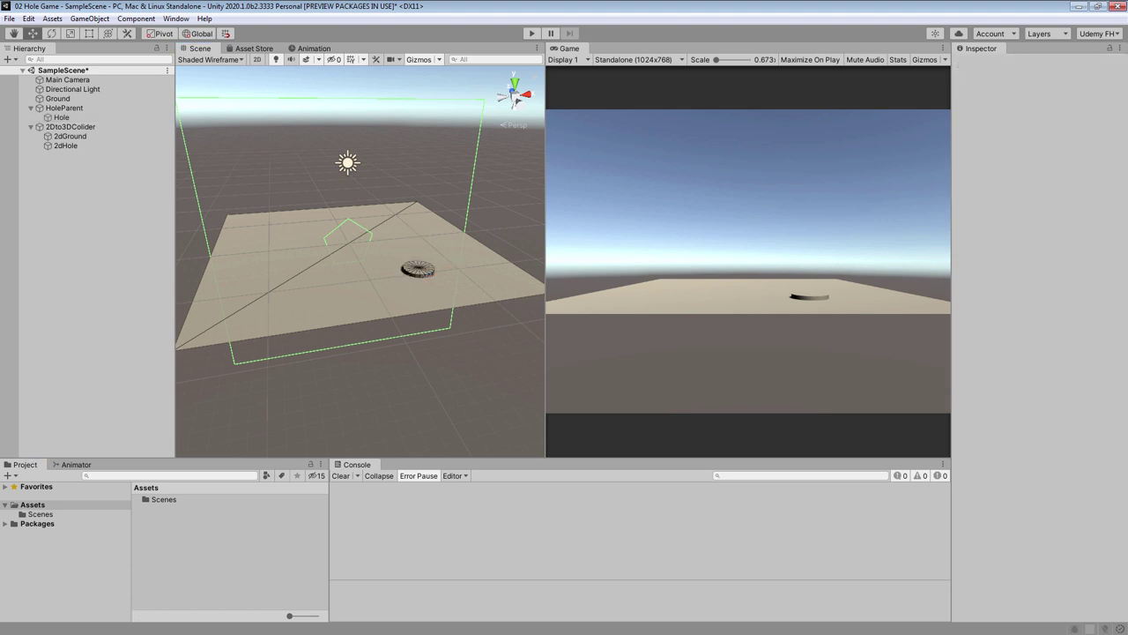
click(64, 107)
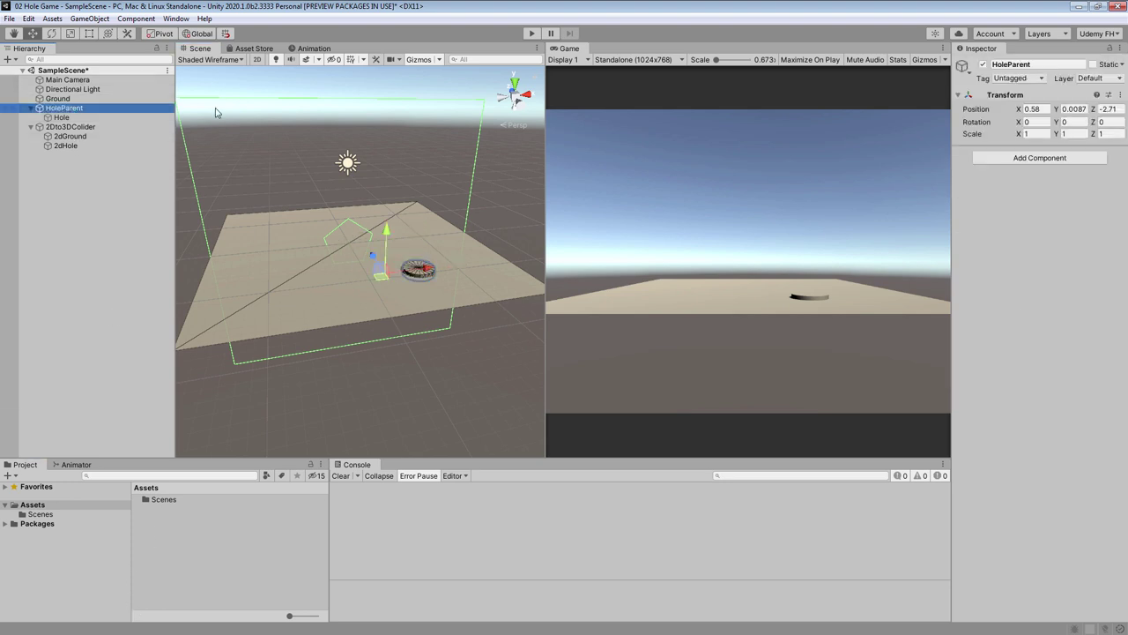
click(1015, 158)
click(1014, 237)
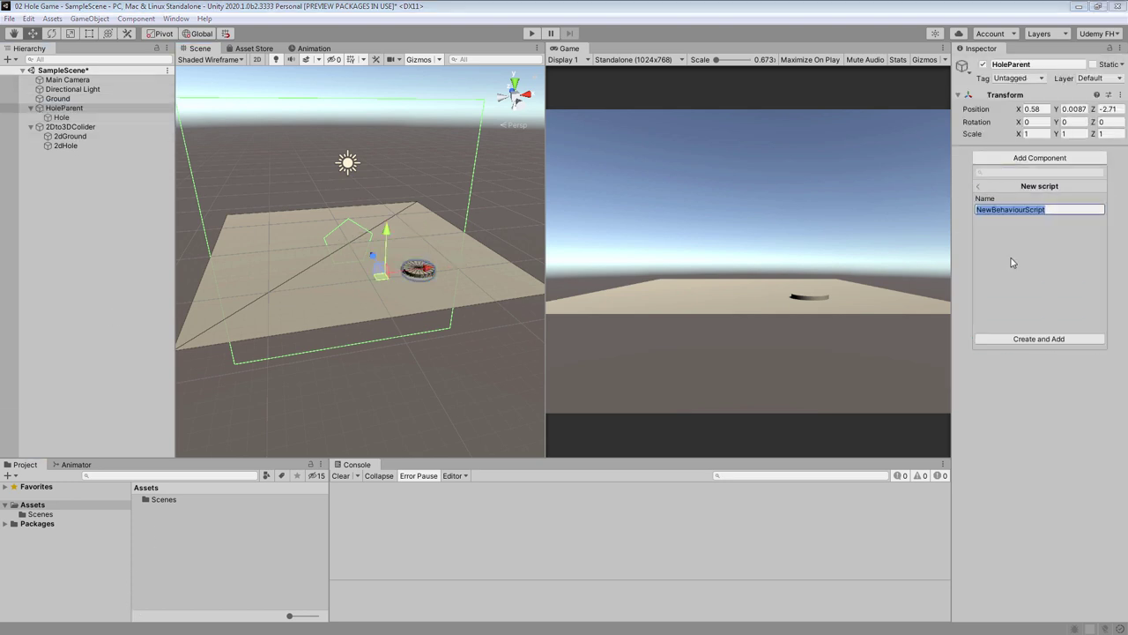
text(OnChangePosition)
key(Return)
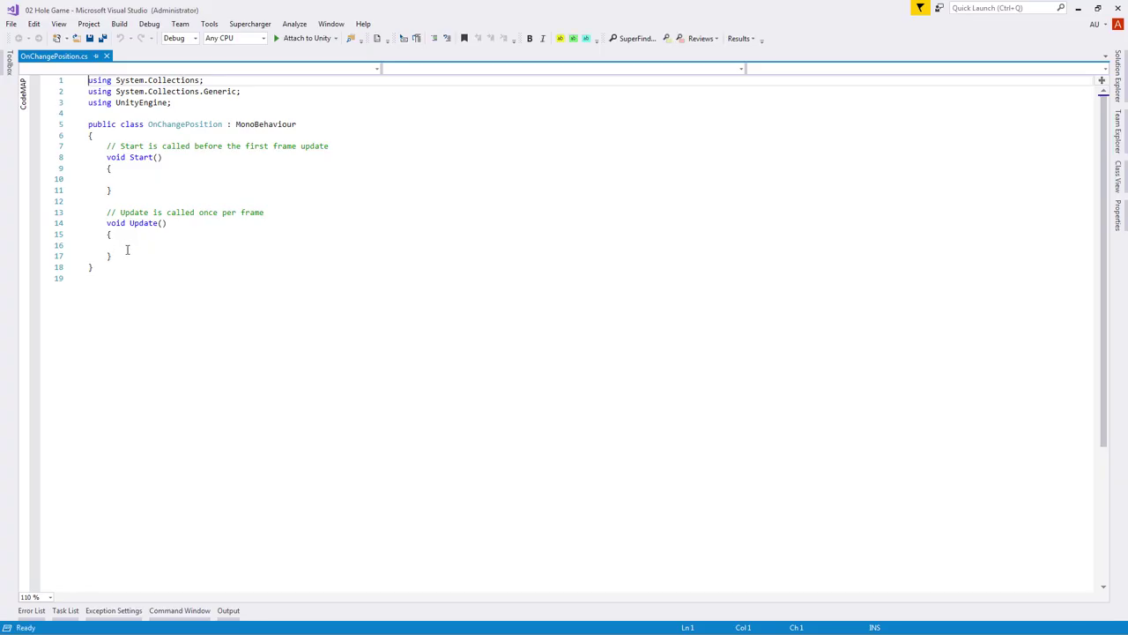
- Replace the class body with a public PolygonCollider2D hole2DColider field and a FixedUpdate stub
drag(112, 255, 55, 146)
text(public)
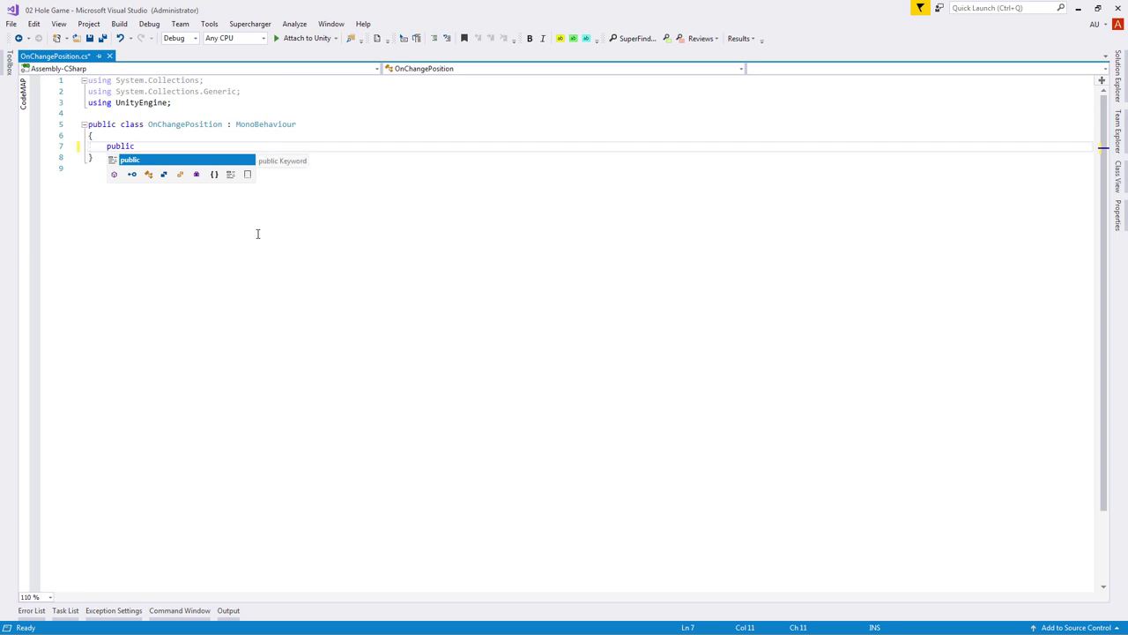
text( PolygonCollider2D hole)
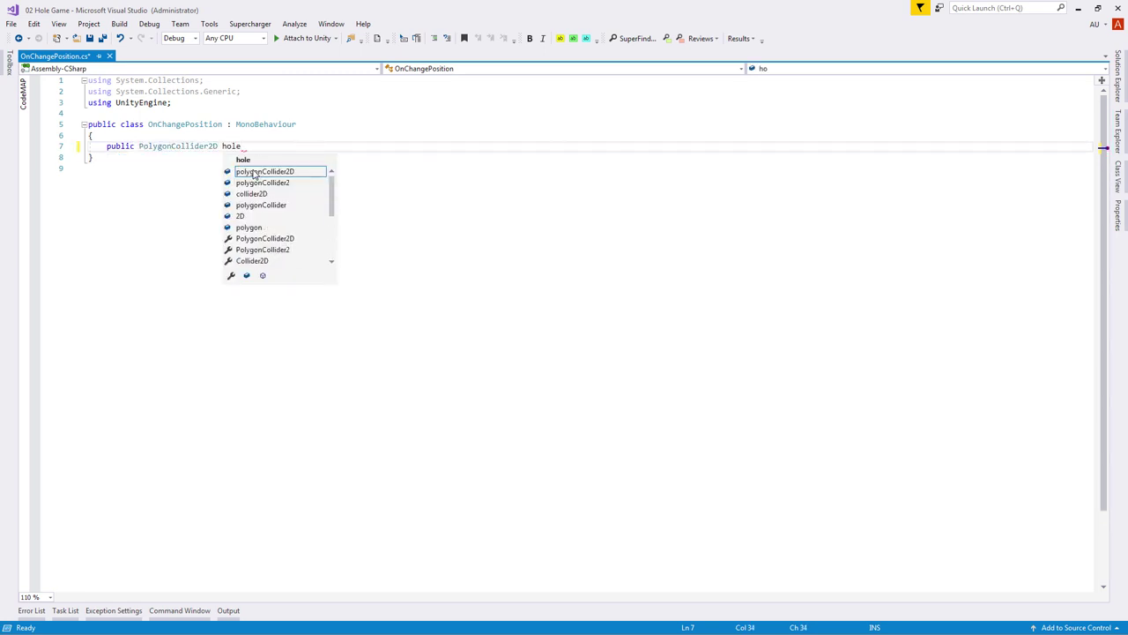
text(2DColider;)
key(Return)
key(Return)
text(f)
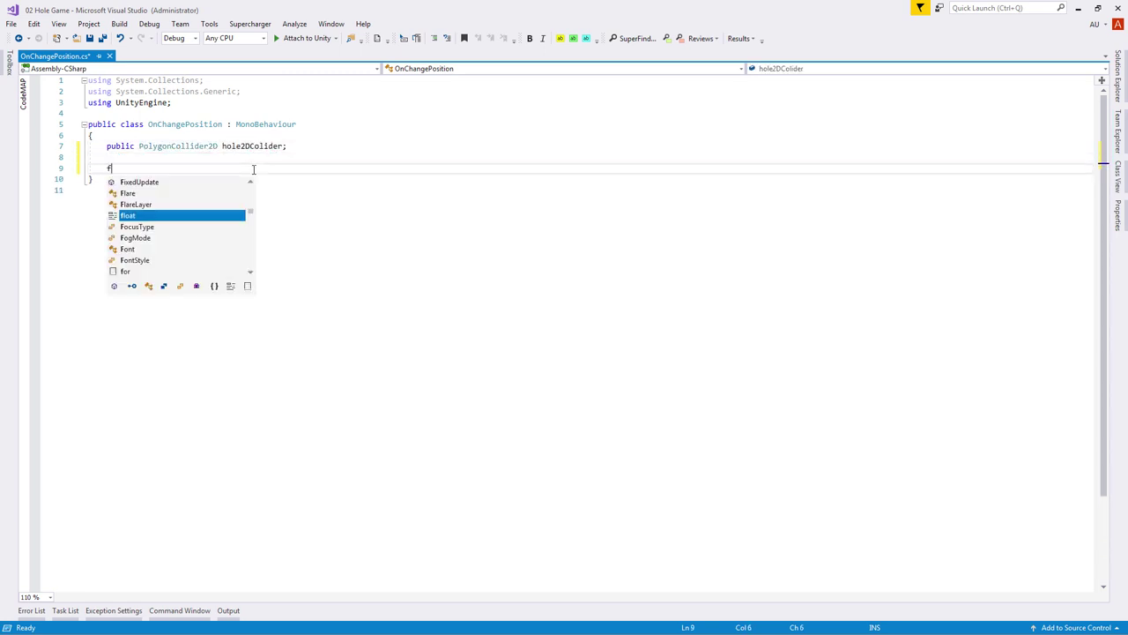
text(ixe)
key(Tab)
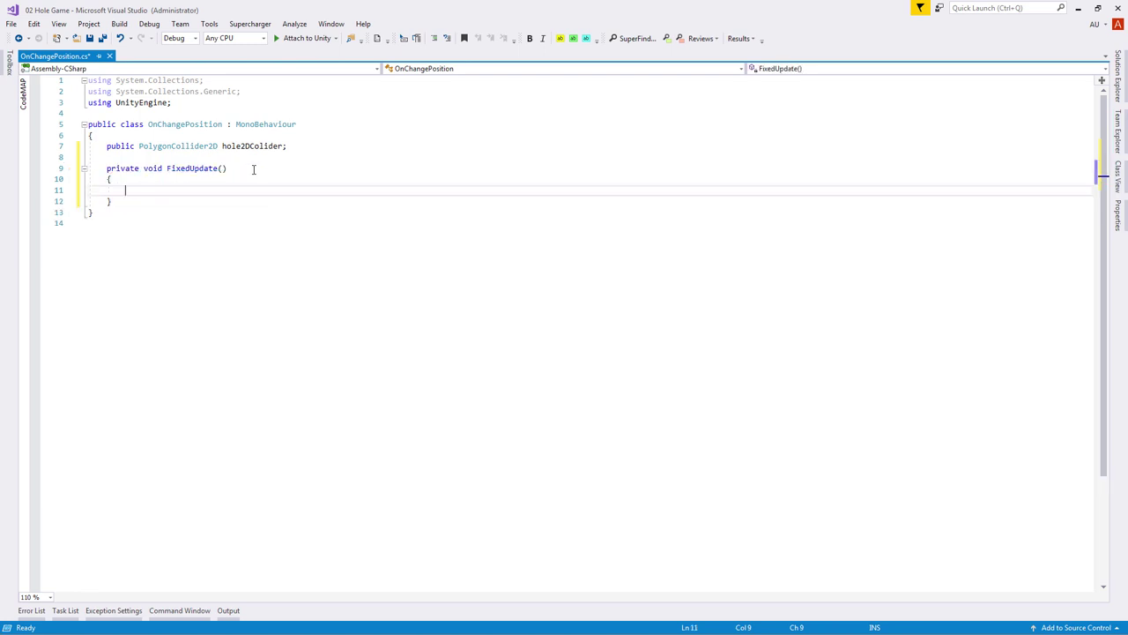
- In FixedUpdate, when hasChanged, reset it and move hole2DColider to Vector2(position.x, position.z); save
text(if(transform)
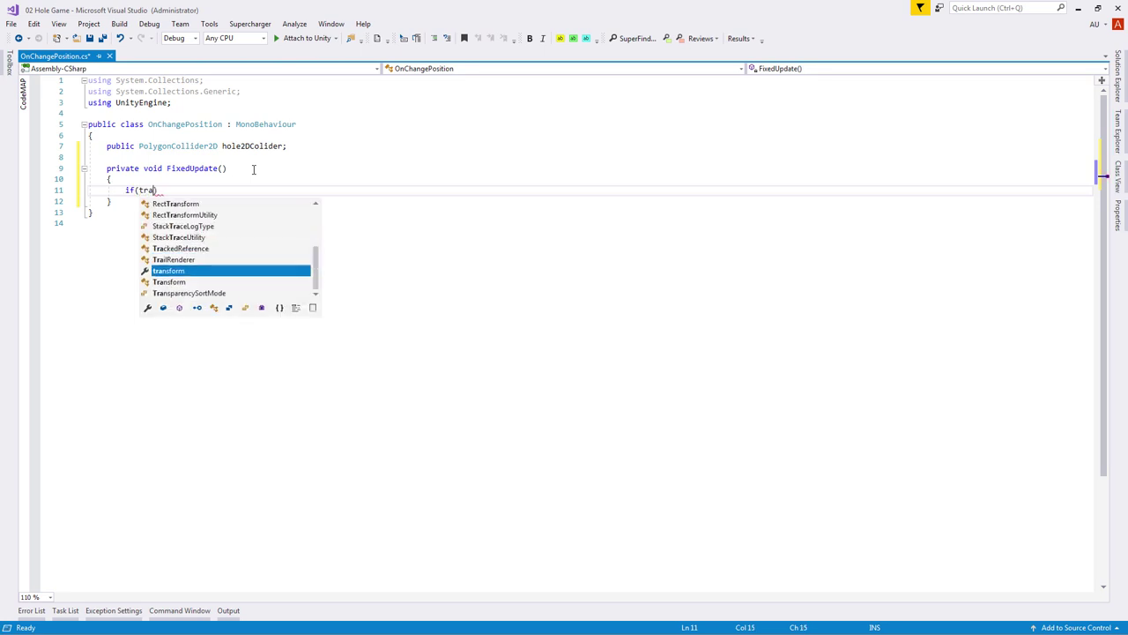
text(.hasChanged ==)
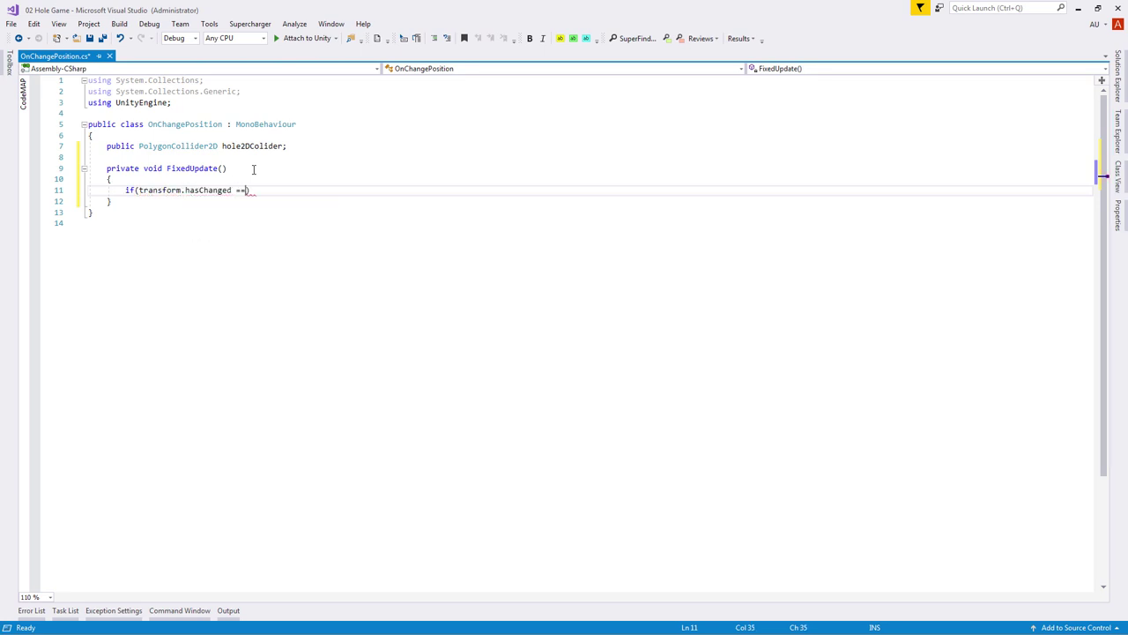
text( true))
key(Return)
text({)
key(Return)
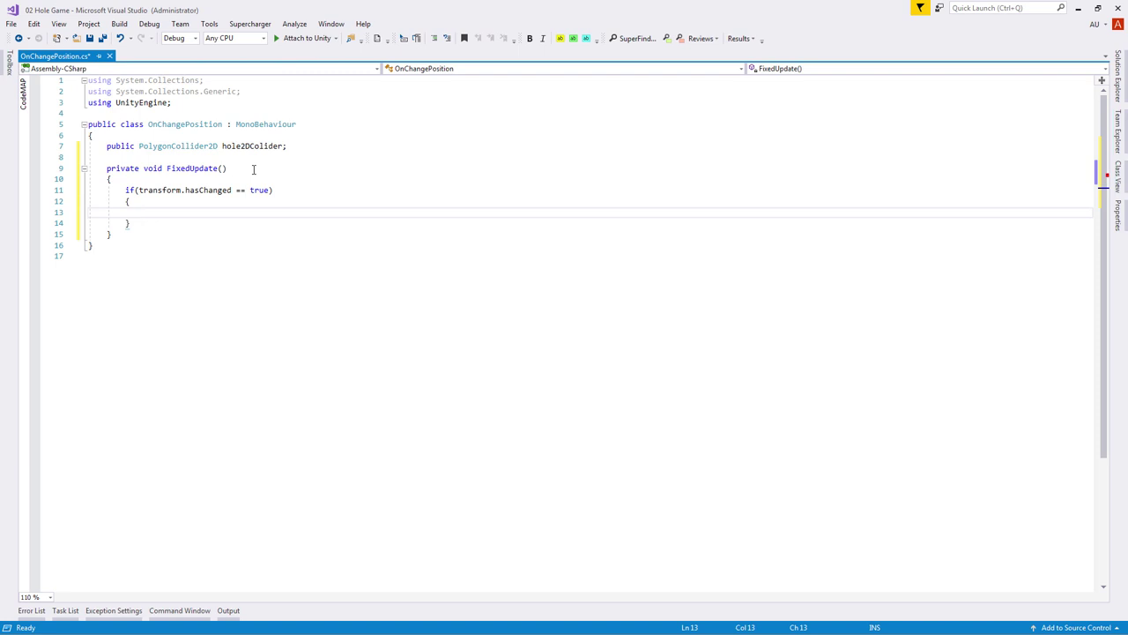
text(transform.h)
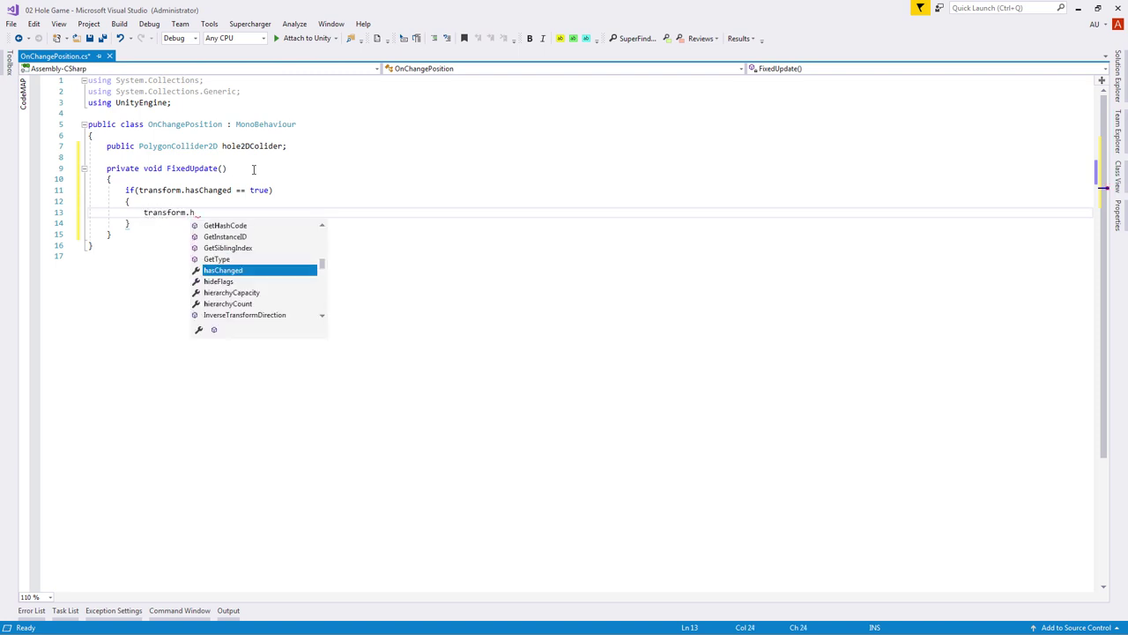
text(asChanged = false;)
key(Return)
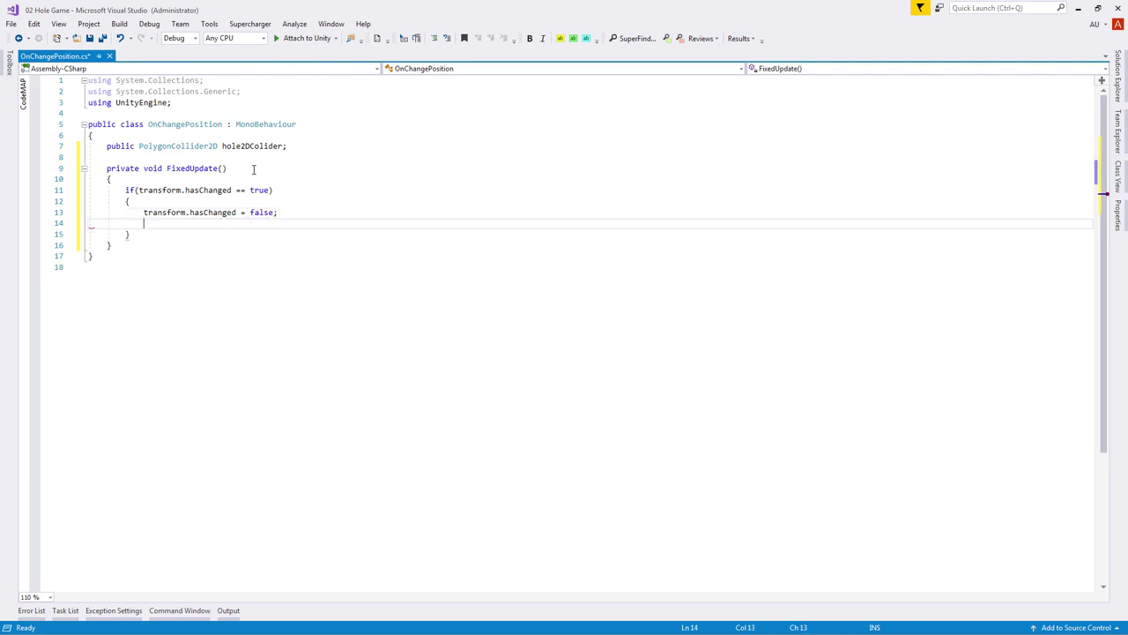
text(hole)
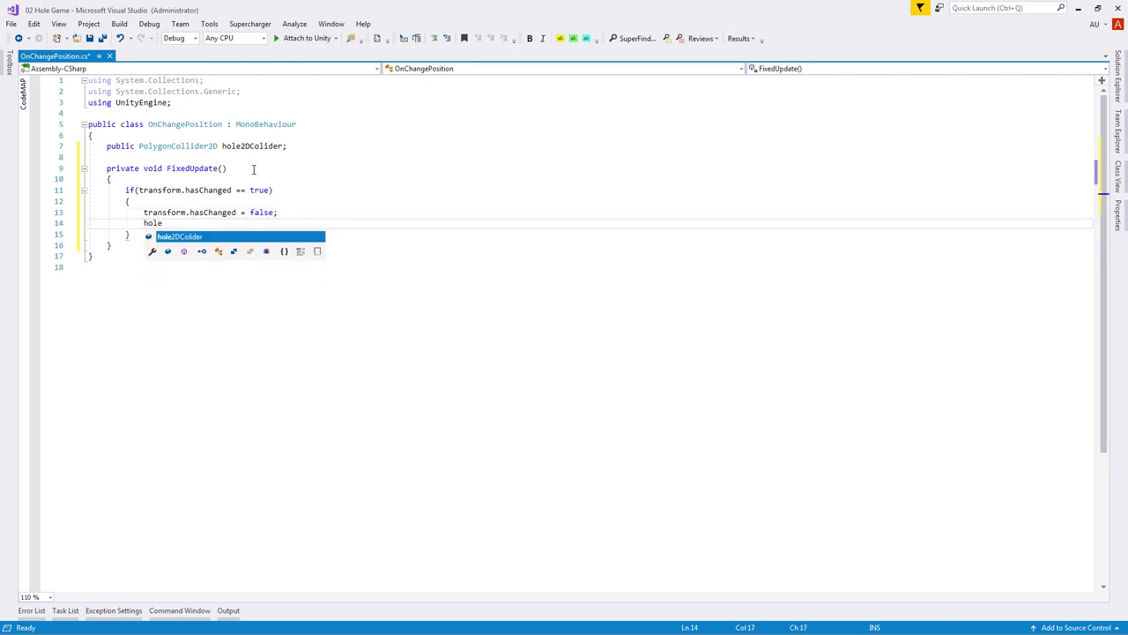
text(2DColider.transform.)
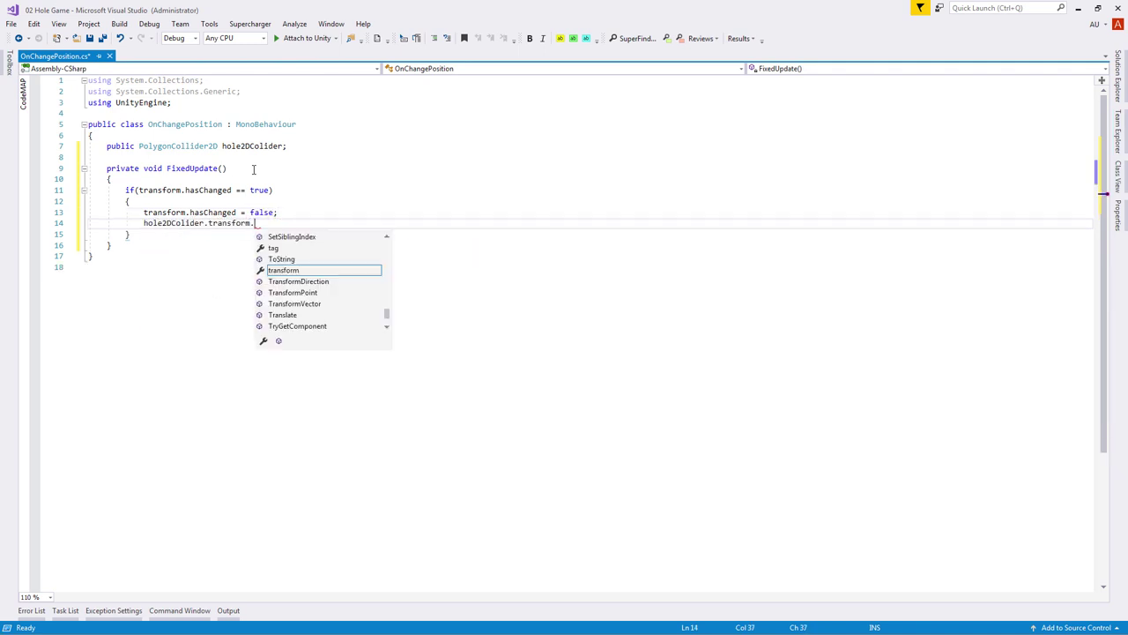
text(position = )
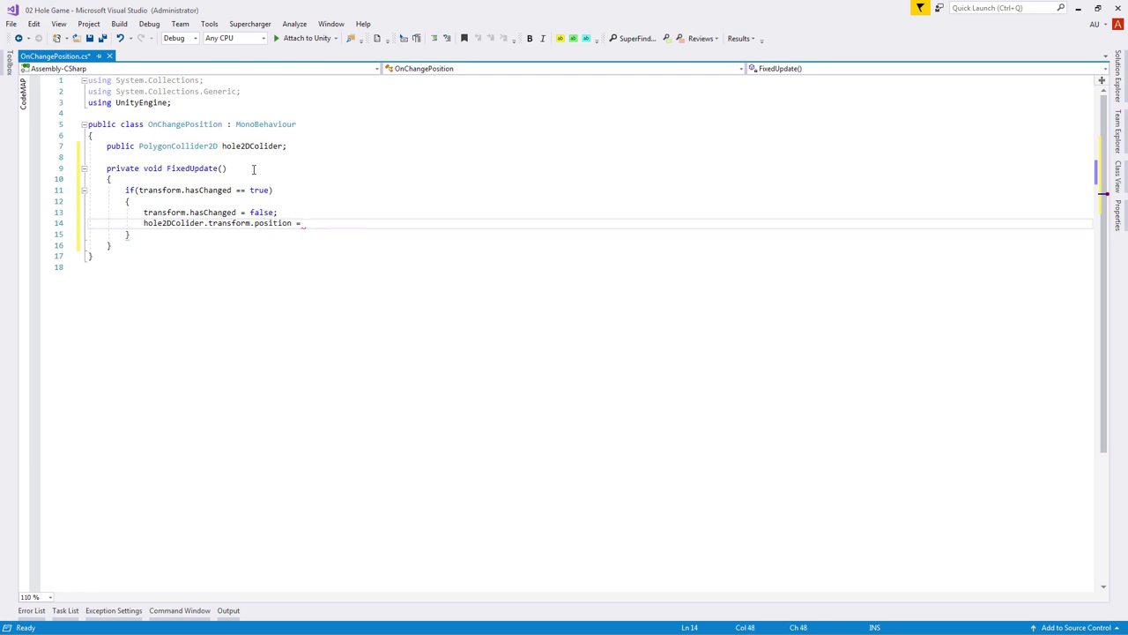
text(new Vector2(transform.position.)
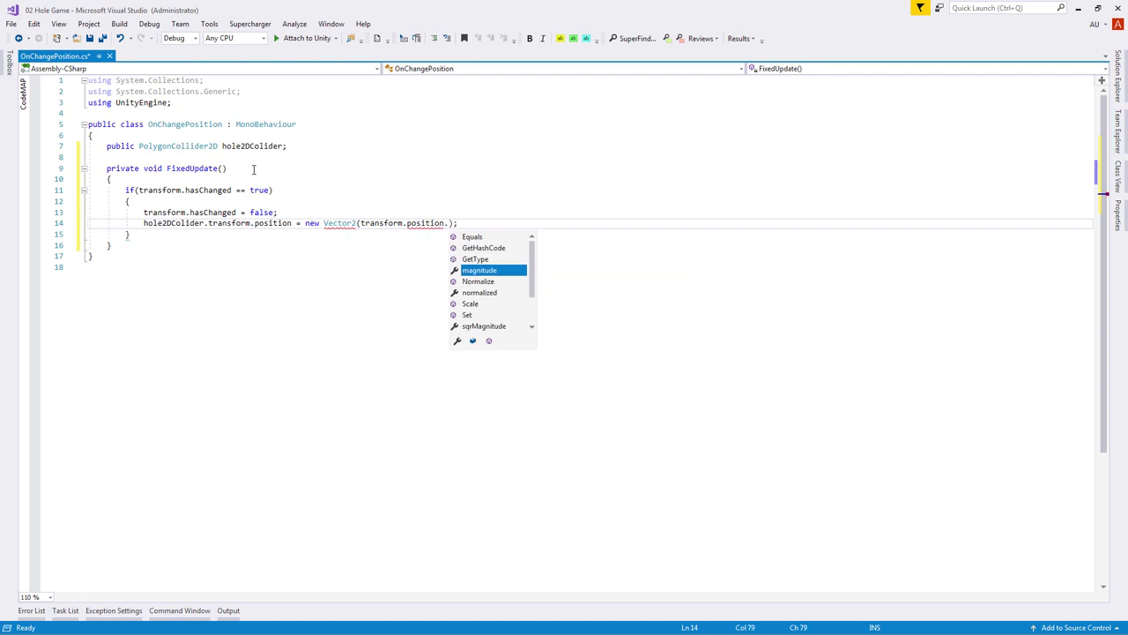
text(x, transform.position.)
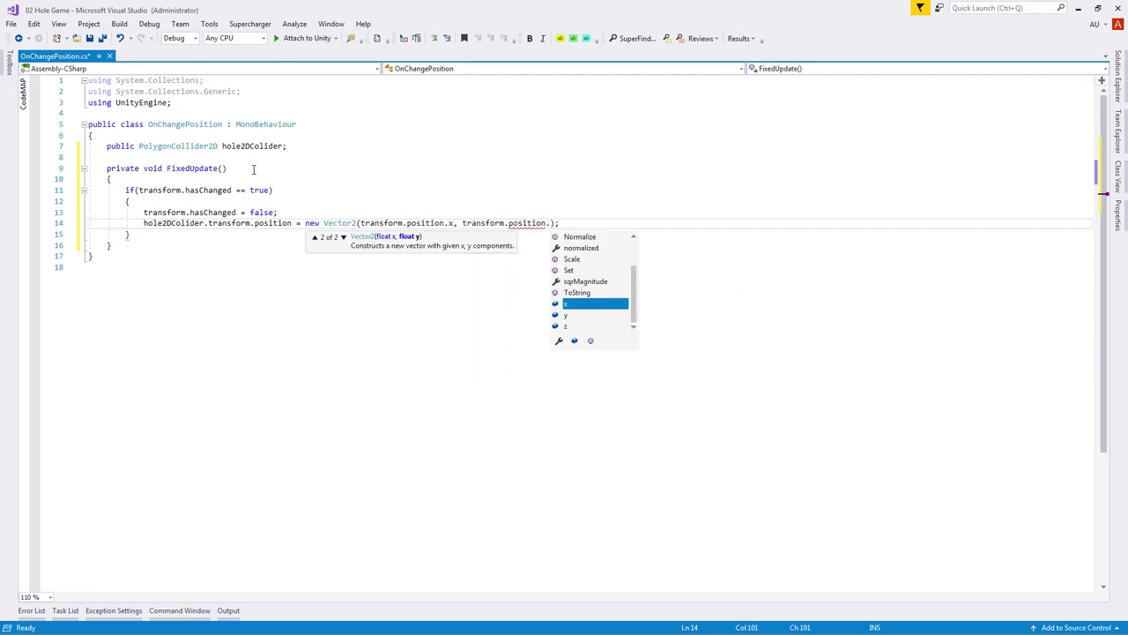
text(y)
key(ctrl+s)
- Assign 2dHole to the script's Hole 2D Colider slot on HoleParent
click(1077, 8)
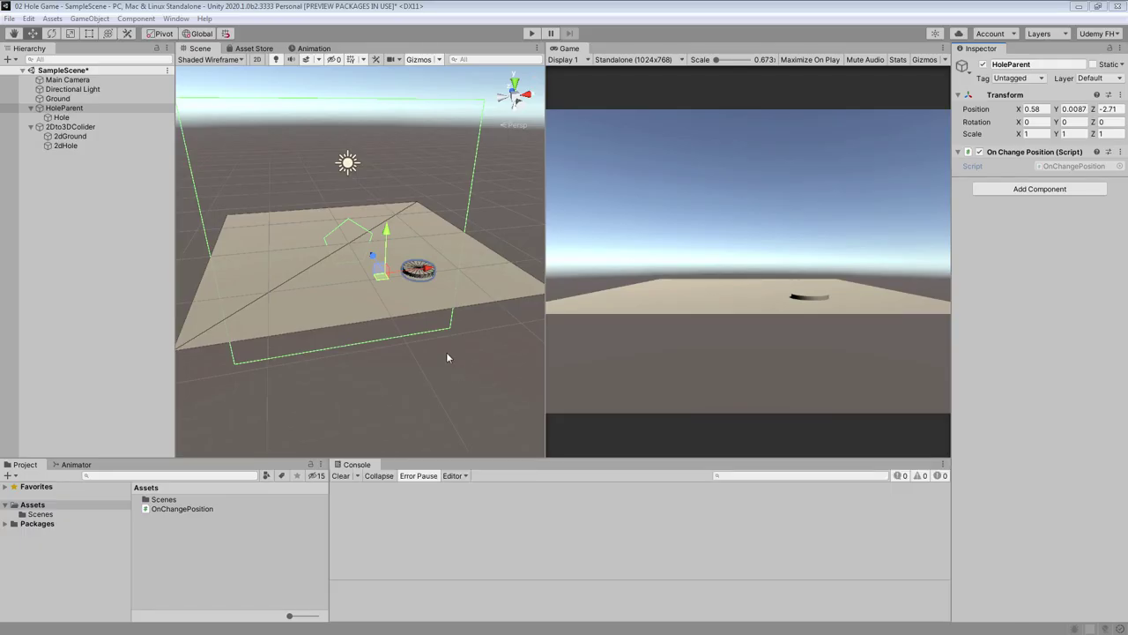
click(61, 147)
drag(62, 150, 1060, 171)
- Set the Hole child's position X and Z to 0
click(61, 118)
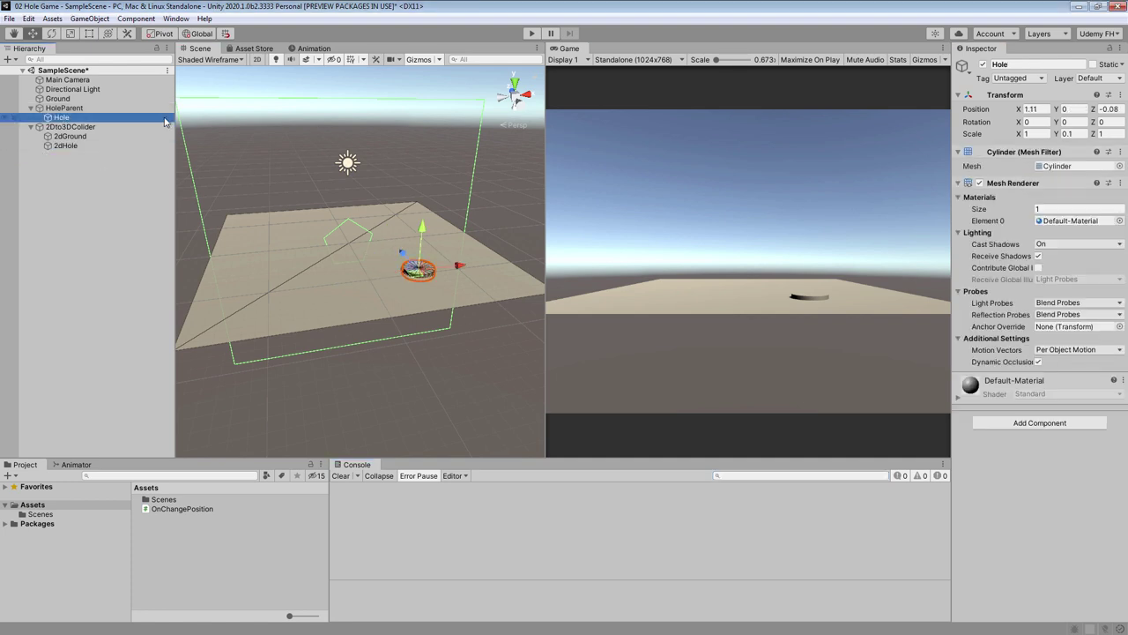
click(1047, 108)
text(0)
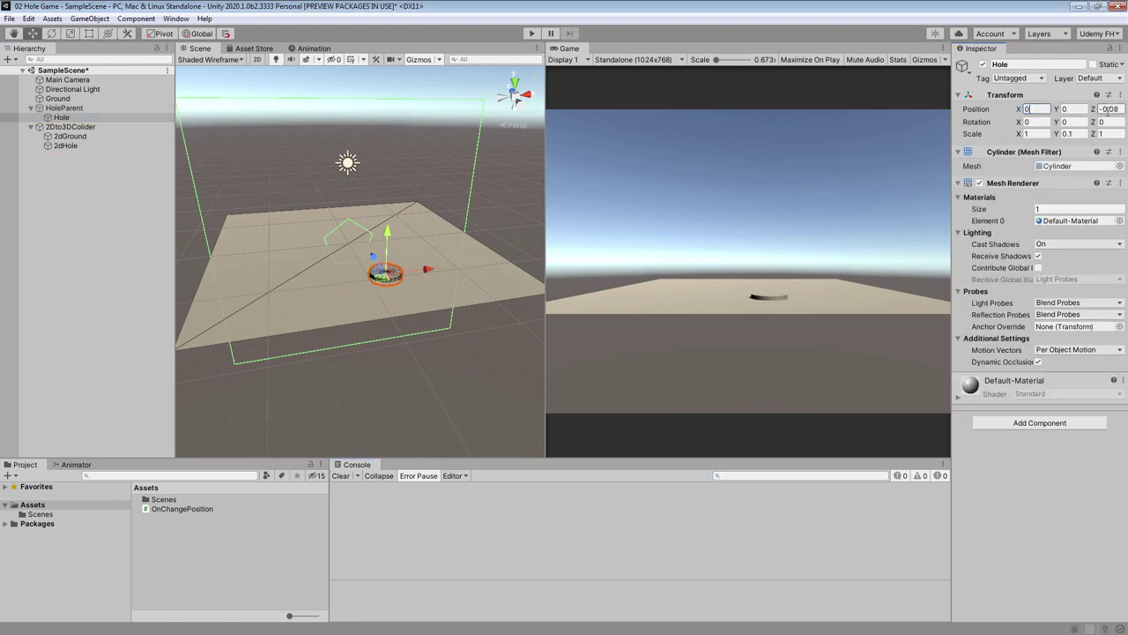
key(Tab)
key(Tab)
text(0)
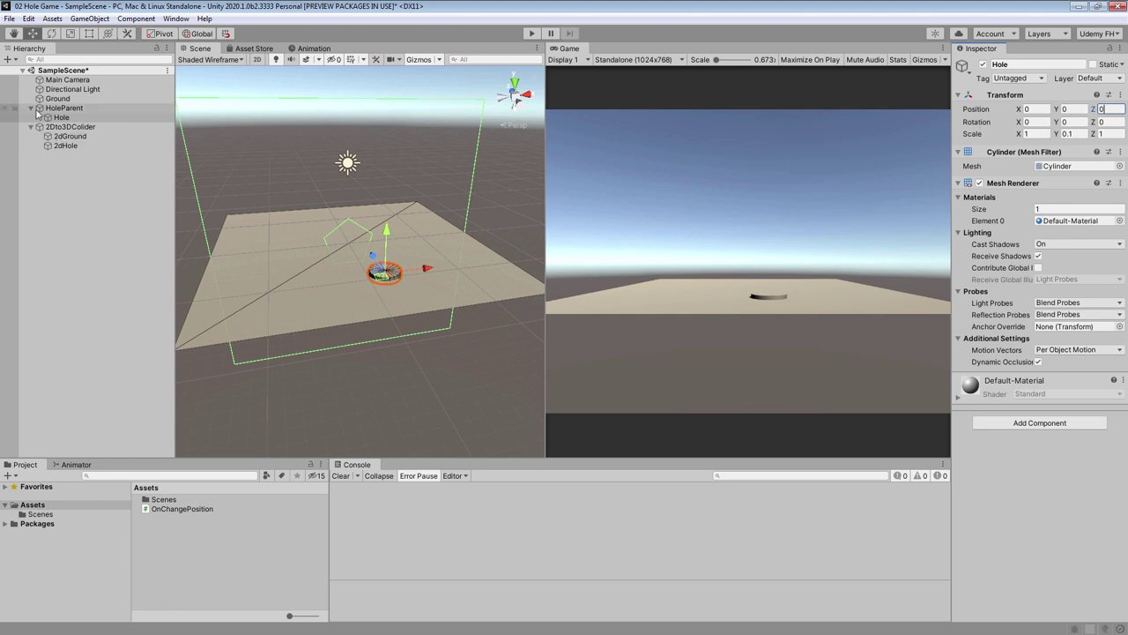
click(14, 121)
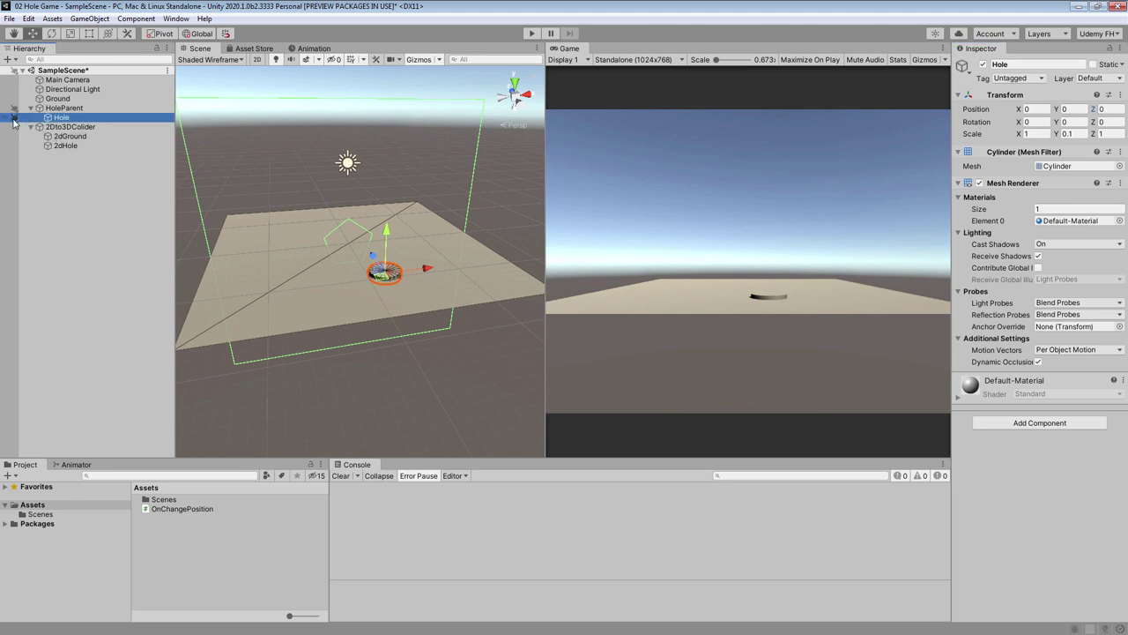
- Test in play mode by moving the hole across the ground, then stop
click(62, 107)
click(528, 33)
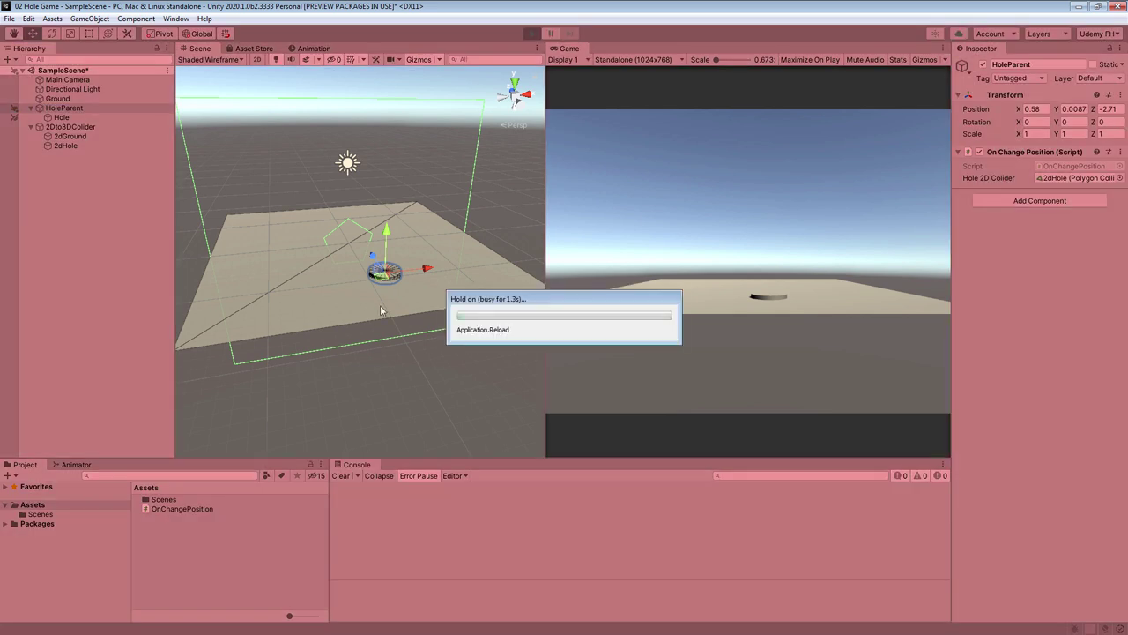
mouse_move(386, 272)
mouse_down()
mouse_move(404, 220)
mouse_move(292, 216)
mouse_move(242, 234)
mouse_move(237, 305)
mouse_move(336, 326)
mouse_move(519, 285)
mouse_move(429, 192)
mouse_move(396, 209)
mouse_move(401, 275)
mouse_up()
click(532, 32)
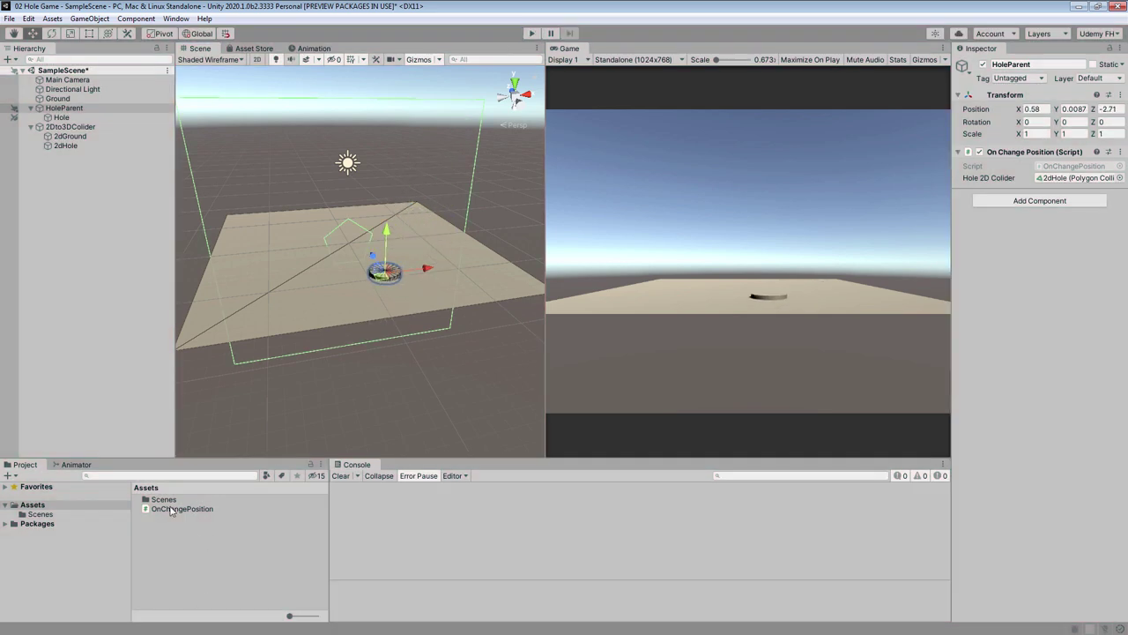
- Declare a public PolygonCollider2D ground2DColider field in the OnChangePosition script
double_click(171, 510)
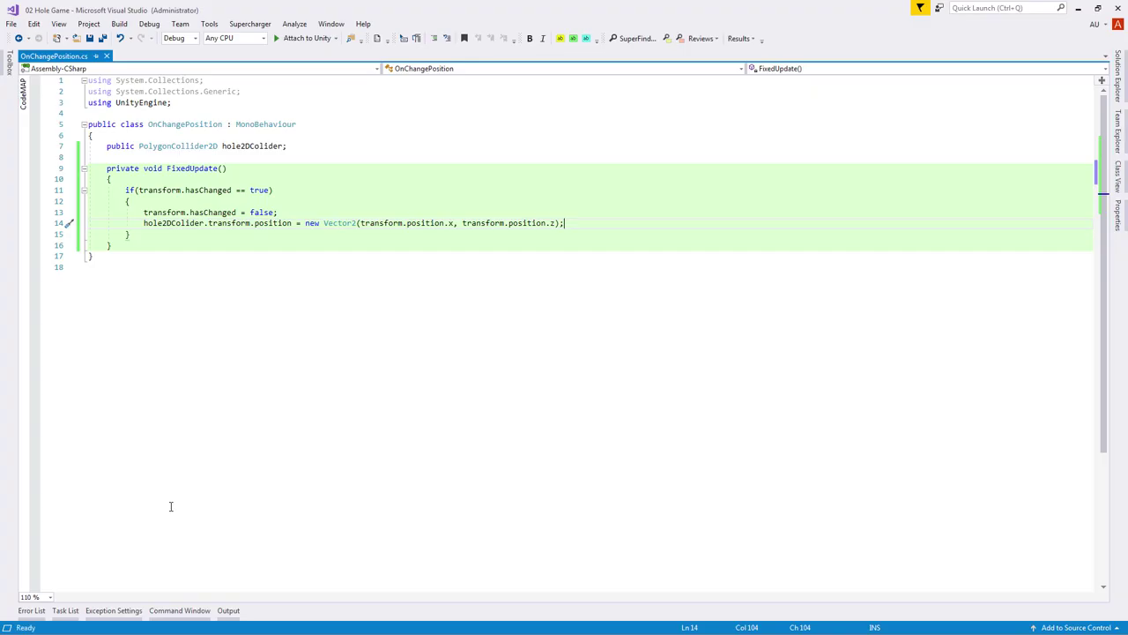
key(Up)
key(Up)
key(Up)
key(Up)
key(Up)
key(Up)
key(Return)
text(p)
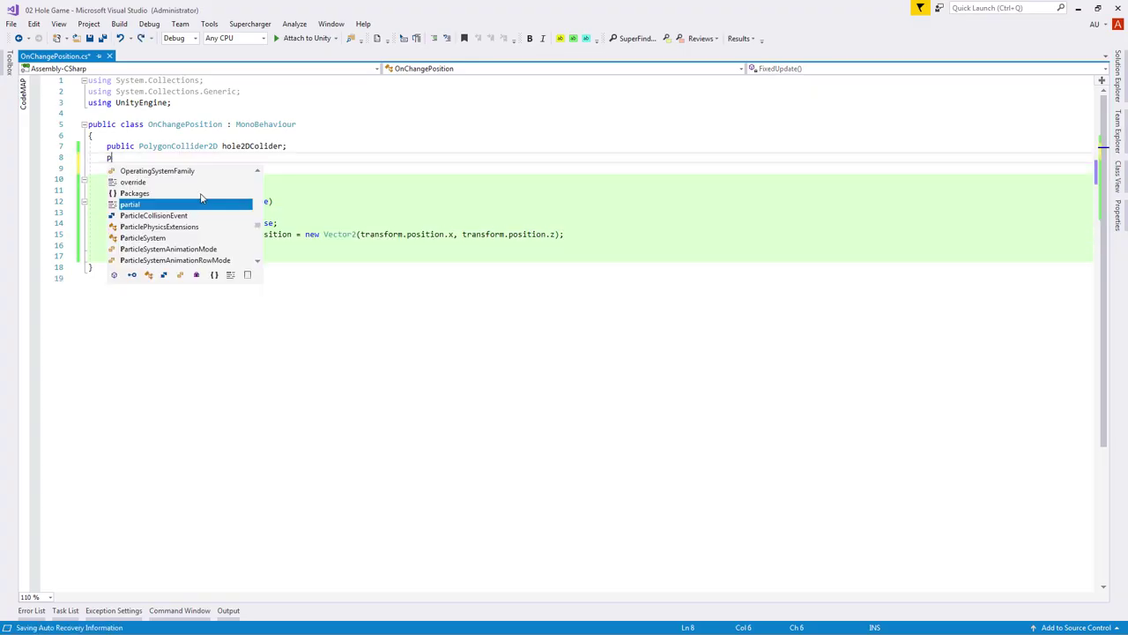
text(ublic PolygonCollider2D)
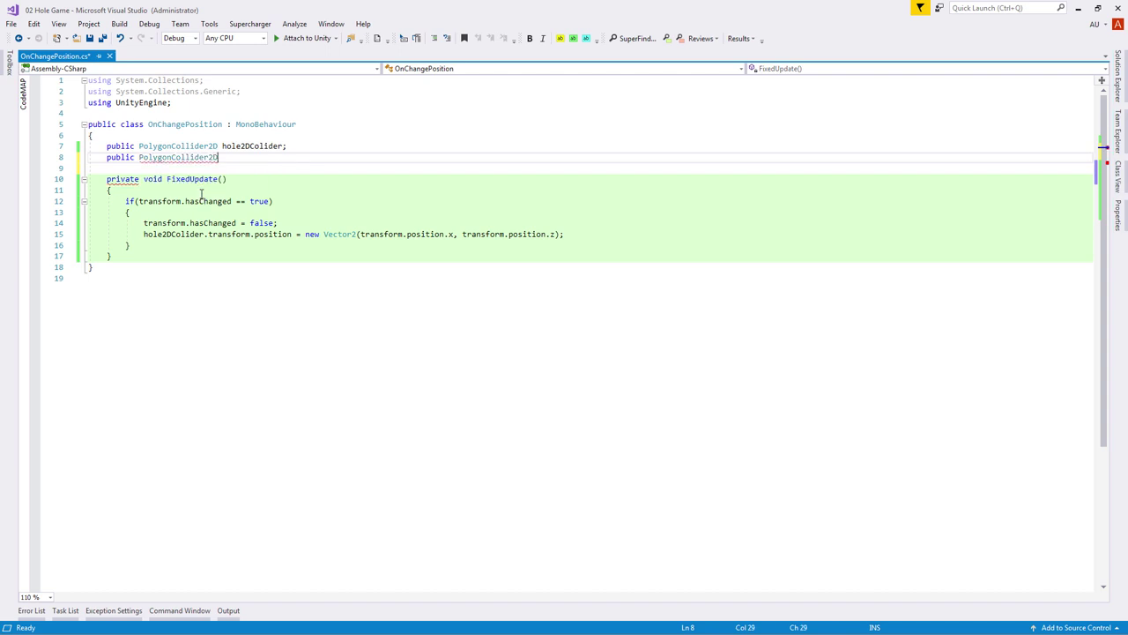
text( ground2DColider)
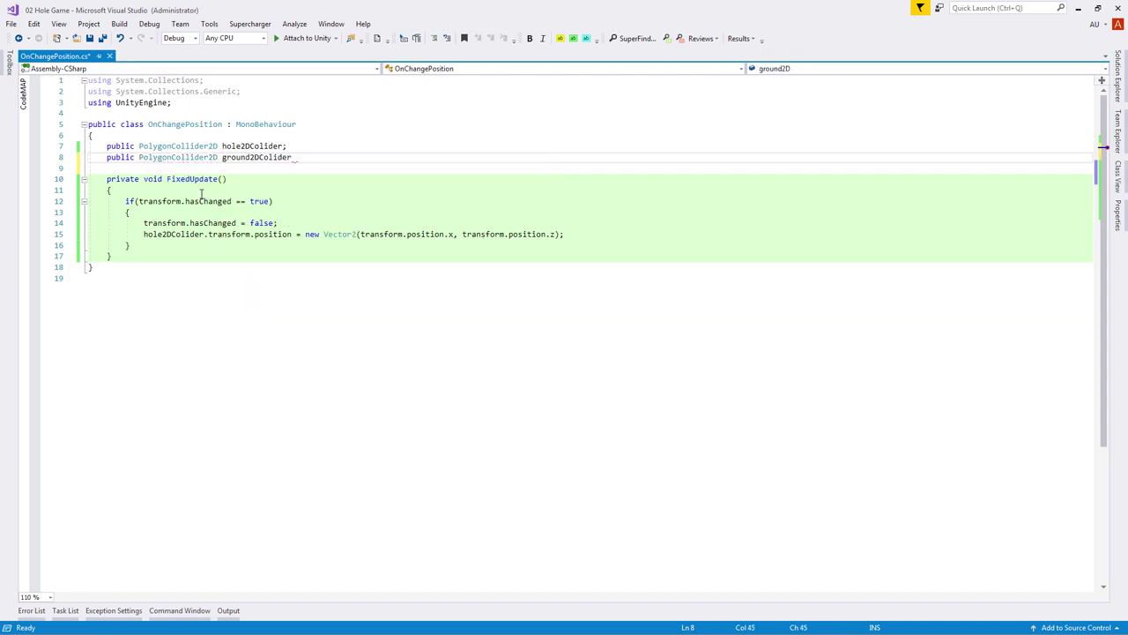
text(;)
- Start a MakeHole2D method that stores hole2DColider's path in Vector2[] PointPositions
click(202, 293)
key(Return)
key(Return)
text(private)
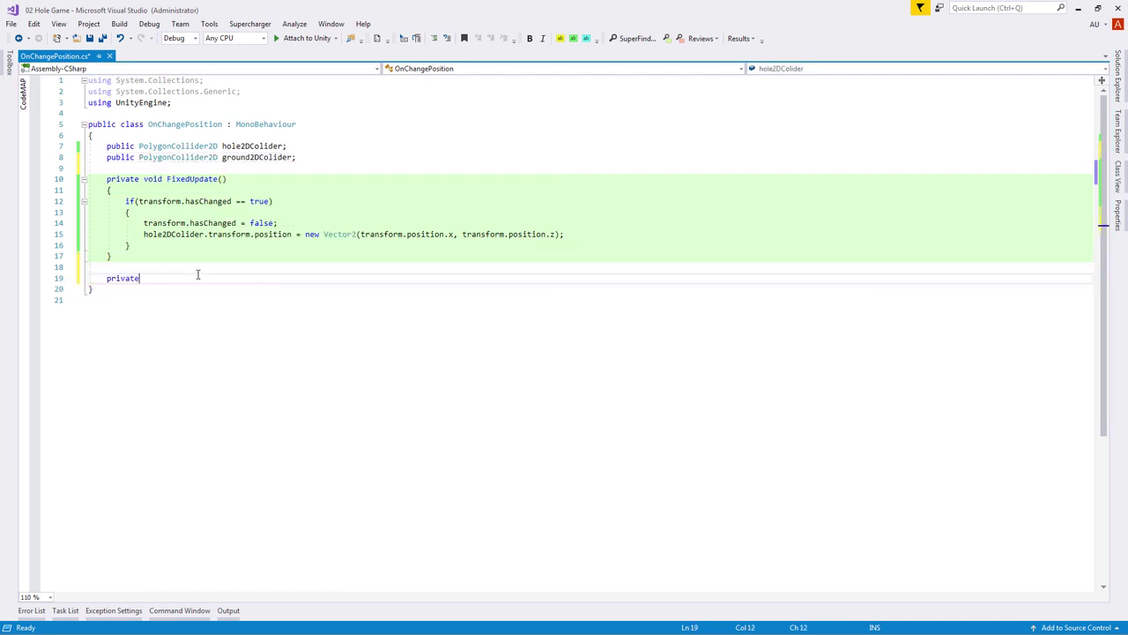
text( void MakeHole2)
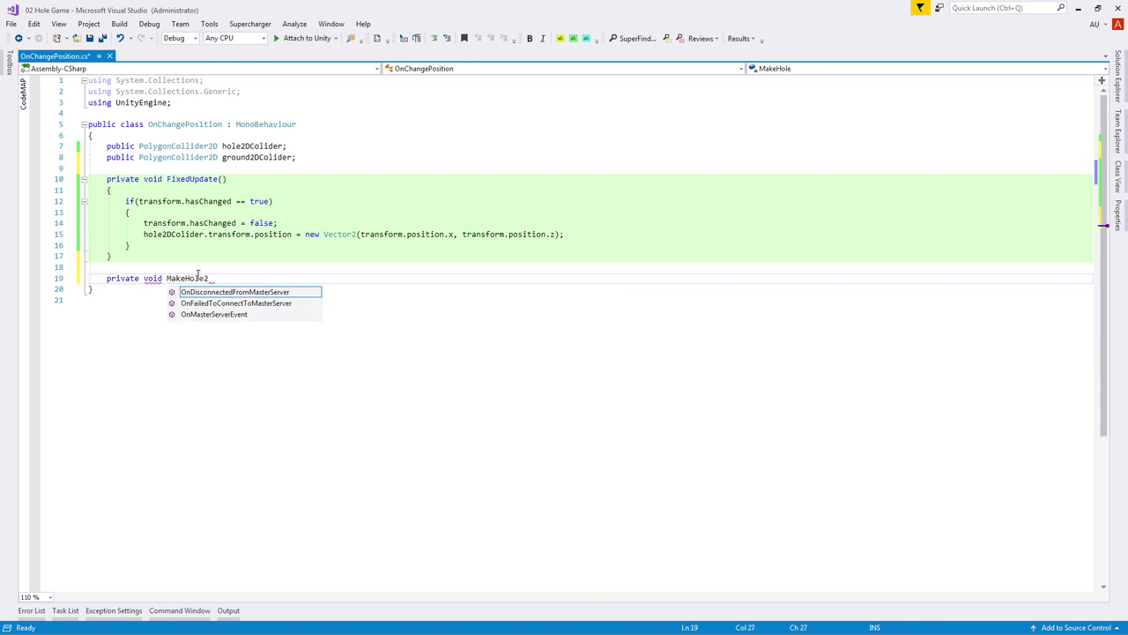
text(D())
key(Return)
text({)
key(Return)
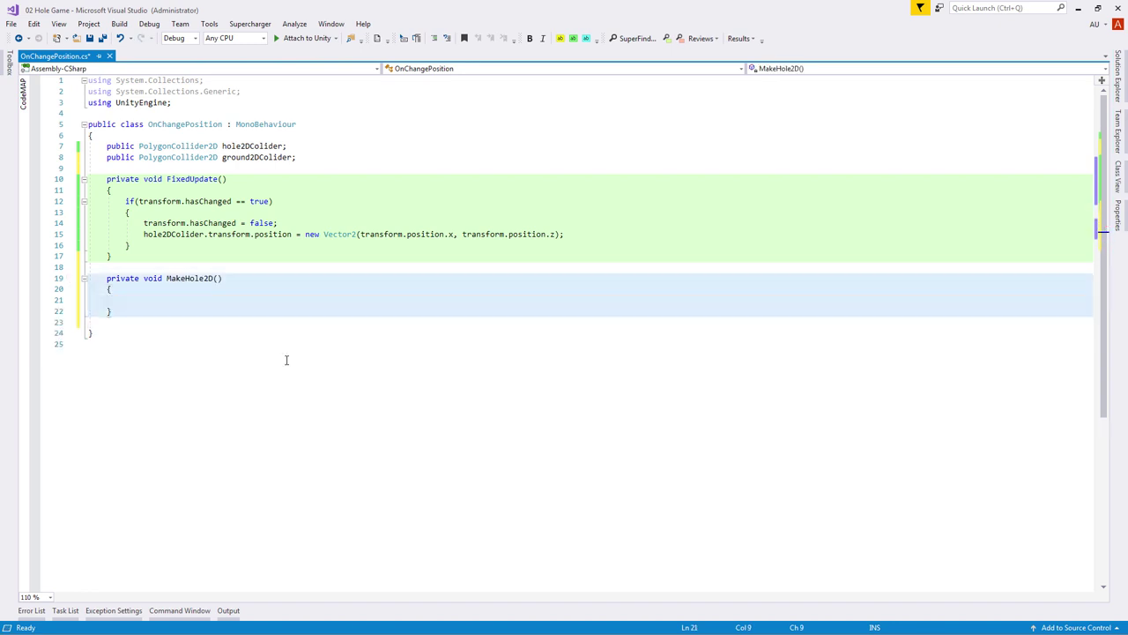
text(Ve)
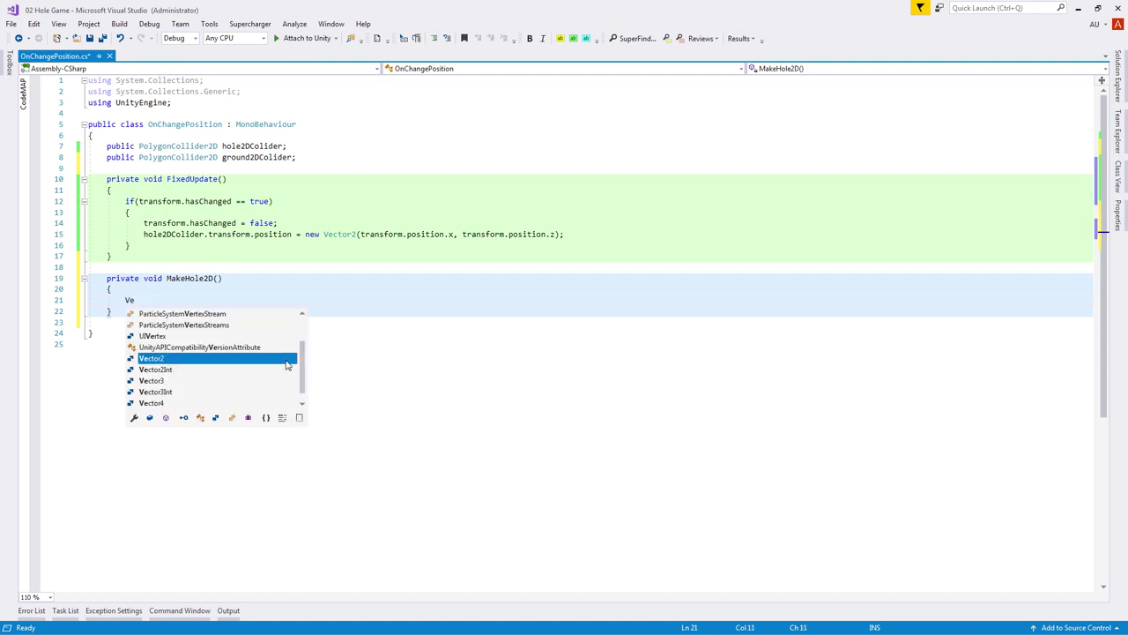
text(ctor2[] PointPositions)
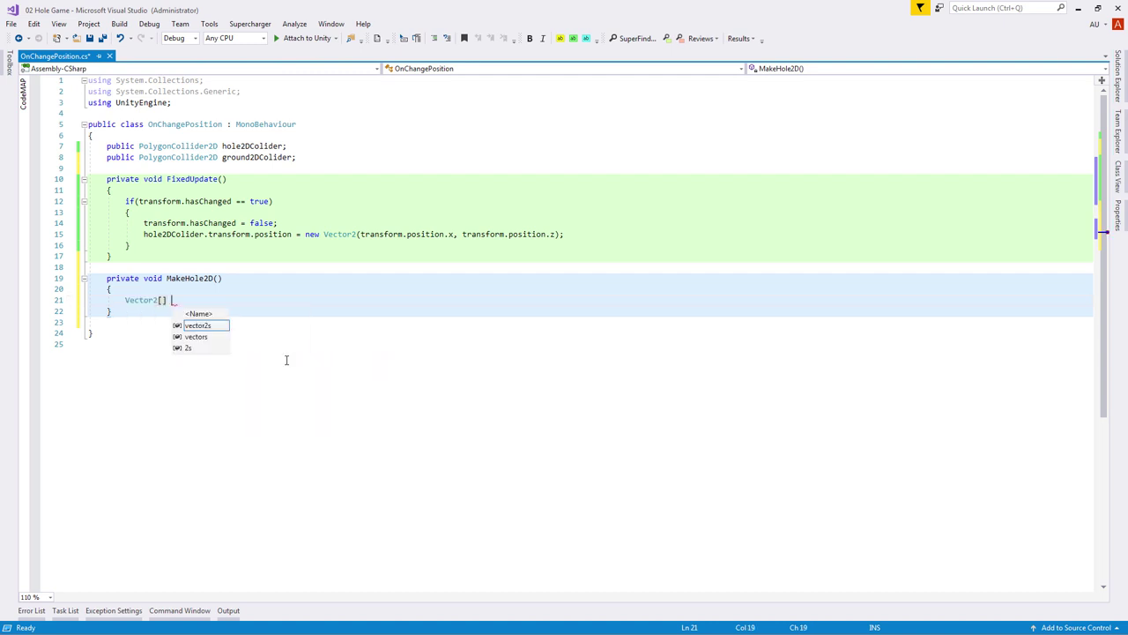
text( = )
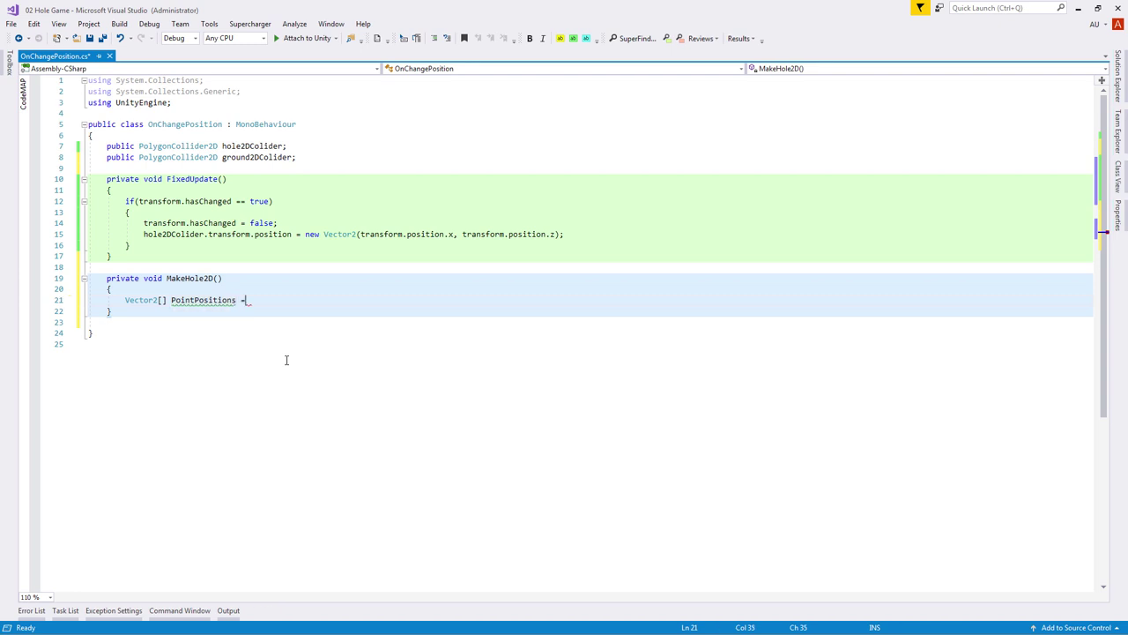
text(hole2DColider.GetPath(0)
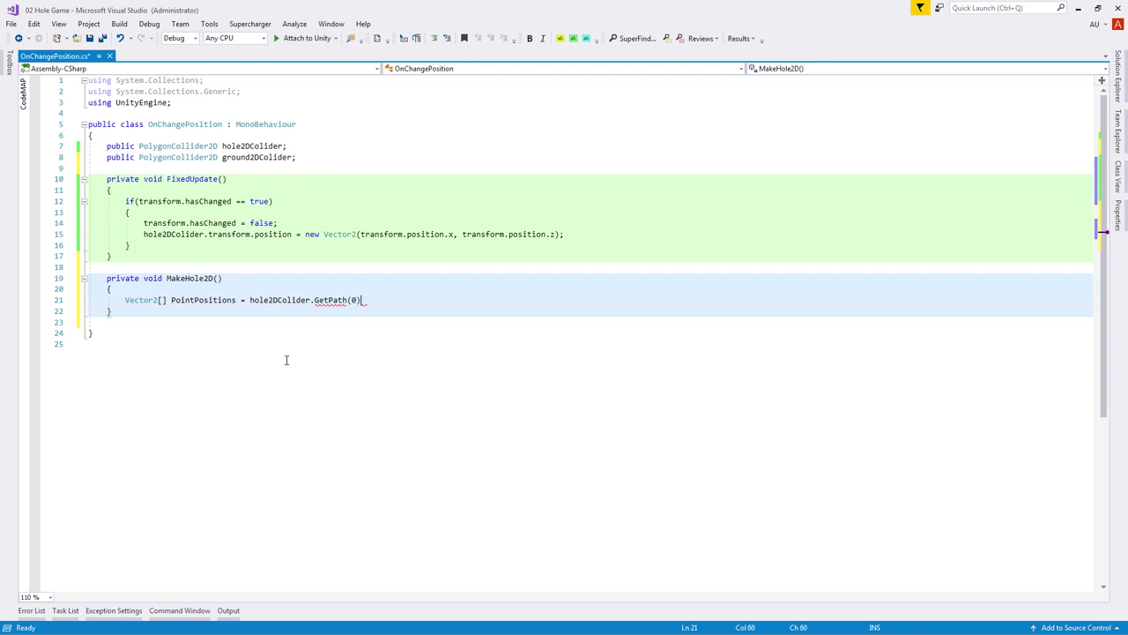
key(Return)
key(Return)
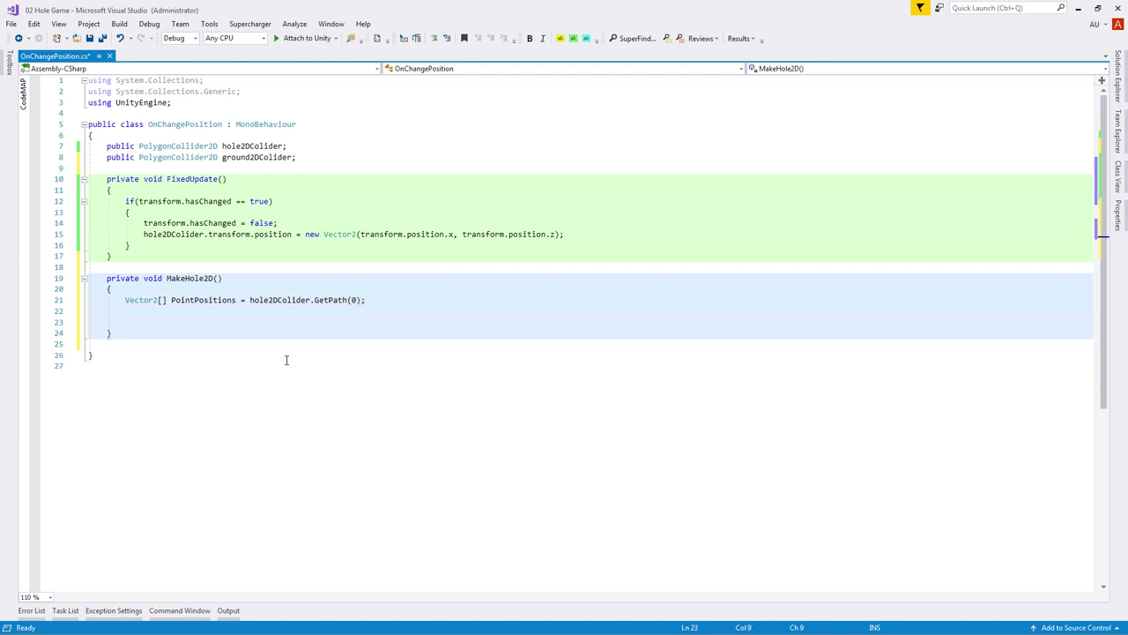
- Loop over PointPositions, adding the hole's position, cast to Vector2, to each point
text(for)
key(Tab)
key(Tab)
text(PointPositions.)
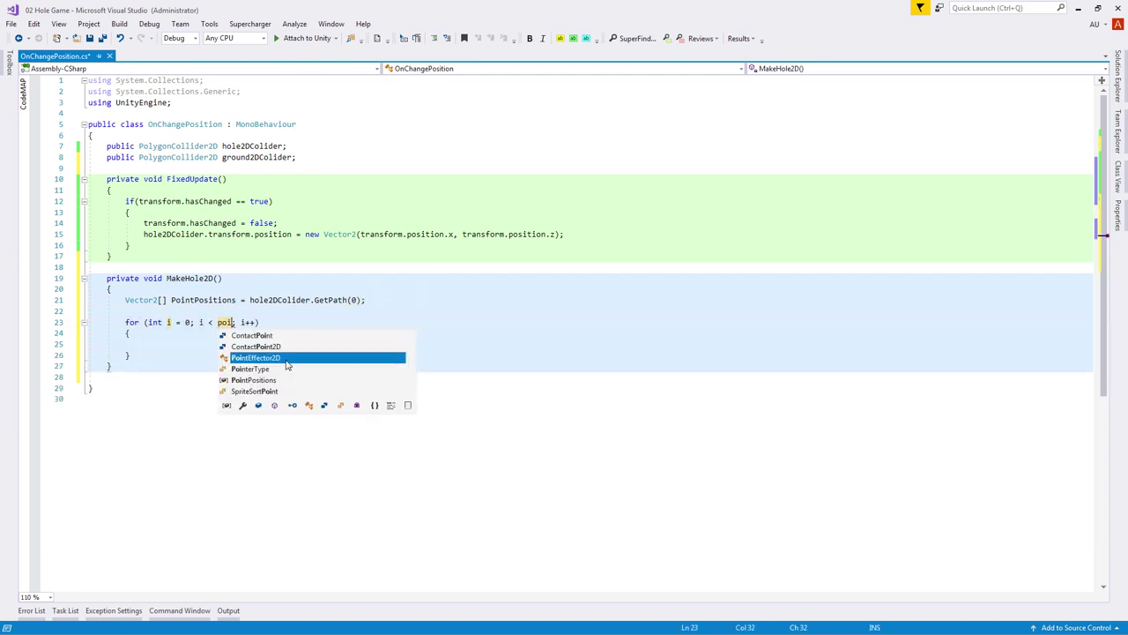
text(Length)
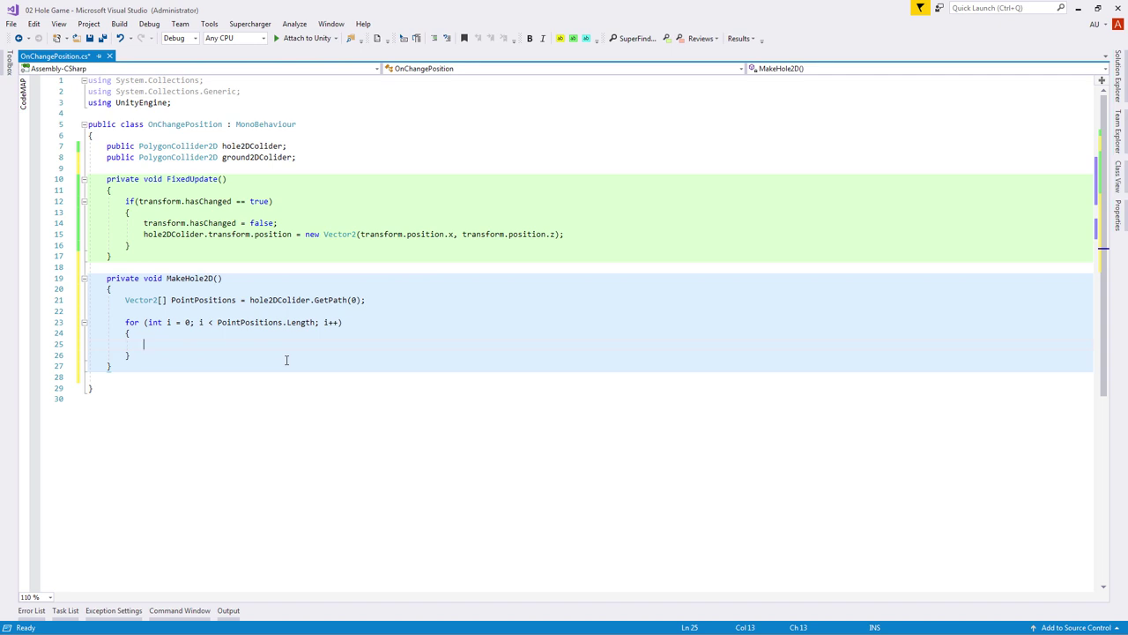
text(PointPositions[i] += hole2DColider)
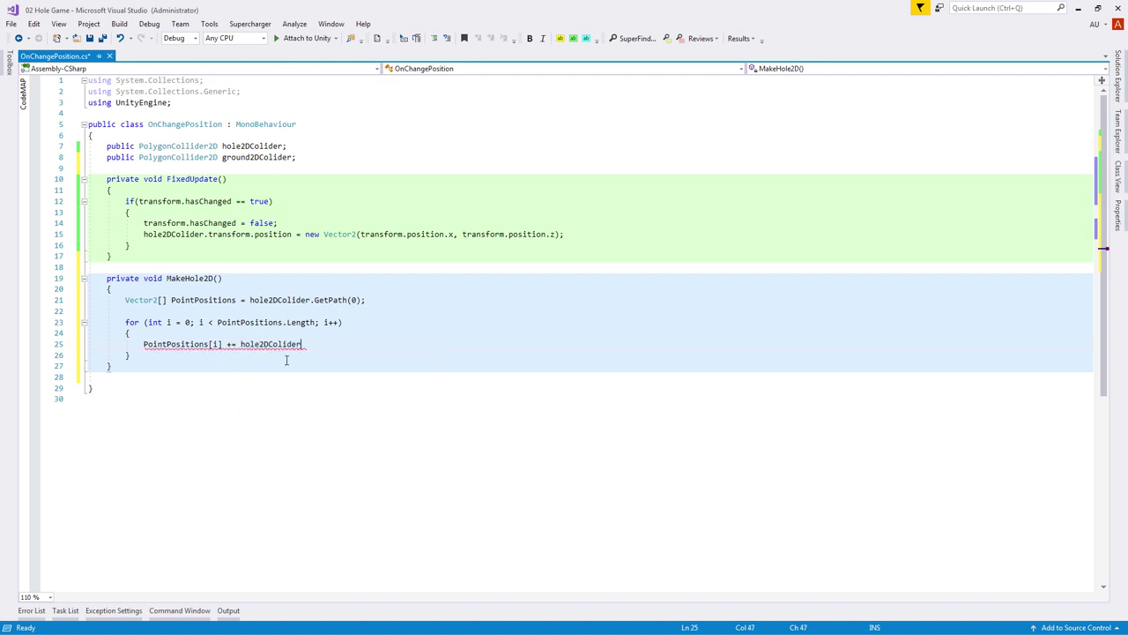
text(.transform.position;)
click(240, 344)
text((Vector2)
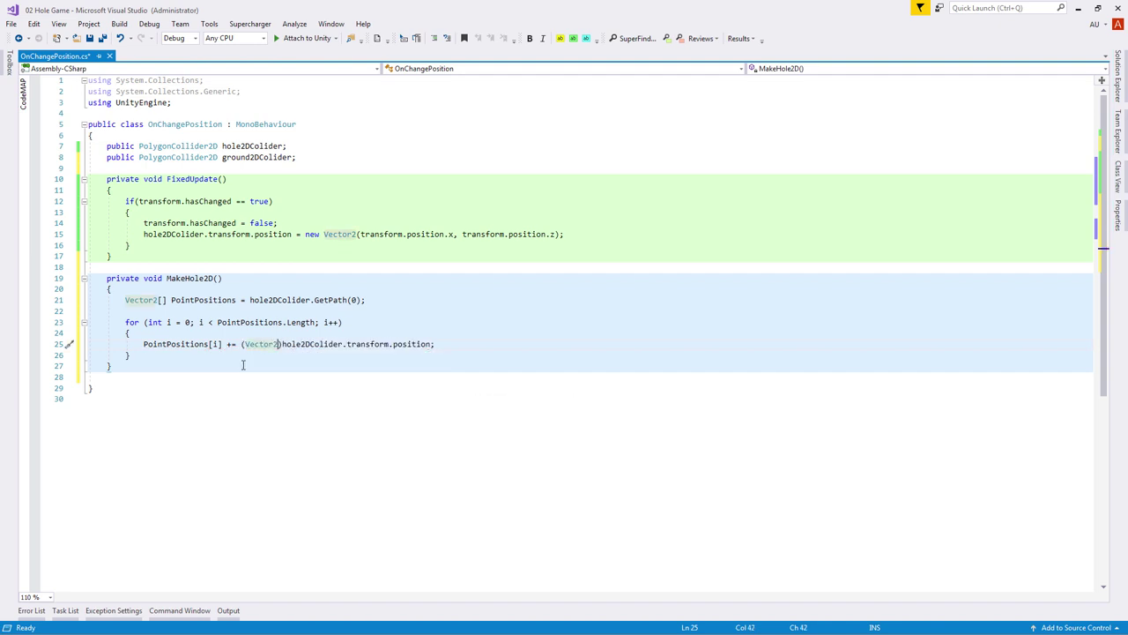
- Set ground2DColider.pathCount to 2 after the loop
click(147, 353)
key(Return)
key(Return)
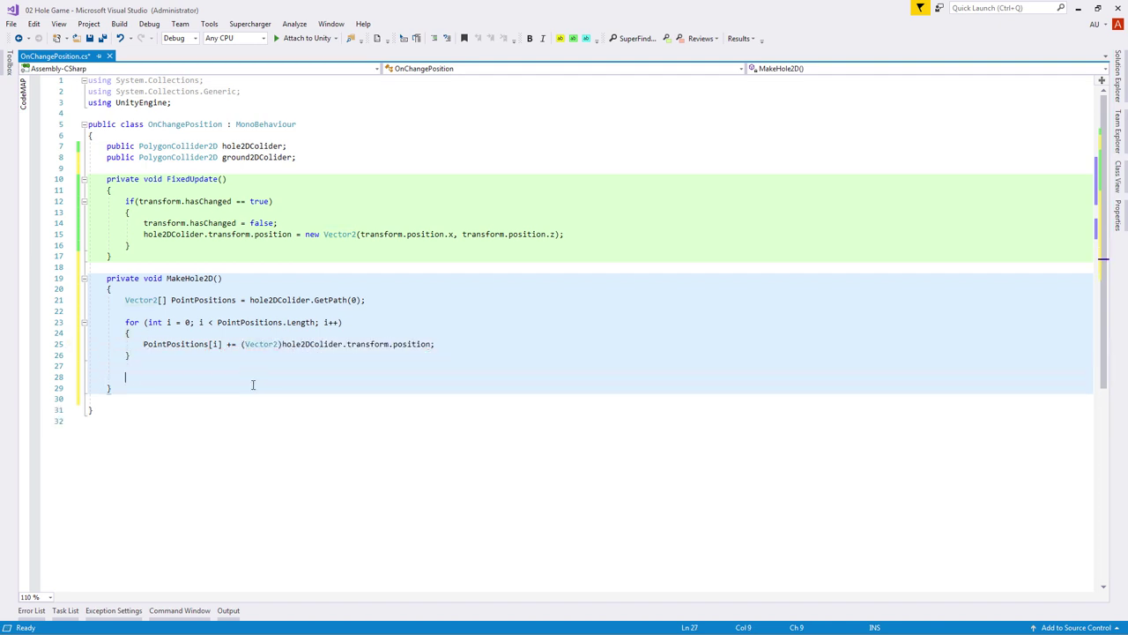
text(gr)
key(Tab)
text(.)
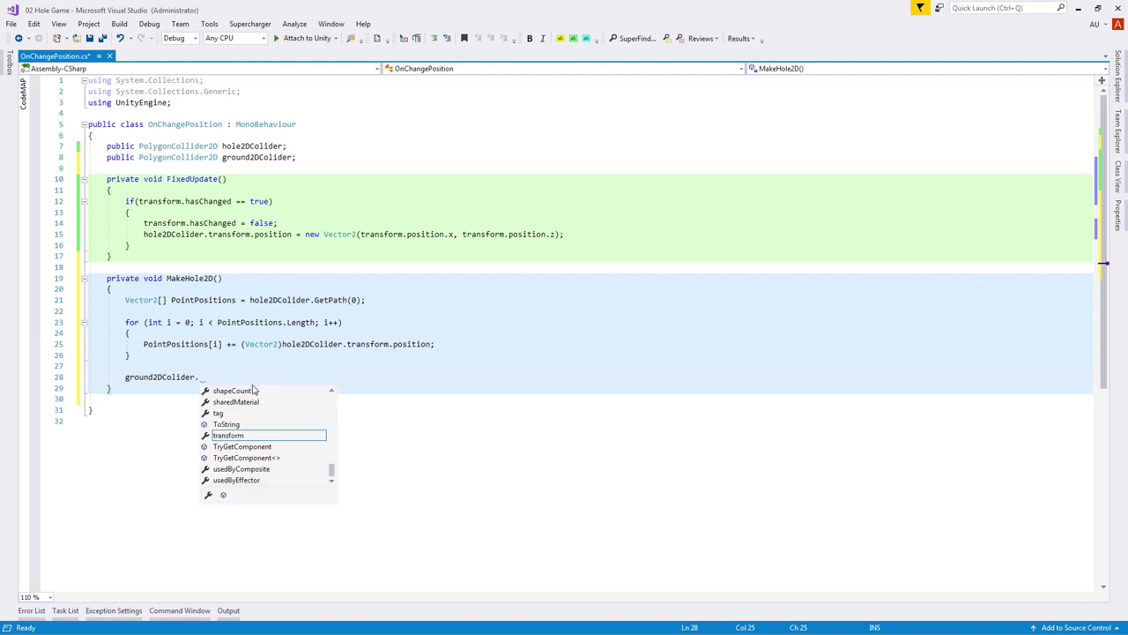
text(pathCount)
key(Tab)
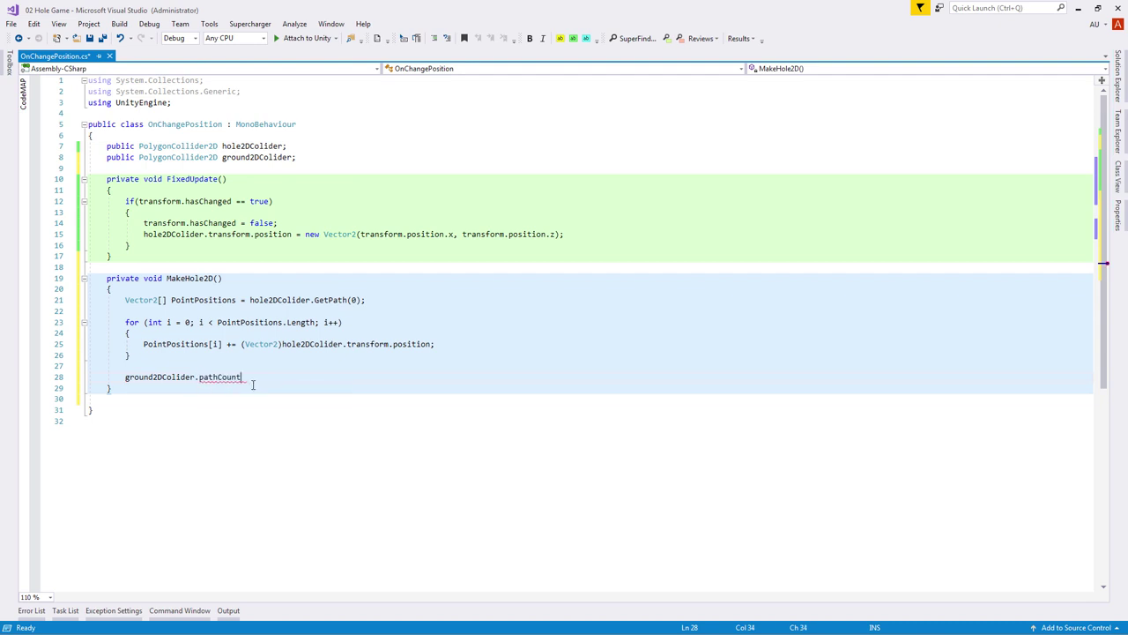
text(= 2;)
key(Return)
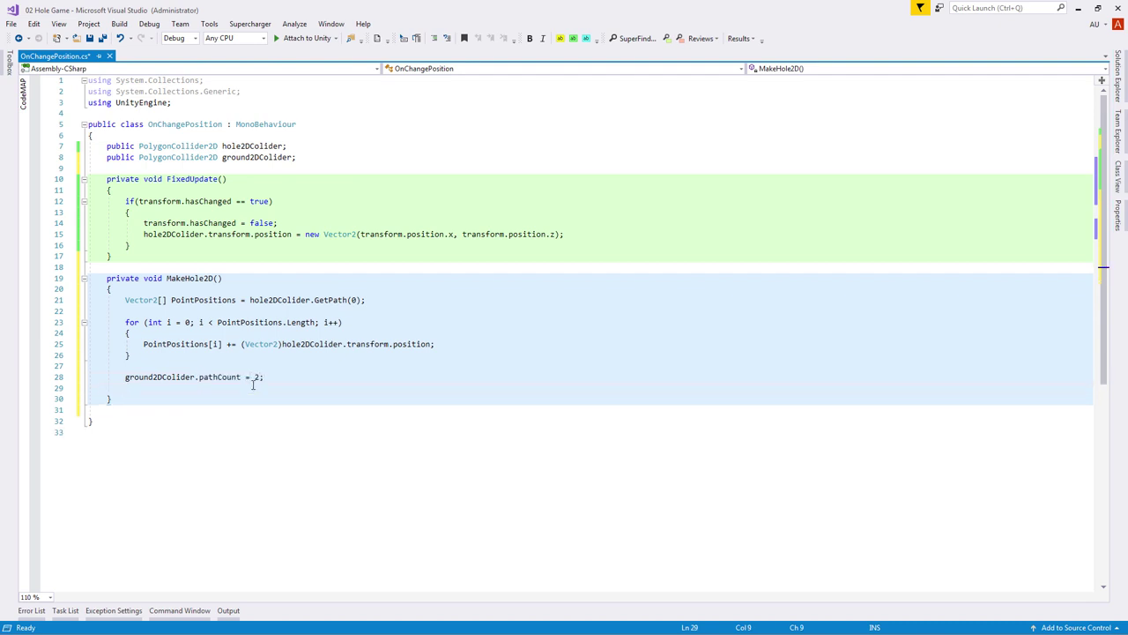
- Call ground2DColider.SetPath(1, PointPositions) to make the hole the second path
text(gr)
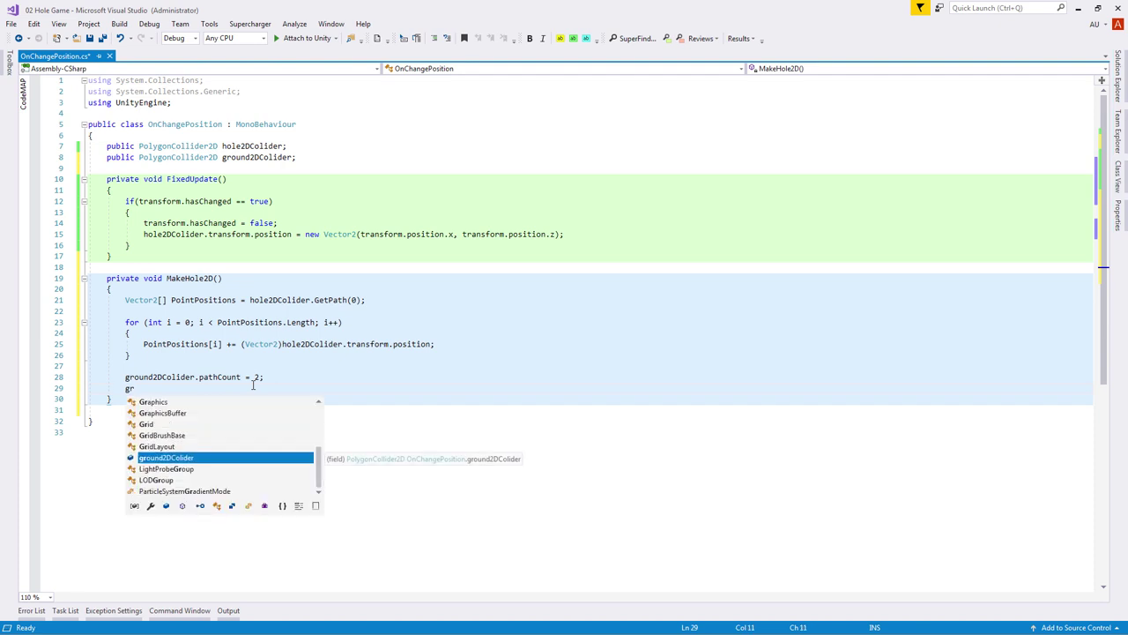
key(Tab)
text(.SetPath)
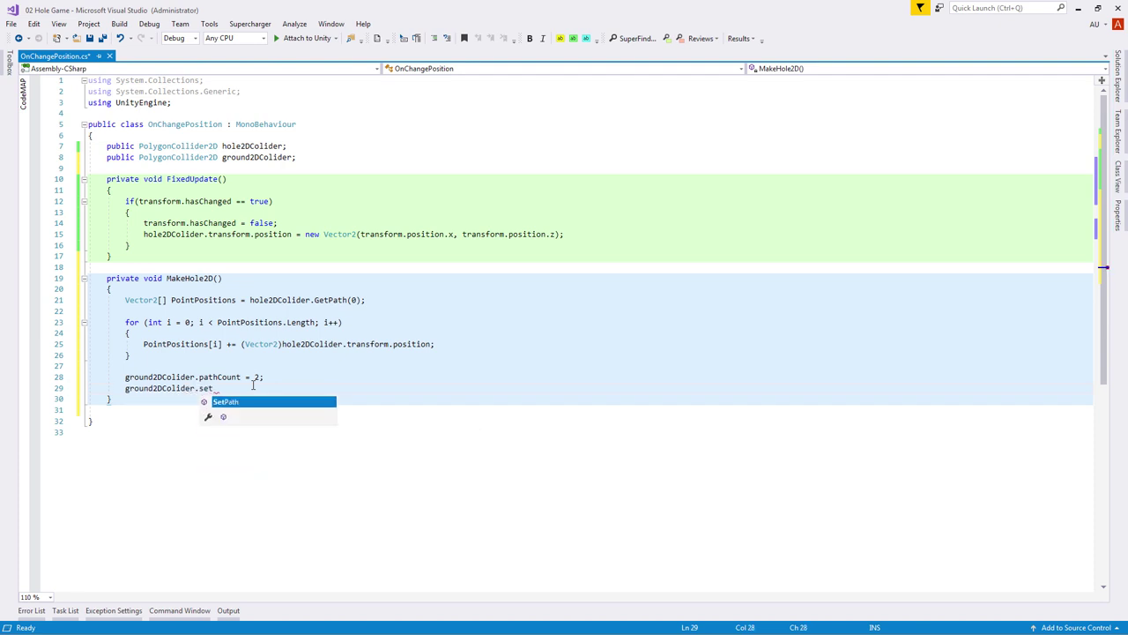
key(Tab)
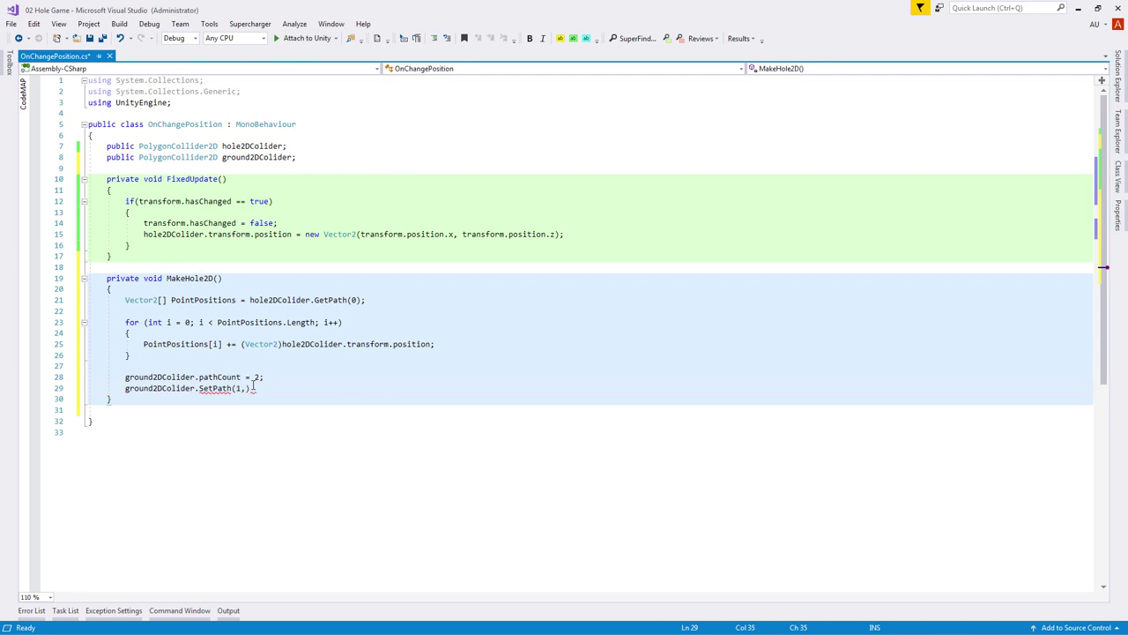
text((1, Po)
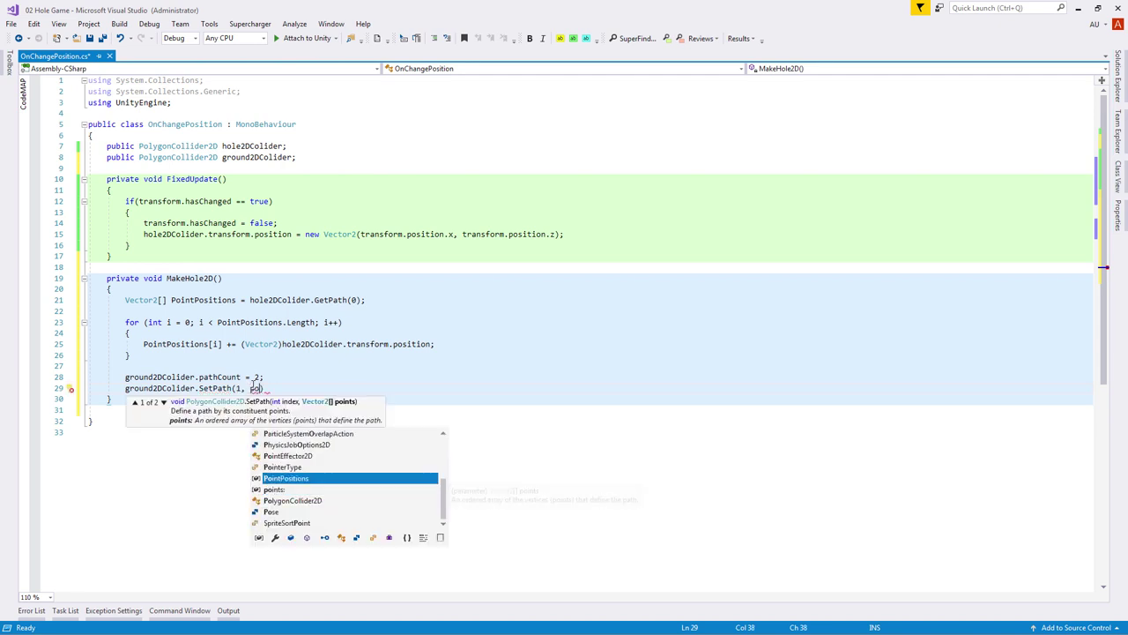
key(Tab)
text())
- Call MakeHole2D in FixedUpdate's if block, save, and return to Unity
click(586, 250)
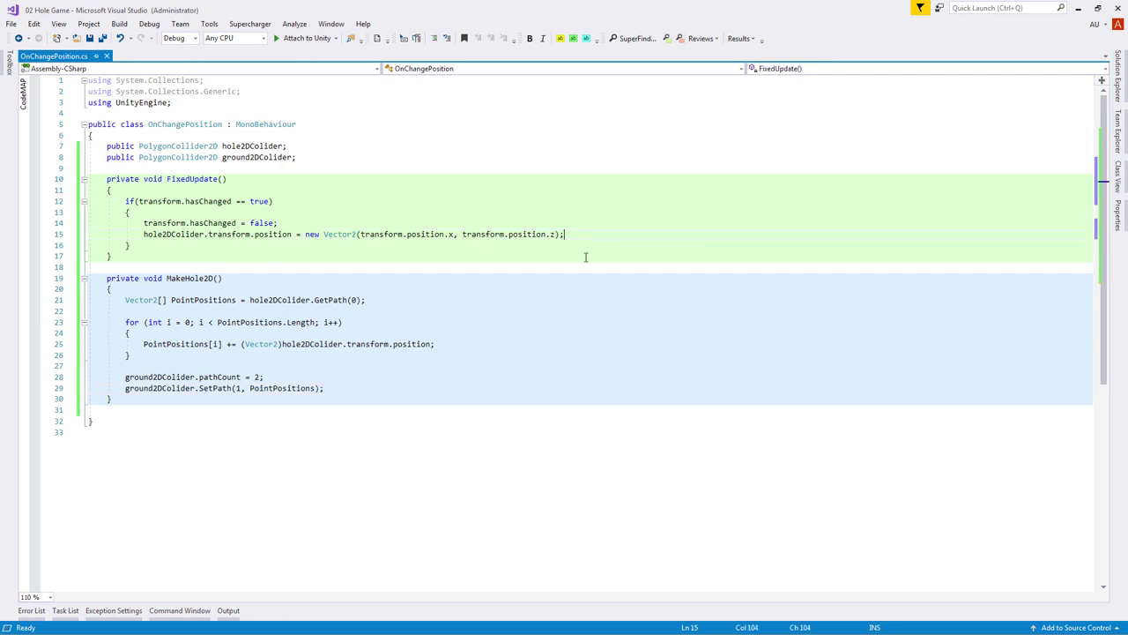
key(Return)
text(MakeHole2D();)
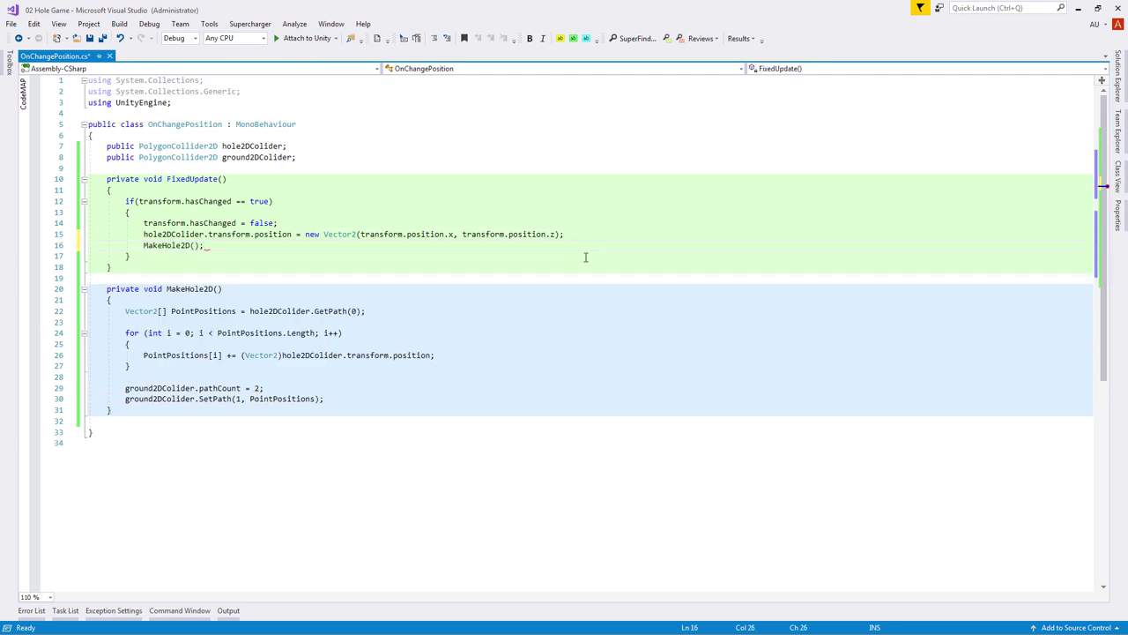
key(ctrl+s)
key(alt+Tab)
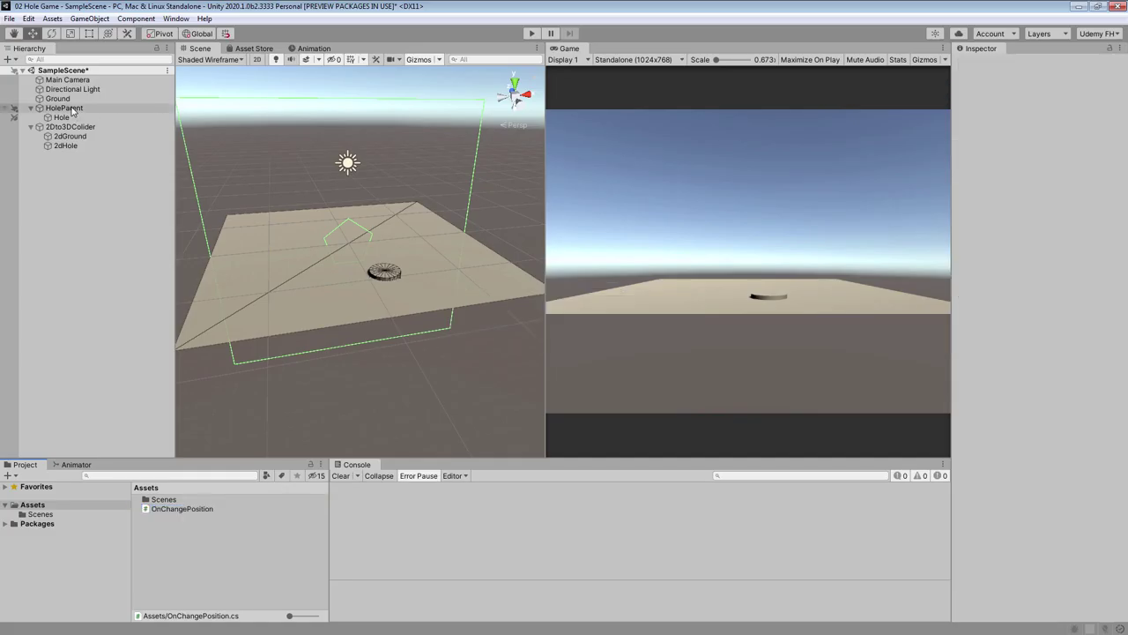
- Assign 2dGround to HoleParent's Ground 2D Colider slot, then play and drag the hole to test
click(71, 109)
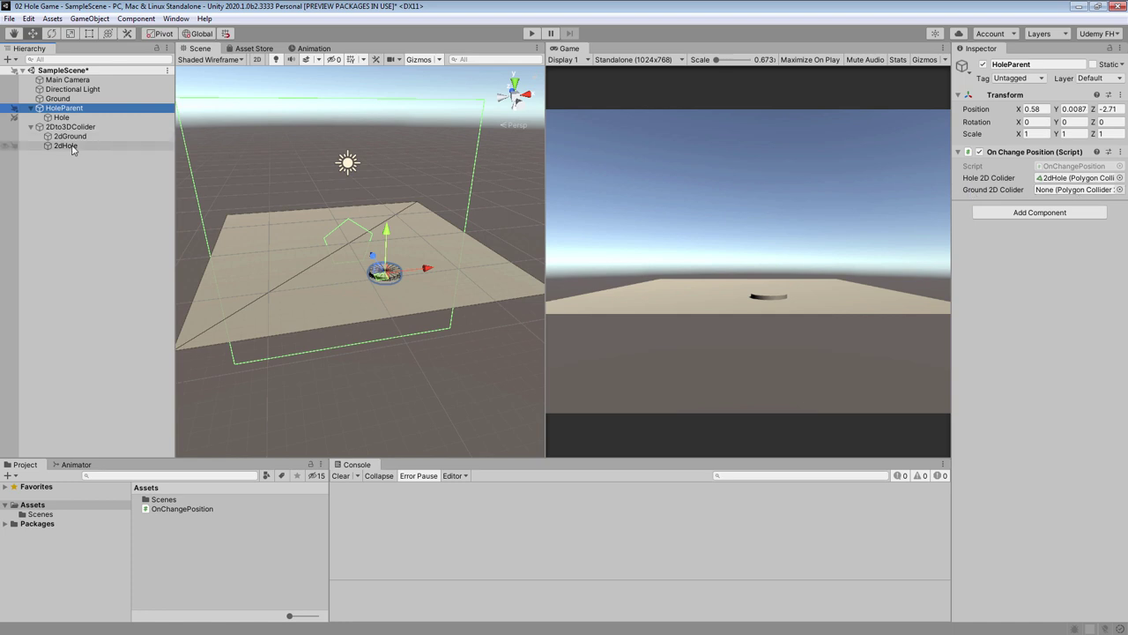
drag(69, 137, 1071, 189)
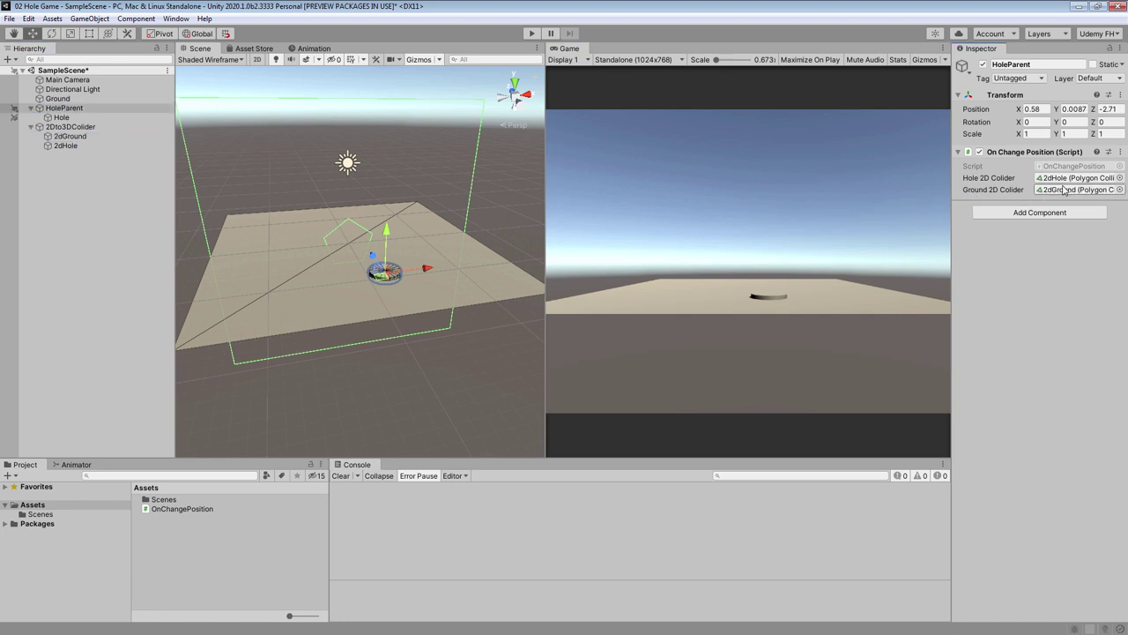
click(530, 34)
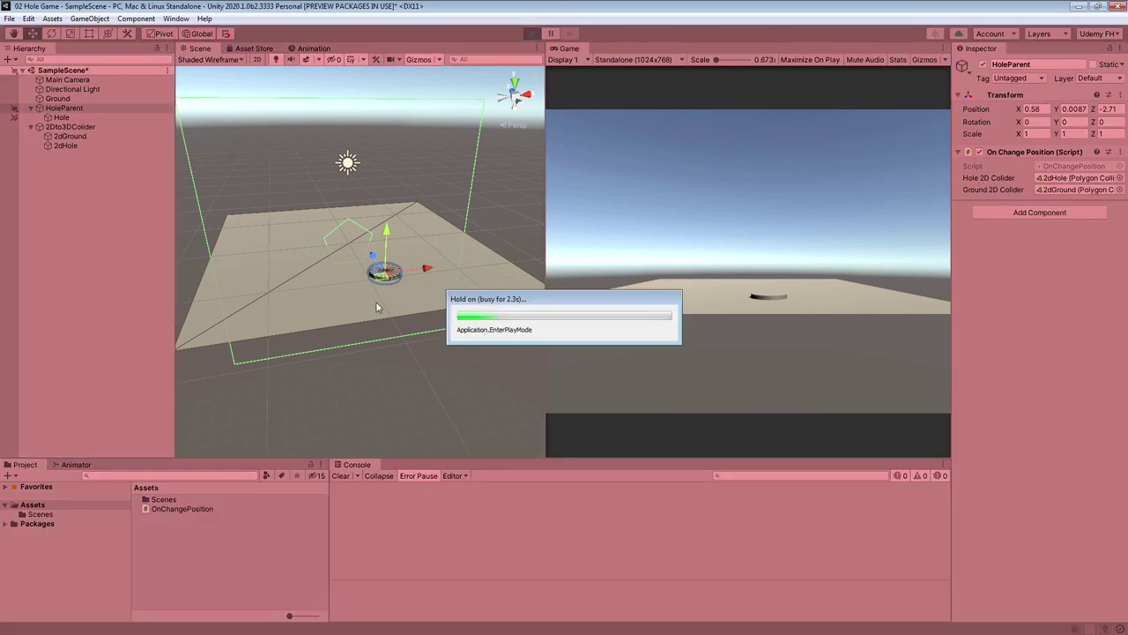
drag(379, 290, 407, 292)
- Stop the game and declare an empty private Make3DMeshColider method in the script
key(ctrl+p)
key(alt+Tab)
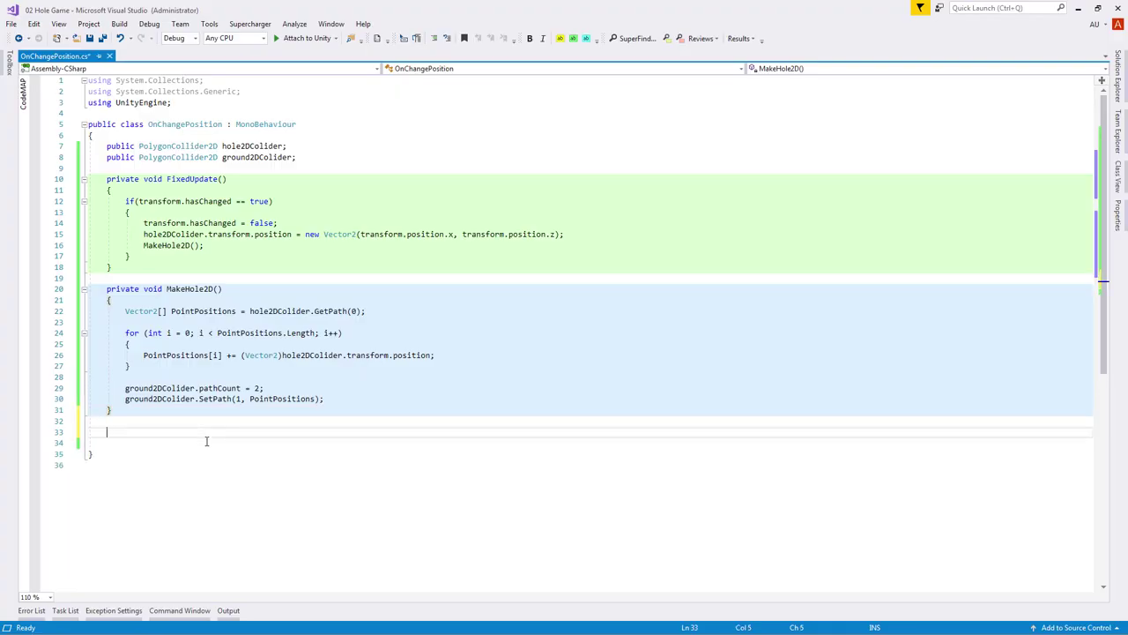
text(private void)
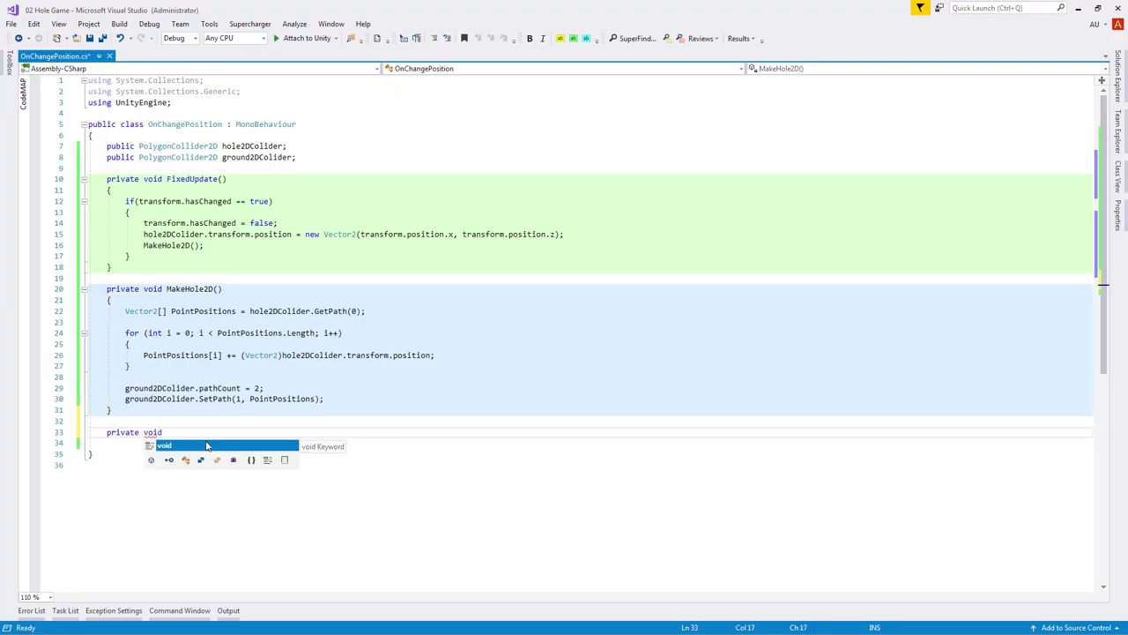
text( Make3DMeshColider())
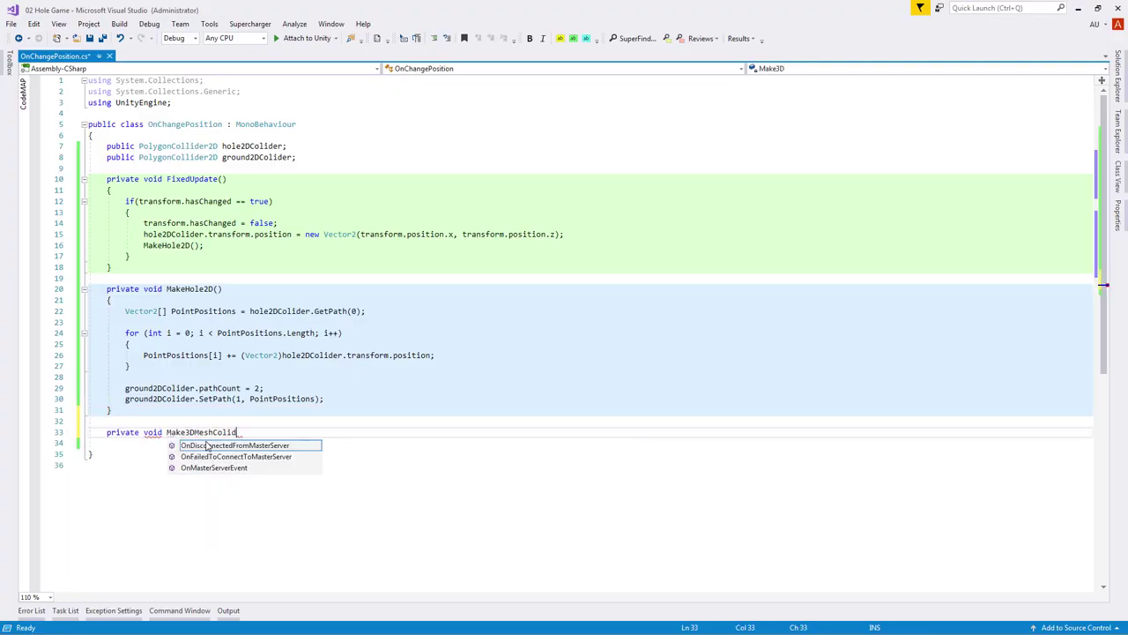
key(Return)
text({)
key(Return)
- Add a Mesh GeneratedMesh field and set it to ground2DColider.CreateMesh(true, true)
click(296, 157)
key(Return)
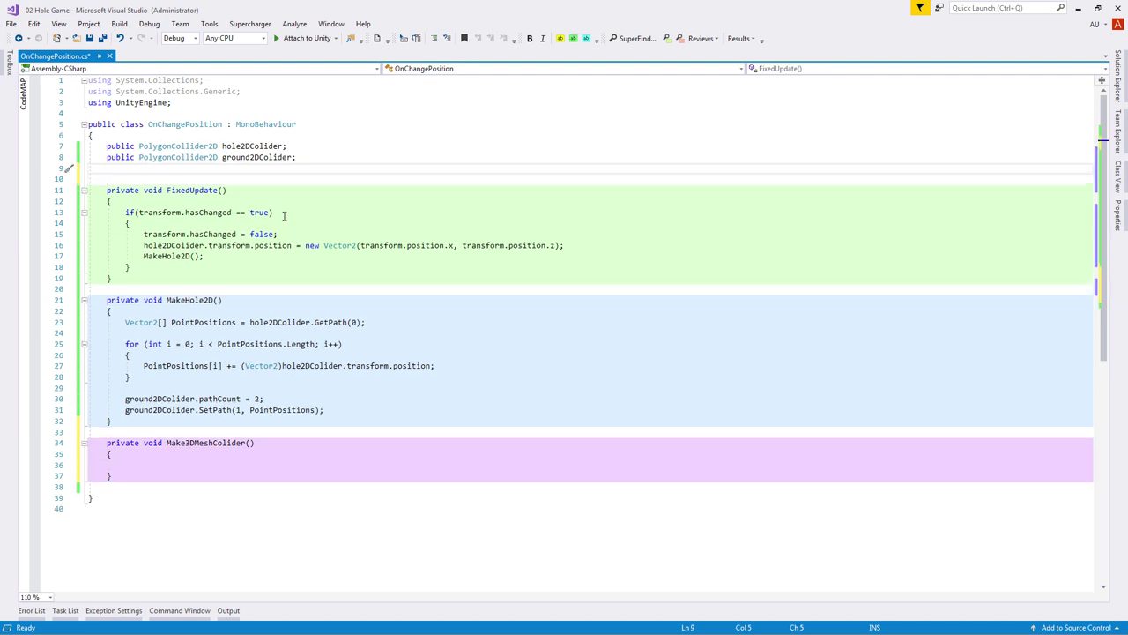
text(Mesh GeneratedMesh;)
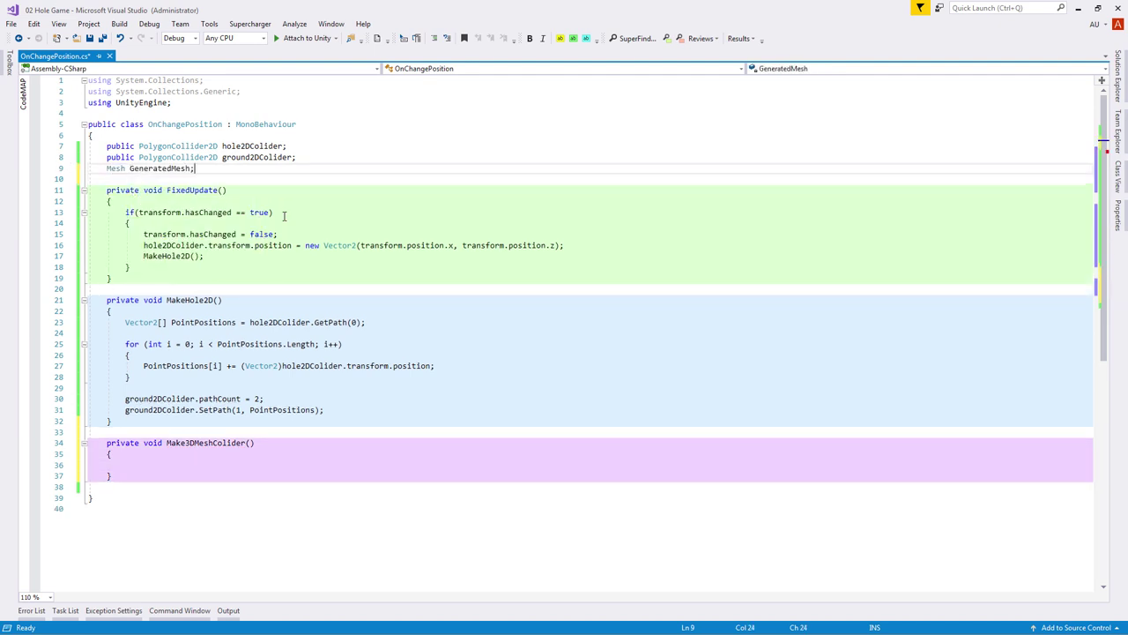
click(159, 465)
text(Ge)
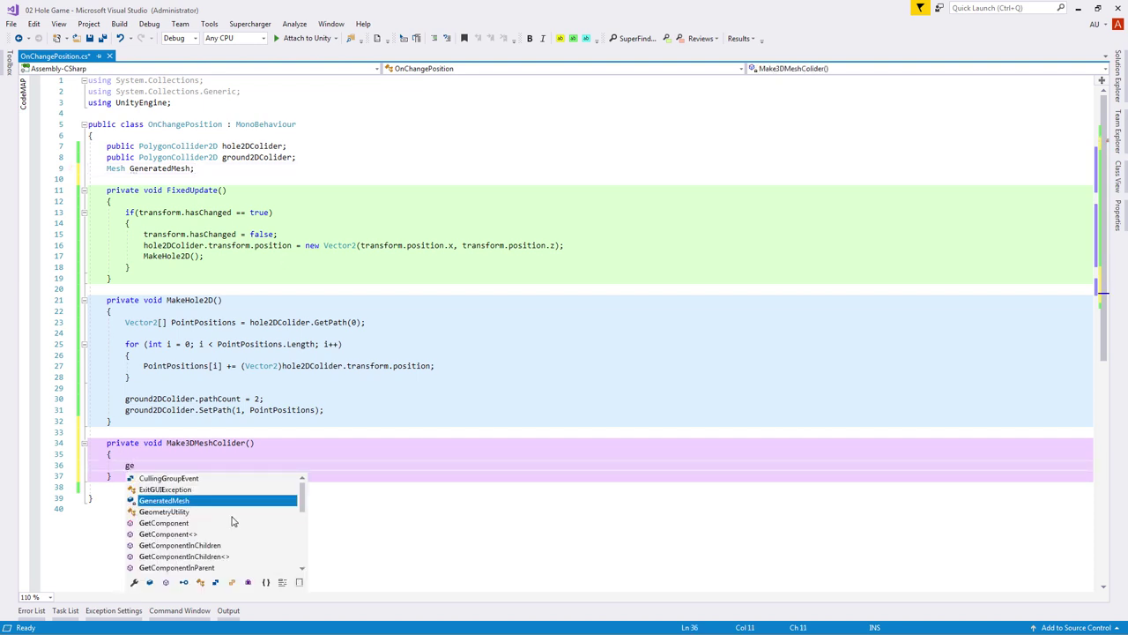
key(Tab)
text(= )
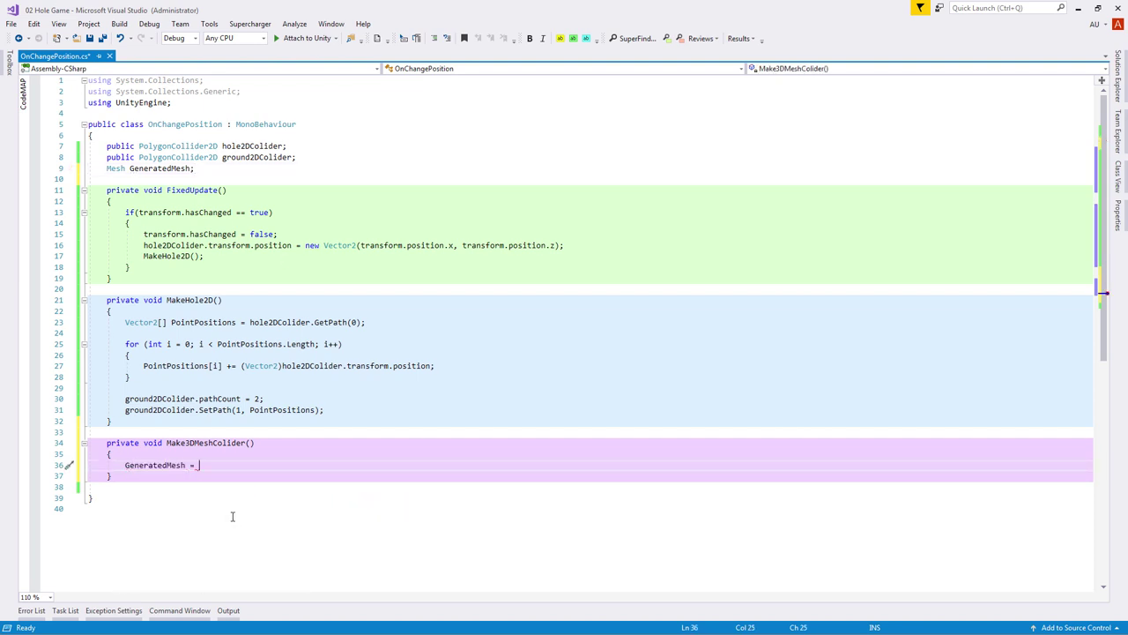
text(gr)
key(Tab)
text(.cr)
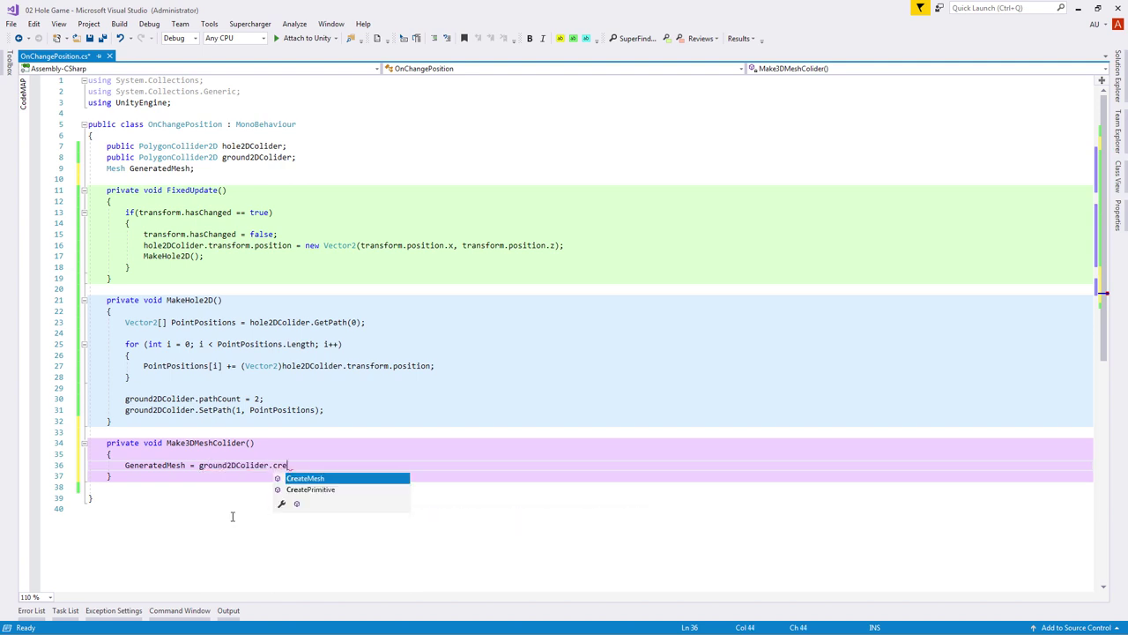
key(Tab)
text((true, true))
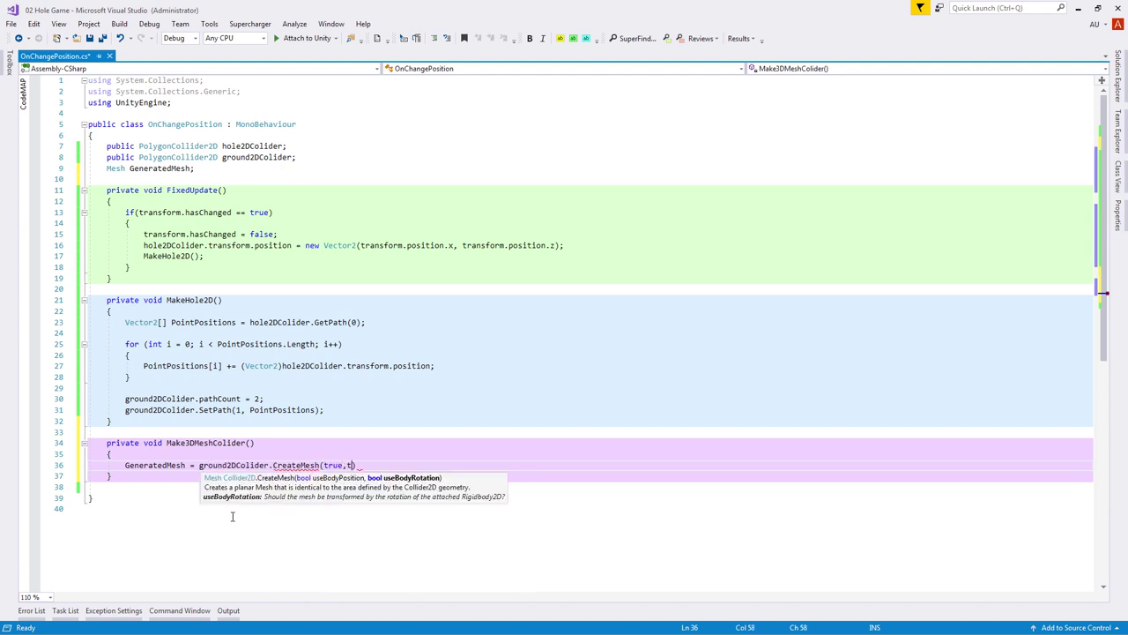
text(;)
key(Return)
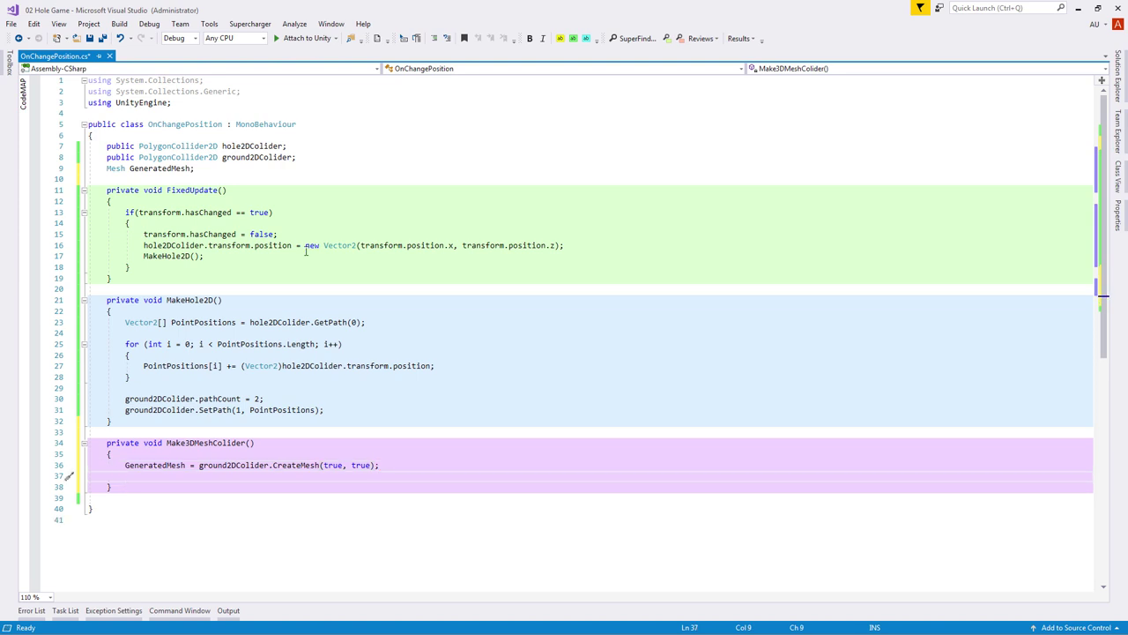
- Add a public MeshCollider GeneratedMeshColider field and assign GeneratedMesh to its sharedMesh
click(379, 157)
key(Return)
text(p)
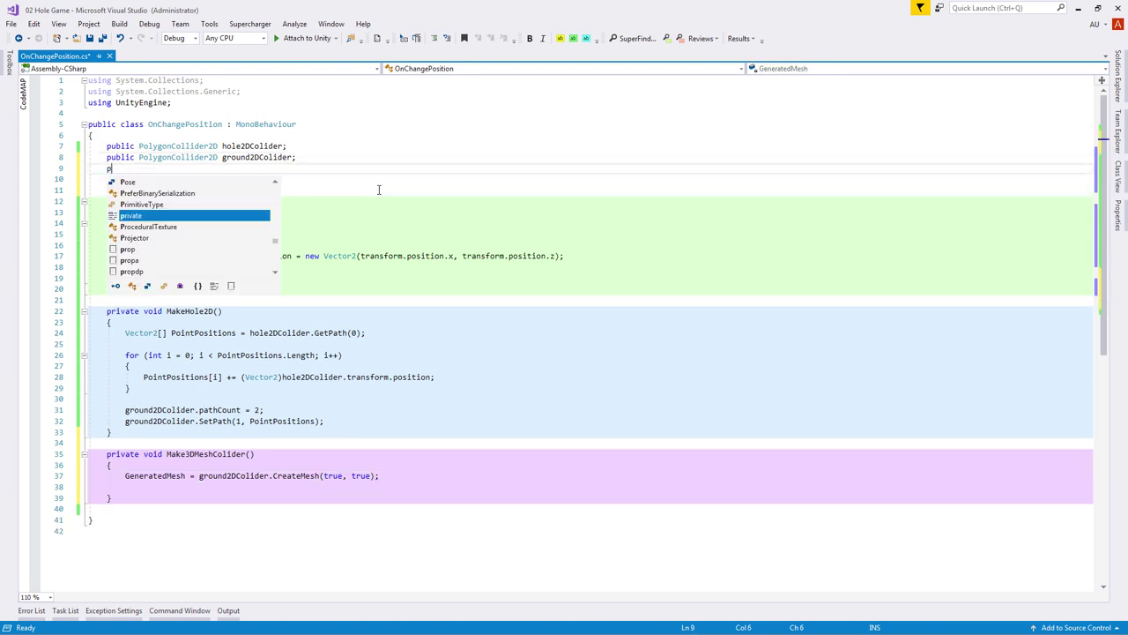
text(ublic MeshCollider GeneratedMeshColider;)
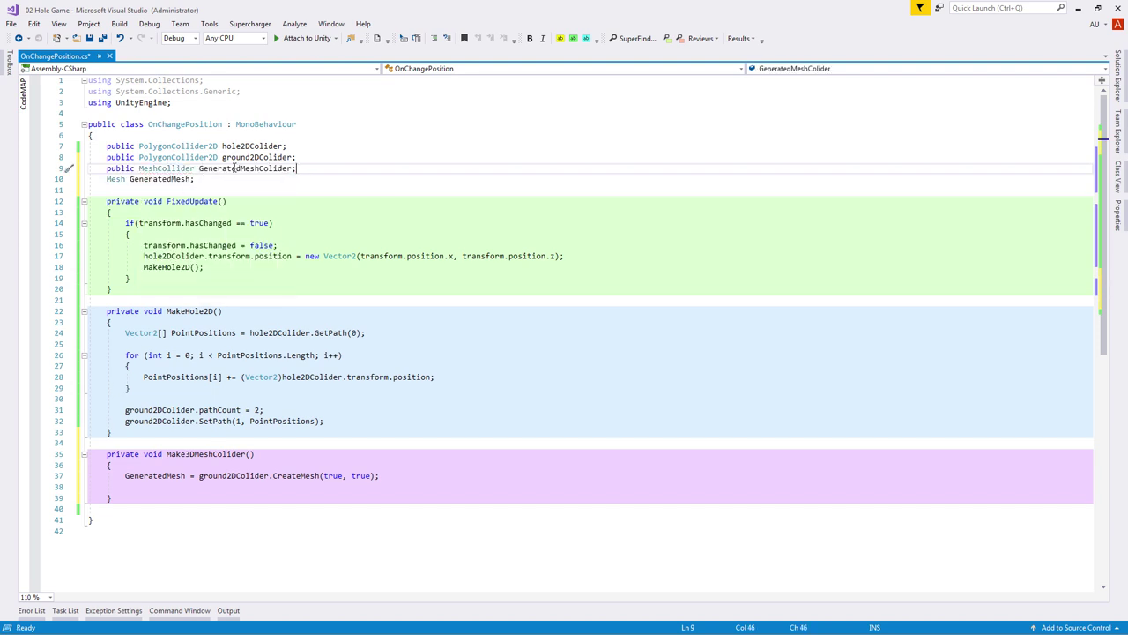
double_click(234, 168)
key(ctrl+c)
click(144, 486)
key(ctrl+v)
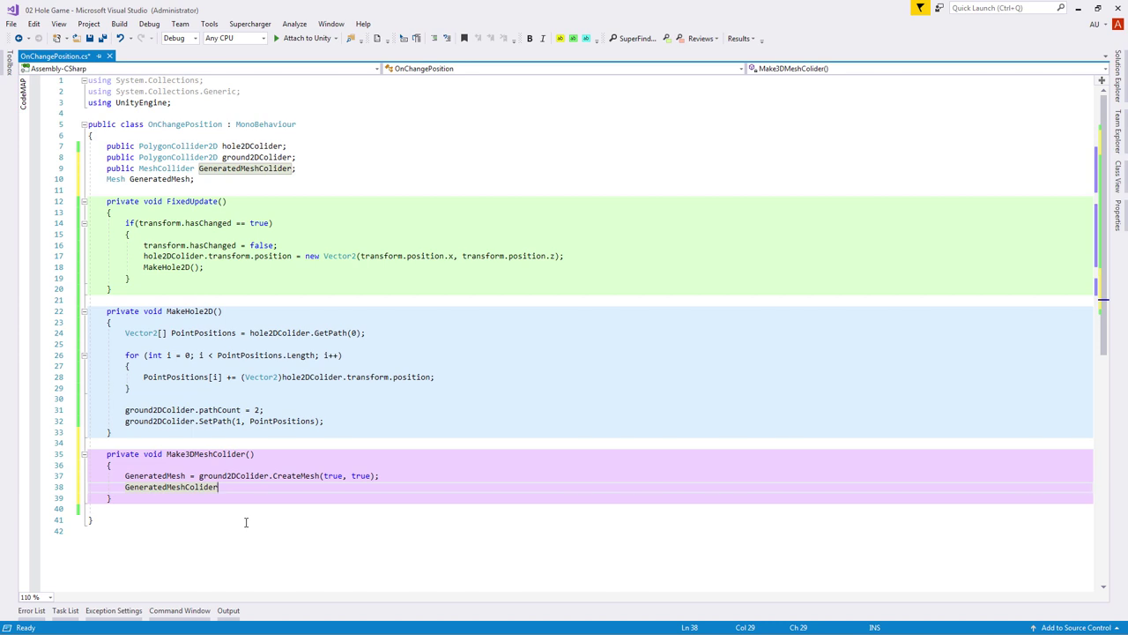
text(.sharedMesh = )
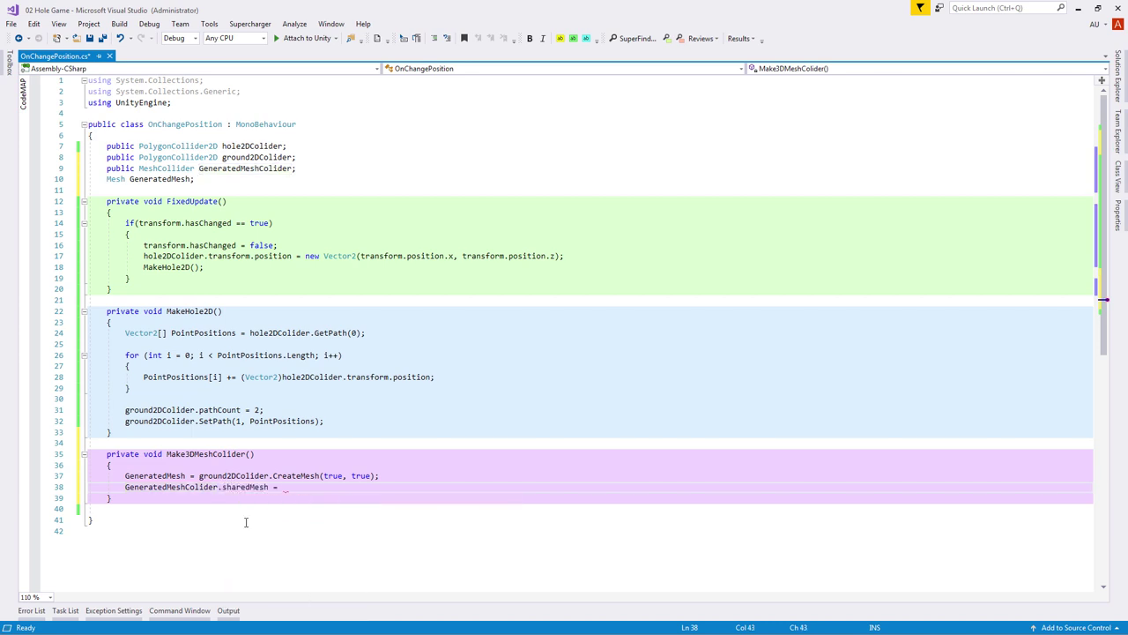
text(GeneratedMesh;)
- Destroy the old GeneratedMesh if it exists before creating the new one
click(185, 468)
key(Return)
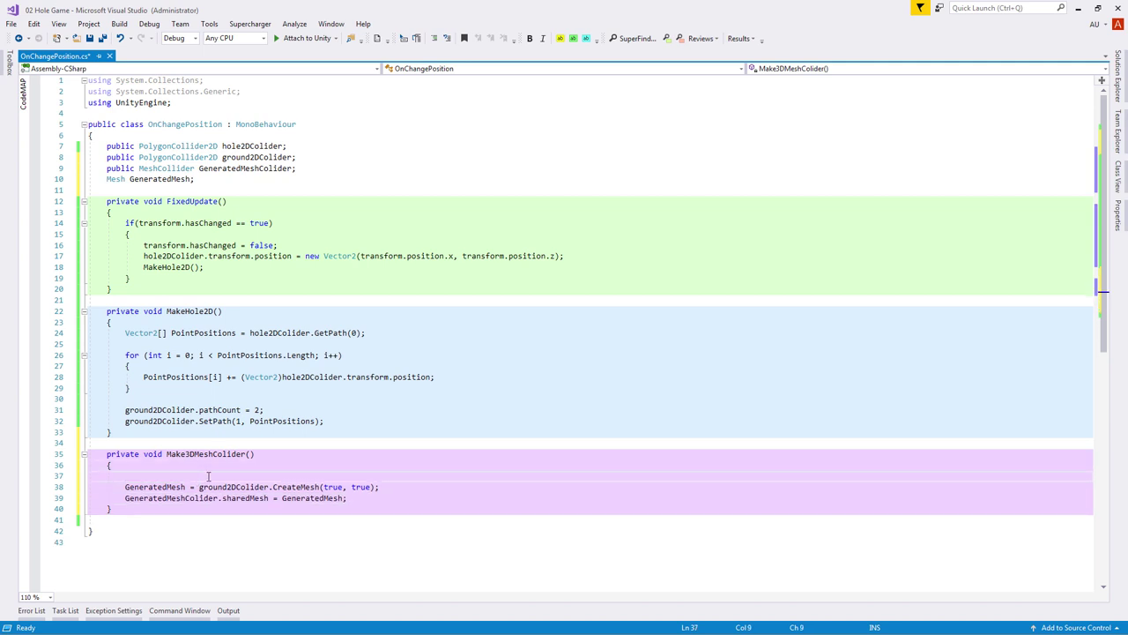
text(if (GeneratedMesh != nu)
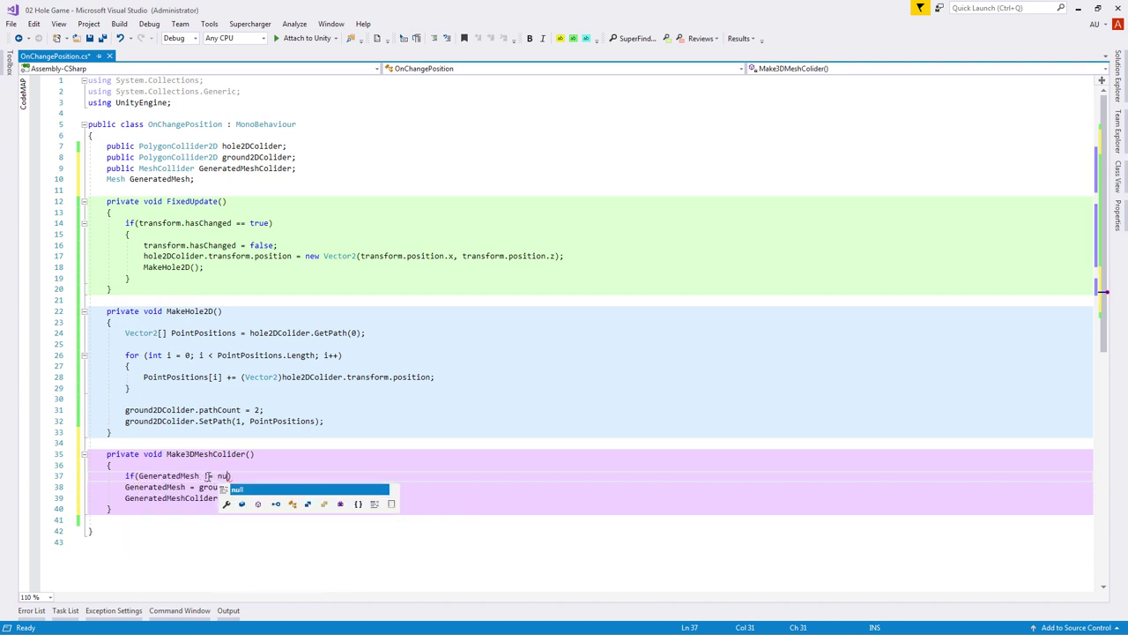
text(ll) Destroy(GeneratedMesh);)
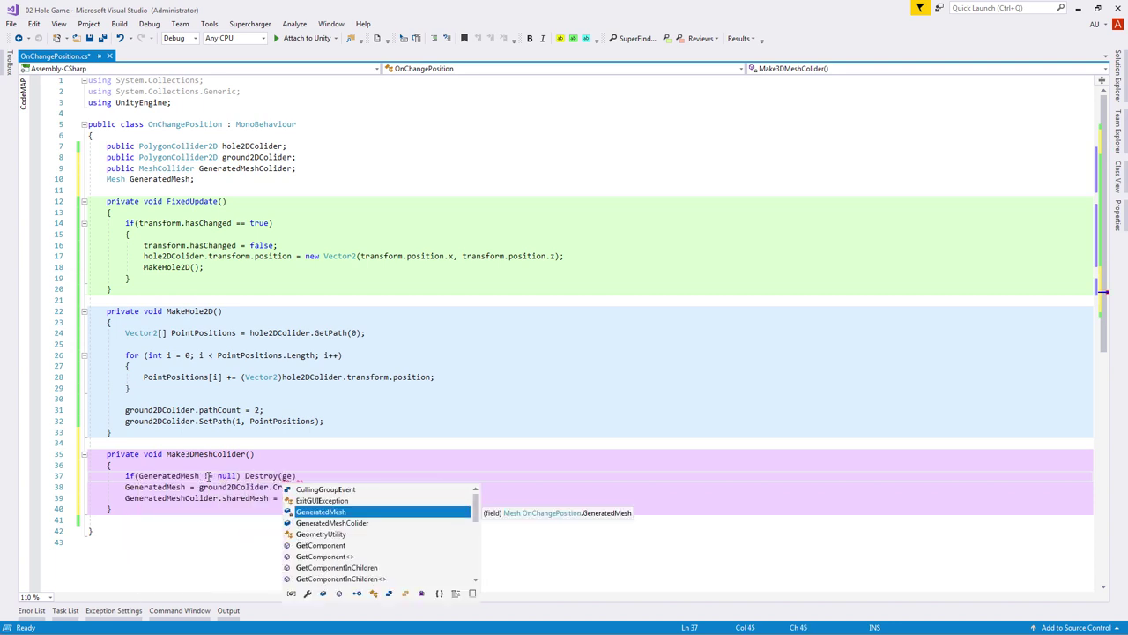
click(265, 268)
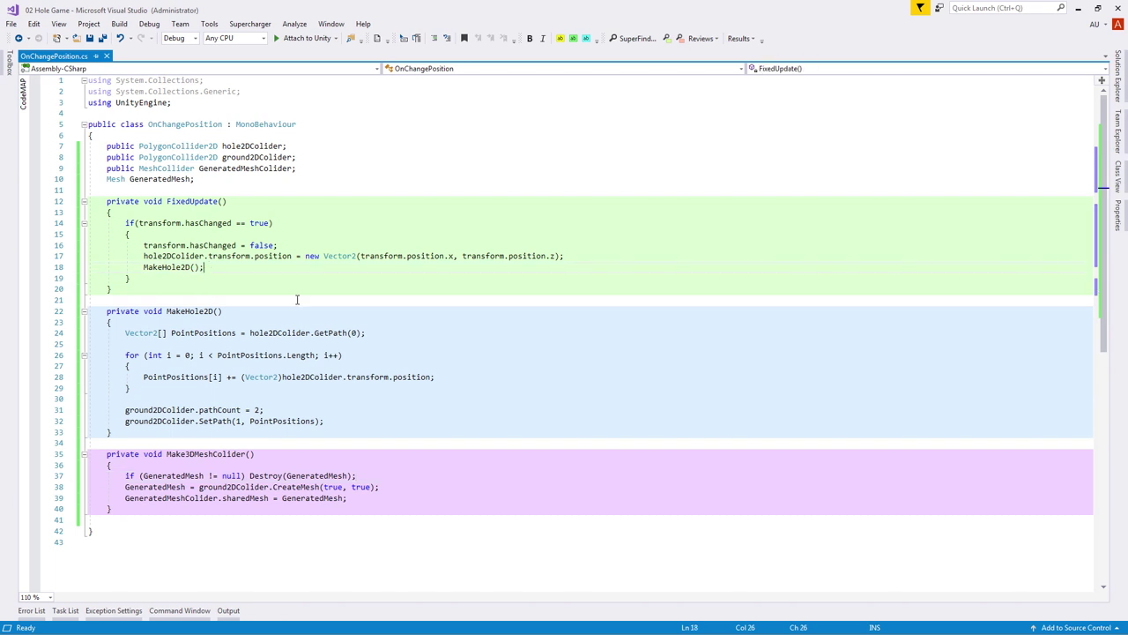
key(Return)
- Call Make3DMeshColider in FixedUpdate, then create an empty child 3dGroundColider under 2Dto3DColider
text(Make3DMeshColider();)
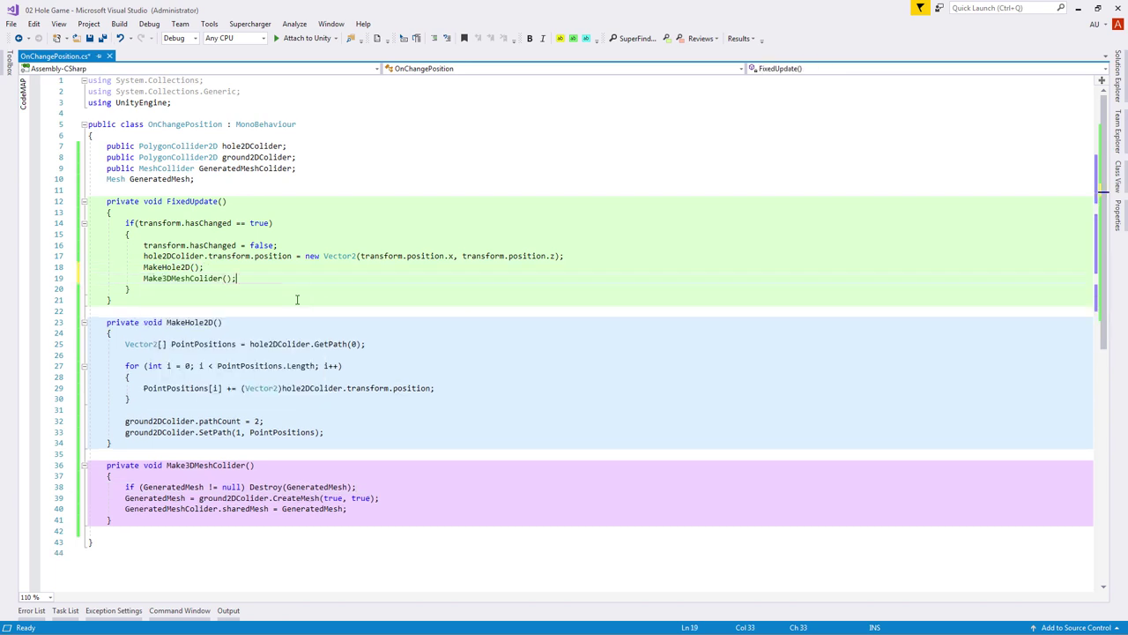
click(1078, 8)
click(70, 132)
right_click(70, 133)
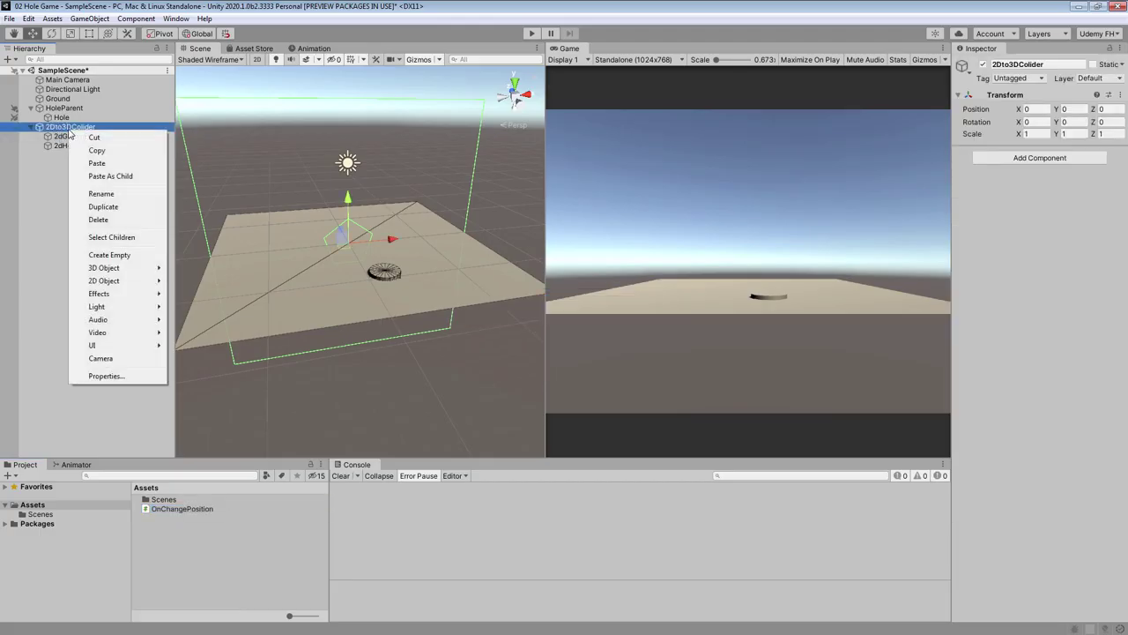
click(101, 254)
text(3dGround)
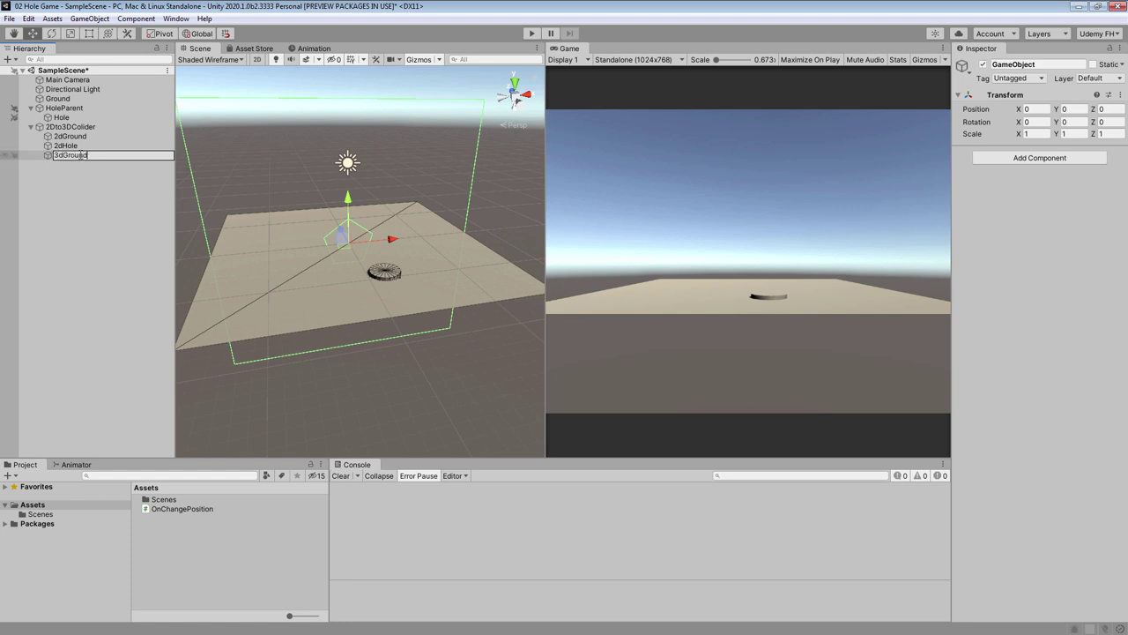
text(Colider)
key(Return)
- Add a Mesh Collider to 3dGroundColider and assign it as HoleParent's Generated Mesh Colider
click(1056, 158)
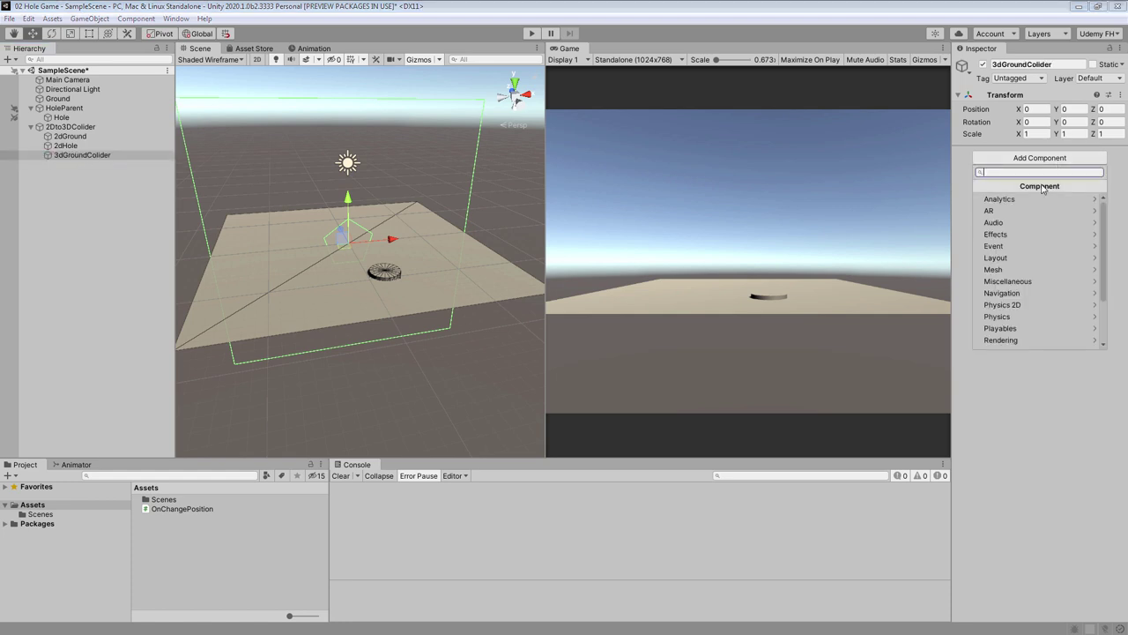
text(mesh)
key(Return)
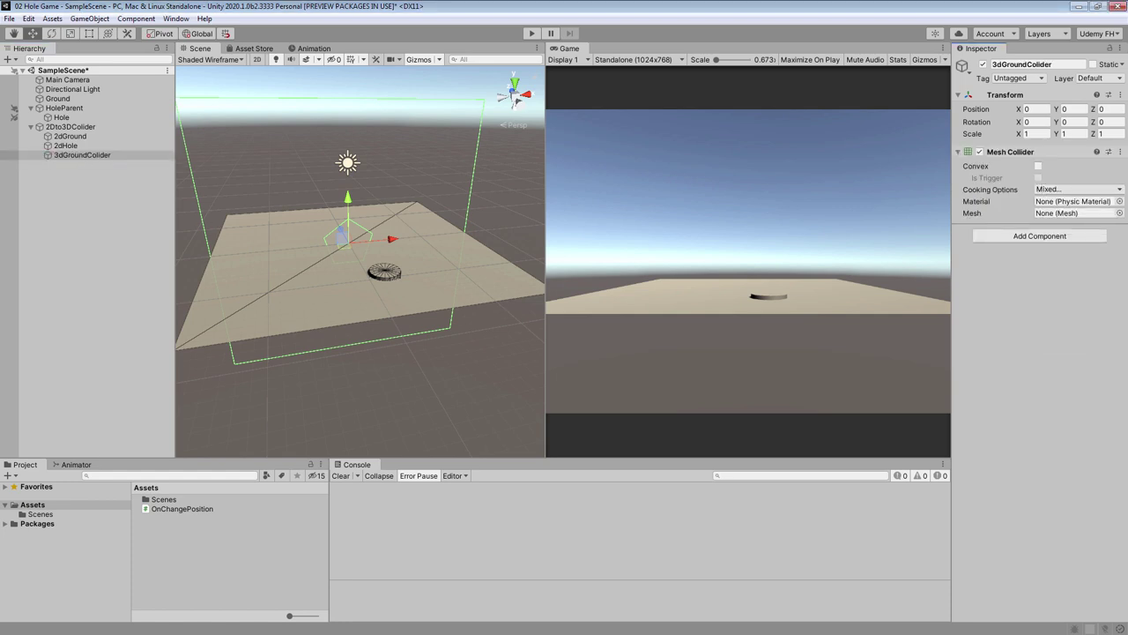
click(63, 107)
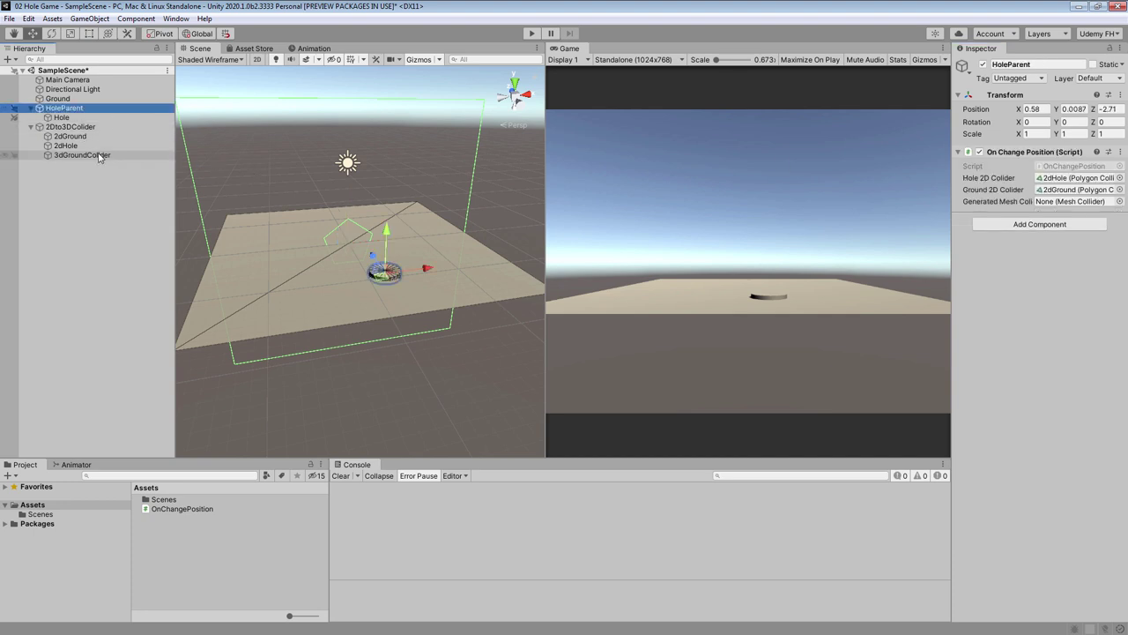
drag(101, 156, 1064, 201)
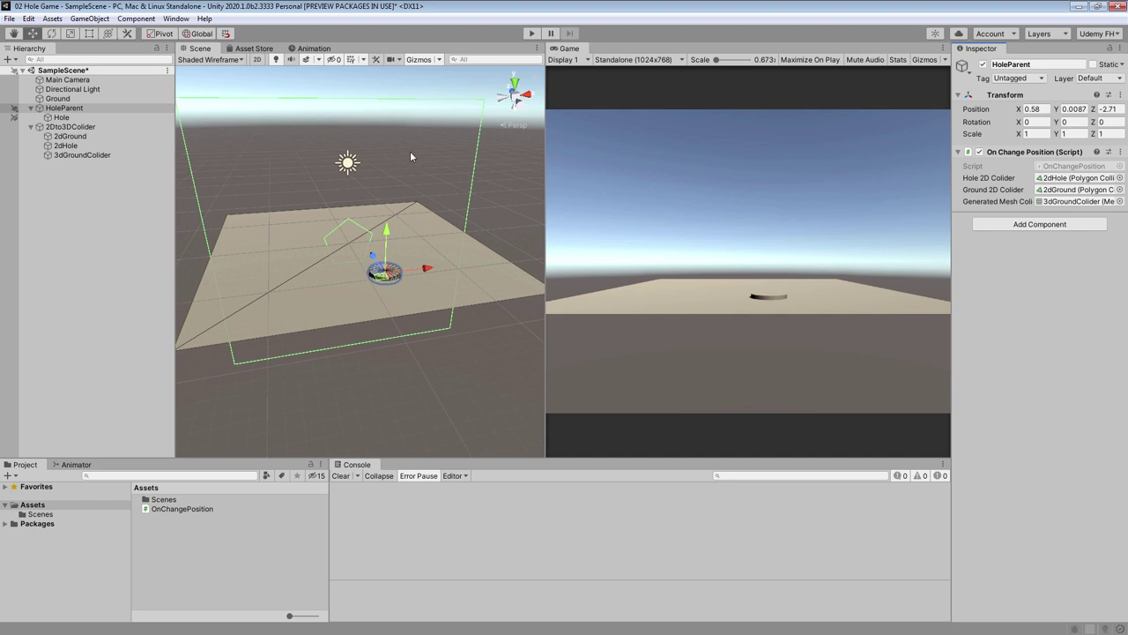
- Uncheck Always Show Colliders under Gizmos in the Physics 2D project settings
click(28, 19)
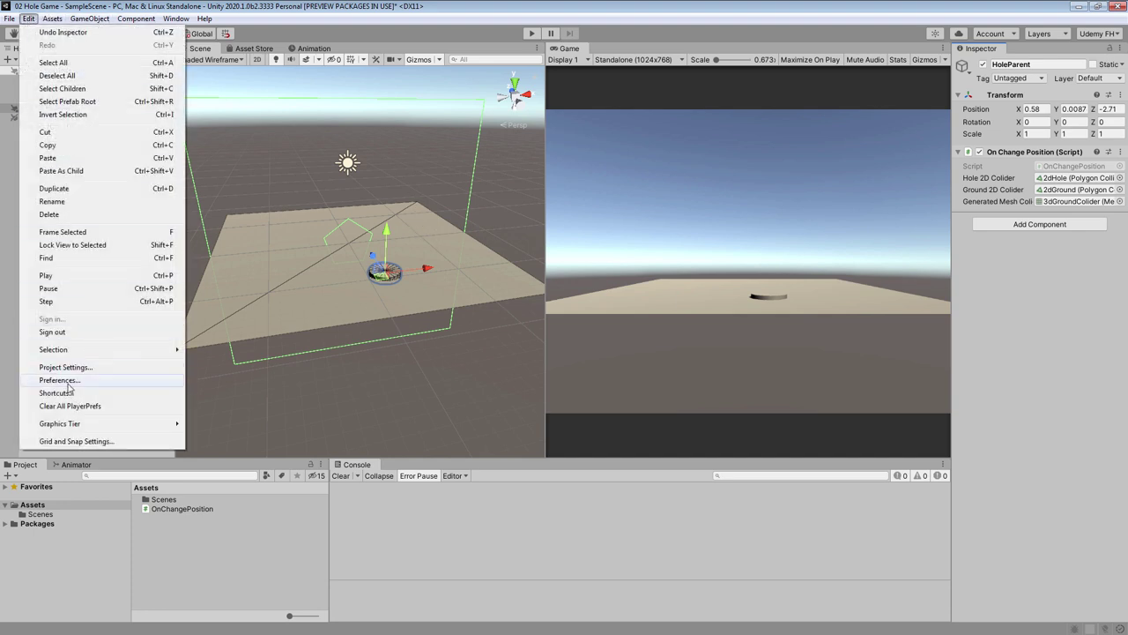
click(65, 366)
click(476, 356)
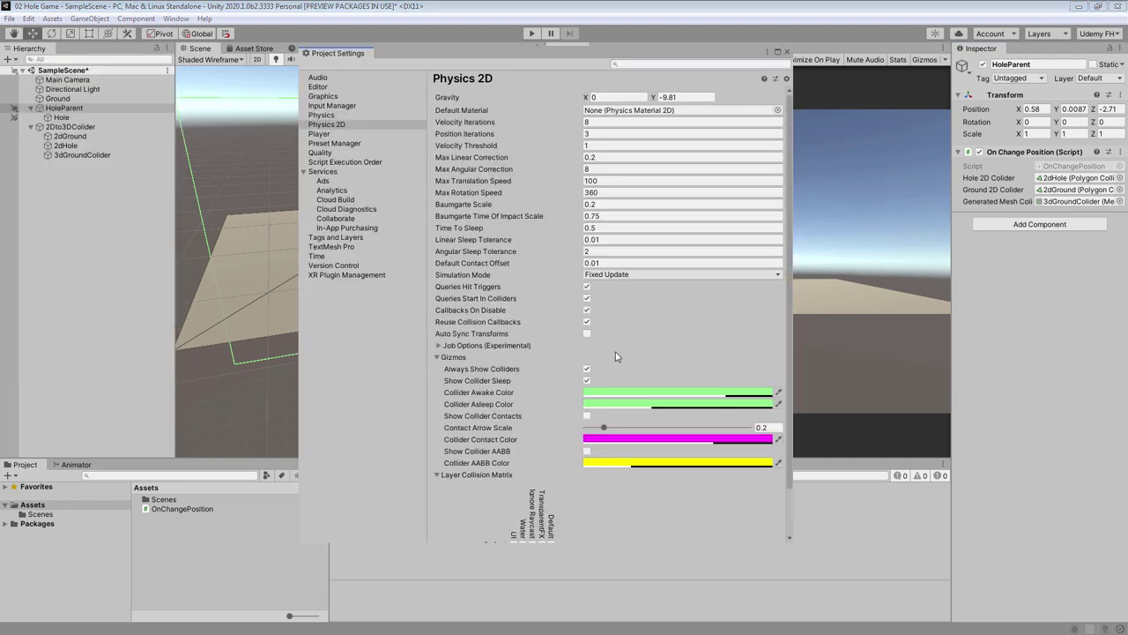
click(587, 369)
click(787, 53)
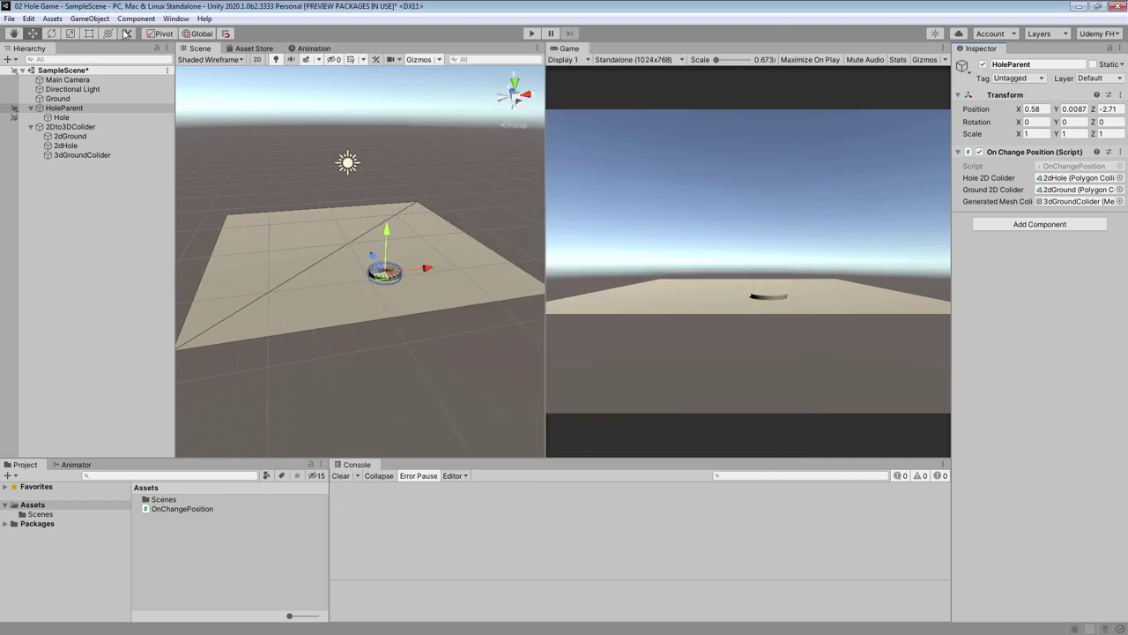
click(175, 19)
- Open the Physics Debugger, disable Ground's Mesh Collider, and test by moving the hole in Play mode
mouse_move(260, 247)
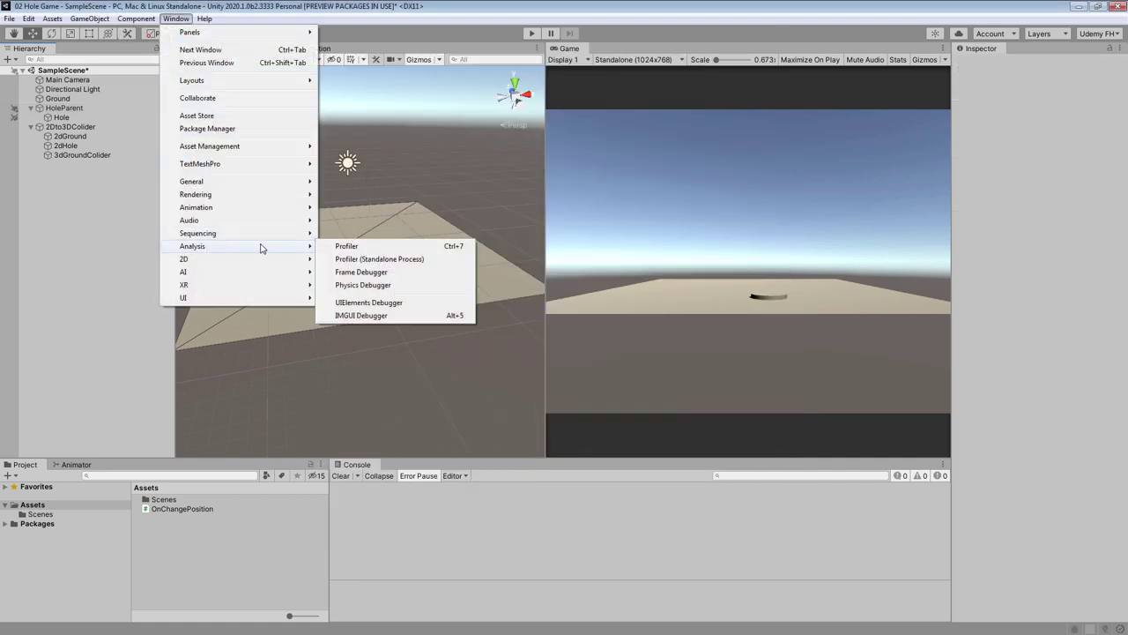
click(363, 285)
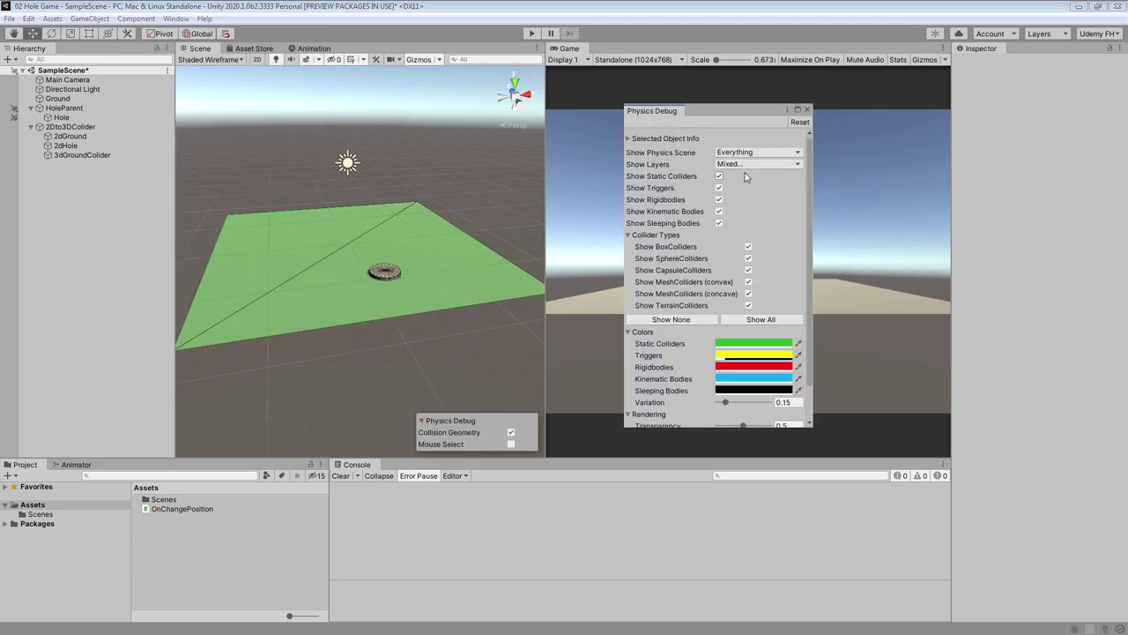
click(58, 98)
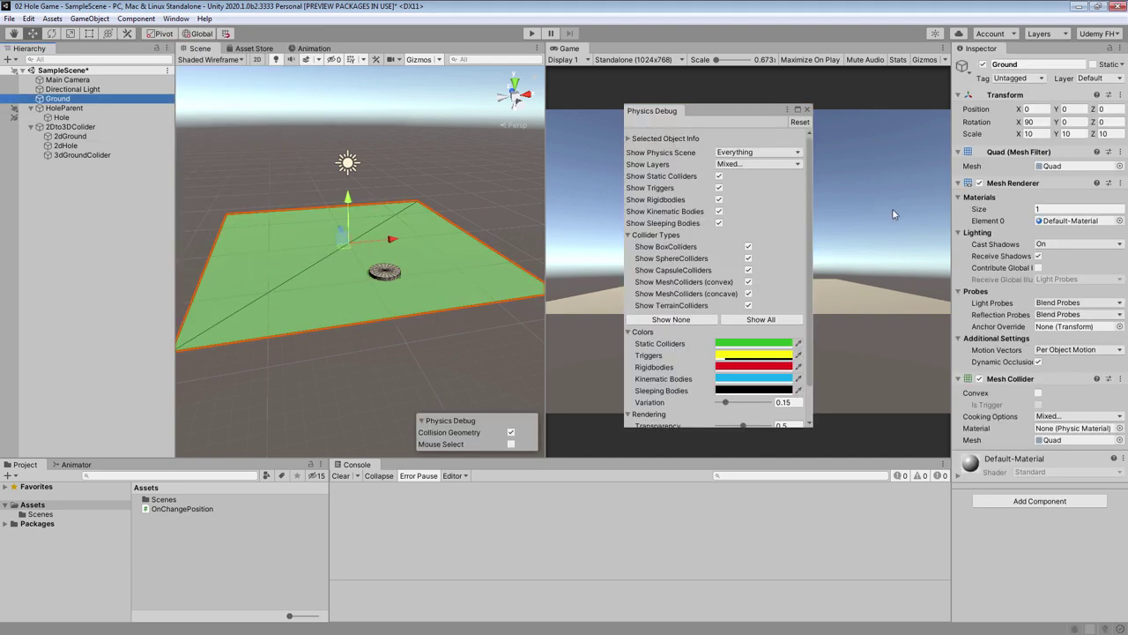
click(978, 379)
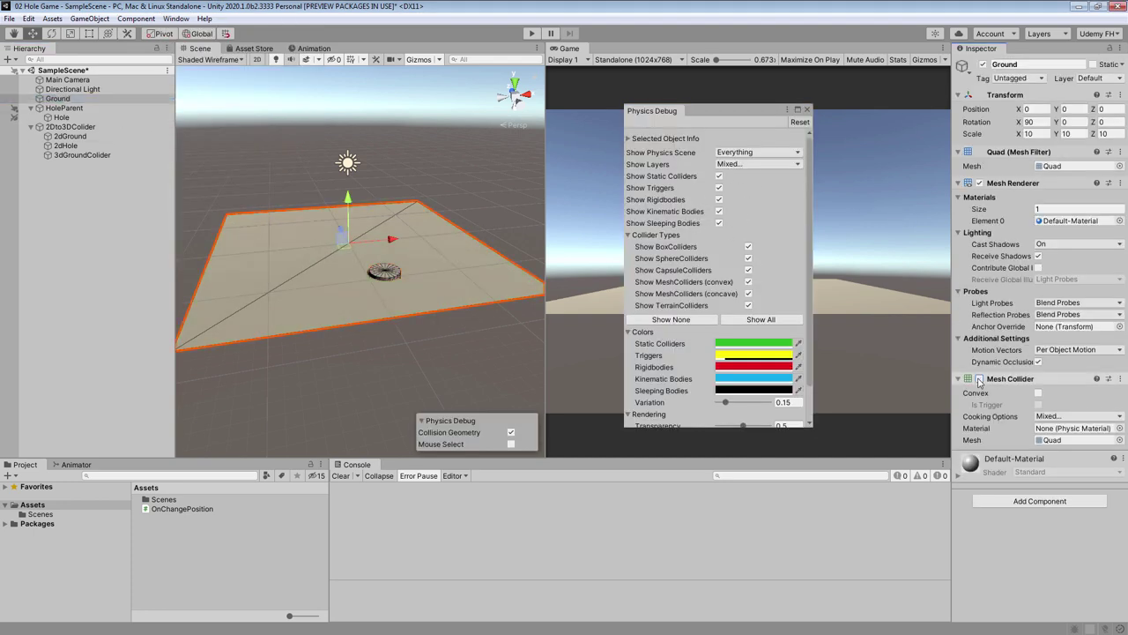
click(531, 33)
click(373, 274)
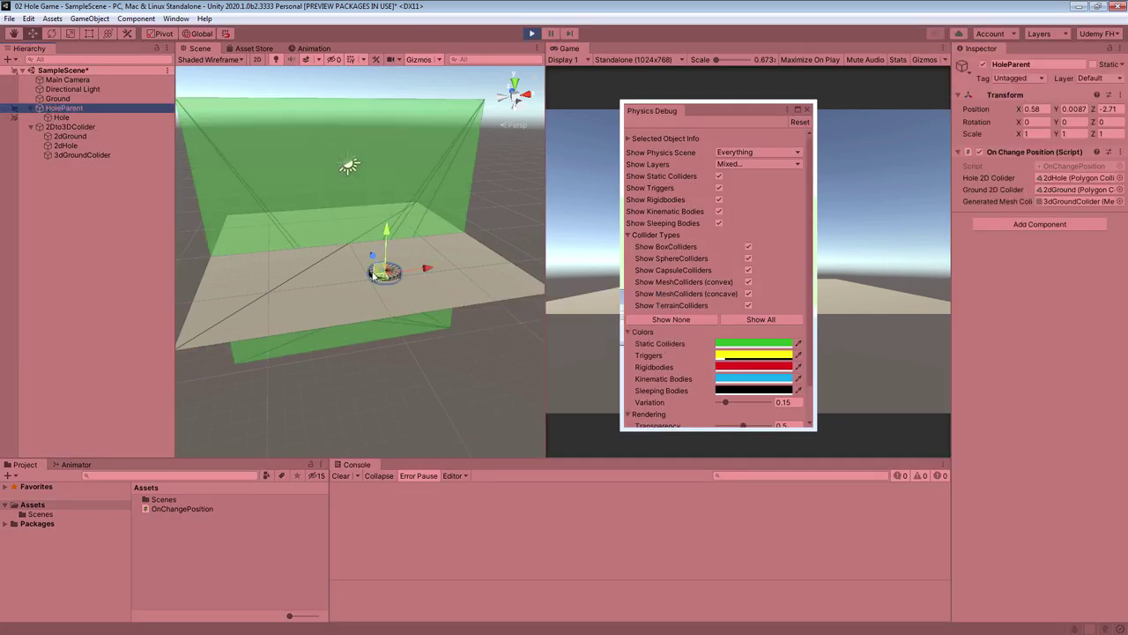
drag(373, 273, 405, 272)
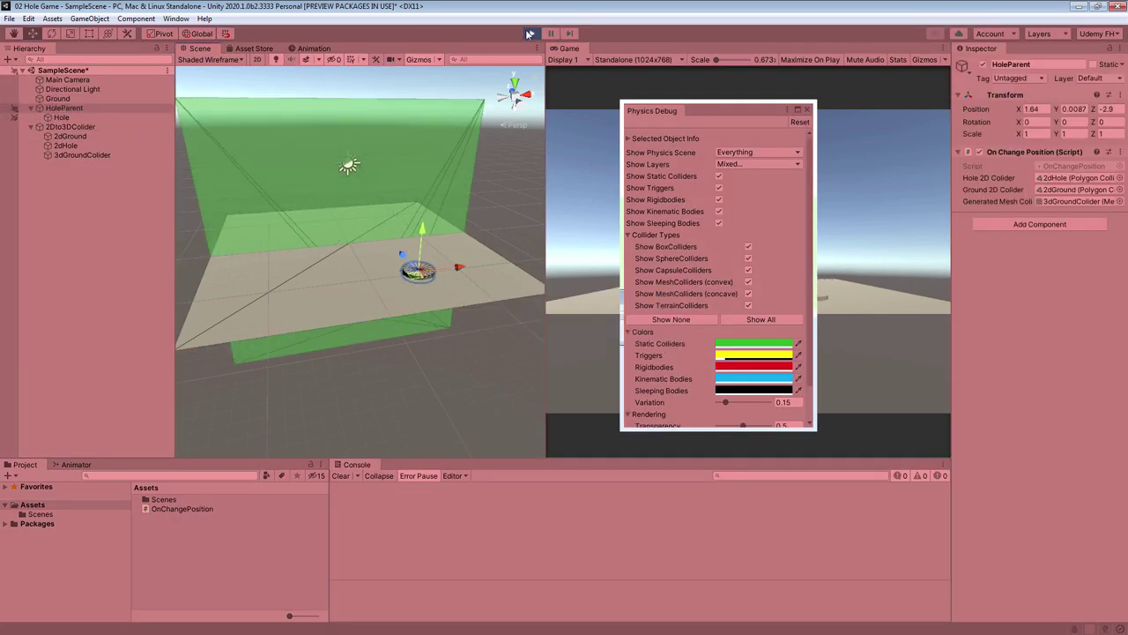
click(532, 34)
- Set 3dGroundColider's X rotation to 90, retest in Play mode, and open OnChangePosition
click(82, 155)
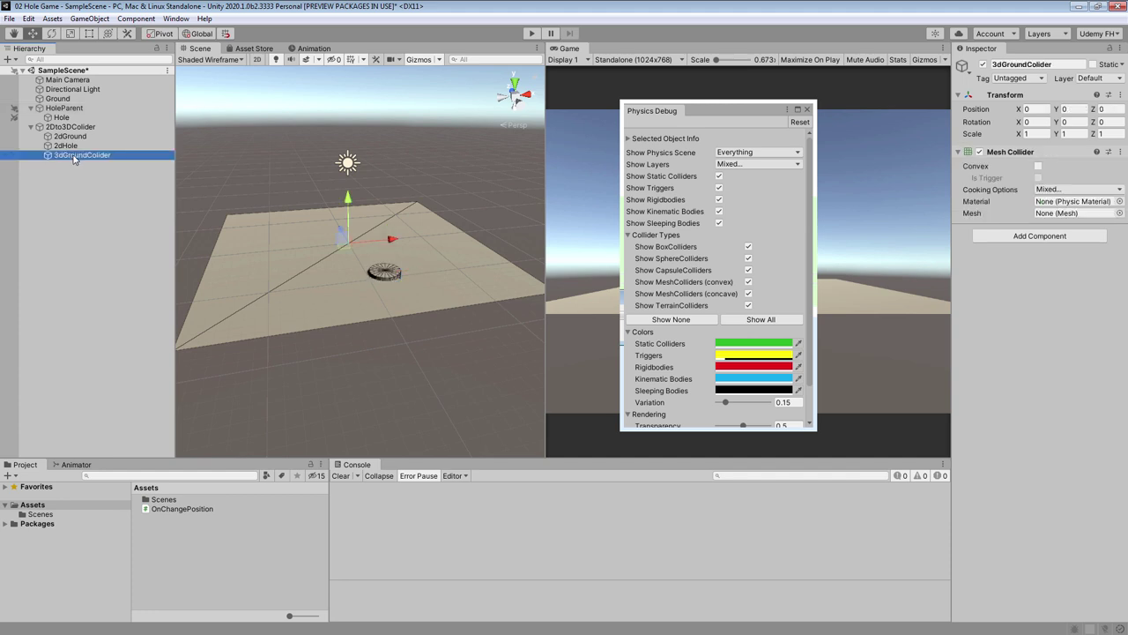
click(1038, 122)
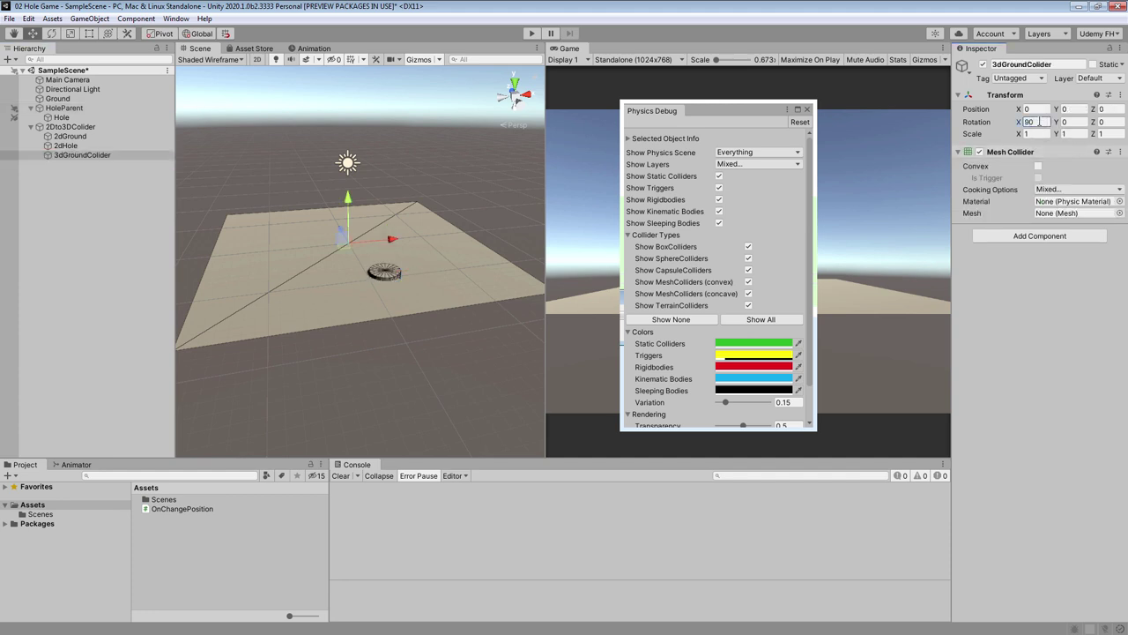
click(532, 33)
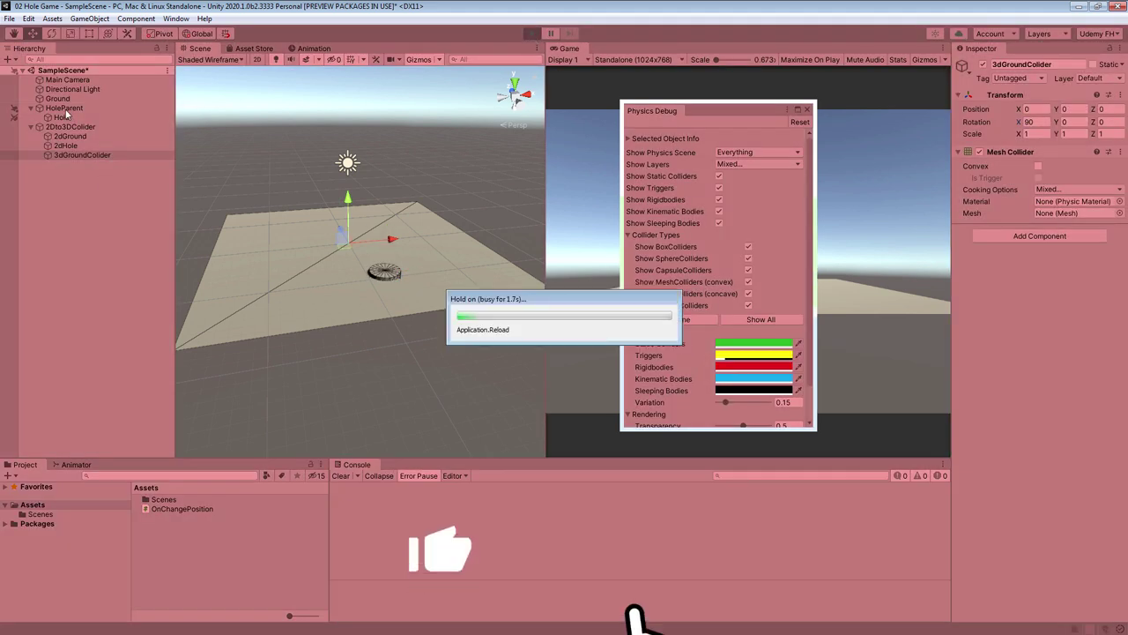
click(383, 276)
mouse_move(383, 277)
mouse_down()
mouse_move(392, 260)
mouse_move(333, 210)
mouse_move(254, 314)
mouse_move(333, 250)
mouse_move(401, 265)
mouse_up()
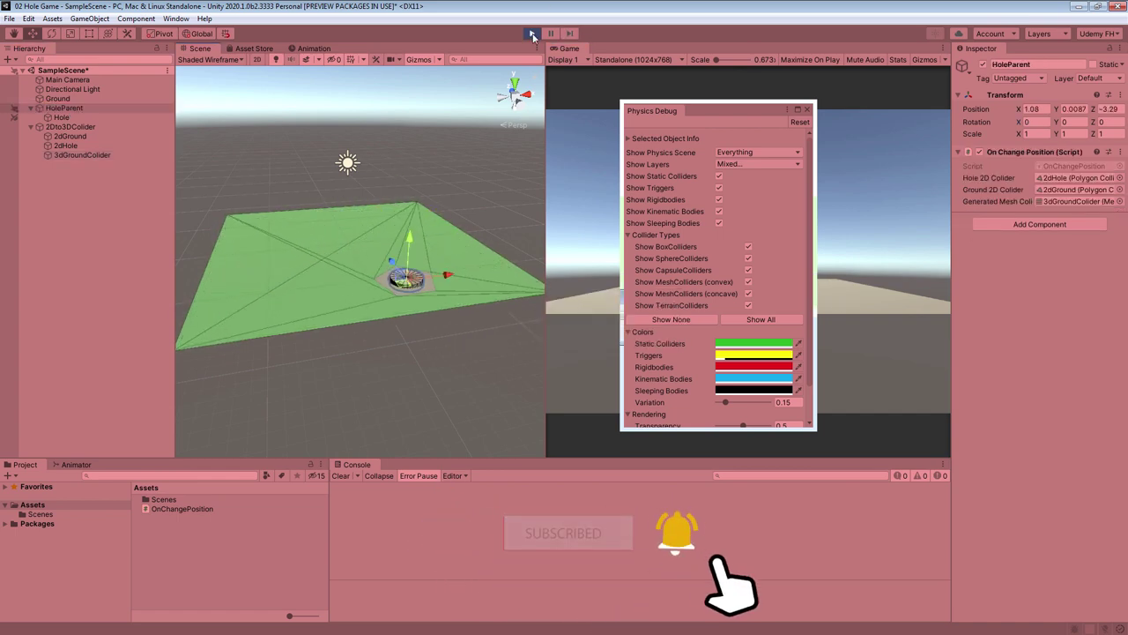
key(ctrl+p)
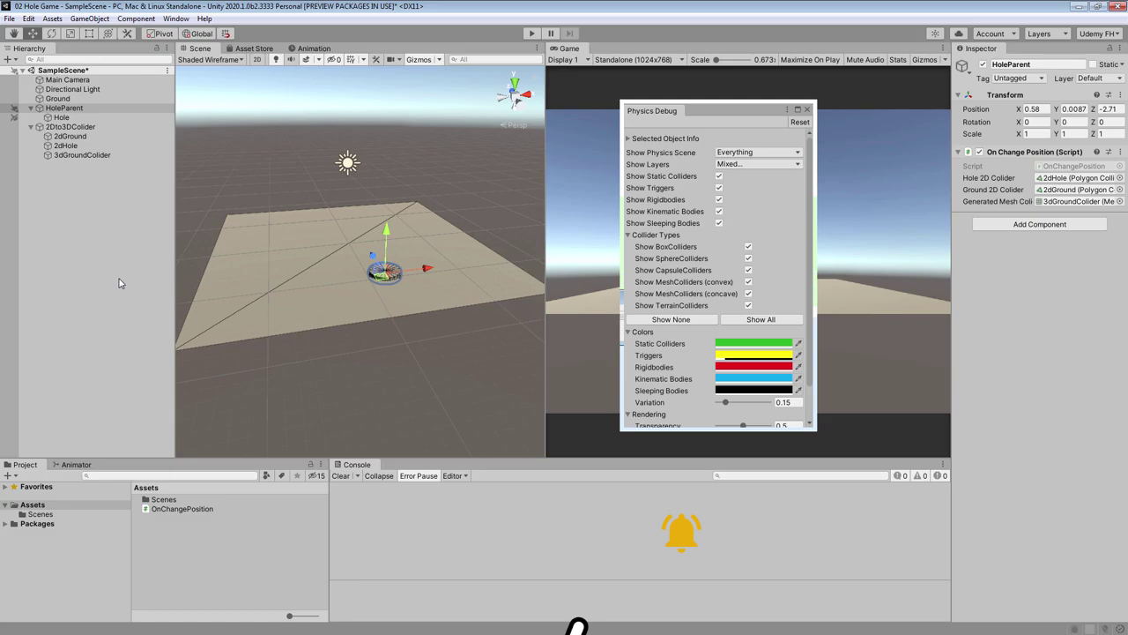
double_click(1080, 166)
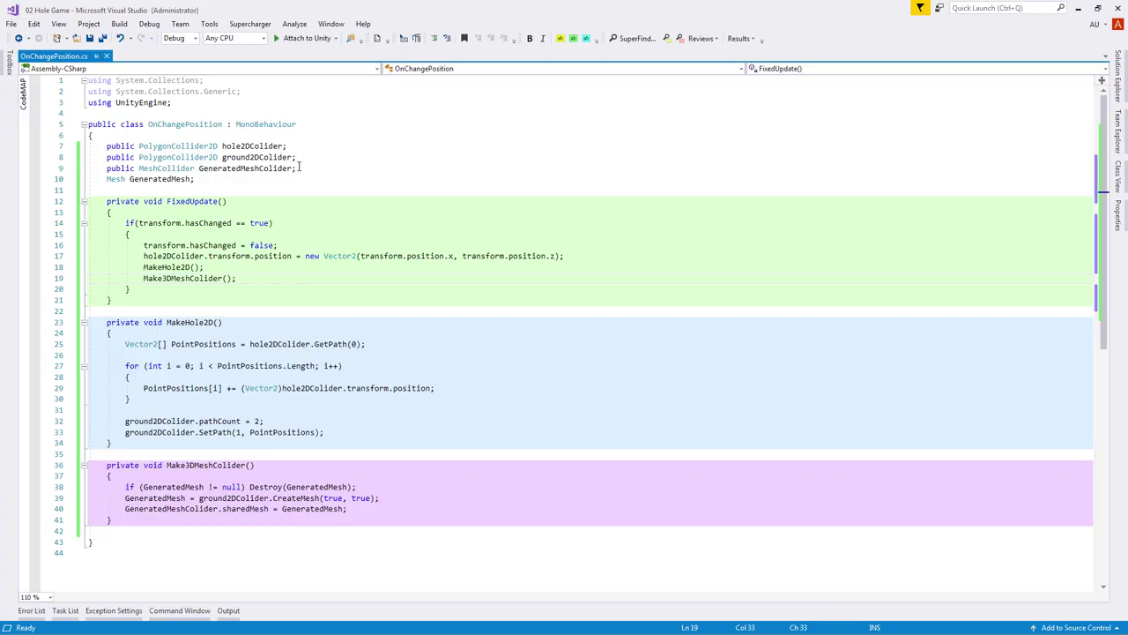
- Add a public float initialScale field to the script and save it
click(298, 167)
key(Return)
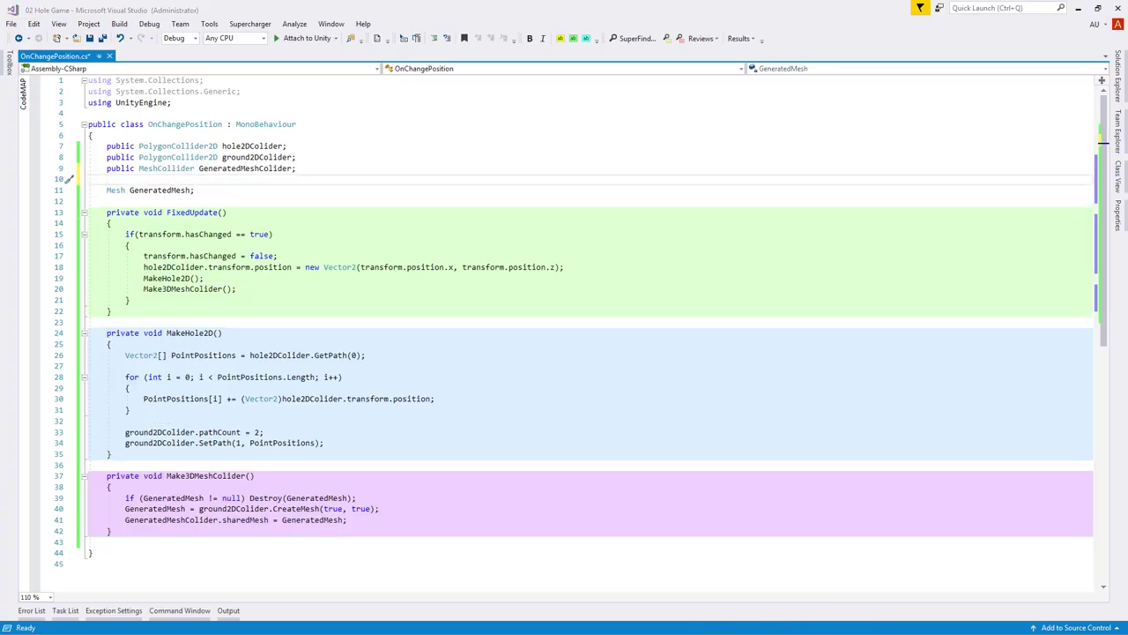
click(156, 192)
text(pu)
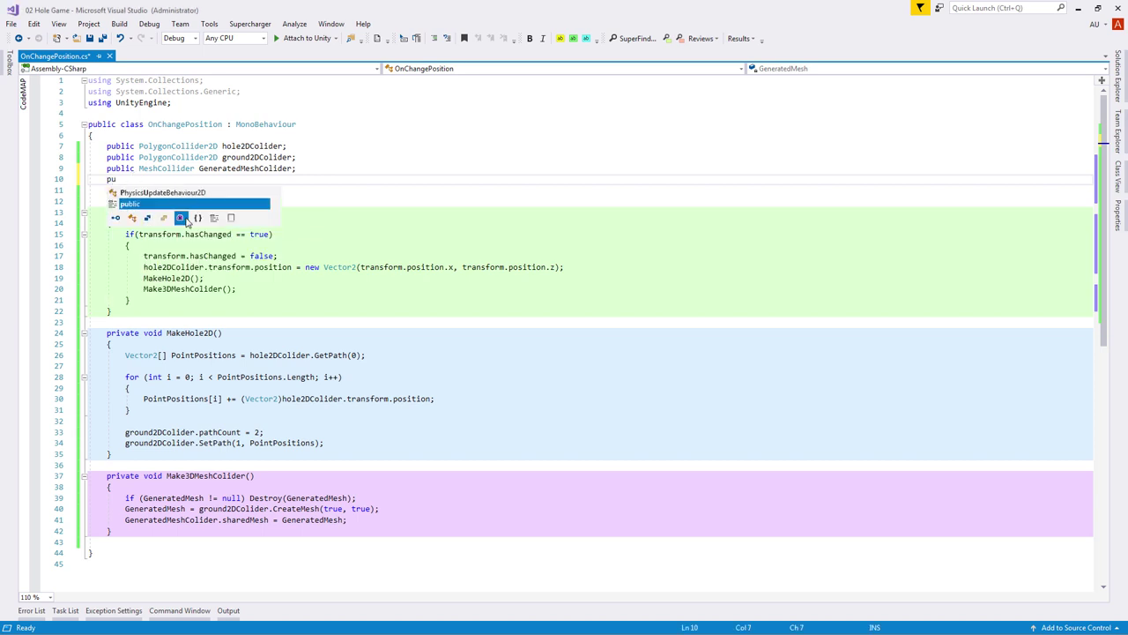
text(blic float initial)
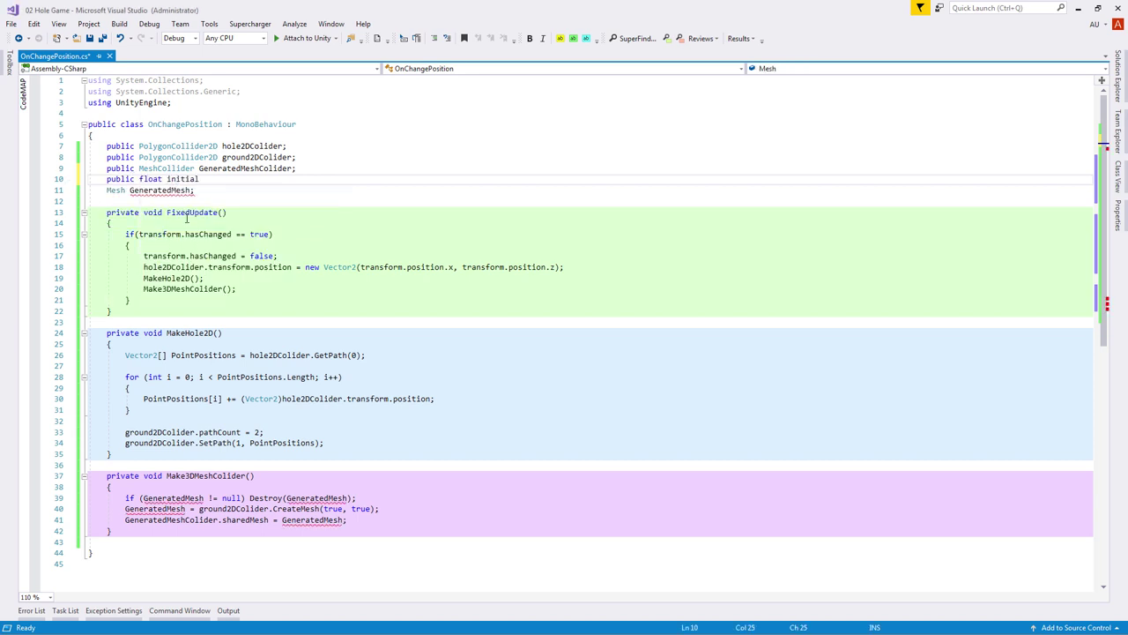
text(Scale = 0.5f;)
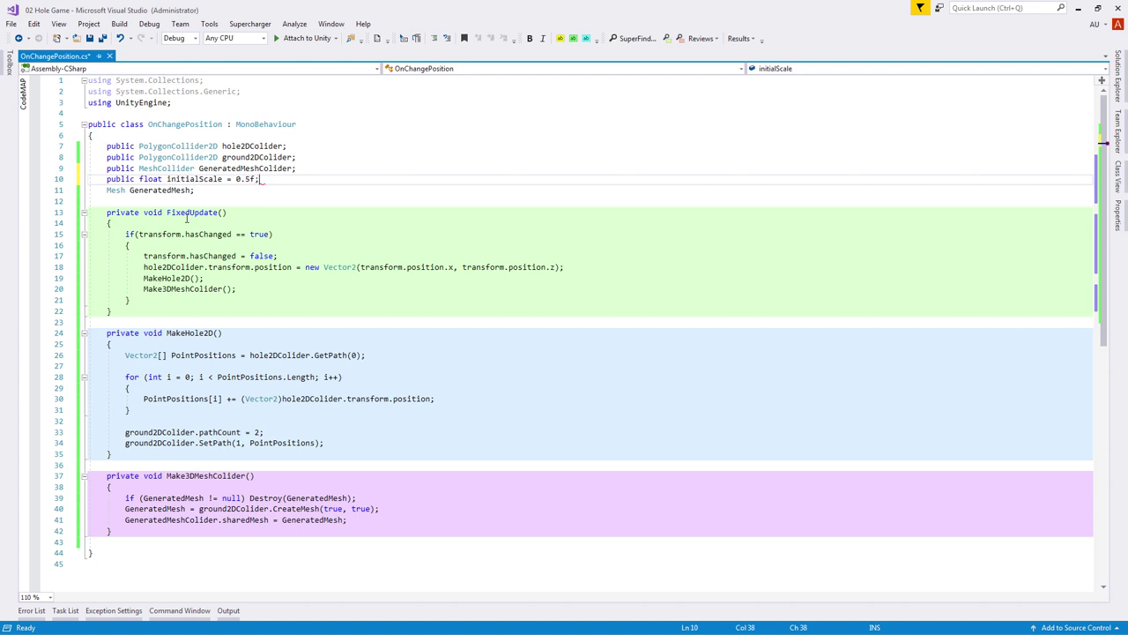
key(ctrl+s)
- Set hole2DColider.transform.localScale to transform.localScale * initialScale
click(570, 266)
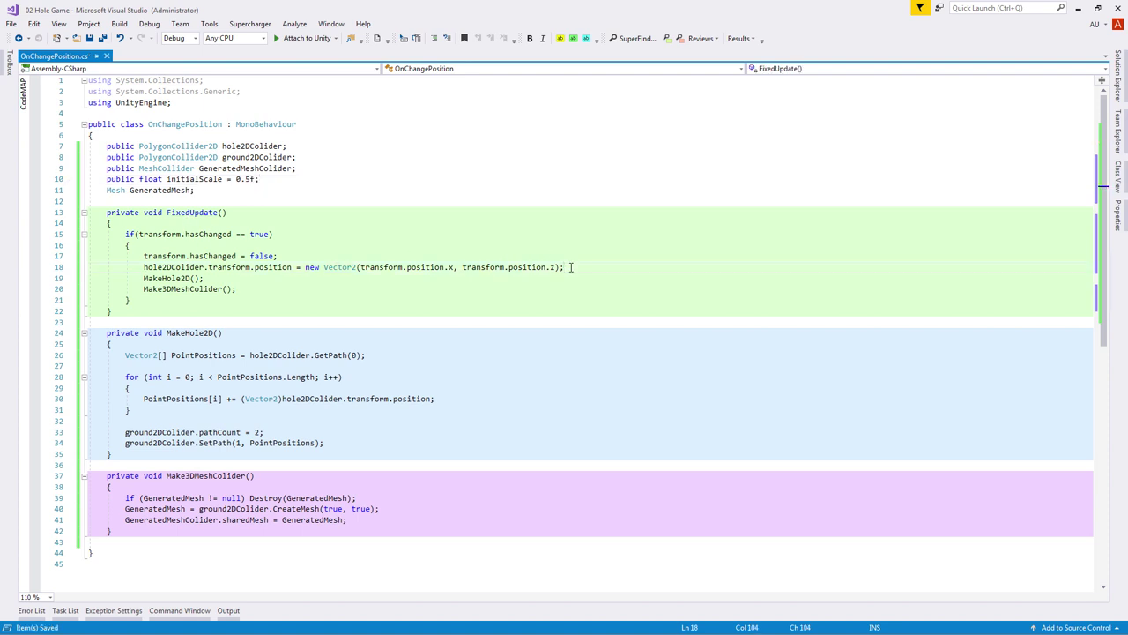
key(Return)
text(hol)
key(Tab)
text(.)
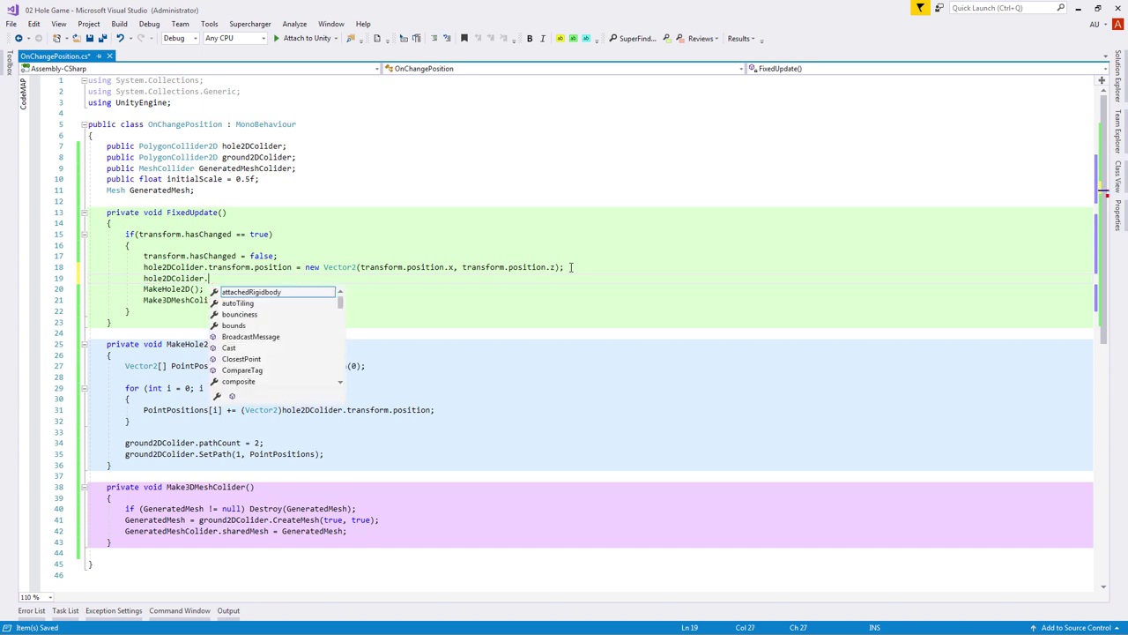
text(tr.locals)
key(Tab)
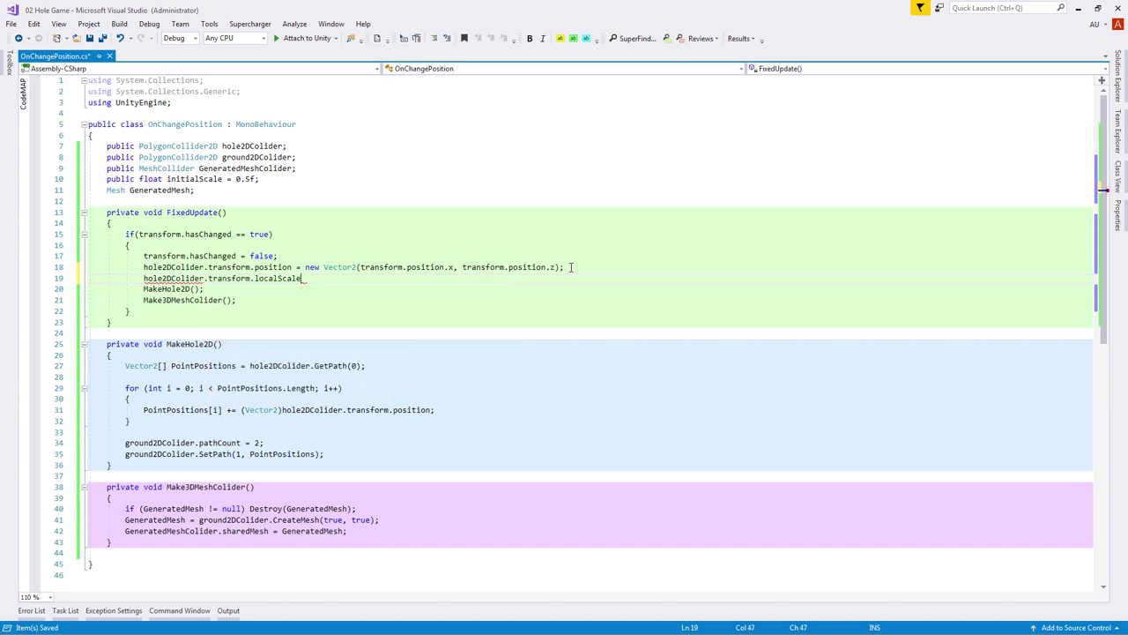
text(= tr)
key(Tab)
text(.lo)
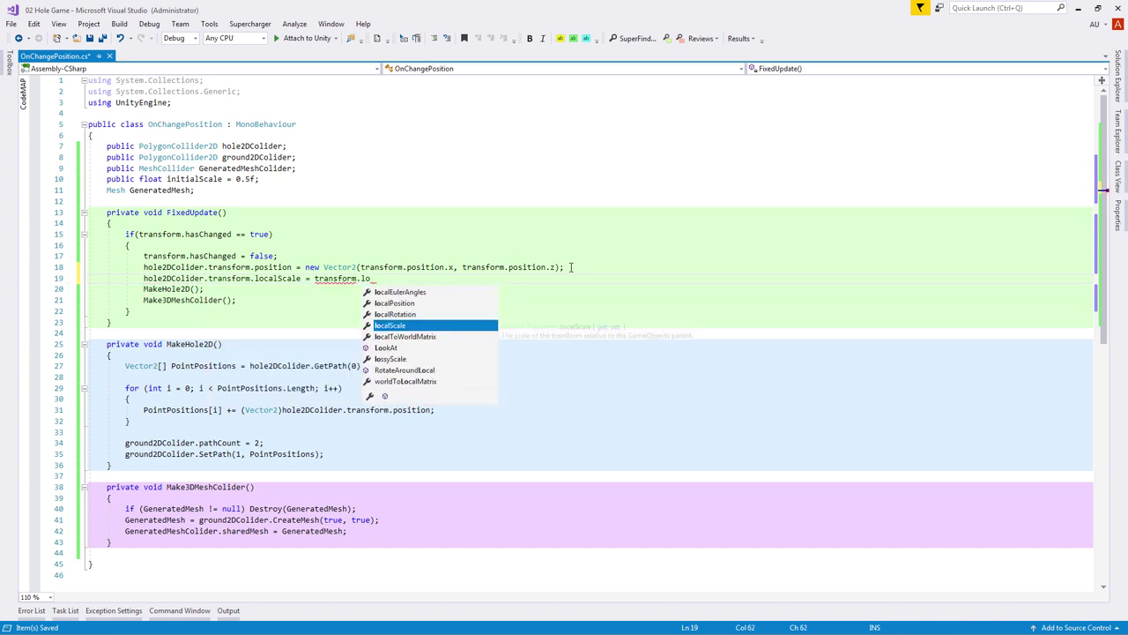
key(Tab)
text(* in)
key(Tab)
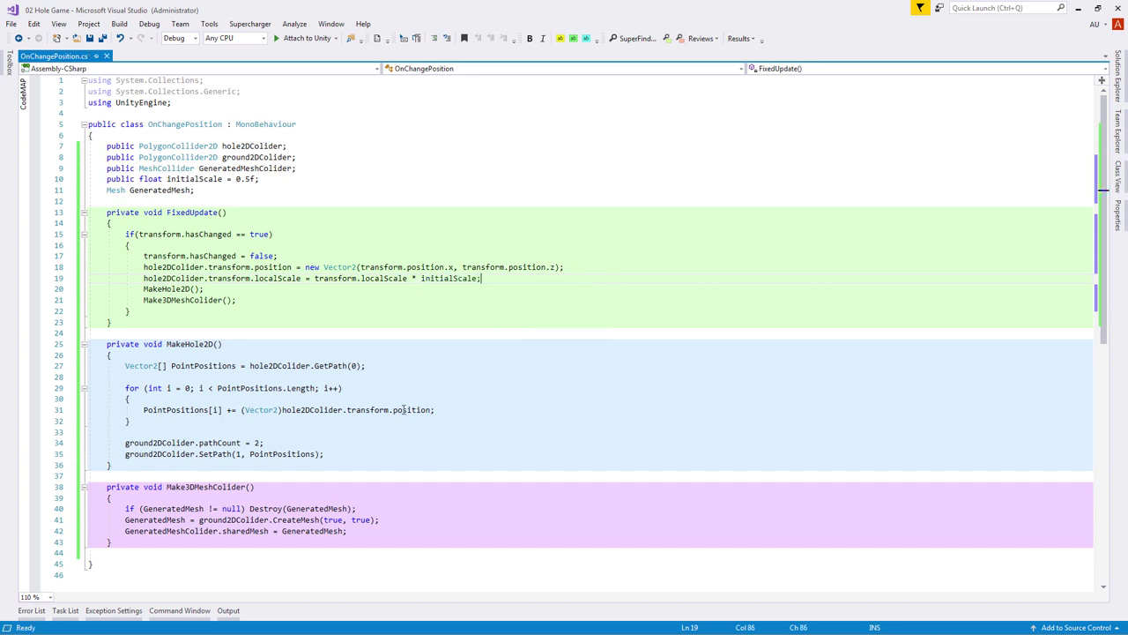
- Replace the loop's position offset with hole2DColider.transform.TransformPoint(PointPositions[i]) and save
drag(226, 411, 471, 415)
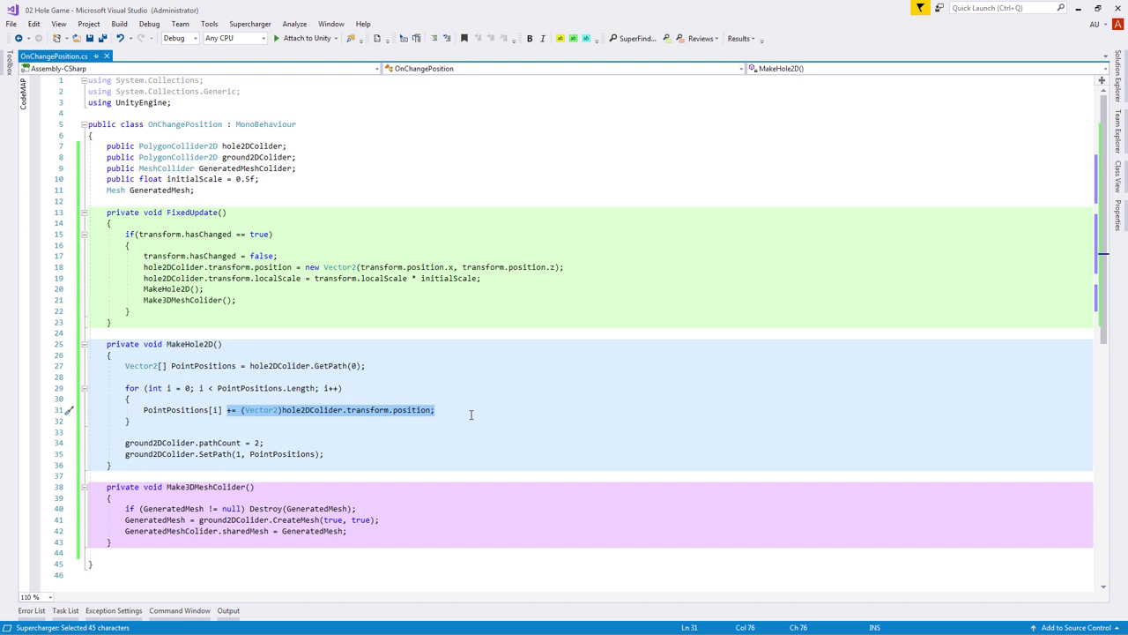
text(=)
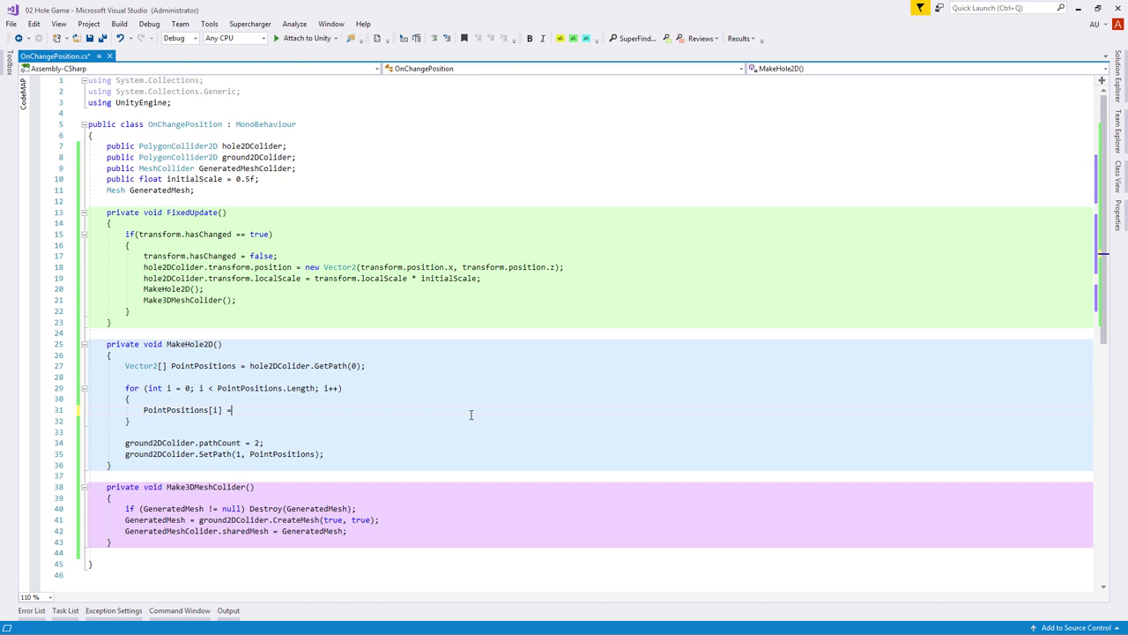
text( hol)
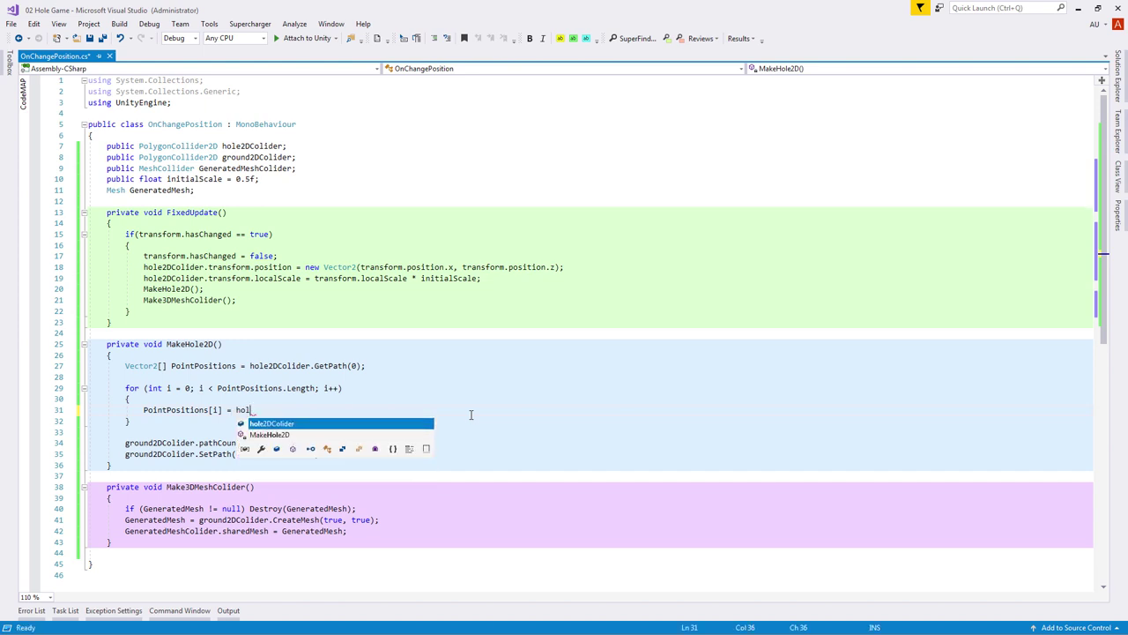
text(e2DColider.transform)
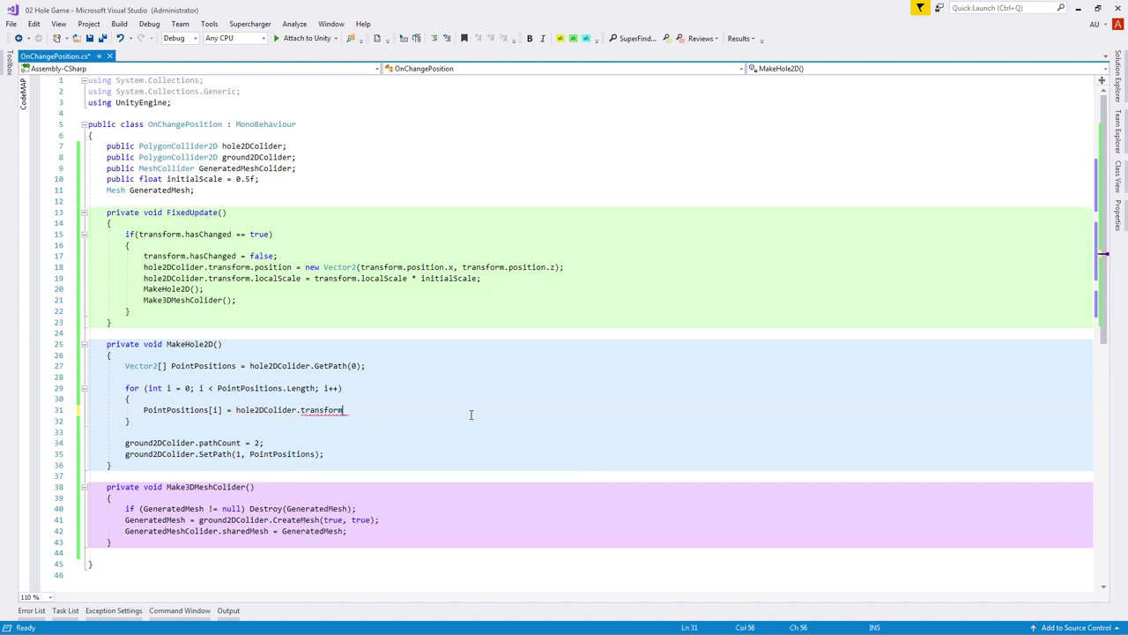
text(.TransformPoint(PointPositions[i]);)
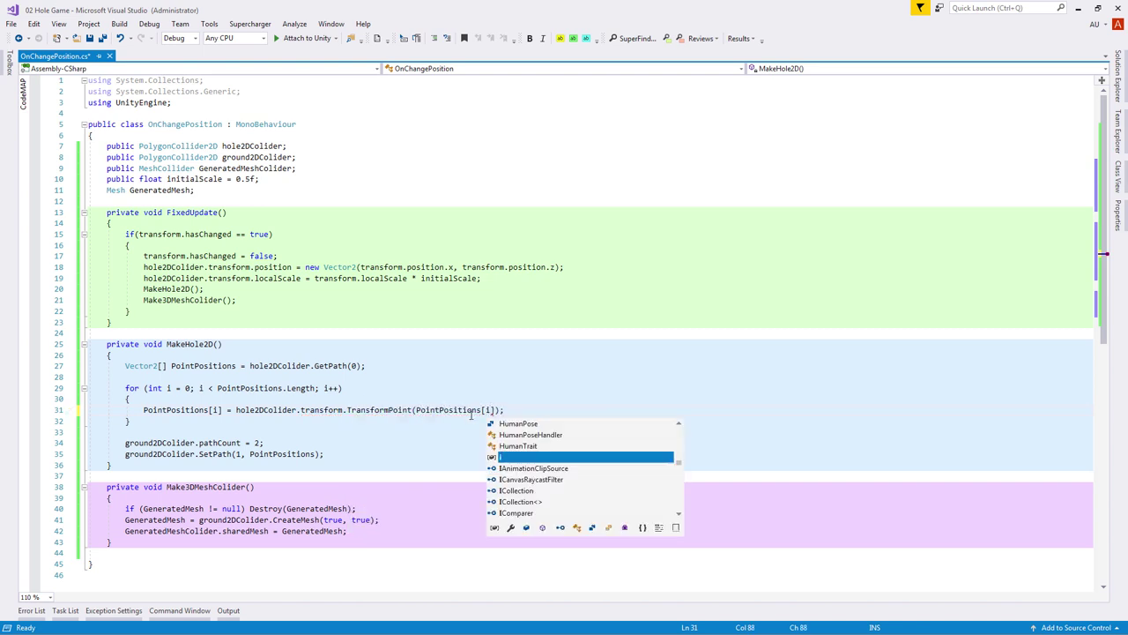
key(End)
key(ctrl+s)
click(1077, 9)
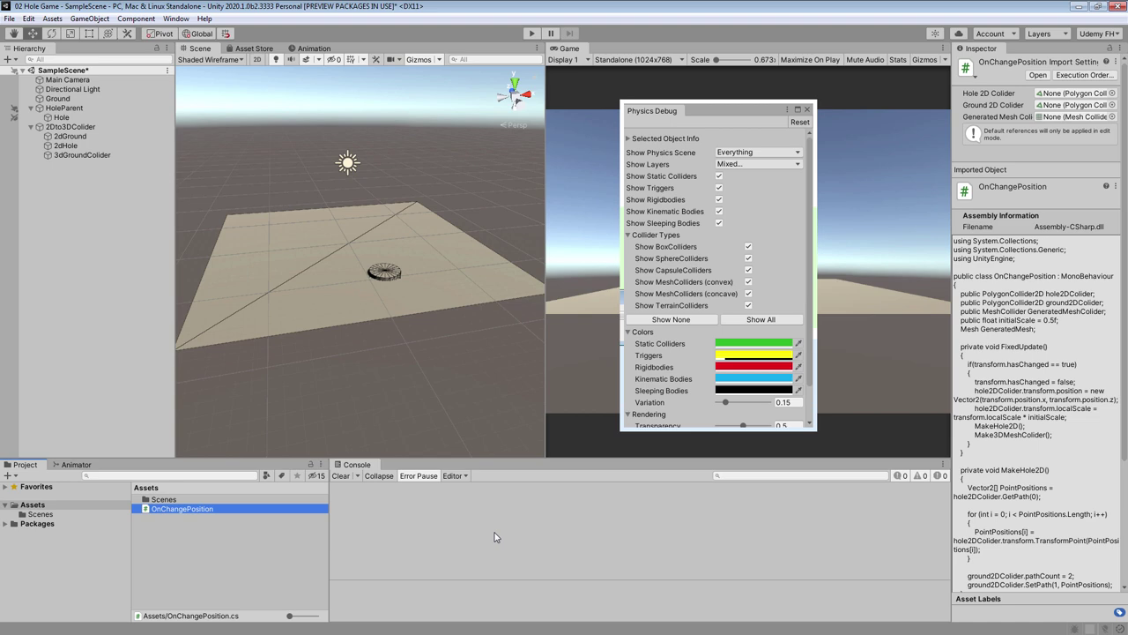
click(532, 32)
click(66, 108)
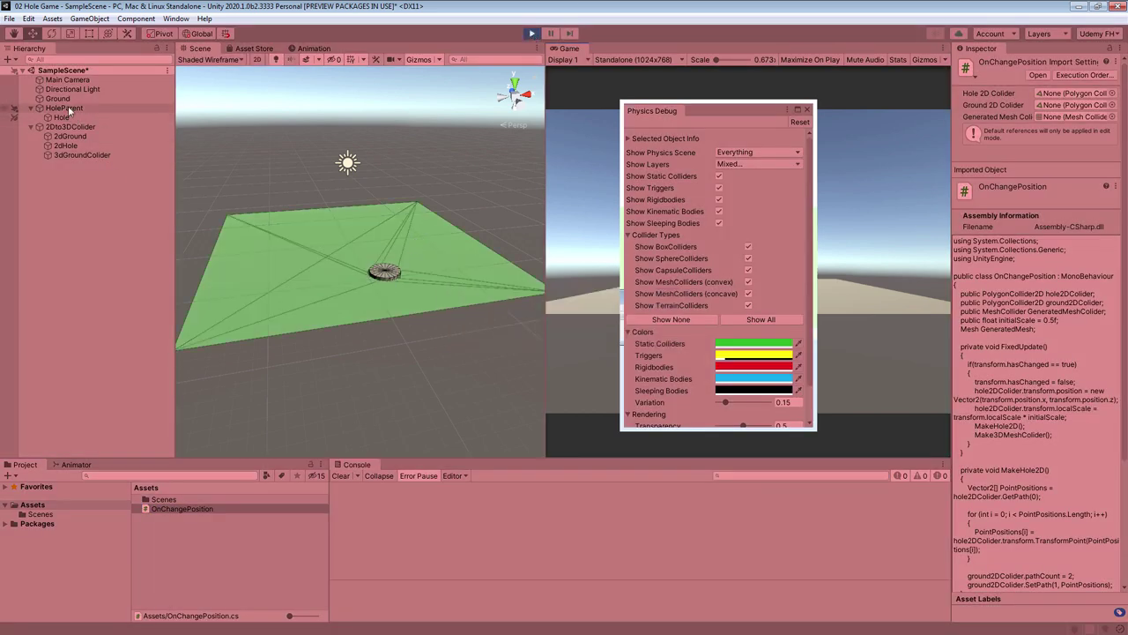
click(69, 33)
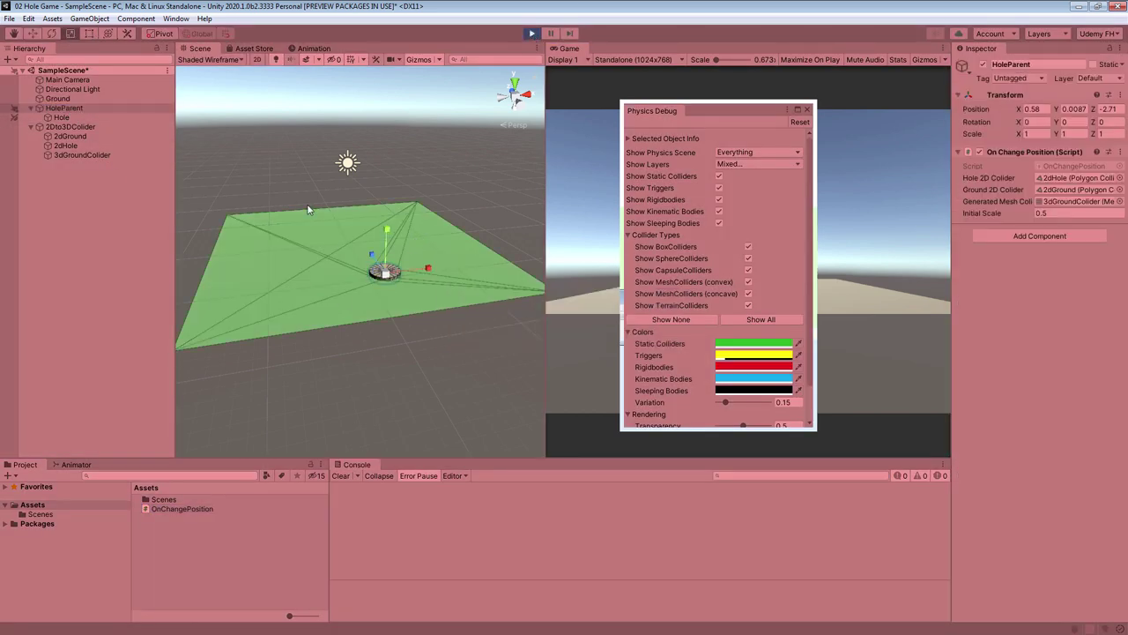
drag(385, 270, 447, 203)
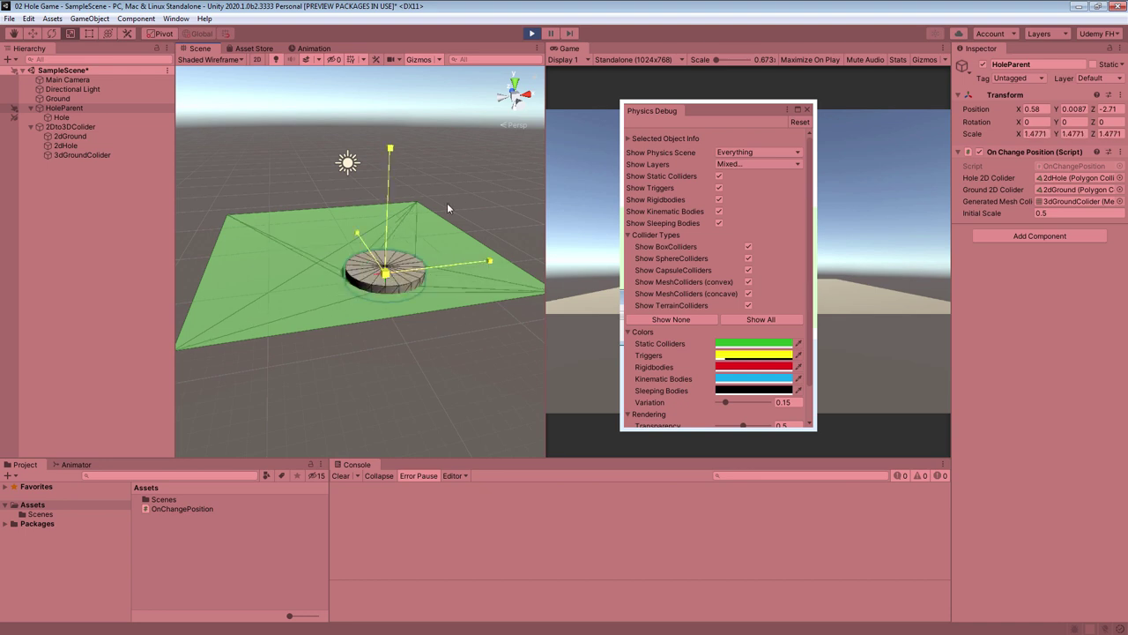
key(ctrl+z)
click(532, 33)
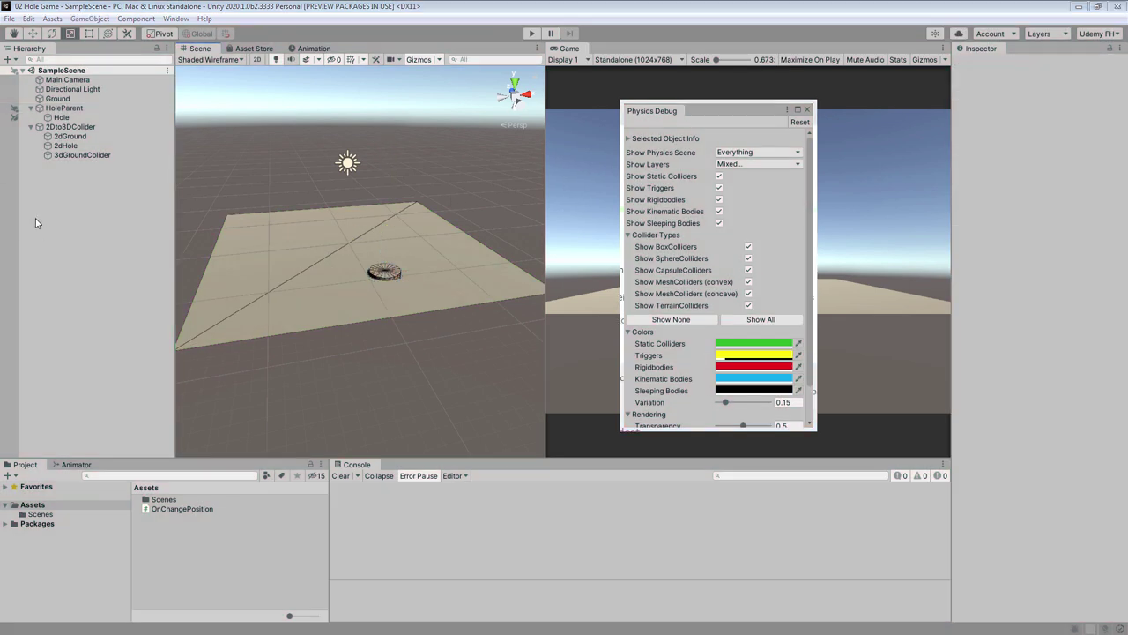
- Create an empty object named Obstacles in the hierarchy
click(31, 127)
click(31, 107)
right_click(37, 152)
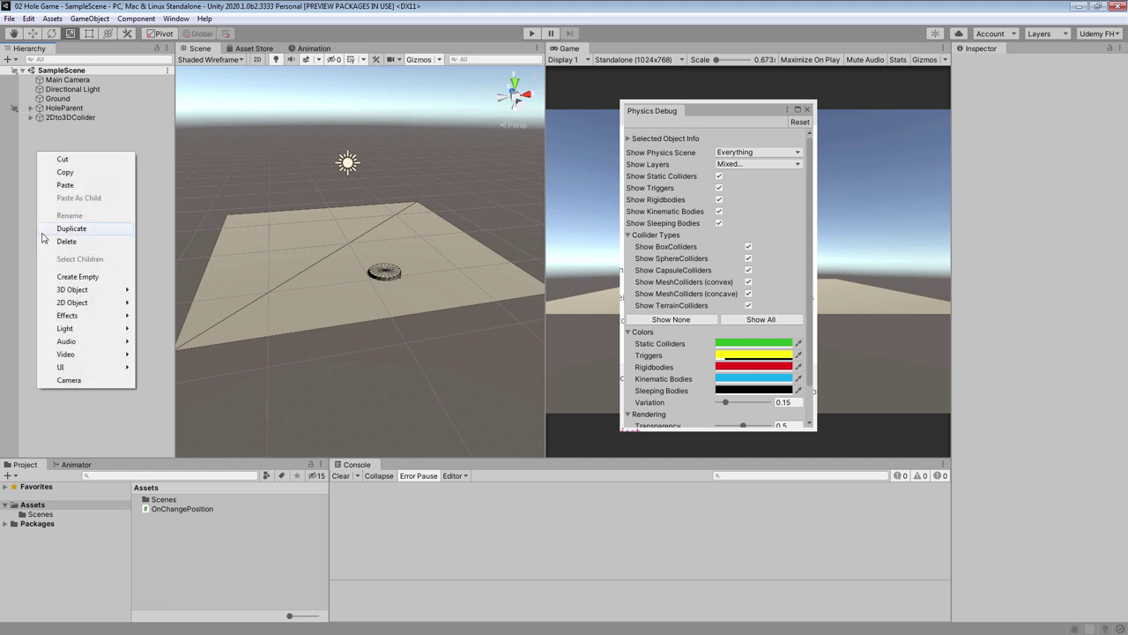
click(77, 276)
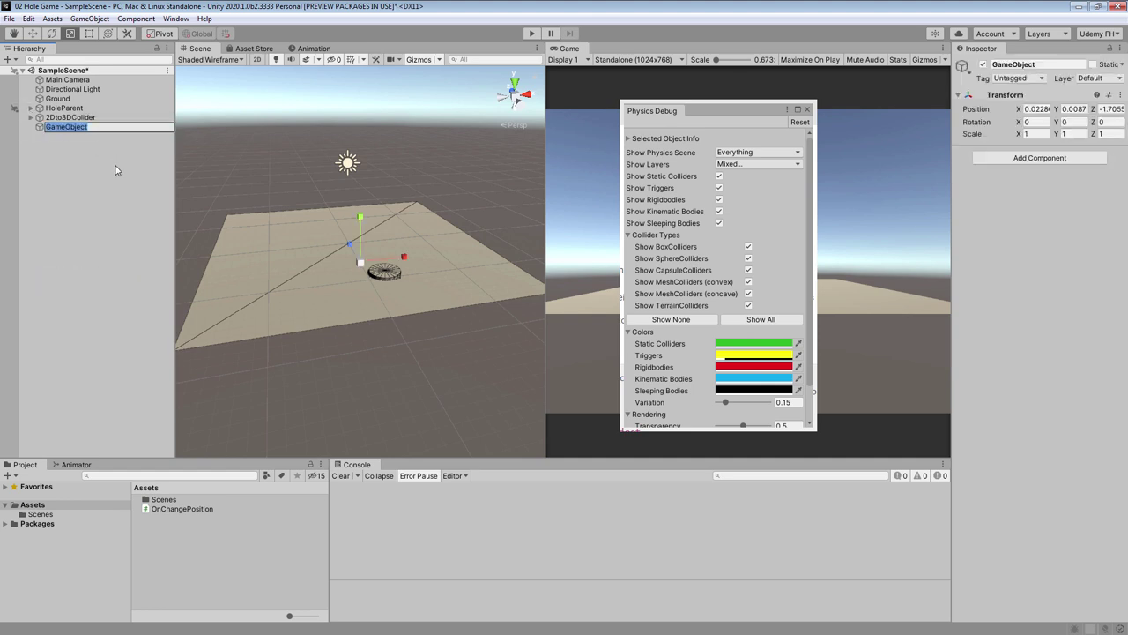
text(Obstacles)
key(Return)
- Add a child Cube under Obstacles and move it onto the ground beside the hole
right_click(69, 132)
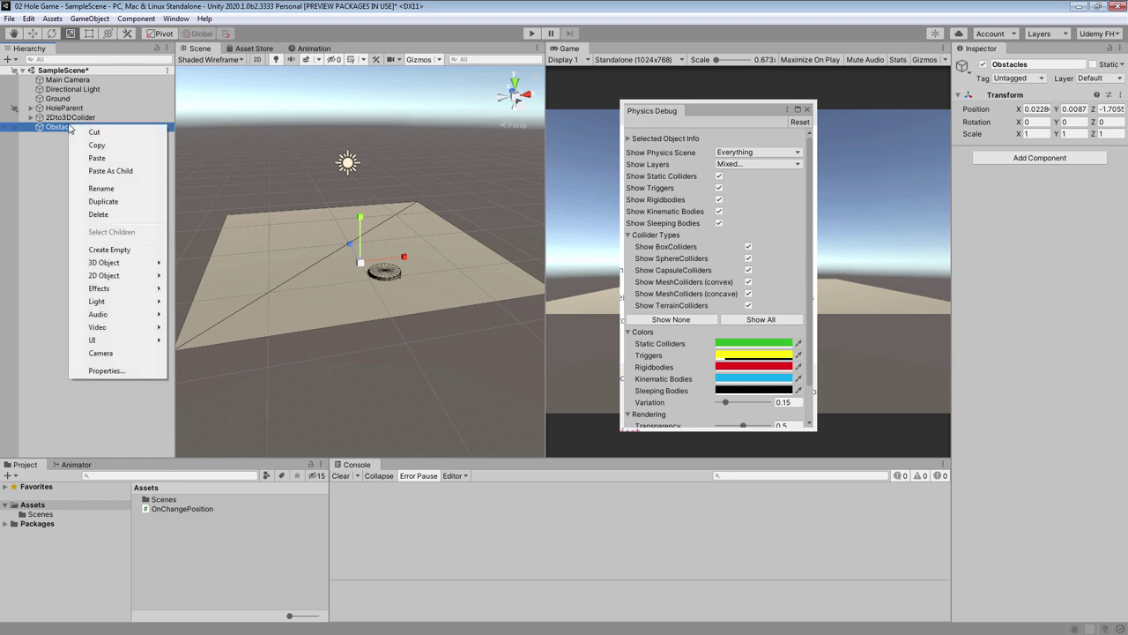
mouse_move(124, 254)
click(212, 263)
key(w)
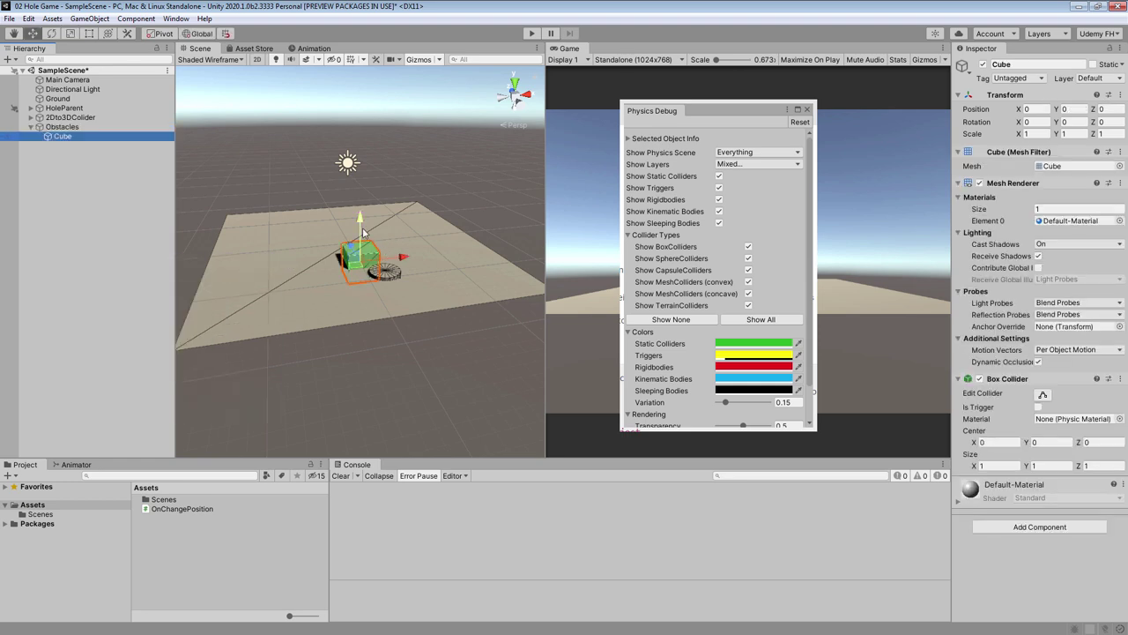
drag(363, 256, 287, 266)
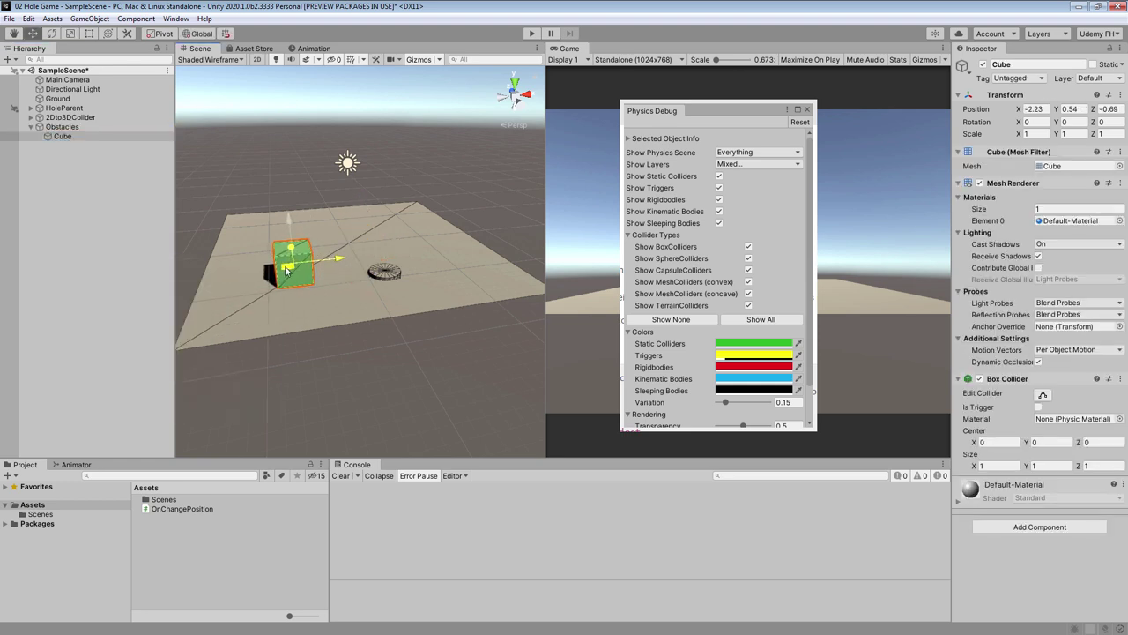
click(64, 136)
- Set the cube's X and Z scale to 0.5 and add a Rigidbody
click(1019, 134)
text(0.5)
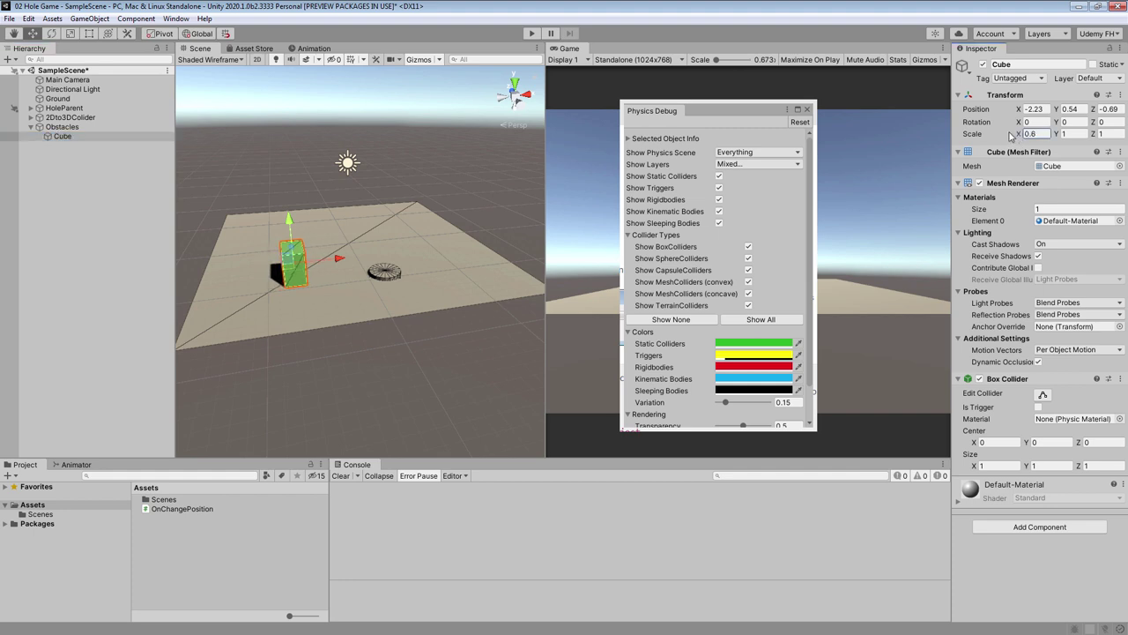
click(1104, 134)
text(.5)
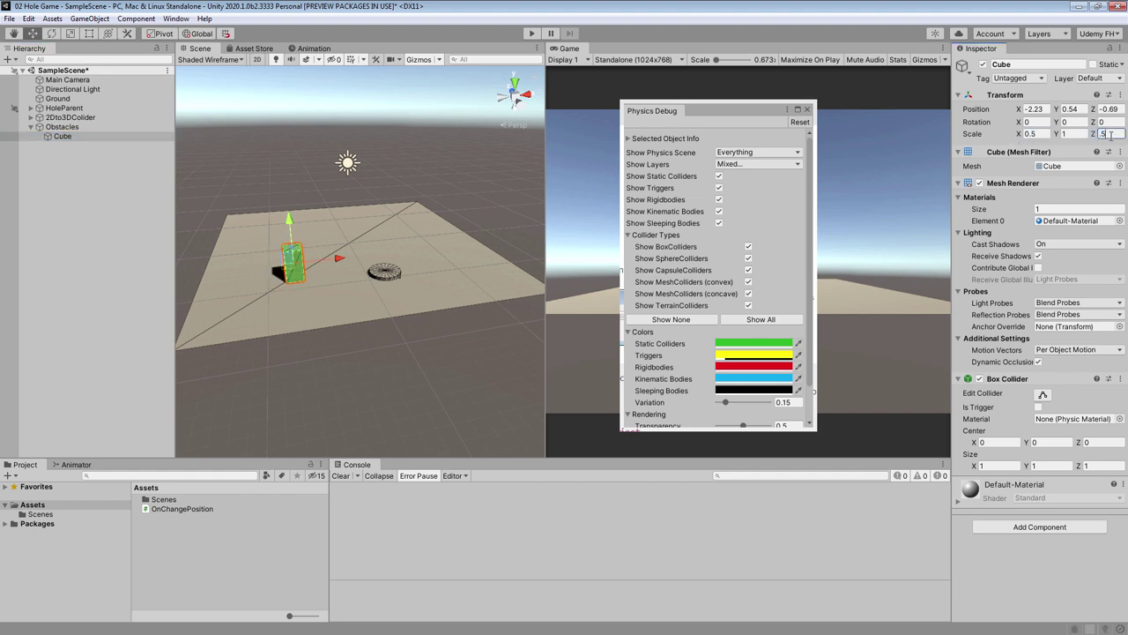
key(Return)
click(1040, 526)
text(rigid)
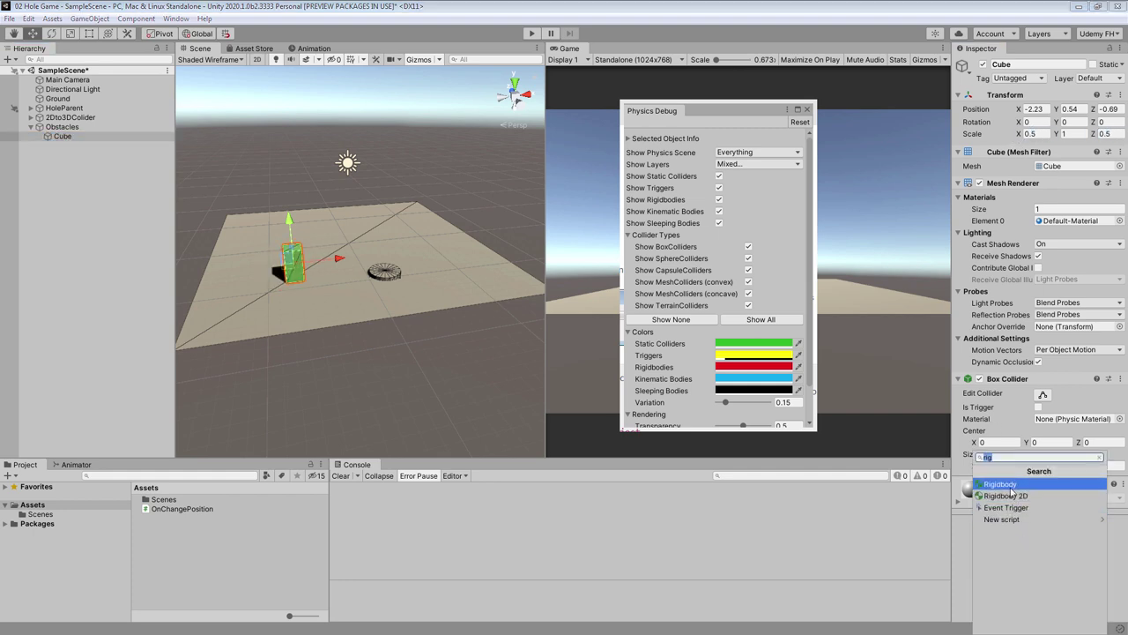
key(Return)
- Duplicate the cube as Cube (1) and place it toward the back of the ground
click(62, 136)
key(ctrl+d)
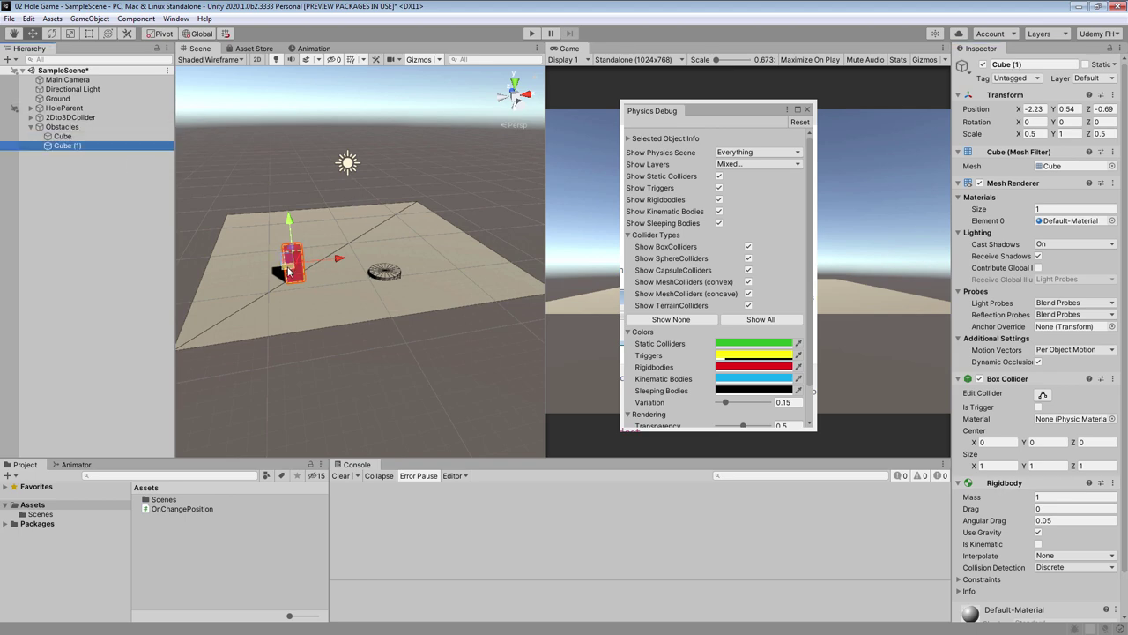
drag(287, 266, 349, 226)
- Test in Play mode by moving HoleParent across the ground under the cubes
click(375, 284)
click(374, 283)
key(ctrl+p)
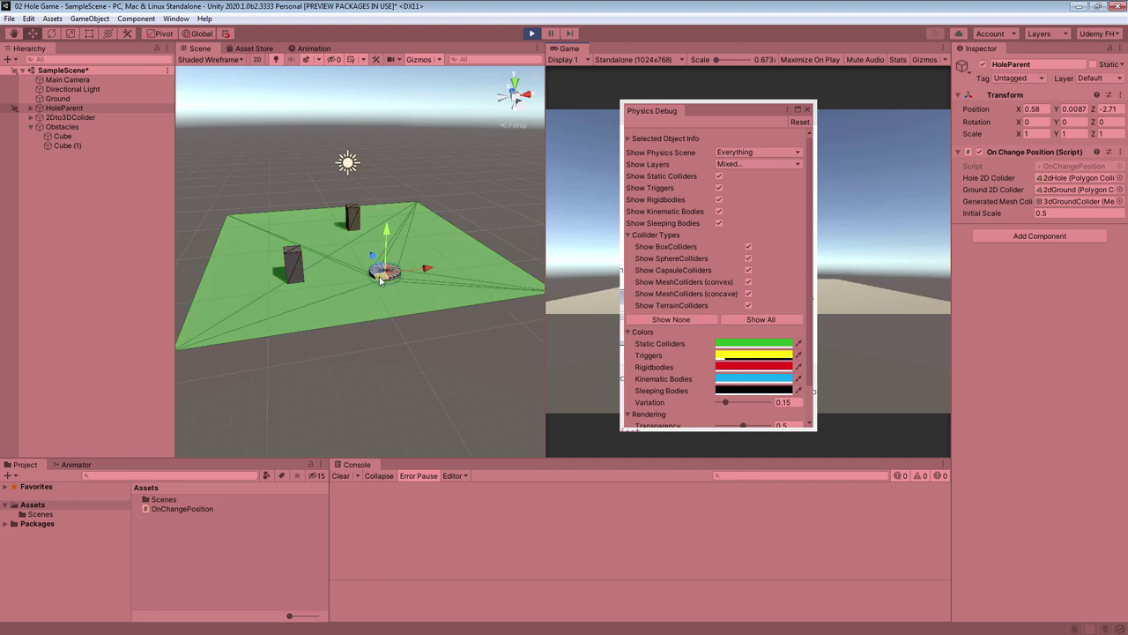
drag(374, 283, 346, 229)
key(ctrl+p)
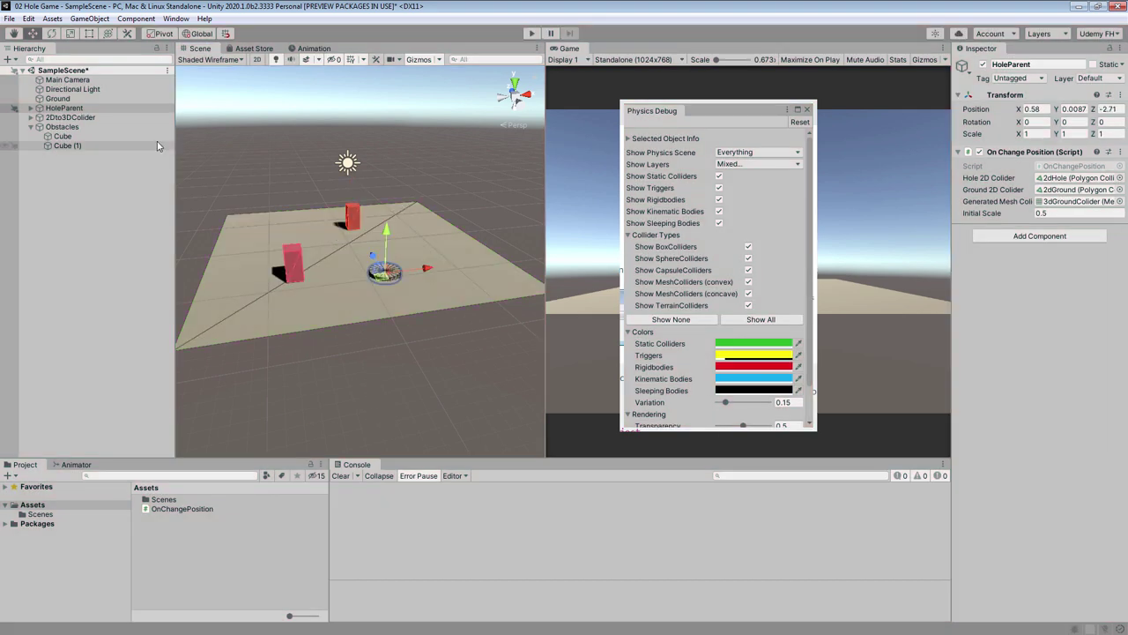
- Re-enable Ground's Mesh Collider and choose Add Layer from its Layer menu
click(58, 98)
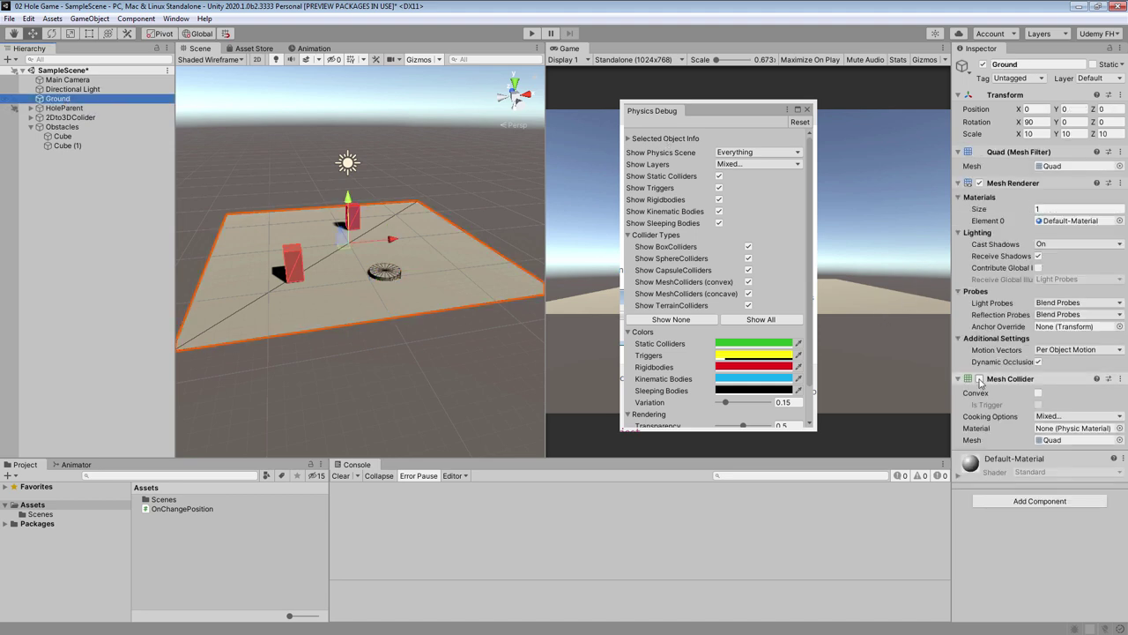
click(979, 379)
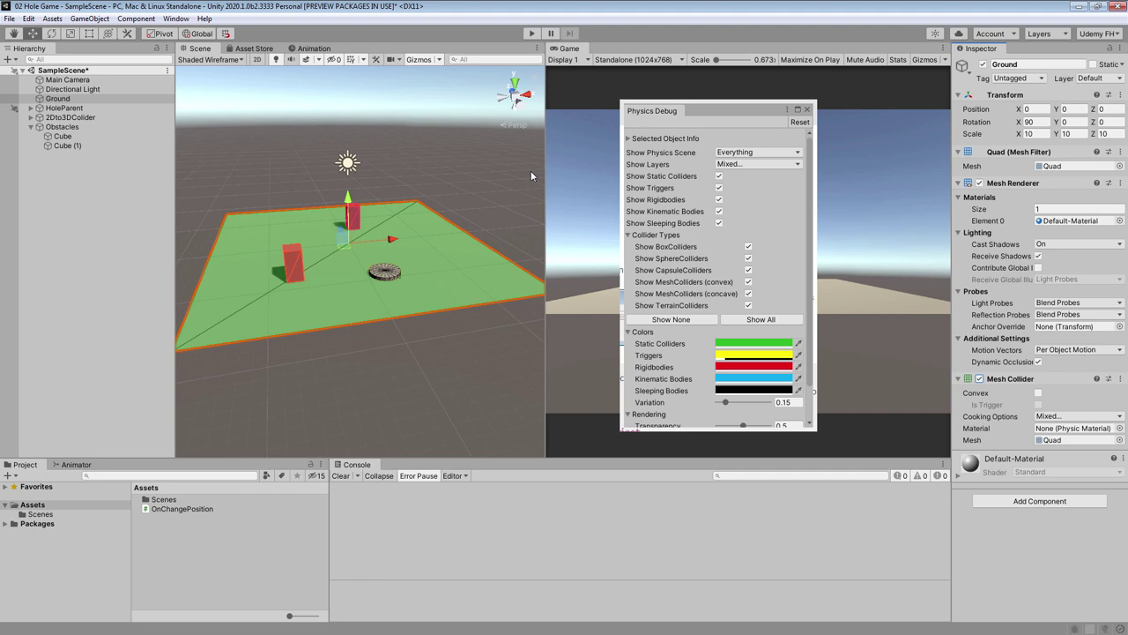
click(1091, 79)
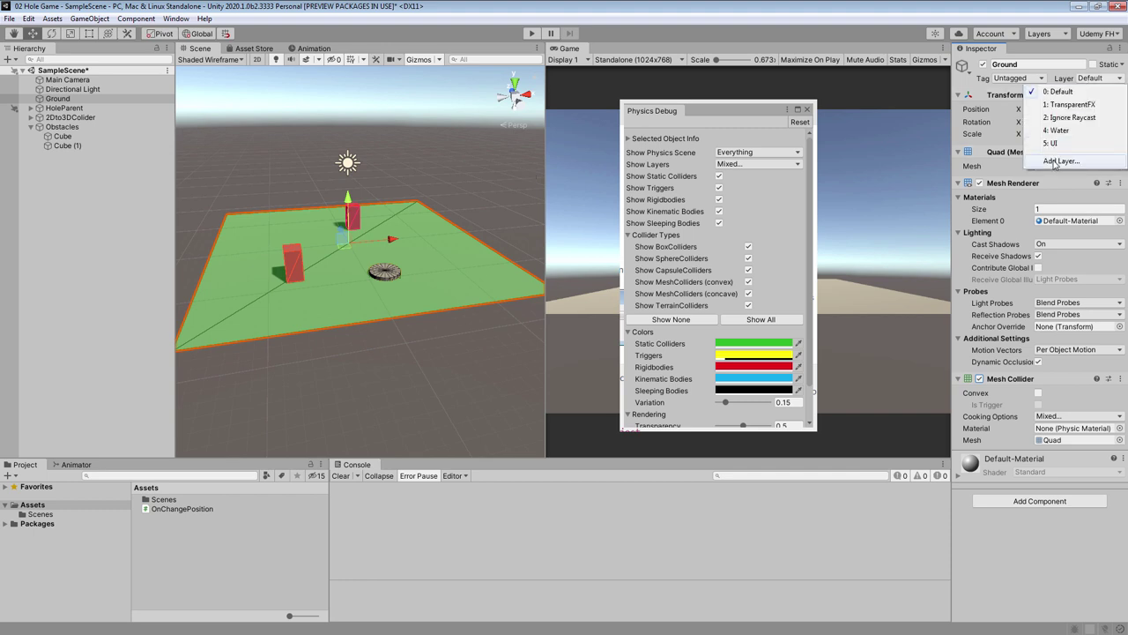
click(1057, 161)
- Name User Layers 8, 9 and 10 Ground, GroundHole and Obstacles
text(Ground)
click(1042, 236)
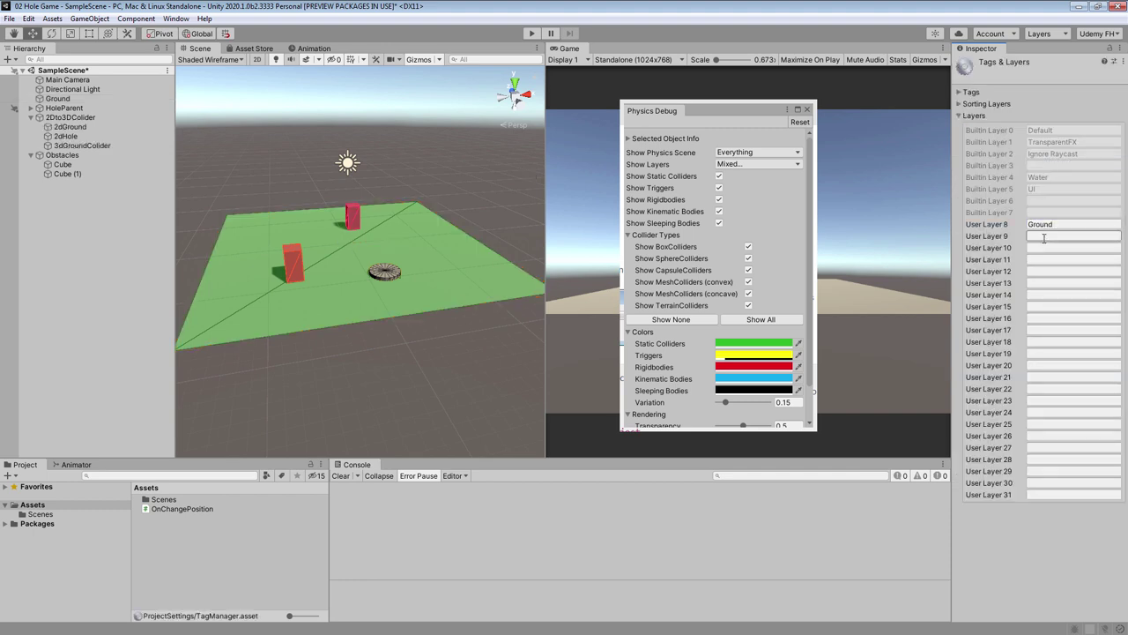
text(GroundHole)
click(1045, 247)
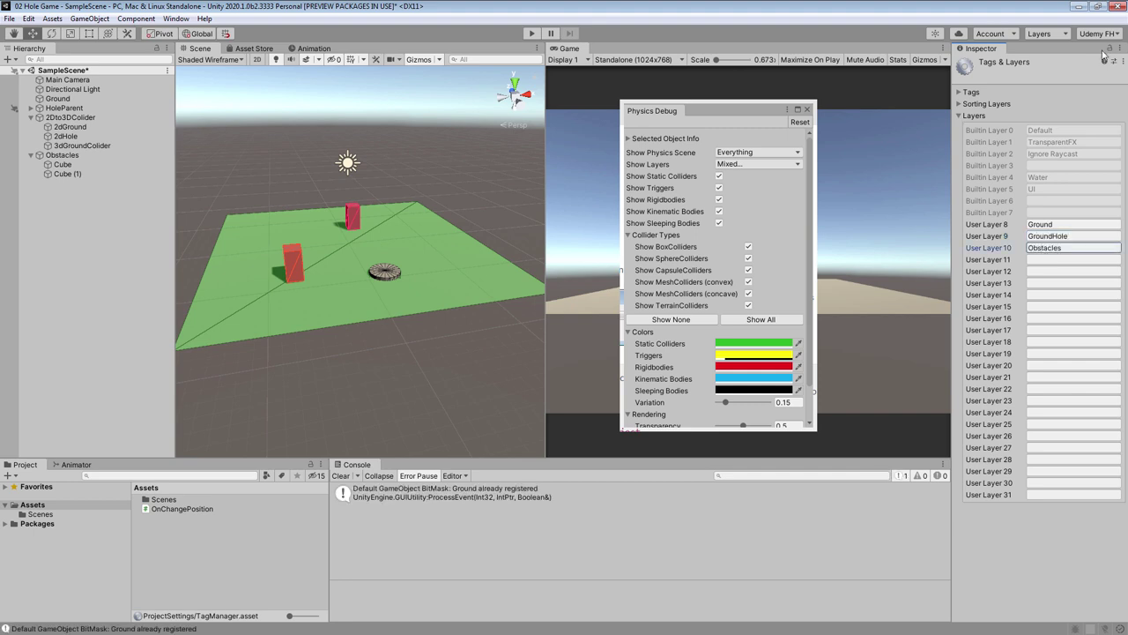
- Put Ground on the Ground layer and 3dGroundColider on the GroundHole layer
click(57, 98)
click(1091, 78)
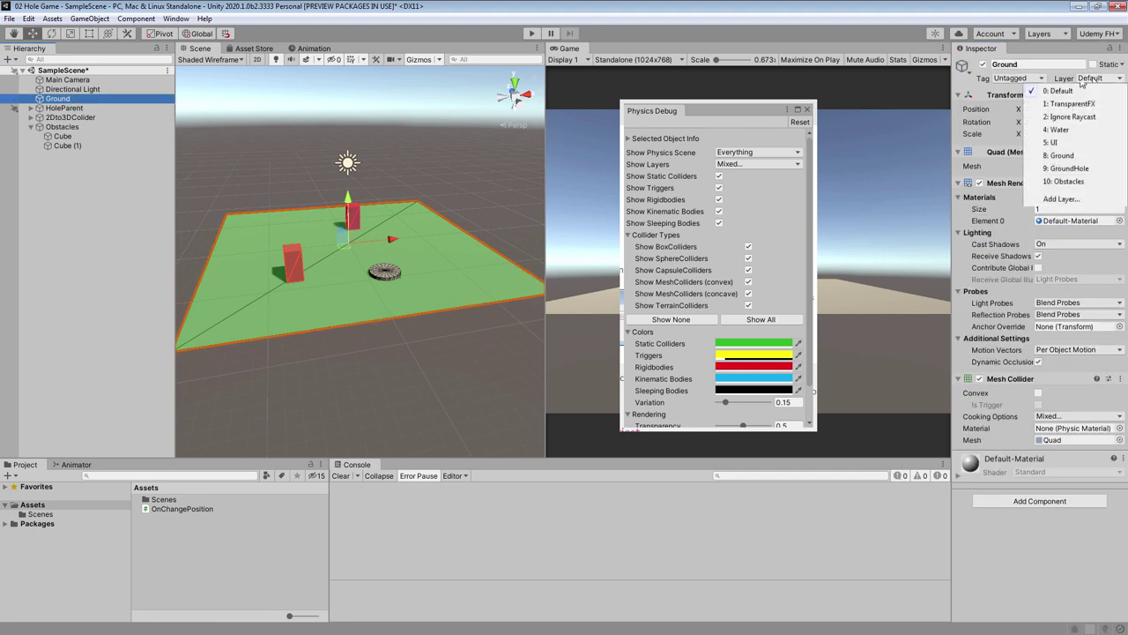
click(1063, 155)
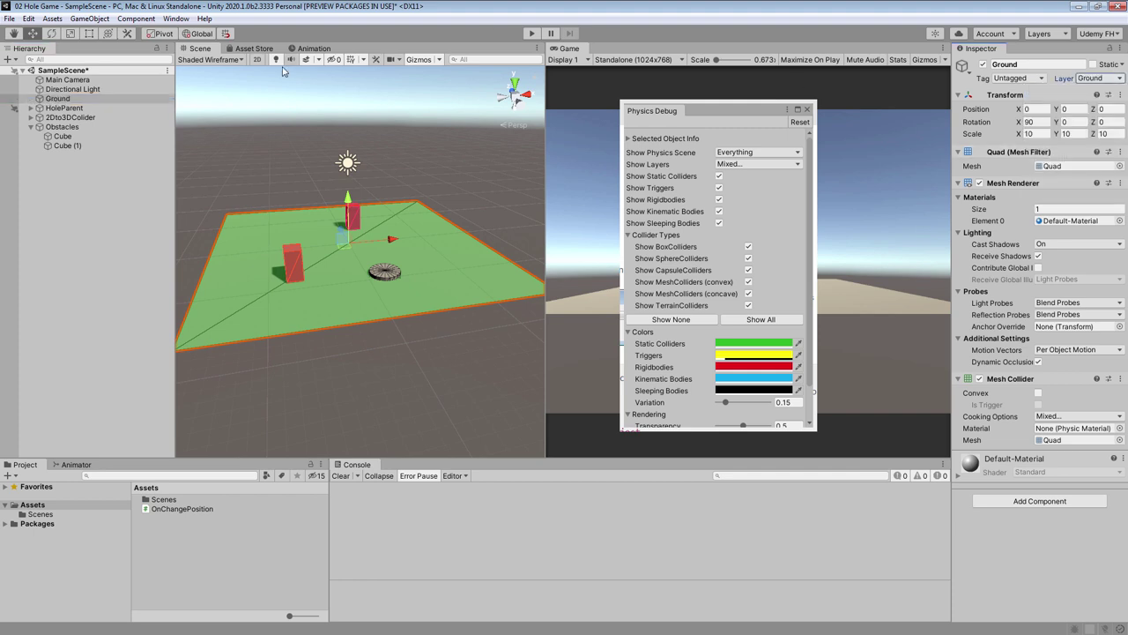
click(30, 117)
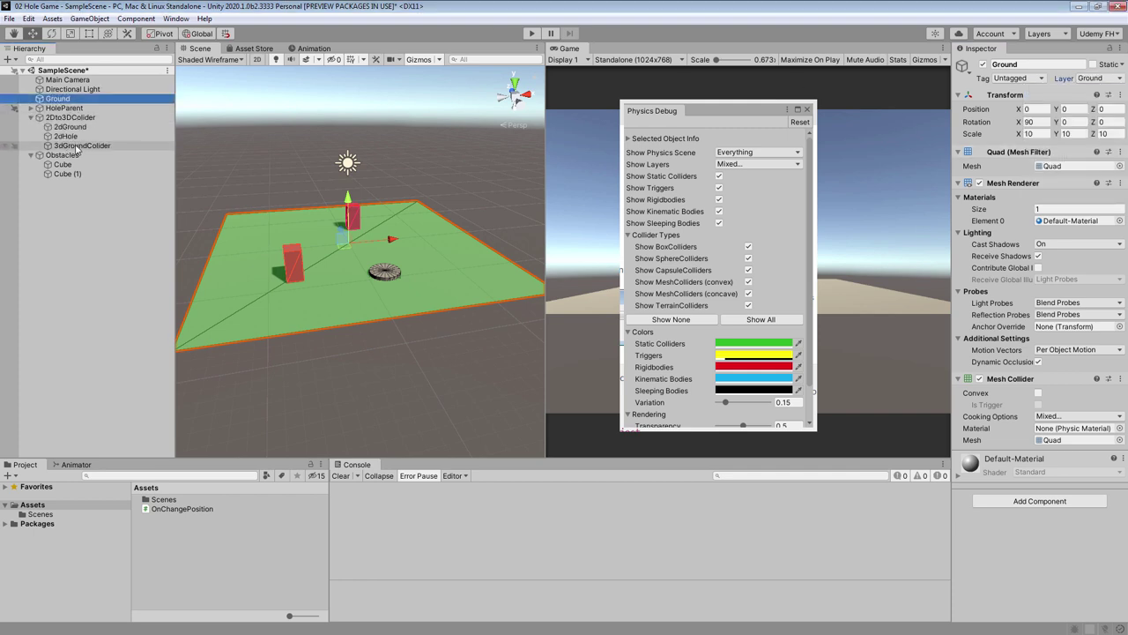
click(81, 145)
click(1086, 78)
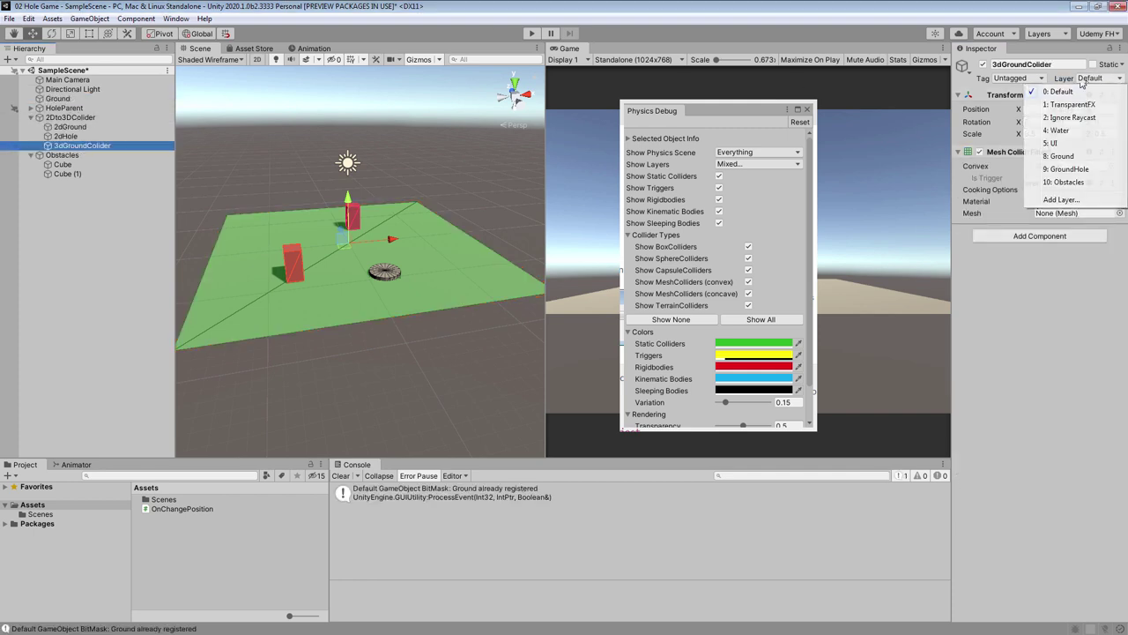
click(1071, 171)
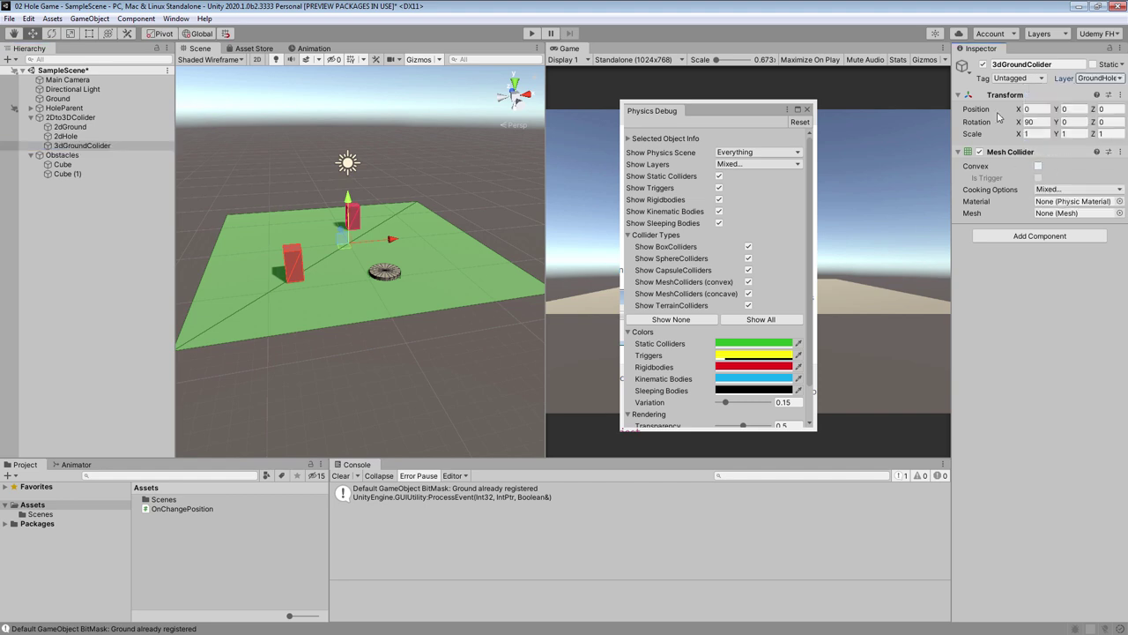
- Put Cube and Cube (1) on the Obstacles layer
click(62, 164)
shift+click(67, 173)
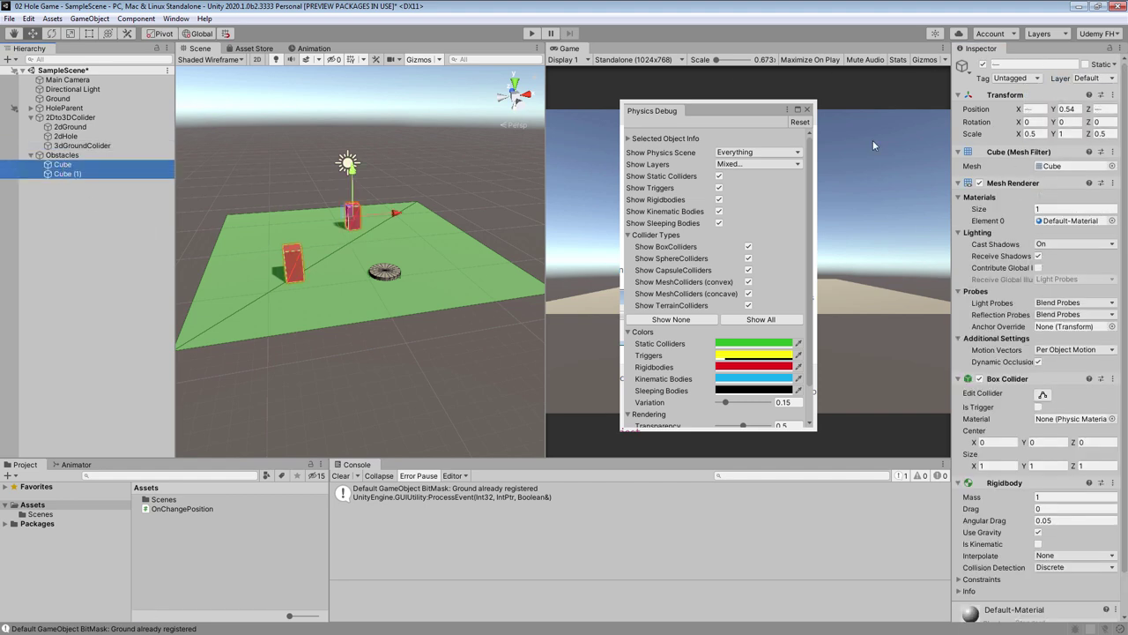
click(1086, 78)
click(1069, 181)
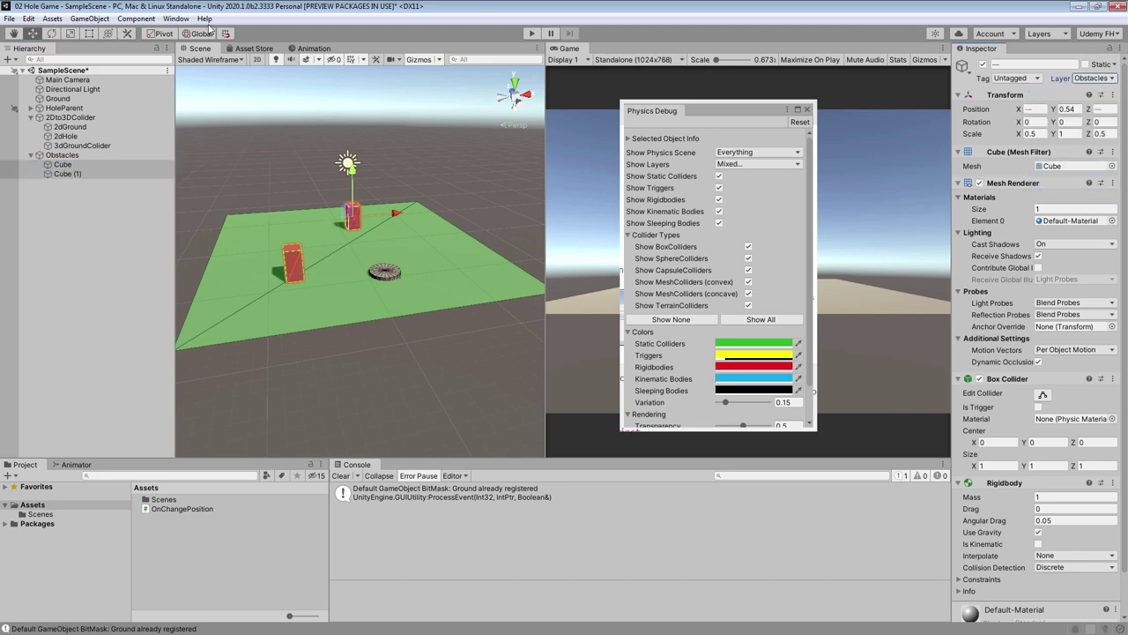
- In Project Settings > Physics, clear the Obstacles-related pairs in the Layer Collision Matrix
click(29, 18)
click(65, 367)
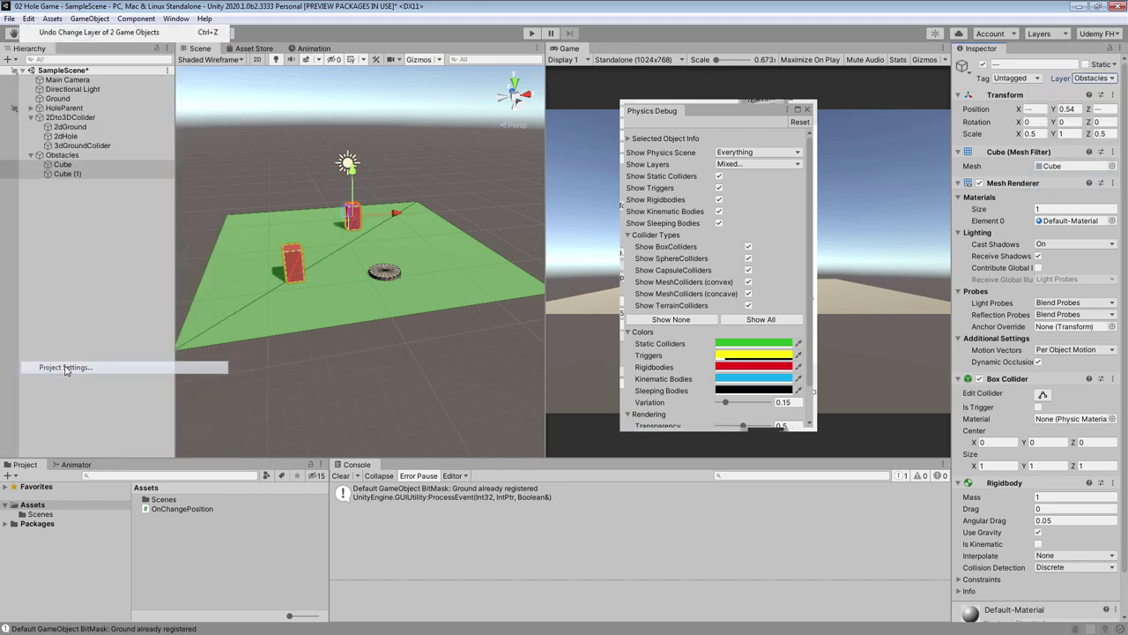
click(280, 94)
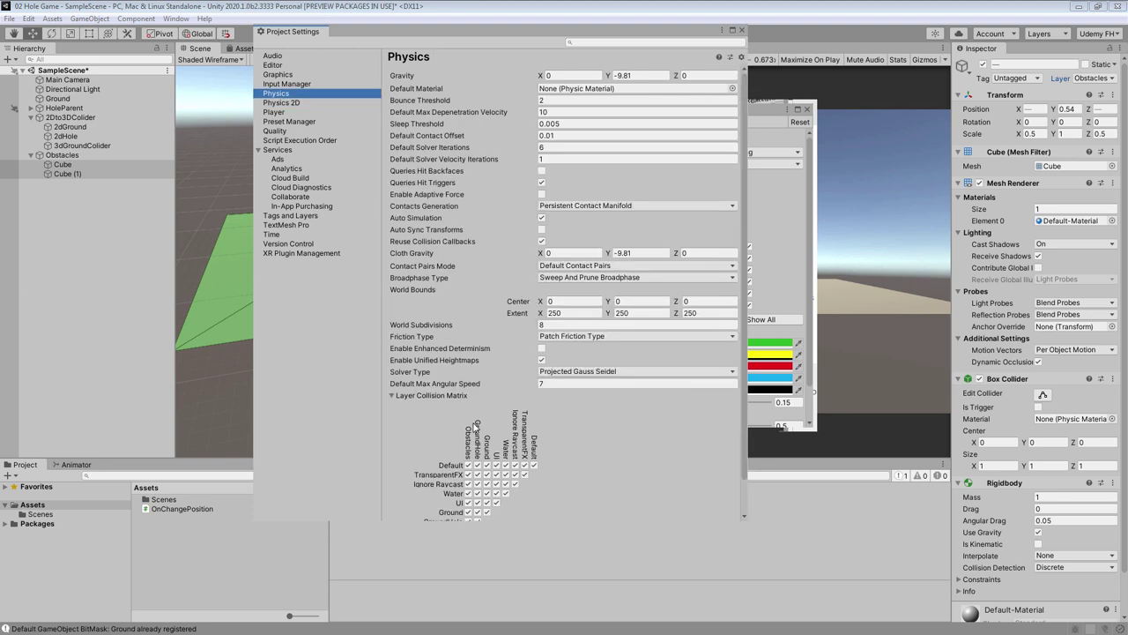
scroll(477, 427, down, 2)
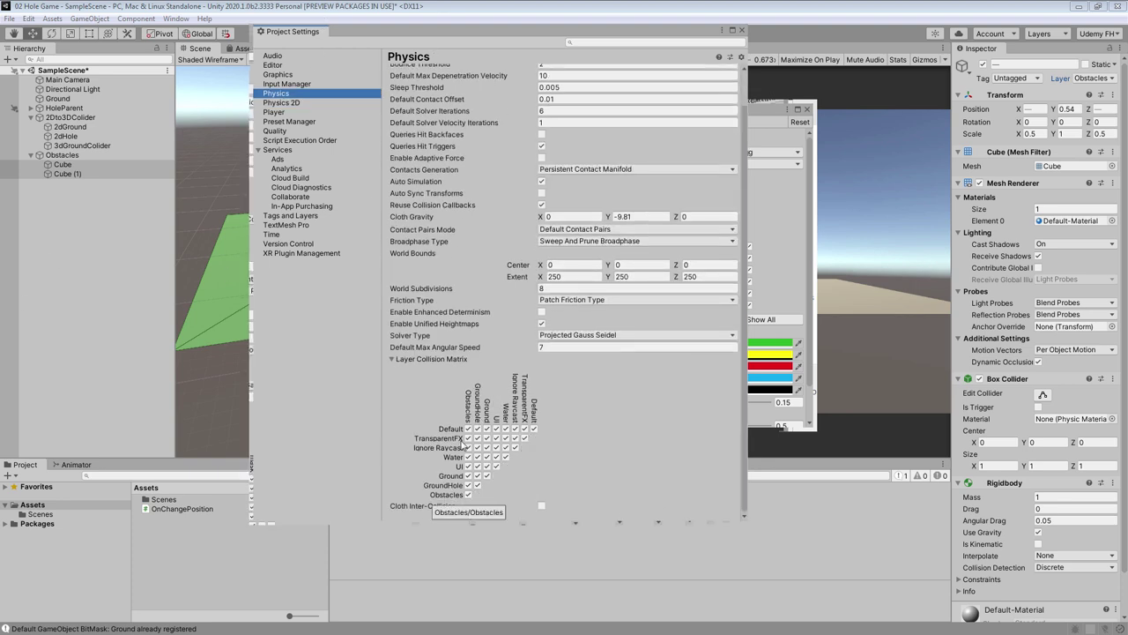
click(468, 428)
mouse_move(468, 438)
mouse_down()
mouse_move(473, 458)
mouse_move(499, 432)
mouse_move(498, 468)
mouse_move(472, 474)
mouse_move(476, 488)
mouse_move(508, 462)
mouse_move(507, 430)
mouse_up()
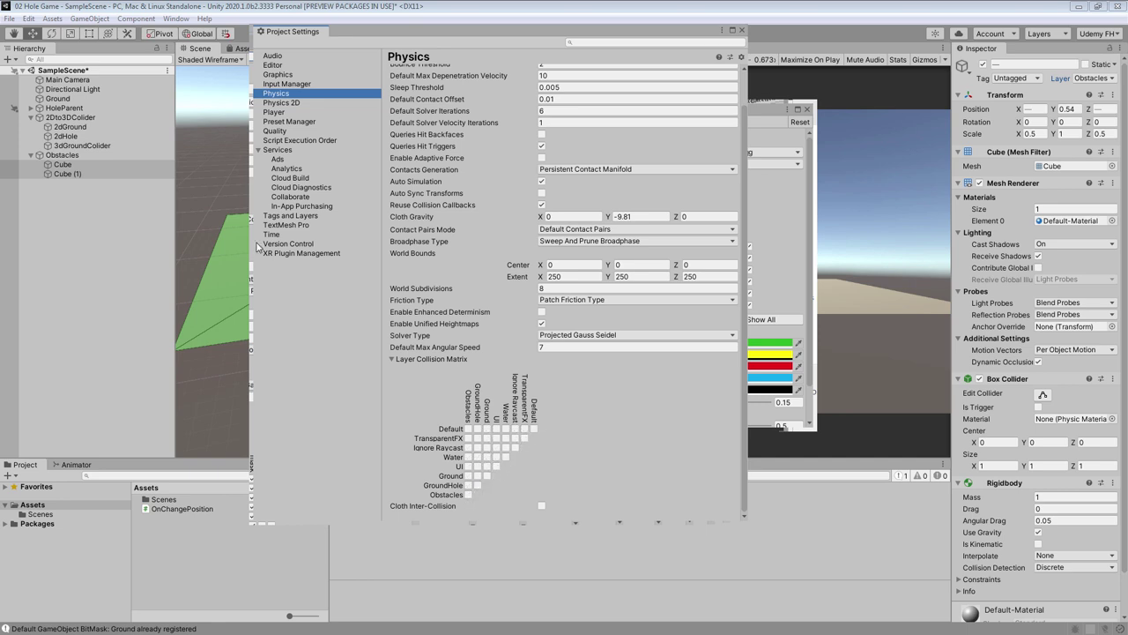
- Let Obstacles collide with Obstacles, GroundHole and Ground, then close Project Settings
click(468, 494)
click(468, 486)
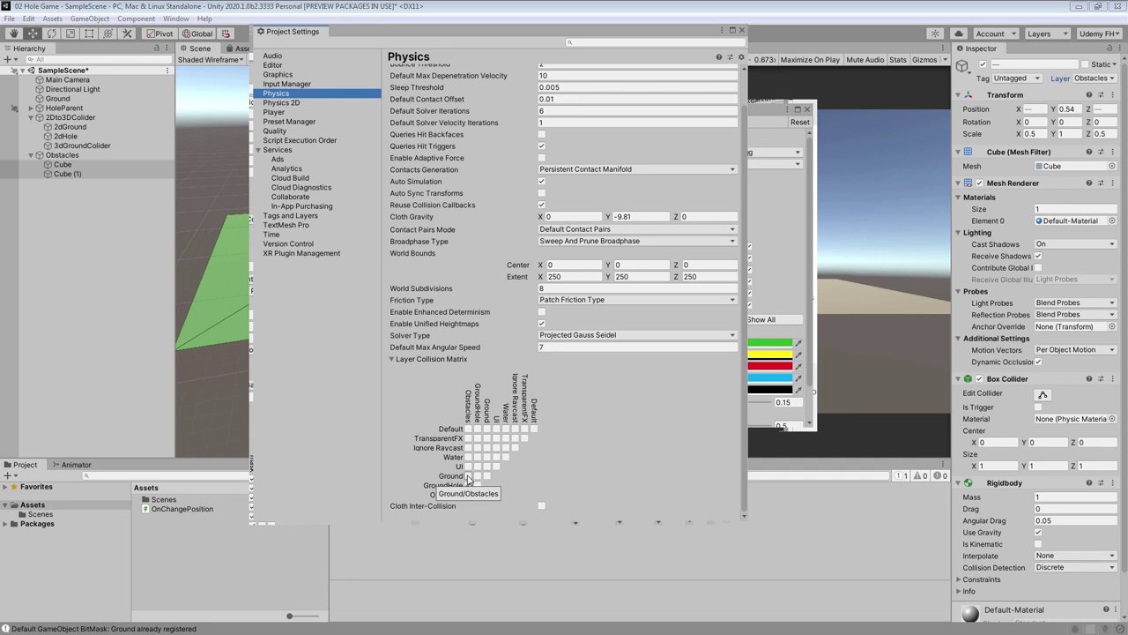
click(468, 477)
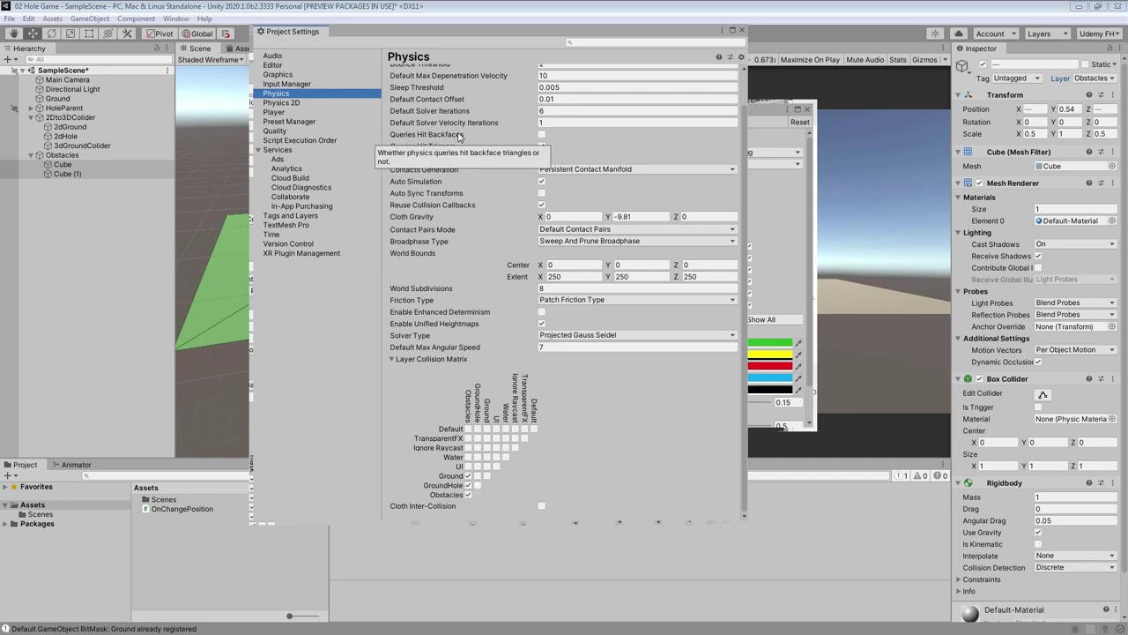
click(742, 31)
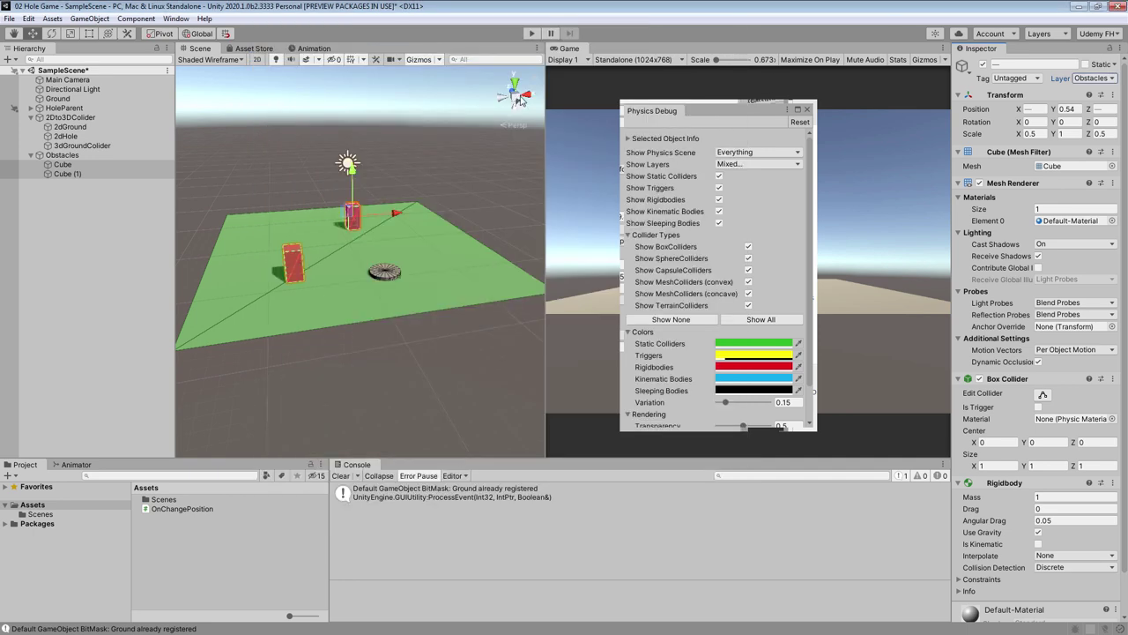
- Give HoleParent a trigger Sphere Collider and open OnChangePosition in Visual Studio
click(65, 108)
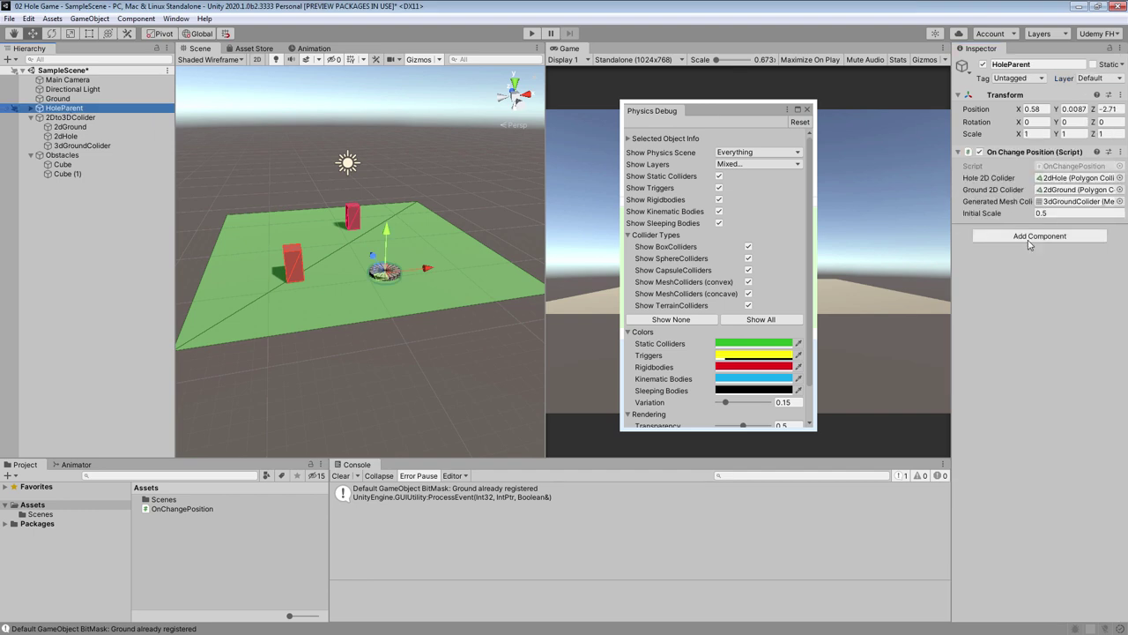
click(1027, 236)
text(sp)
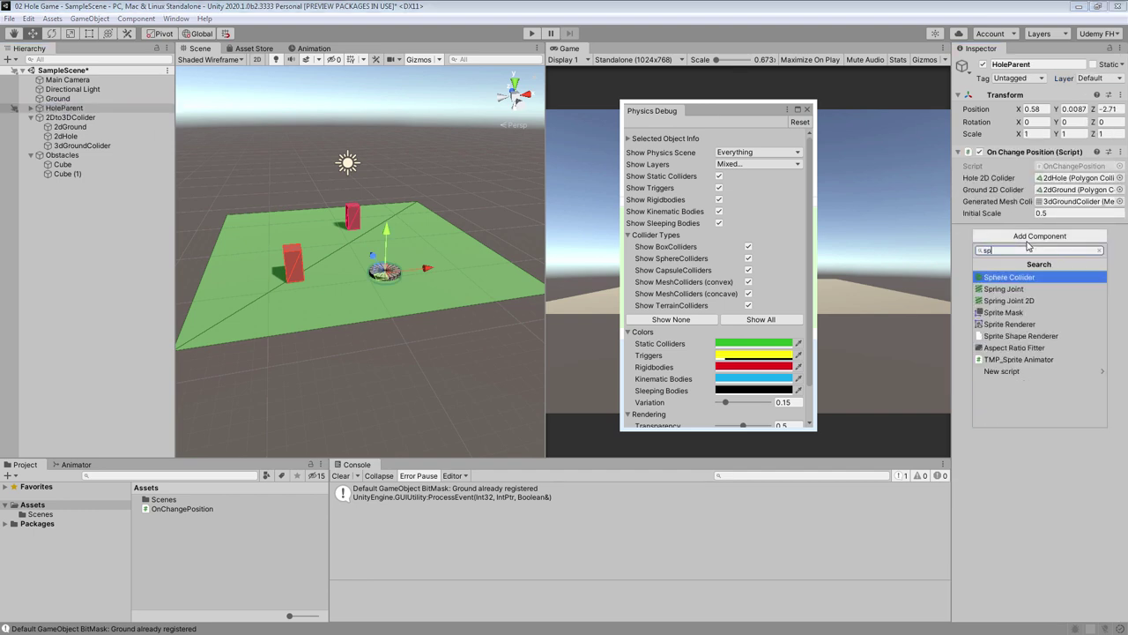
key(Return)
click(1038, 258)
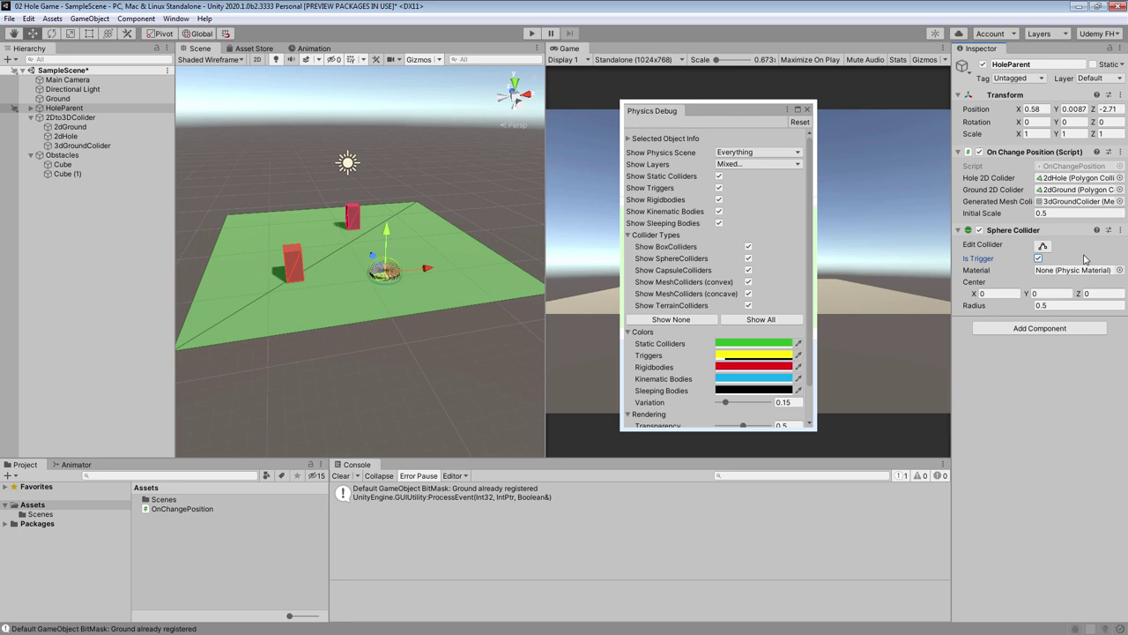
double_click(1077, 166)
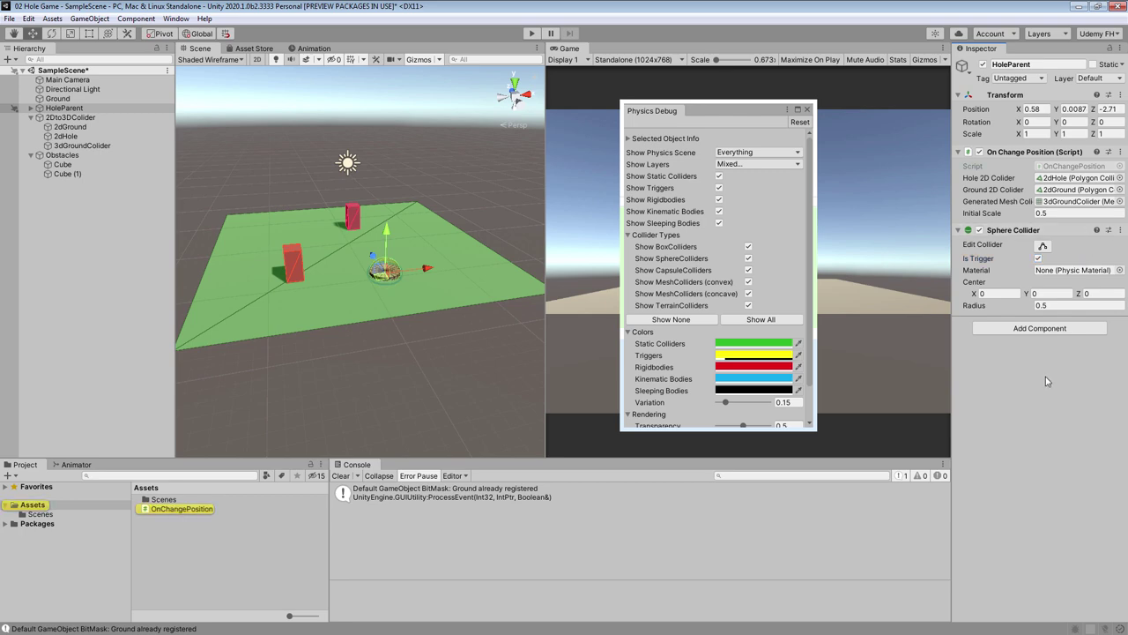
key(Return)
key(Return)
- Insert an OnTriggerEnter stub containing an empty Physics.IgnoreCollision(); call
key(Up)
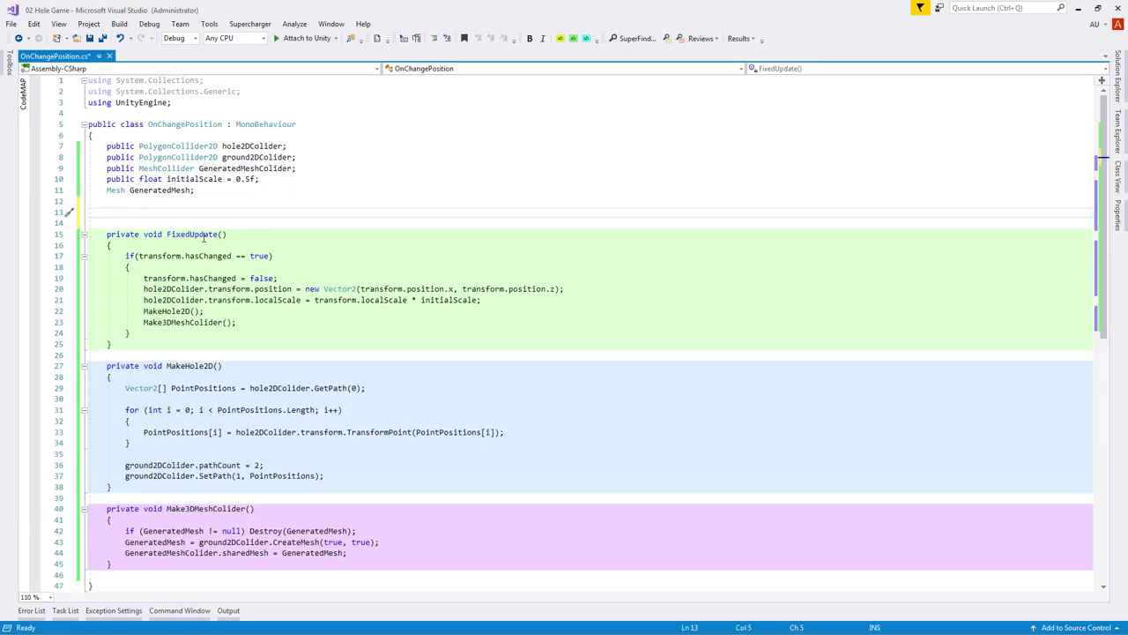
text(OnTrig)
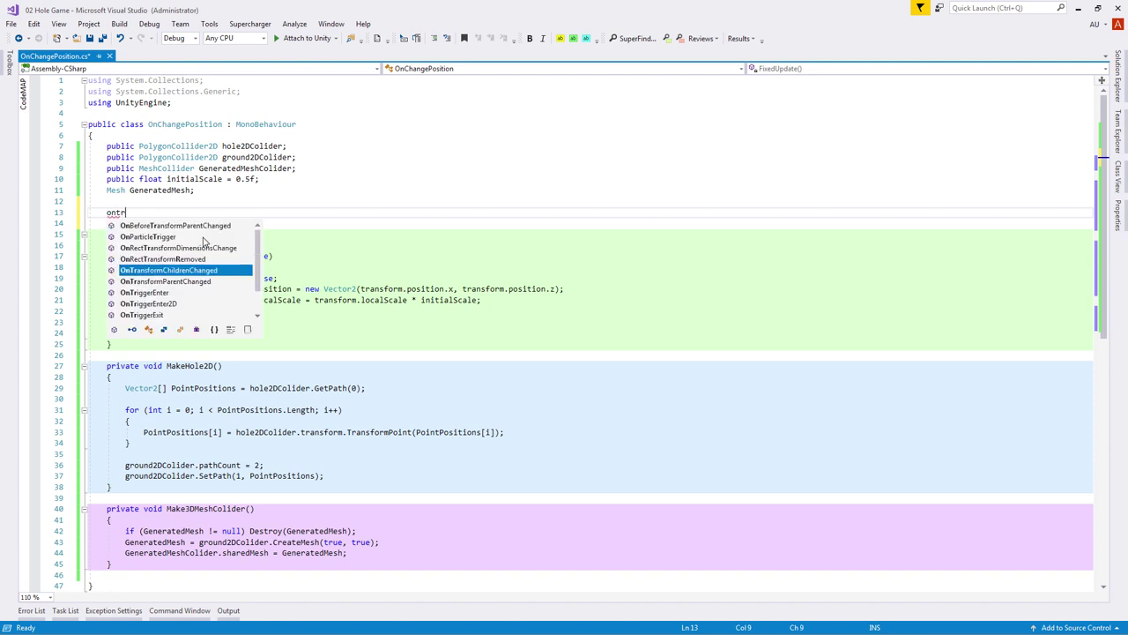
key(Tab)
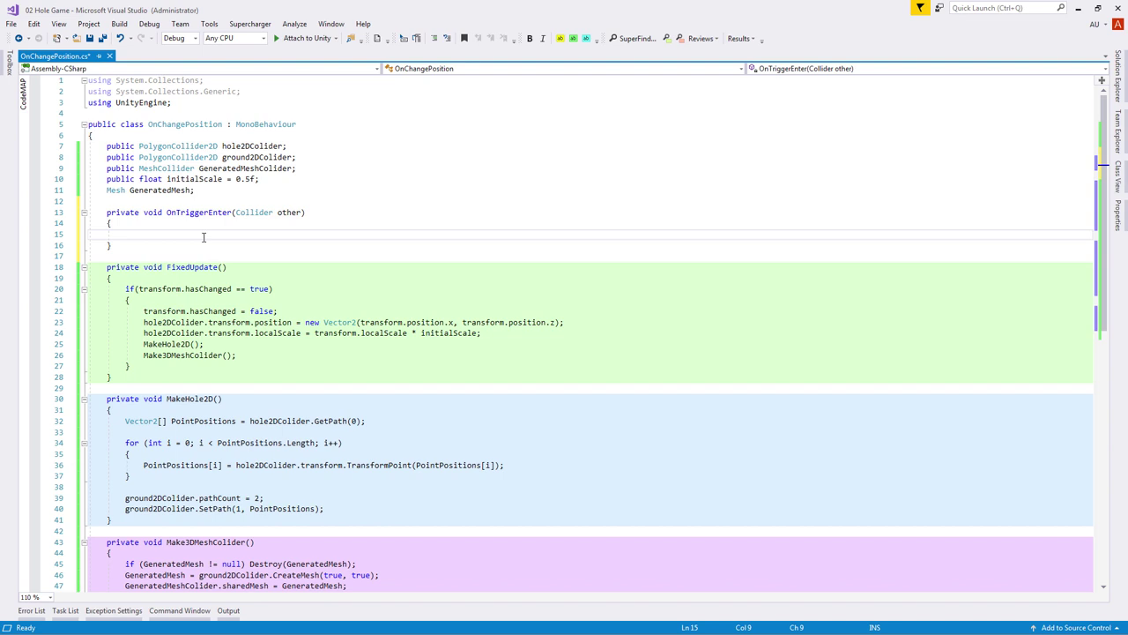
text(Physics.IgnoreCollision();)
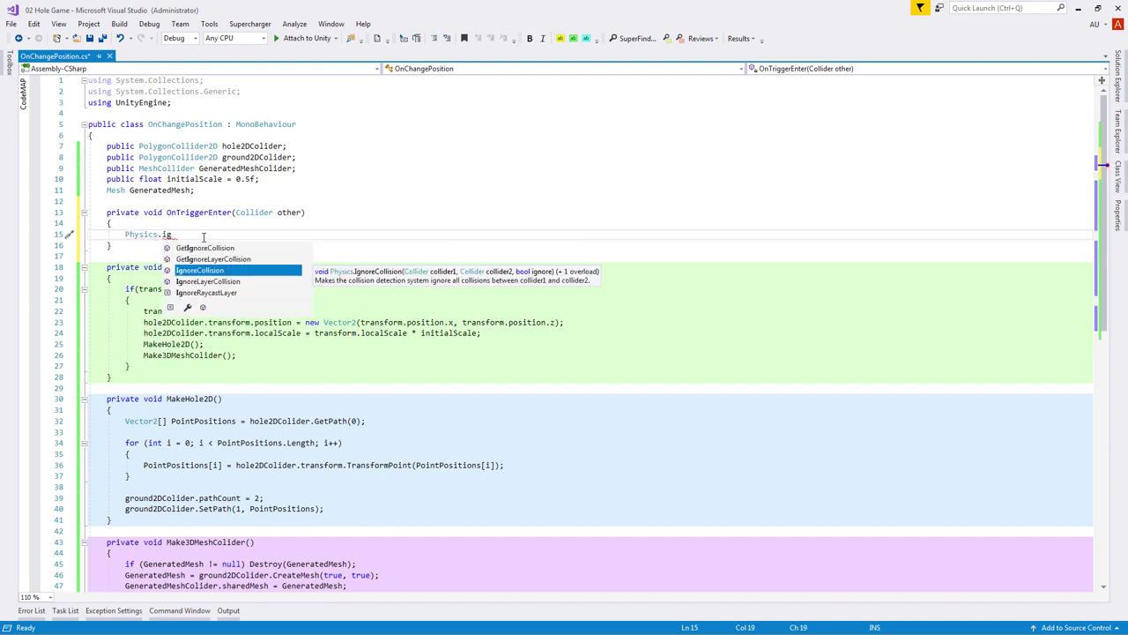
- Declare 'public Collider GroundColider;' below the GeneratedMeshColider field
click(318, 168)
key(Return)
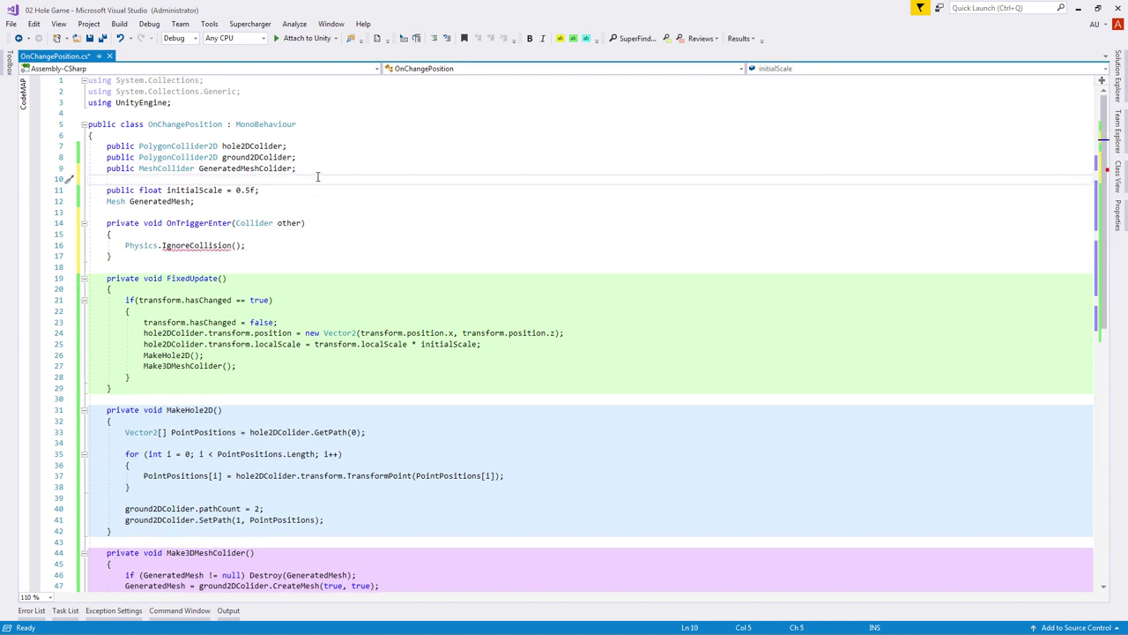
text(public Collider)
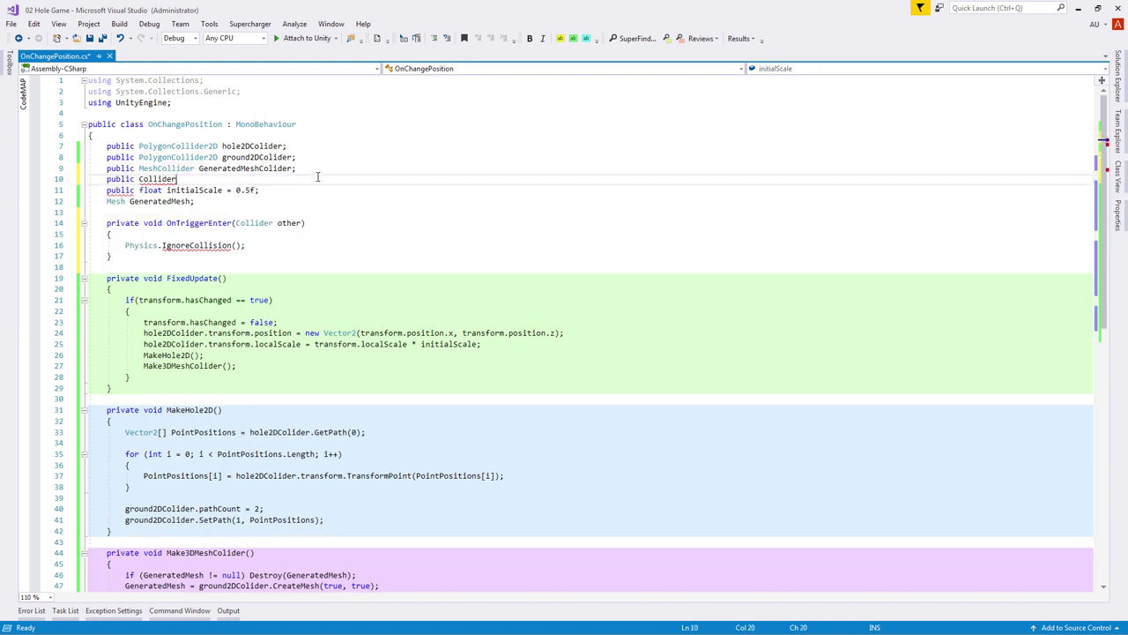
text( GroundColider;)
click(97, 190)
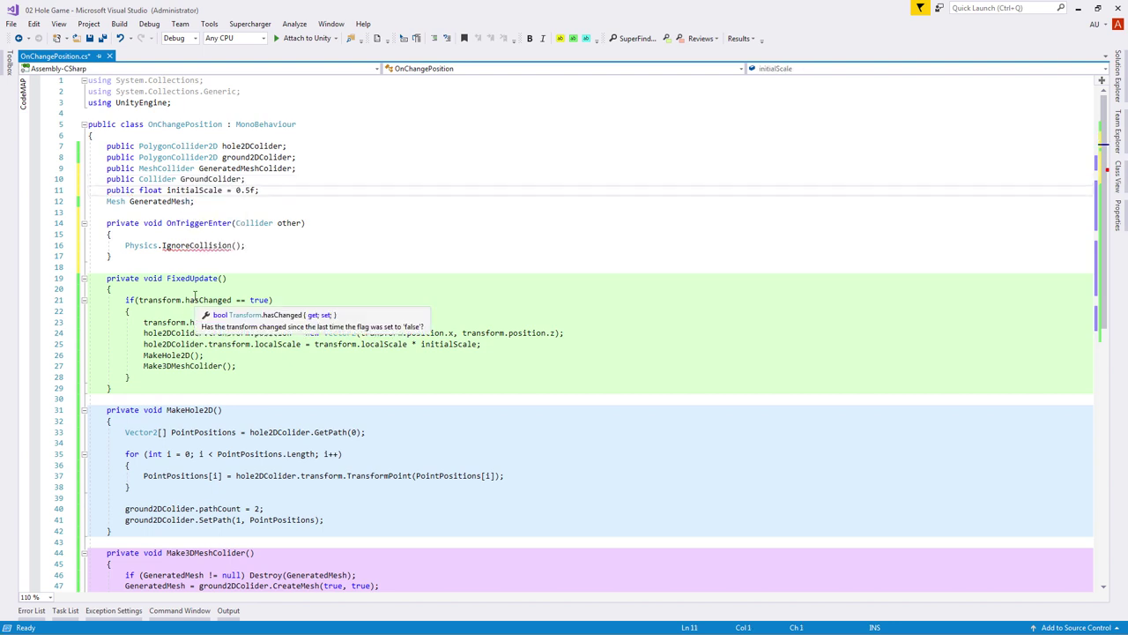
- Fill the call as Physics.IgnoreCollision(other, GroundColider, true)
click(236, 246)
text(other,)
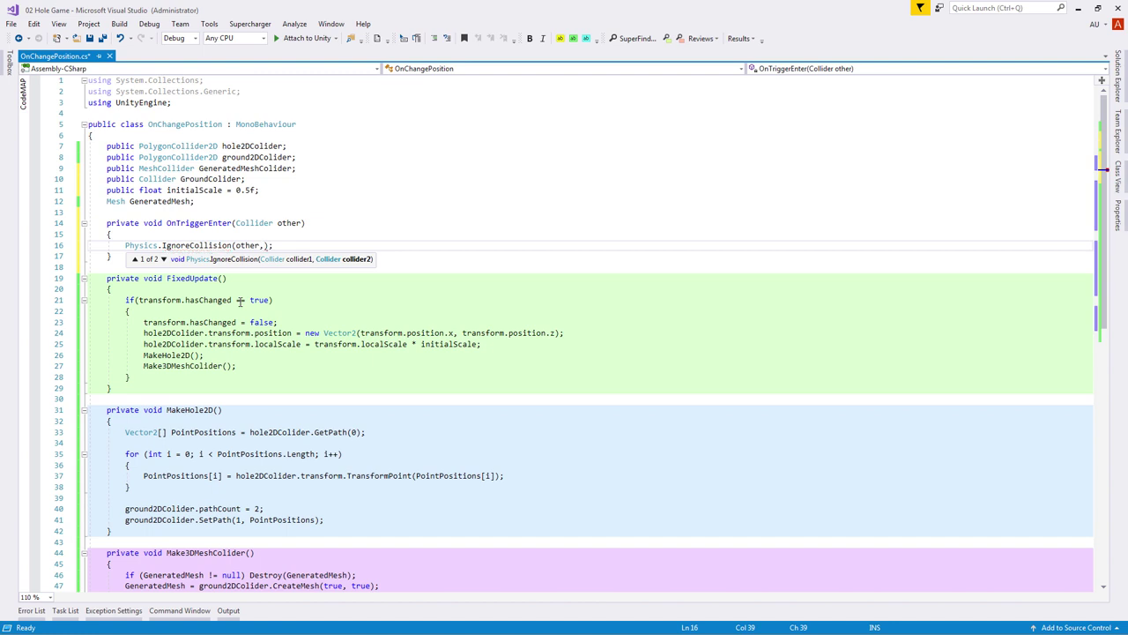
text(GroundColider)
text(, true)
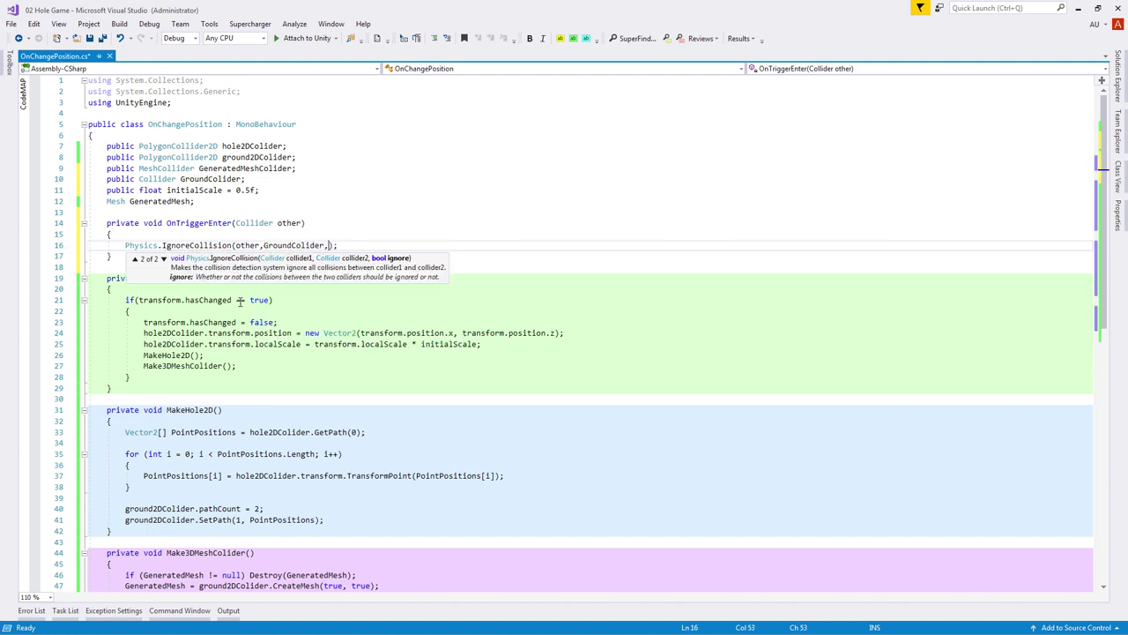
key(Down)
- Add OnTriggerExit calling Physics.IgnoreCollision(other, GroundColider, false) and save
key(Return)
key(Return)
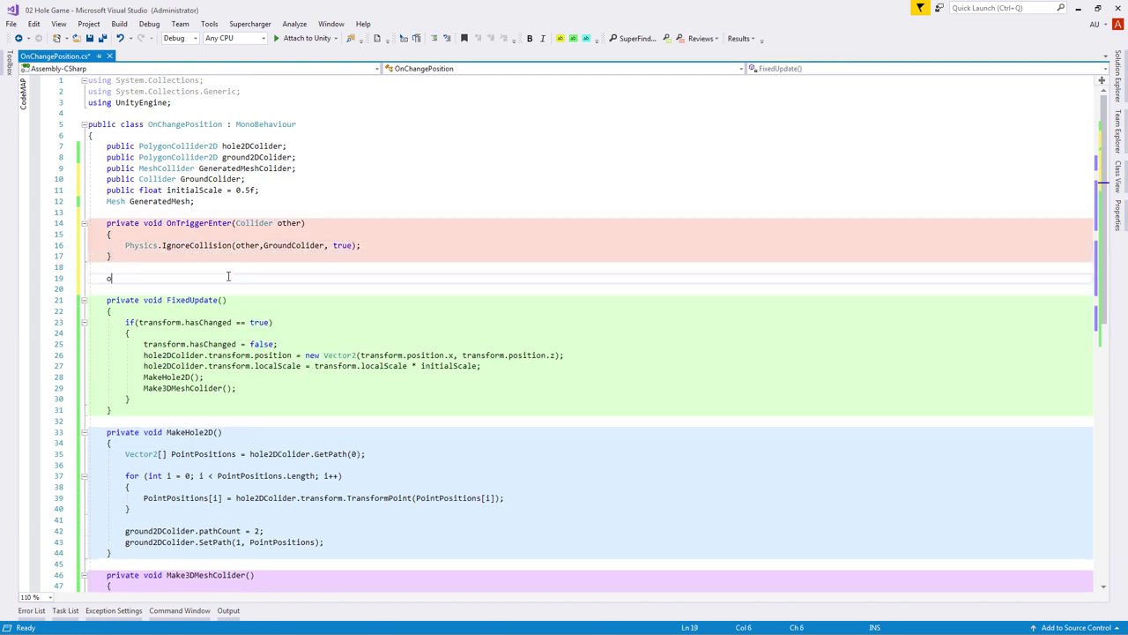
text(ontr)
key(Down)
key(Down)
key(Down)
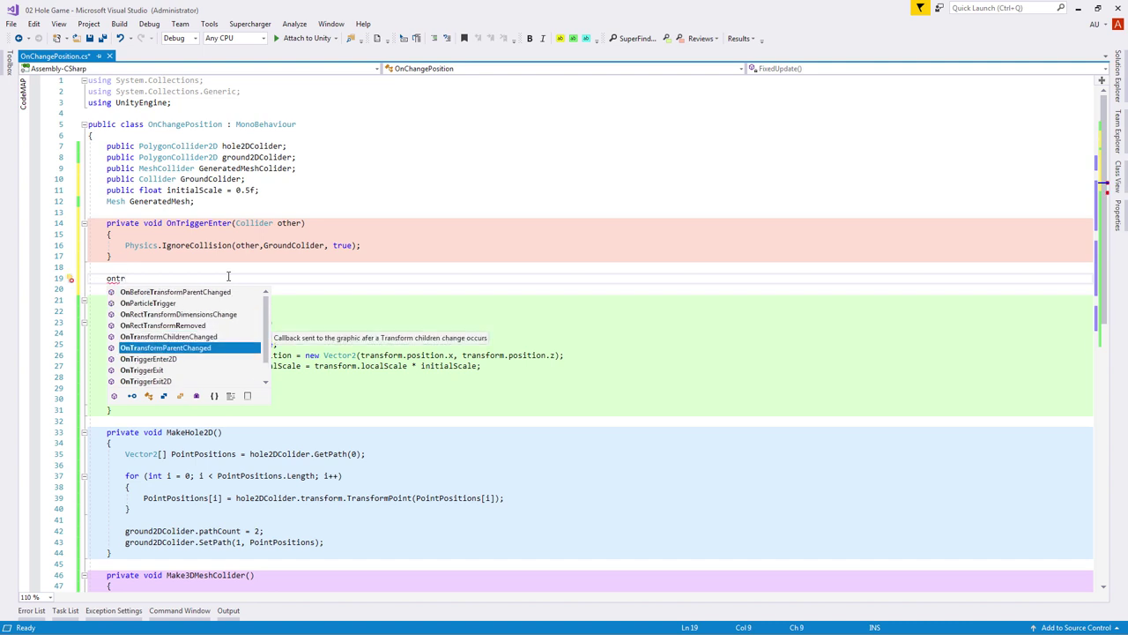
key(Tab)
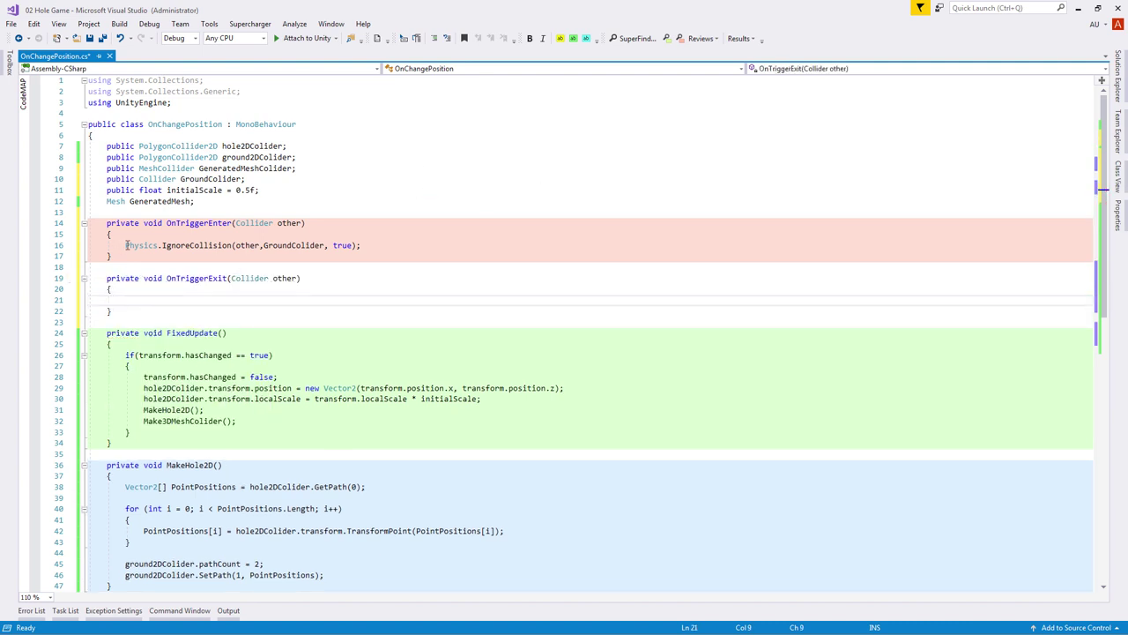
drag(126, 245, 361, 245)
key(ctrl+c)
click(140, 301)
key(ctrl+v)
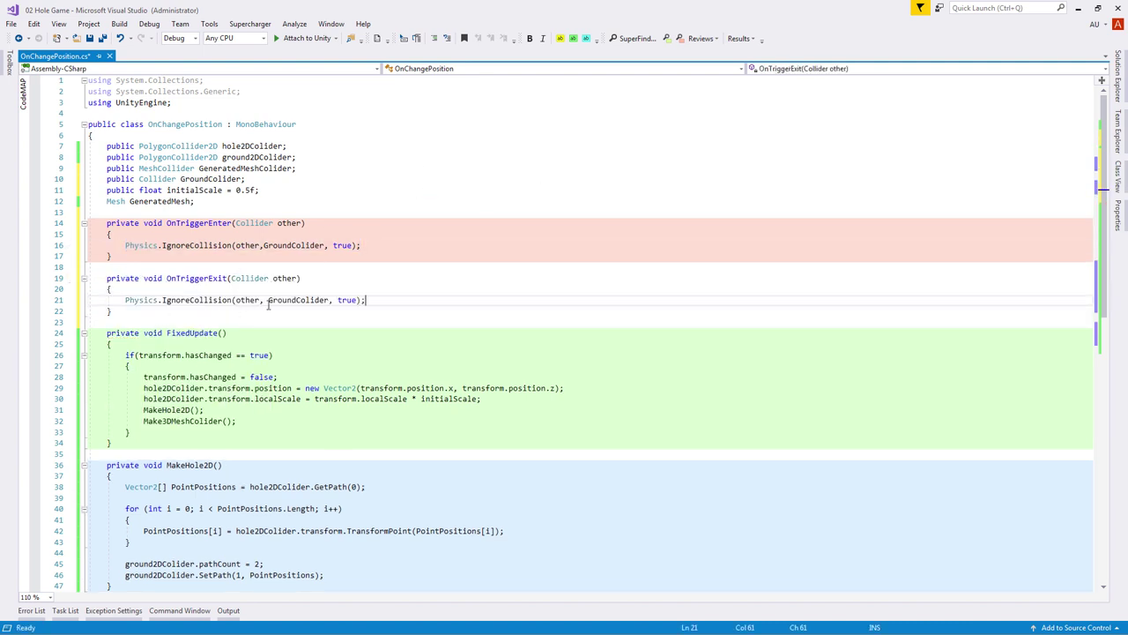
double_click(348, 300)
text(false)
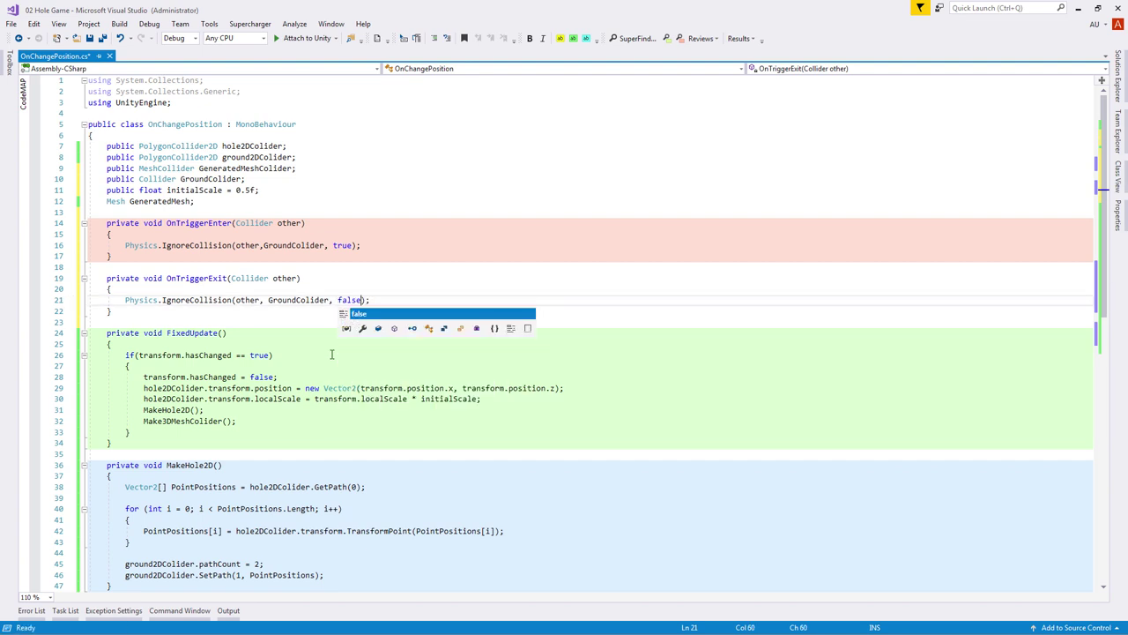
click(369, 308)
key(ctrl+s)
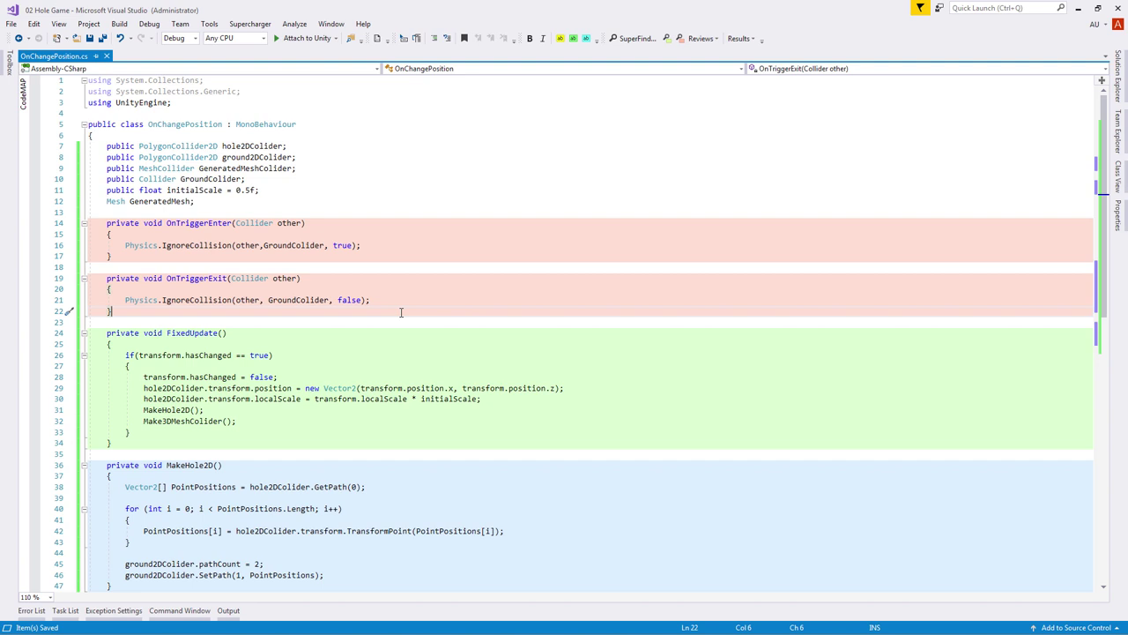
- Add Physics.IgnoreCollision(other, GeneratedMeshColider, false) to OnTriggerEnter
click(365, 245)
drag(126, 245, 373, 245)
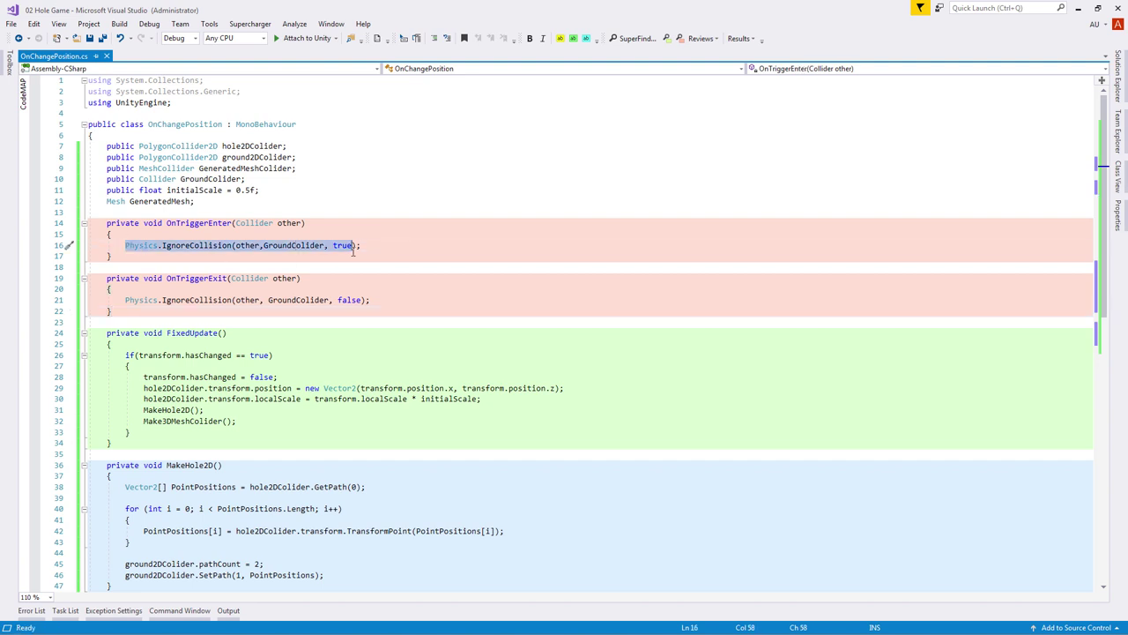
click(372, 245)
key(Return)
key(ctrl+v)
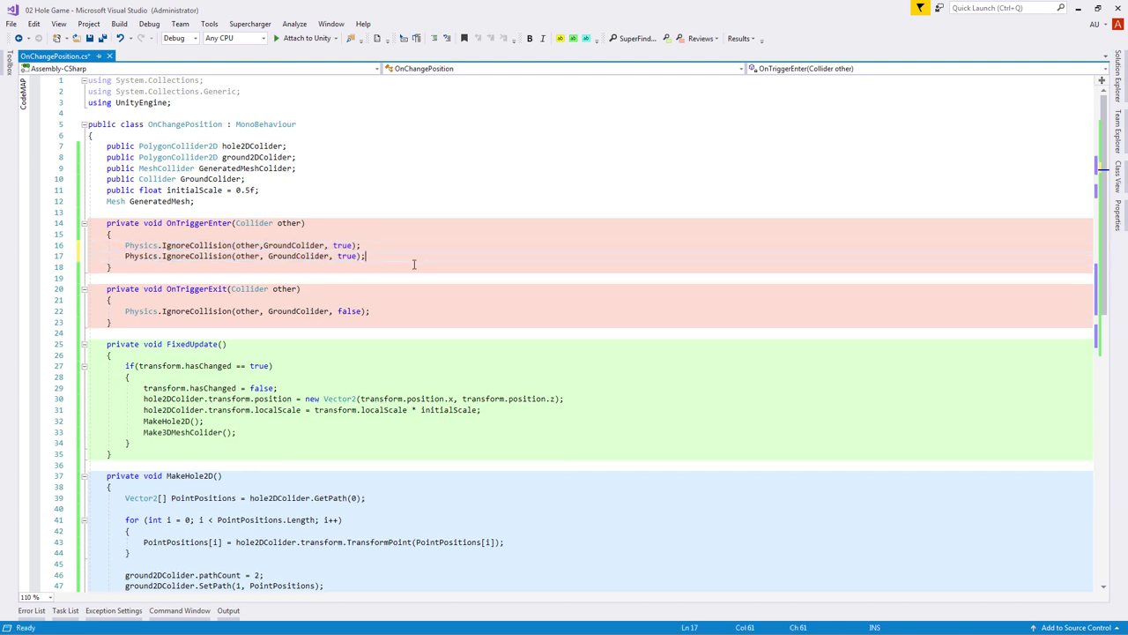
double_click(246, 167)
key(ctrl+c)
double_click(301, 256)
key(ctrl+v)
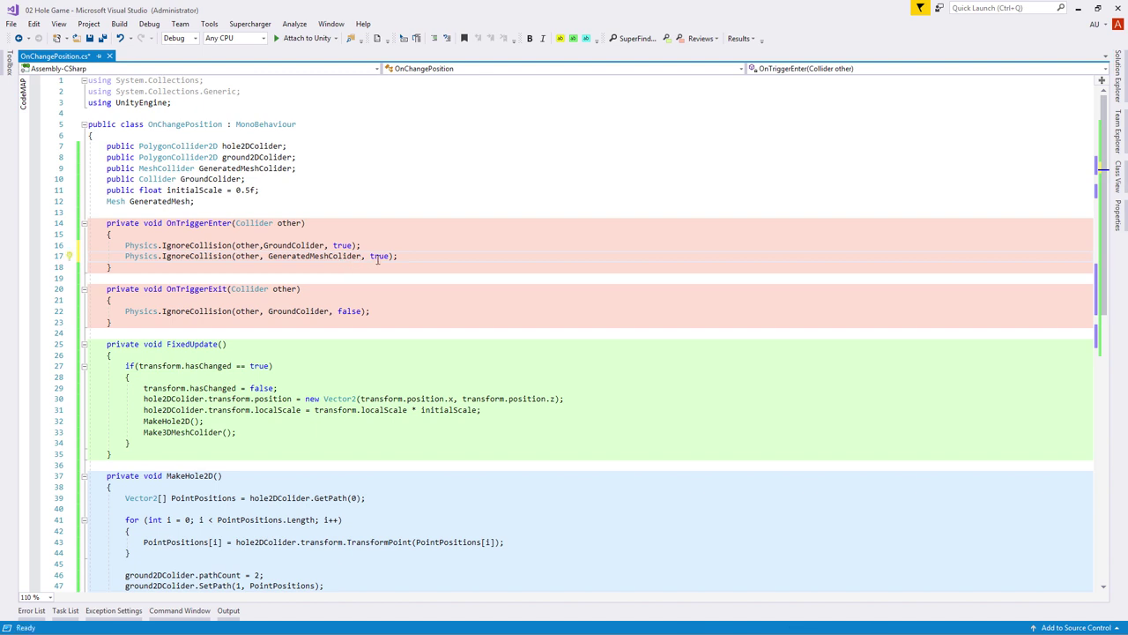
double_click(379, 255)
text(false)
key(Home)
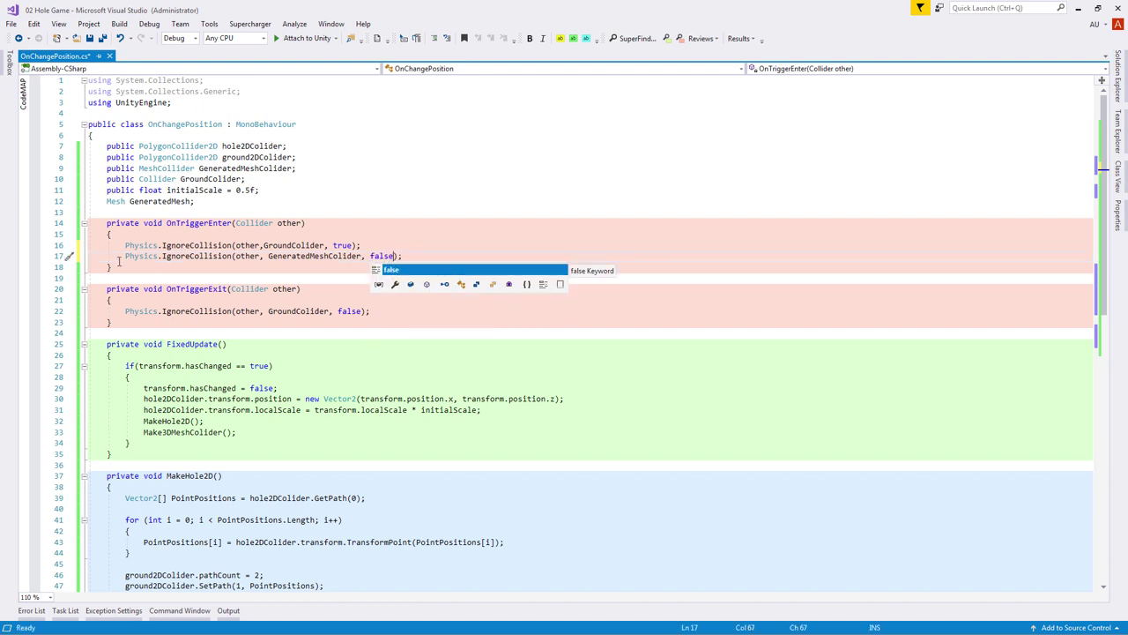
- Add Physics.IgnoreCollision(other, GeneratedMeshColider, true) to OnTriggerExit and save the script
key(shift+End)
click(381, 310)
key(Return)
key(ctrl+v)
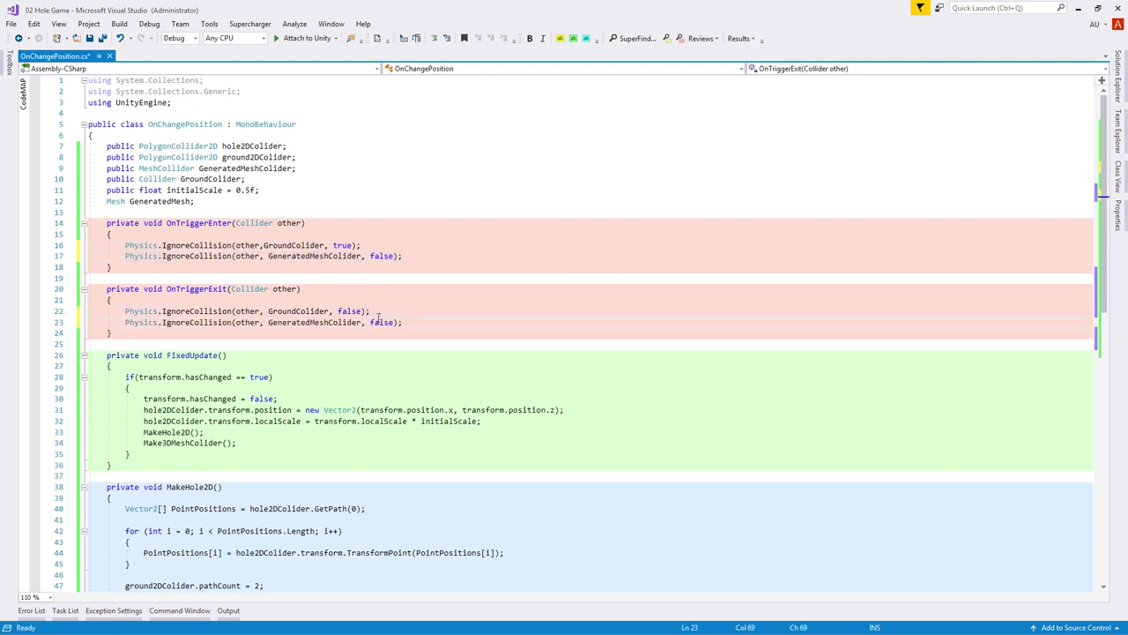
double_click(379, 321)
text(true)
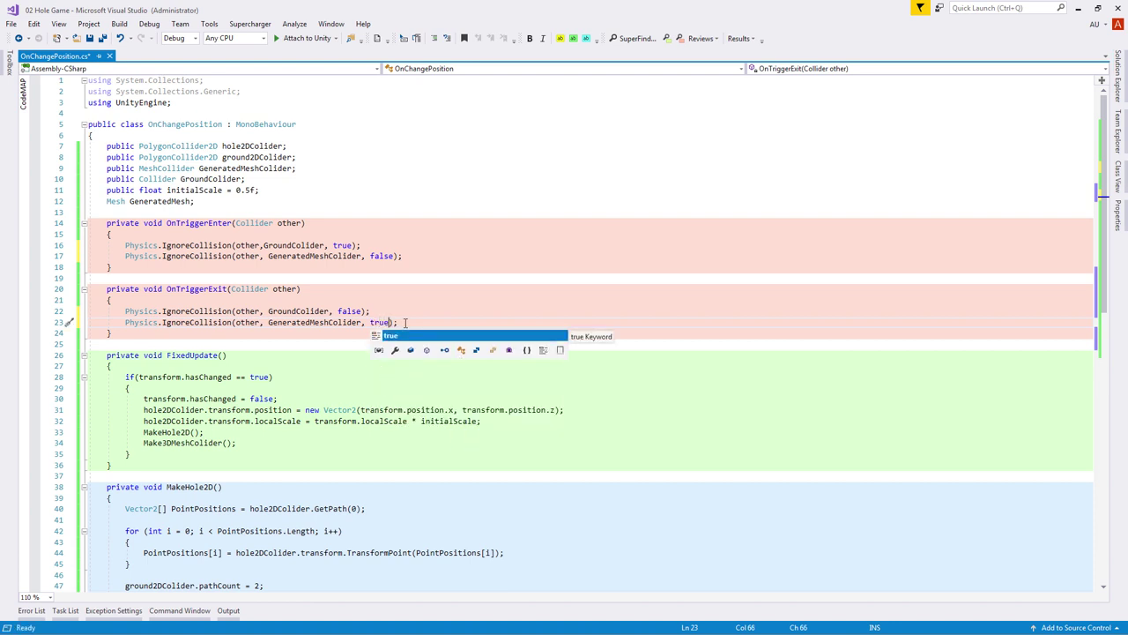
key(End)
key(ctrl+s)
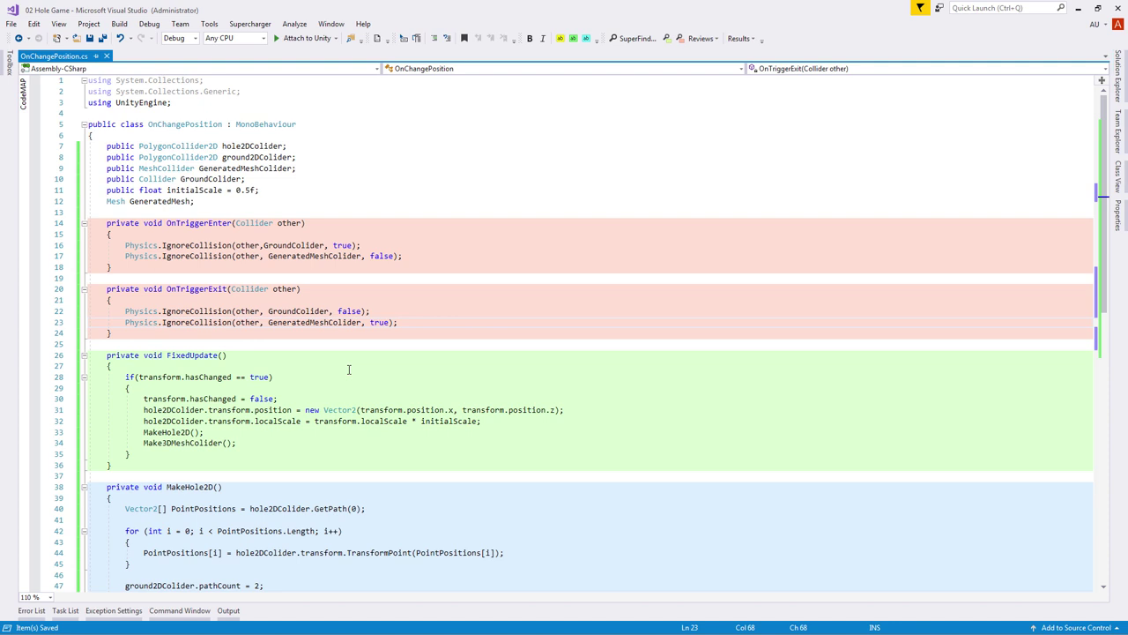
- Add a Start() method declaring GameObject[] AllGOs = FindObjectsOfType(typeof(GameObject)) as GameObject[]
key(ctrl+z)
key(ctrl+Return)
key(ctrl+Return)
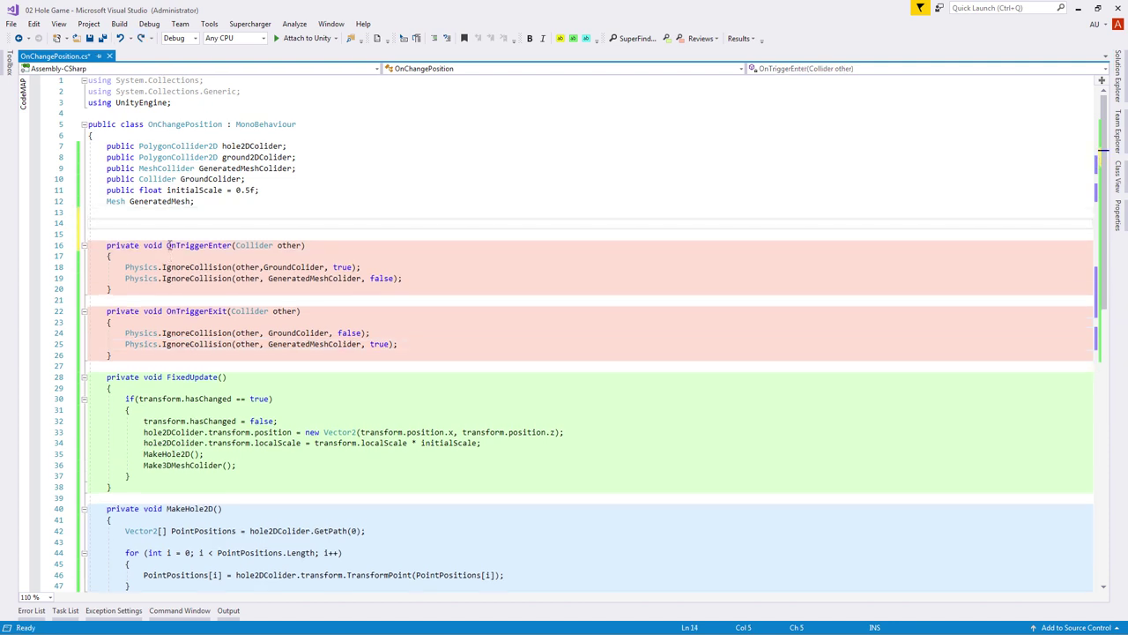
text(start)
key(Tab)
key(Tab)
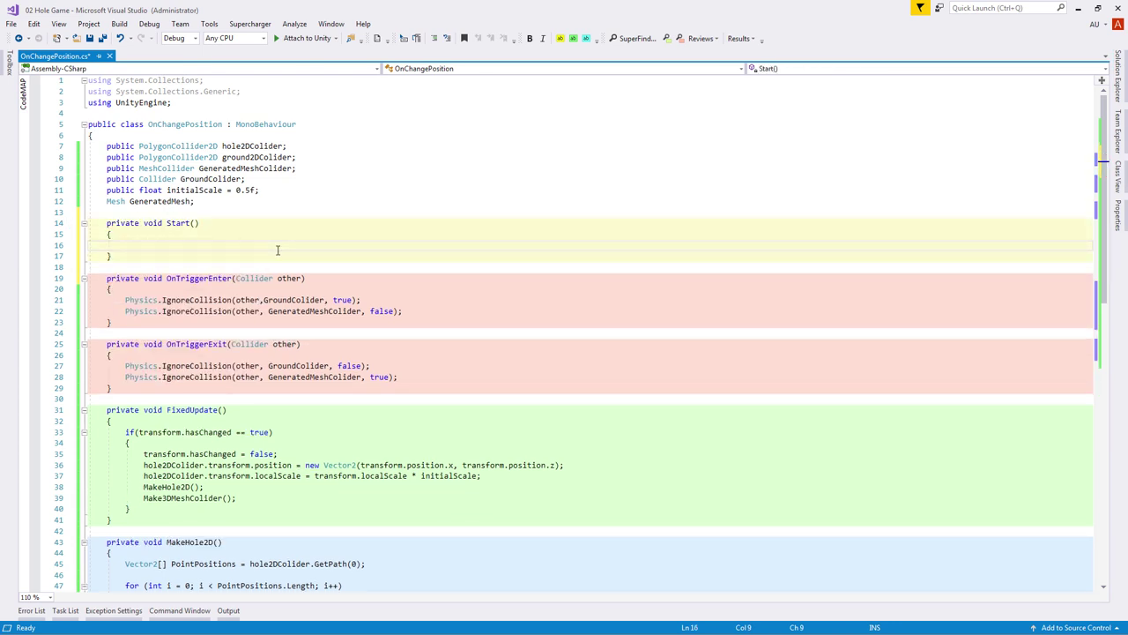
text(Ga)
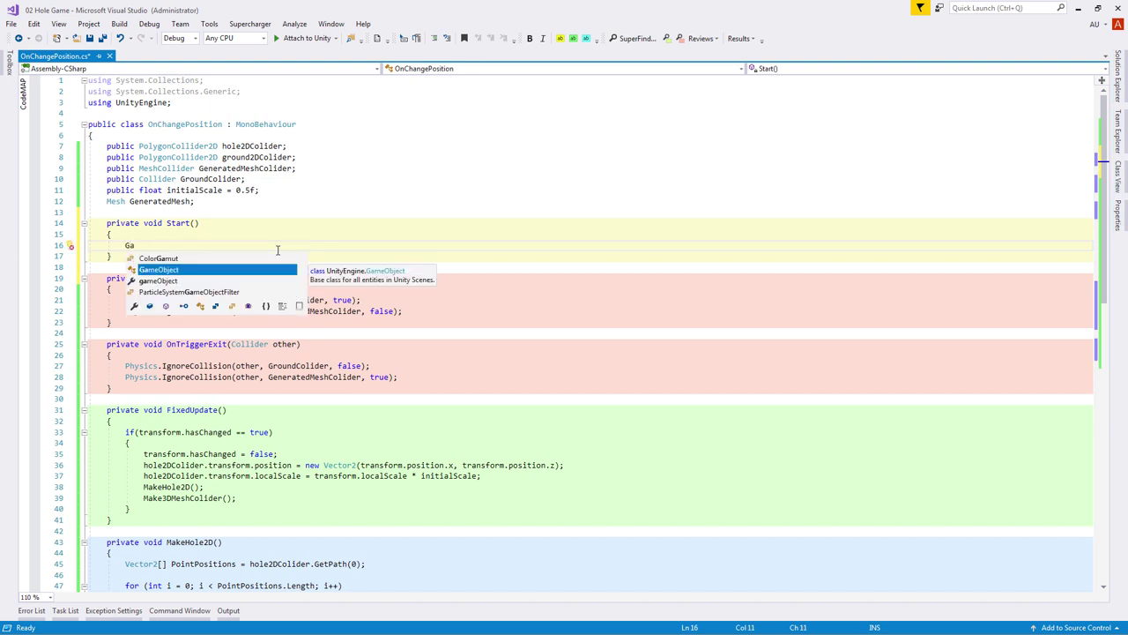
text(meObject[] AllGOs = )
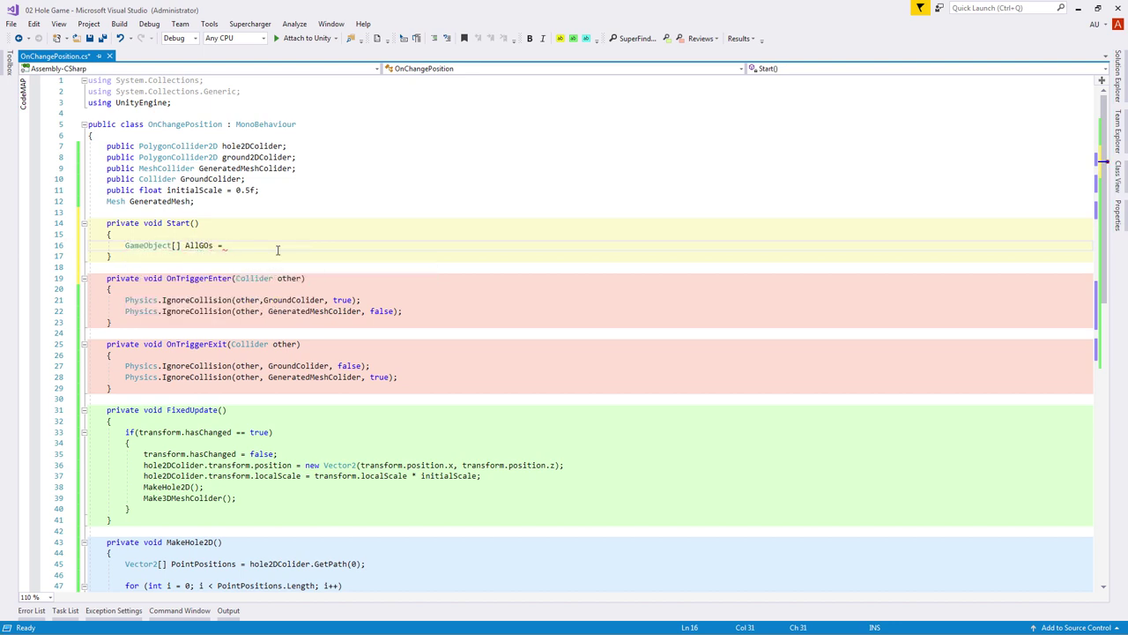
text(FindObjectsOfType)
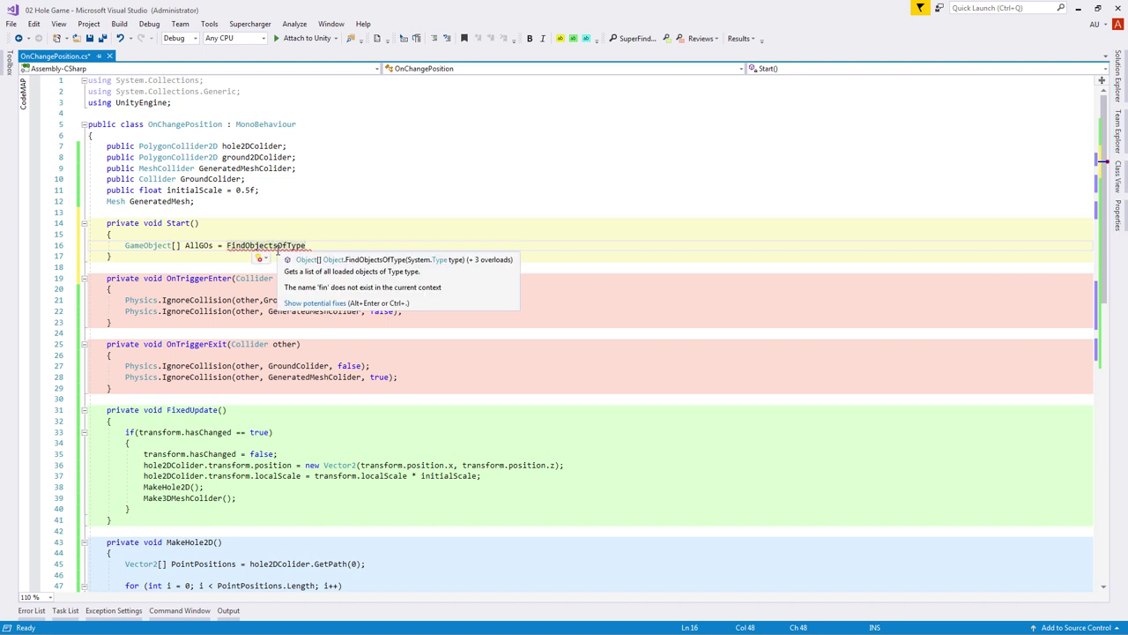
text((typeof(ga)
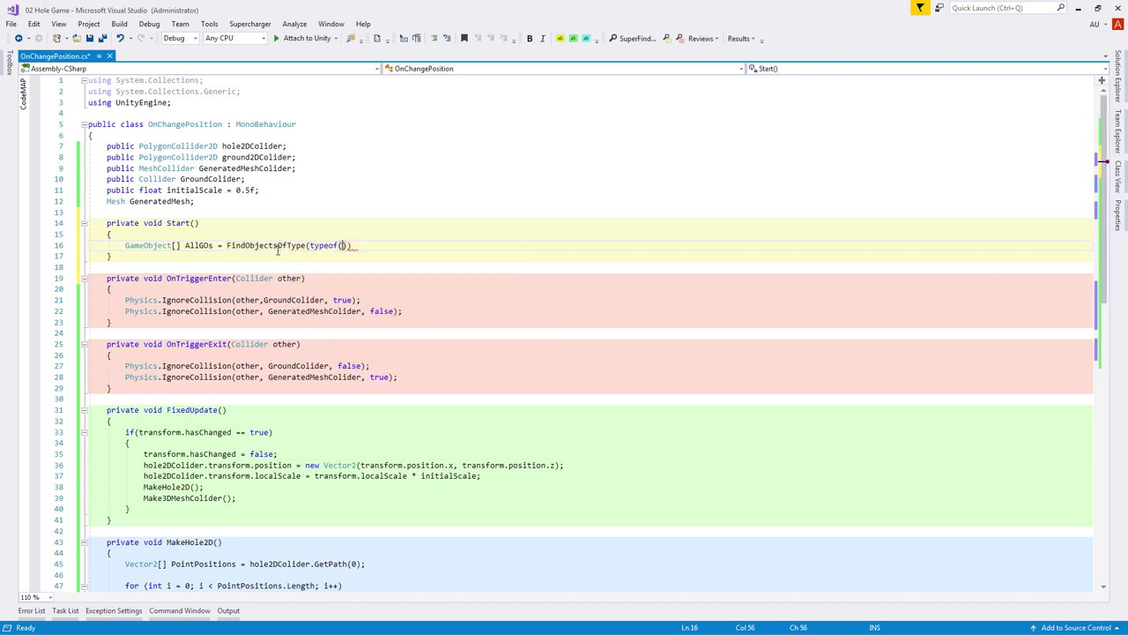
text()) as g)
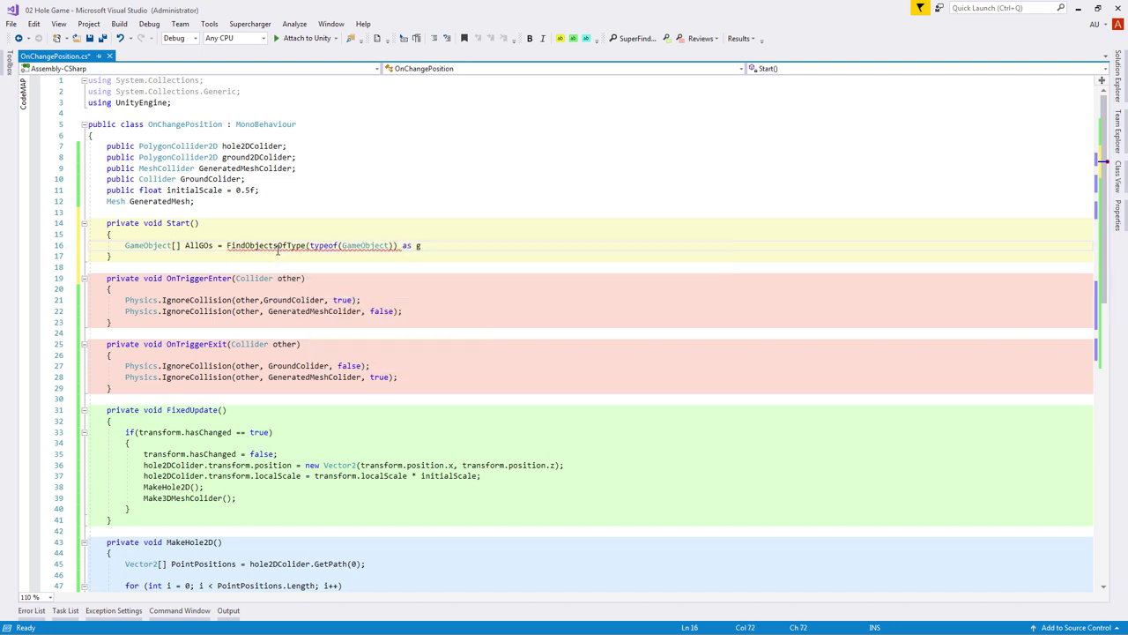
text(ameObject[];)
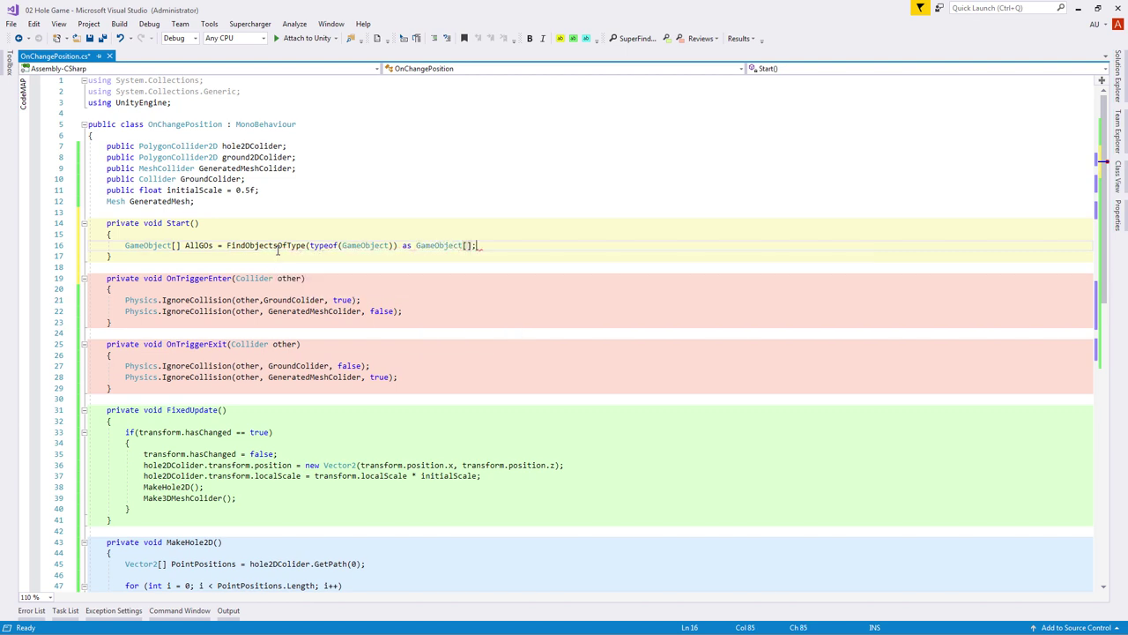
key(Return)
- Add a foreach loop over AllGOs inside Start()
text(fore)
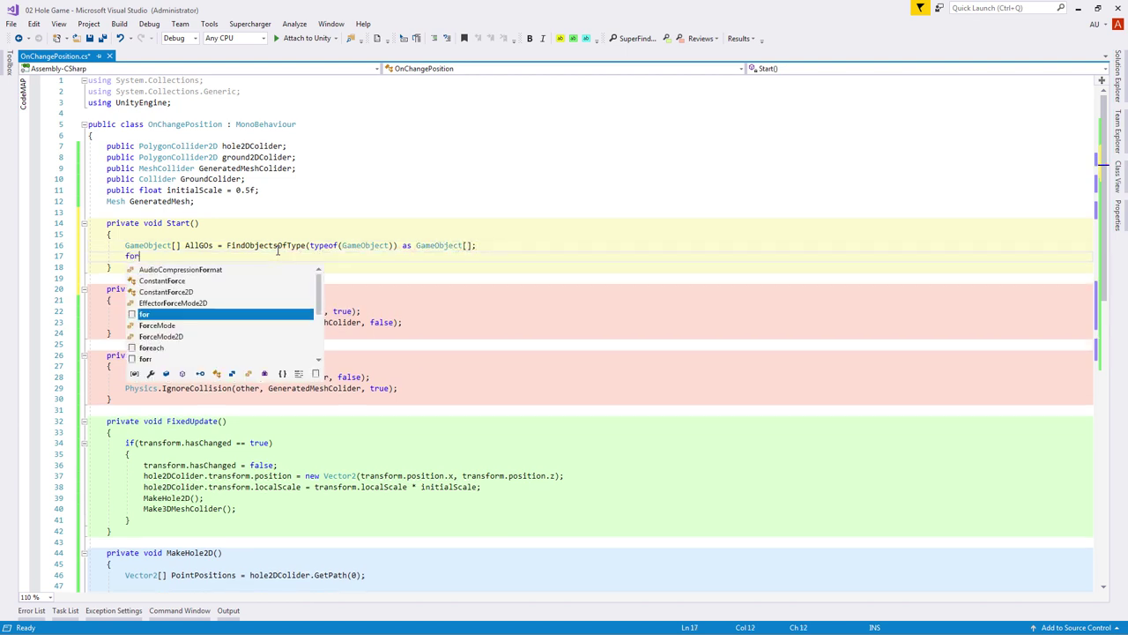
key(Tab)
key(Tab)
text(go)
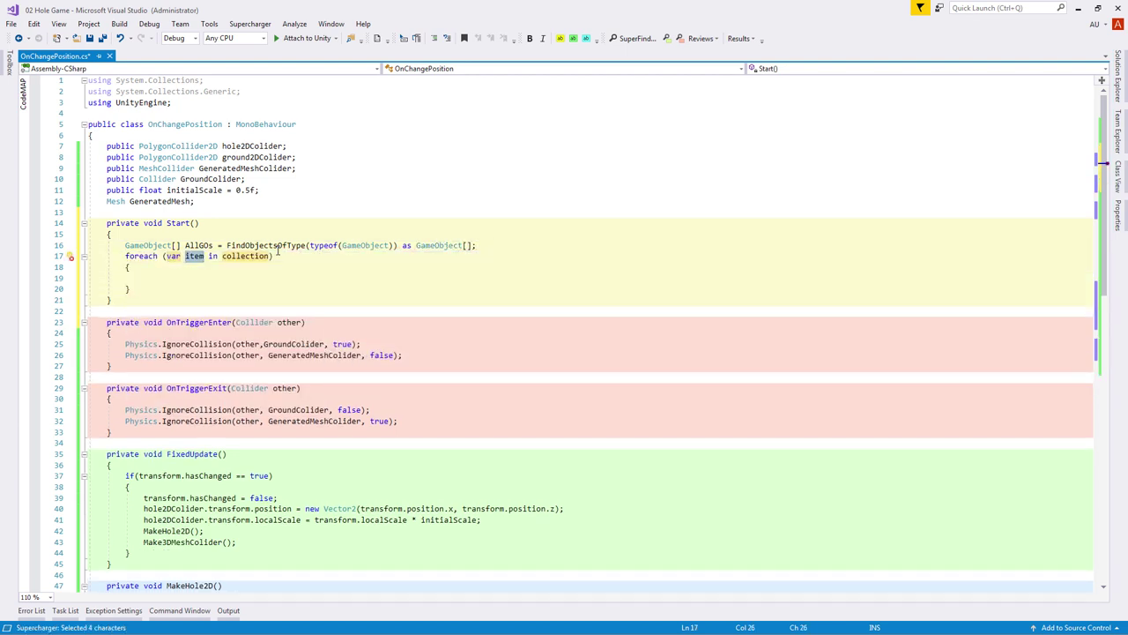
key(Tab)
text(AllGOs)
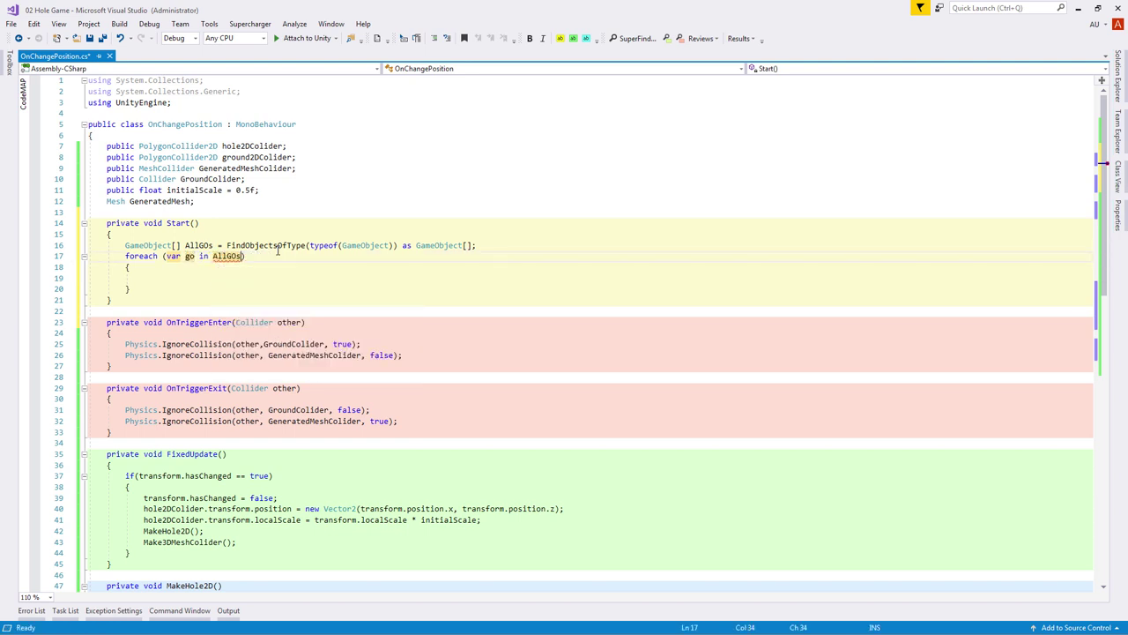
key(Return)
- Make Obstacles-layer objects ignore collisions with GeneratedMeshColider via Physics.IgnoreCollision
text(if )
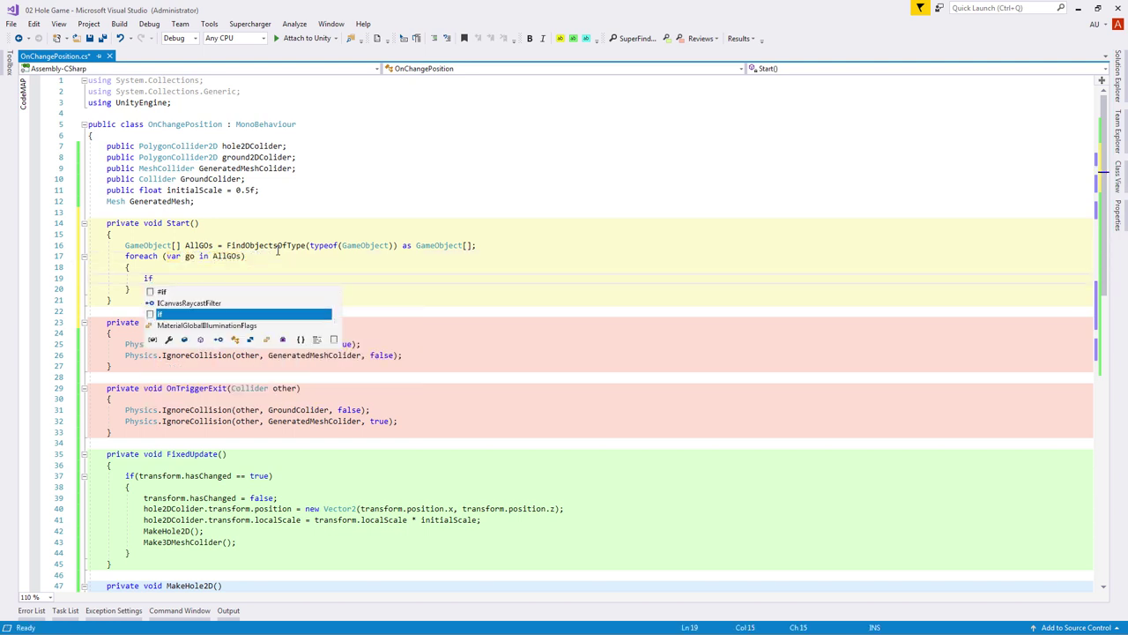
text((go.layer )
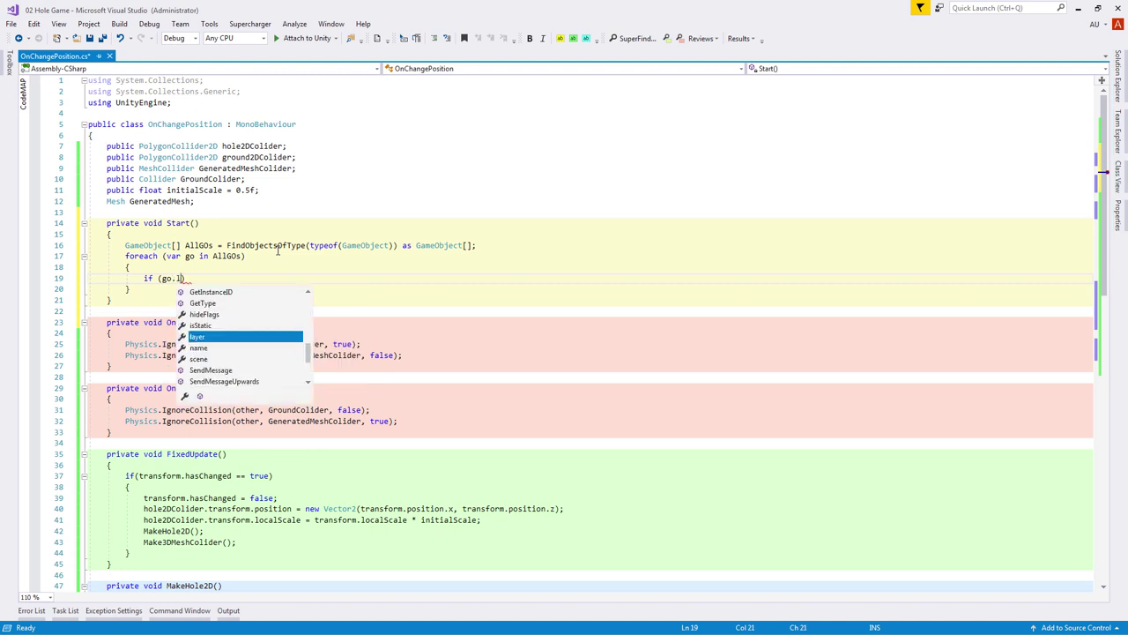
text(== LayerMask.)
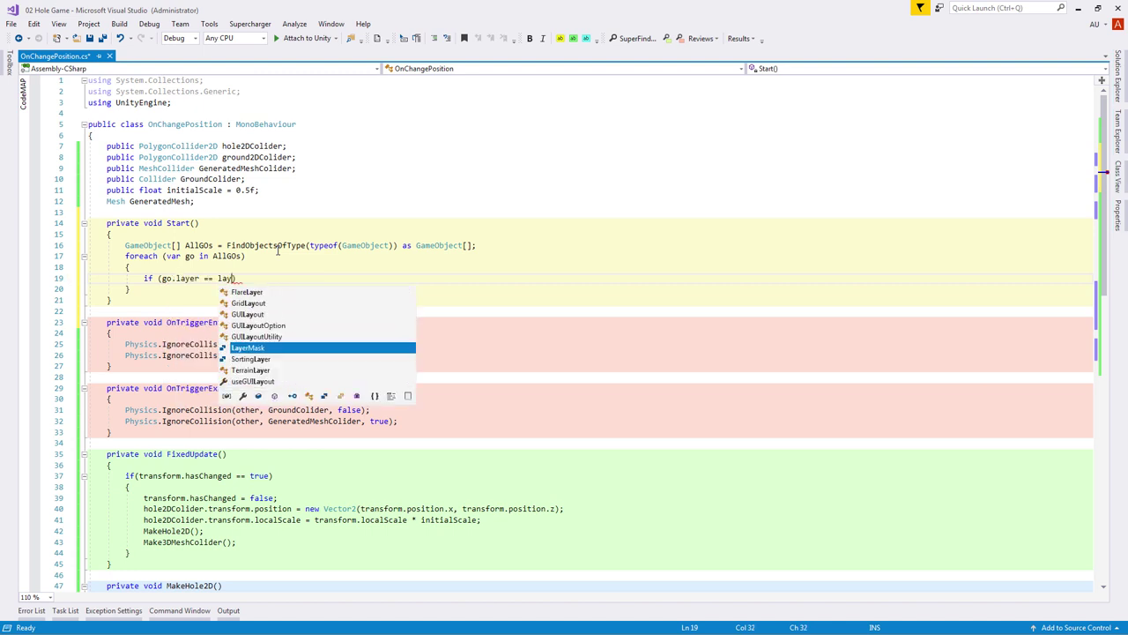
text(NameToLayer()
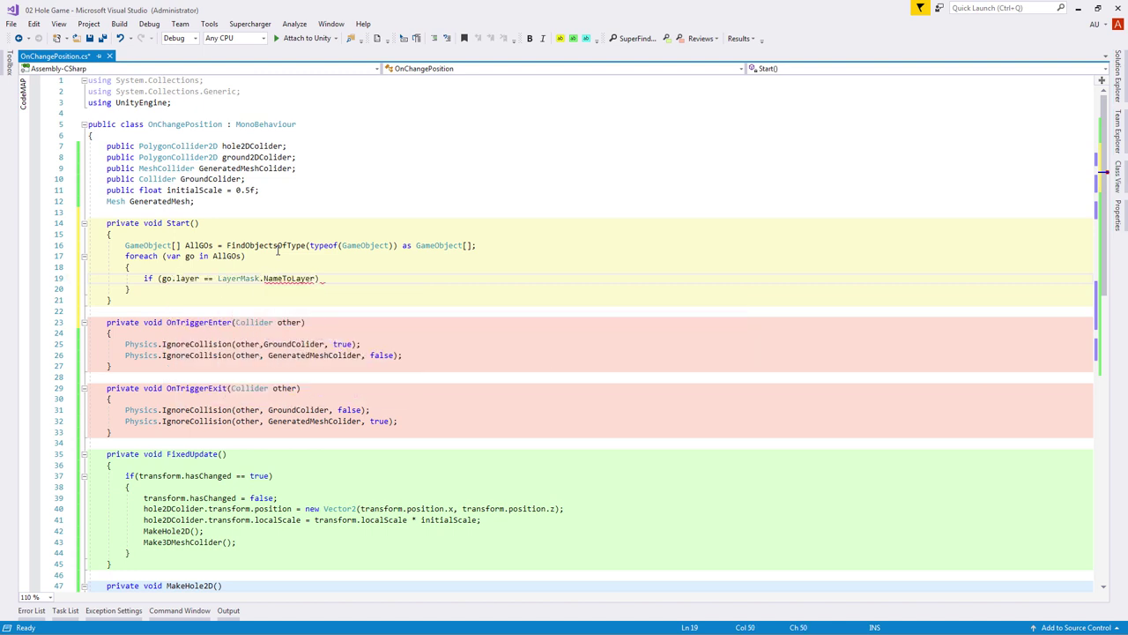
text("Obstacles)
key(Return)
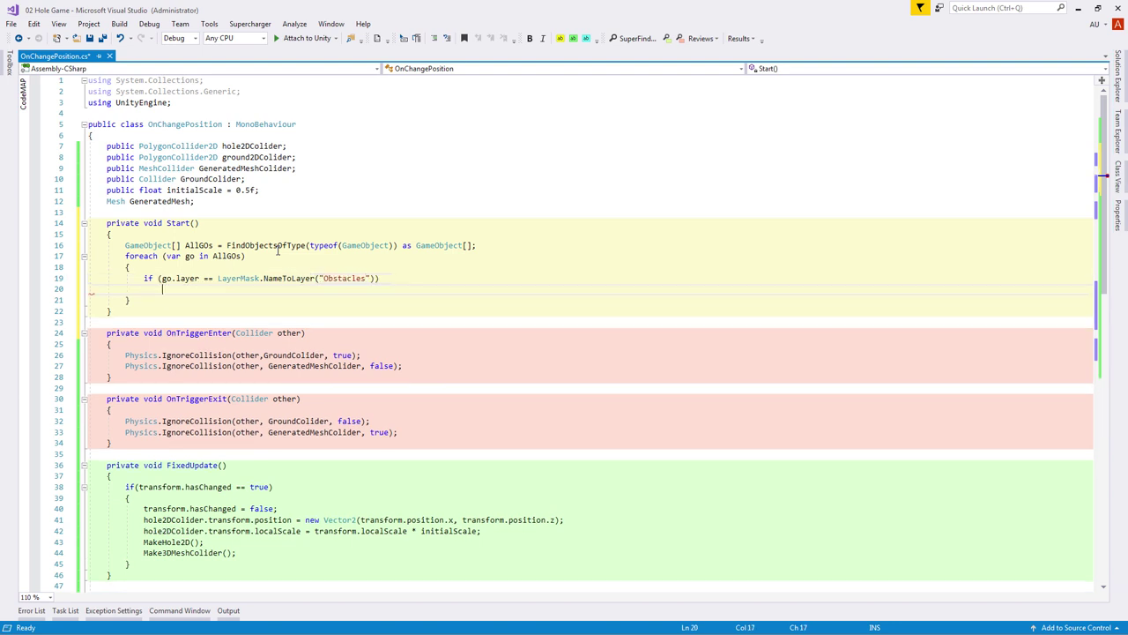
text({)
key(Return)
text(Physics.)
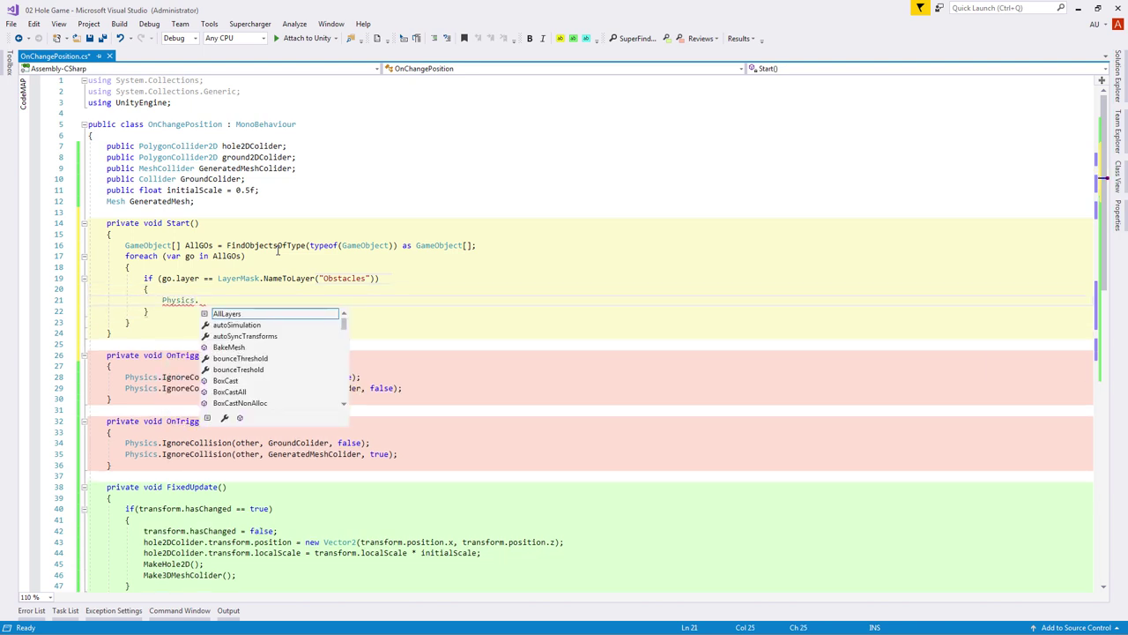
text(IgnoreCollision())
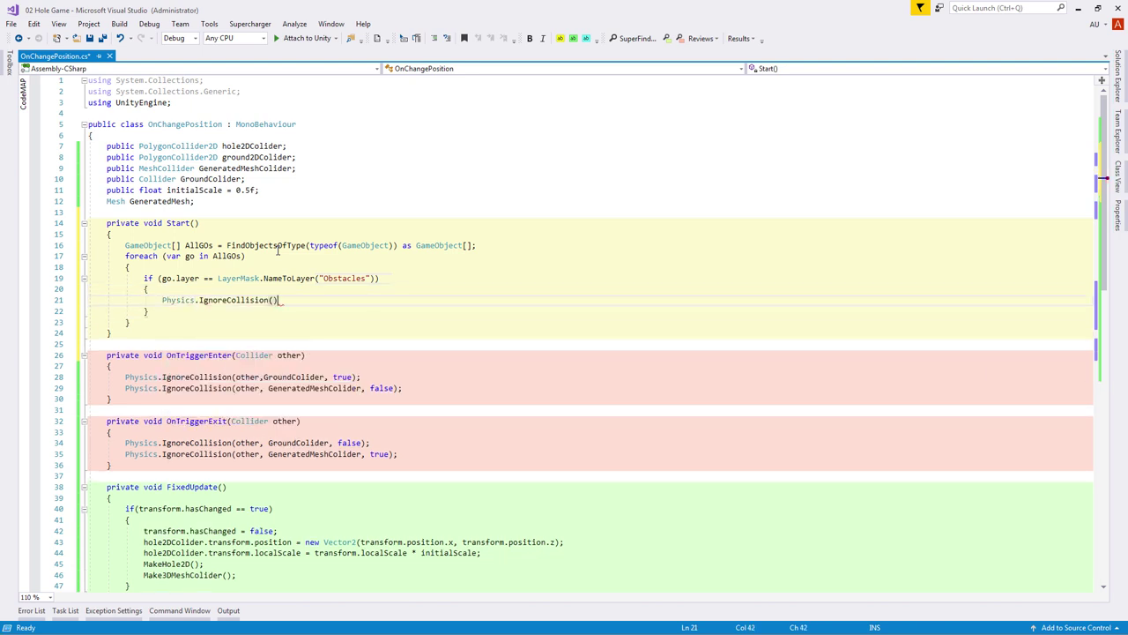
text(go.GetComponent)
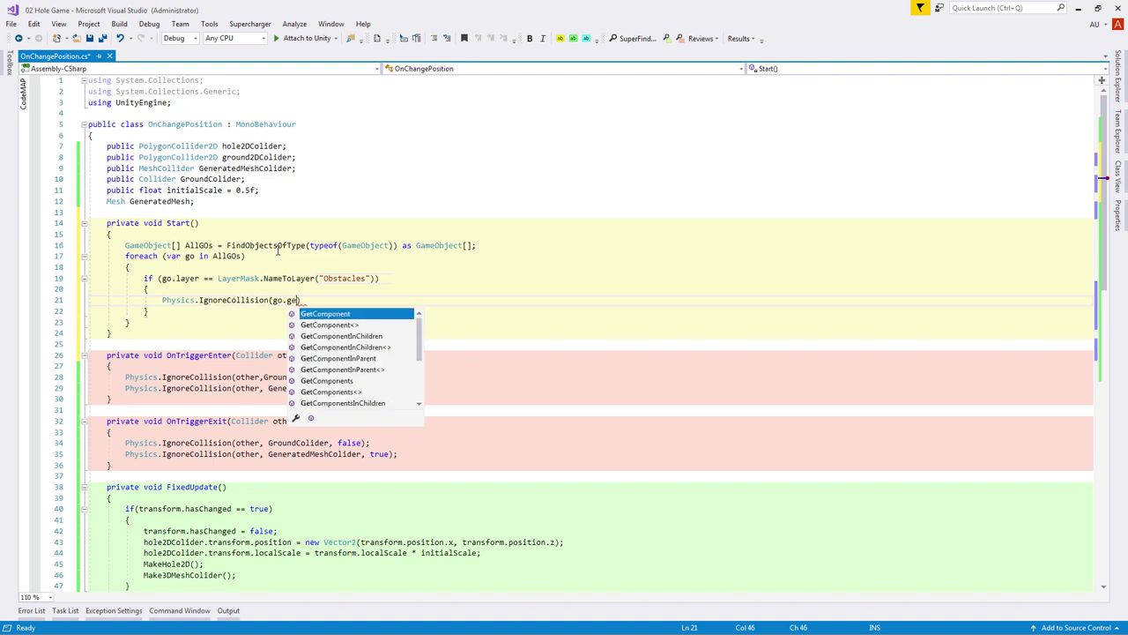
text(<Collider)
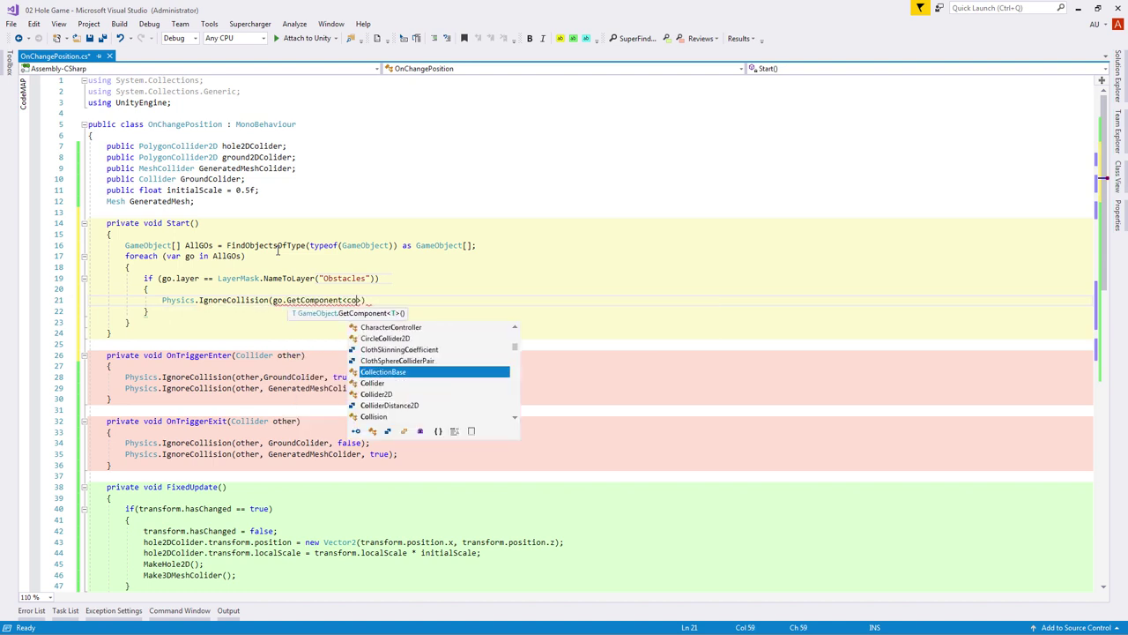
text(>(),)
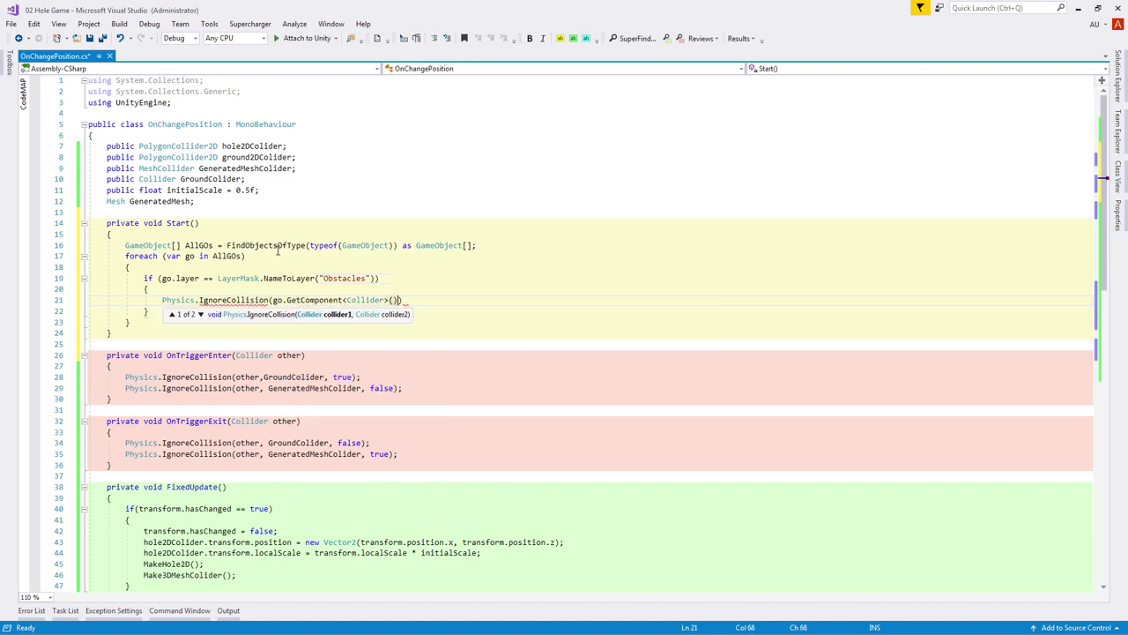
text( GeneratedMeshColider)
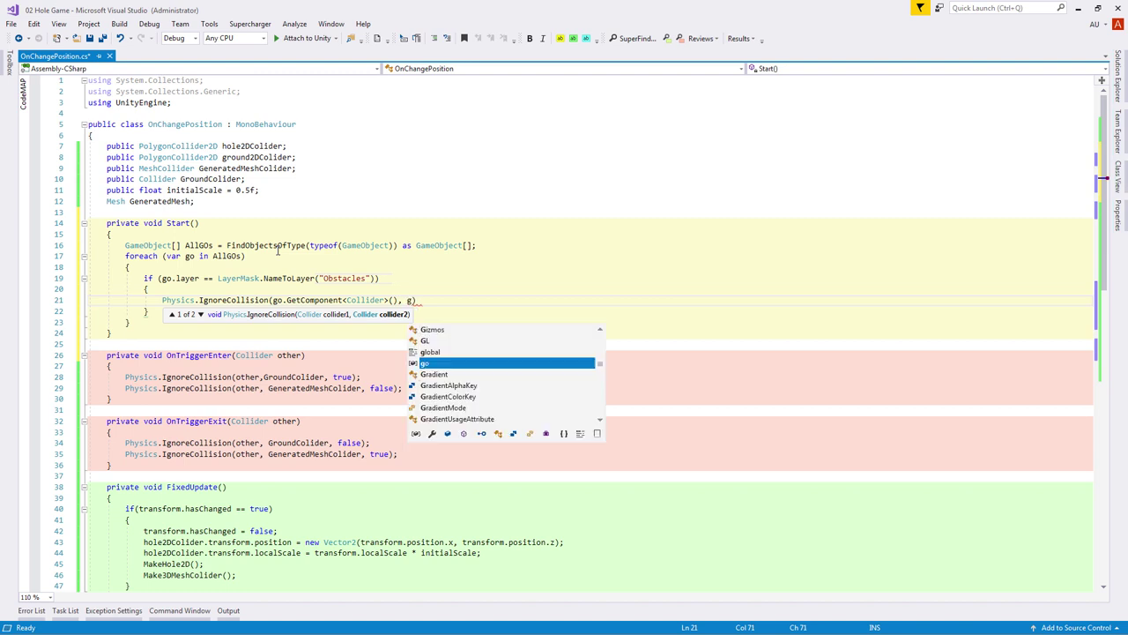
text(,)
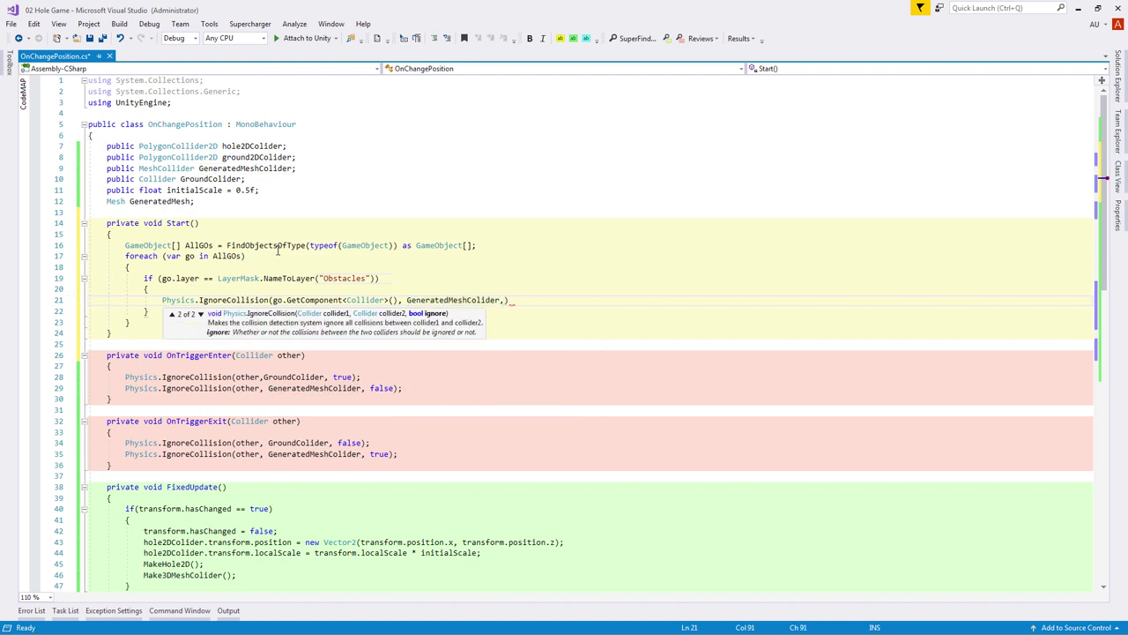
text( true);)
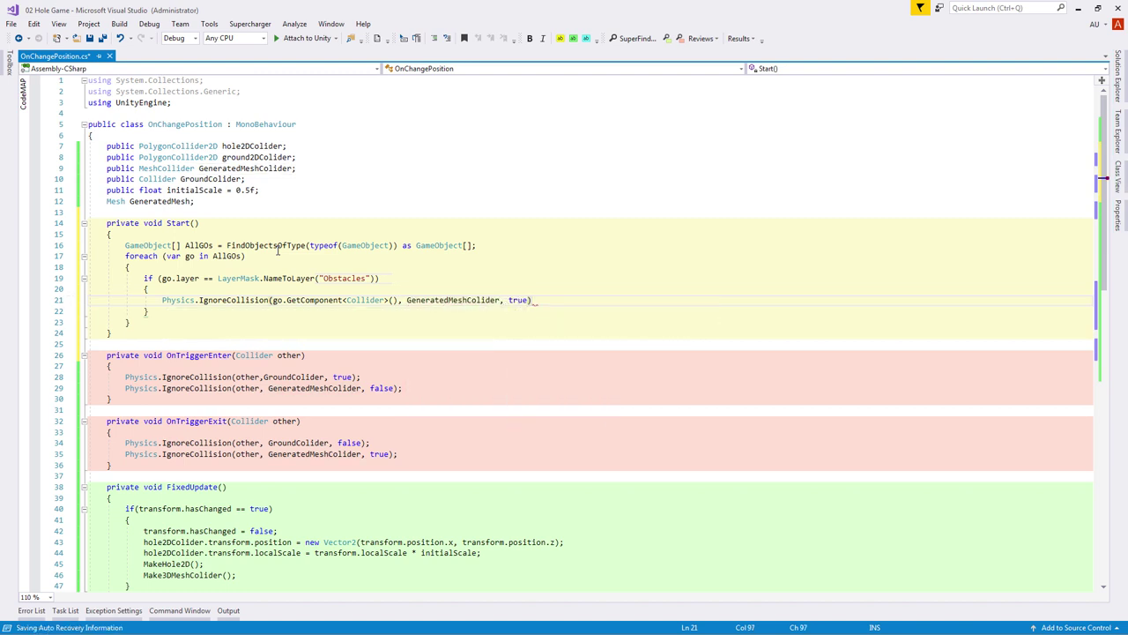
click(1077, 8)
- Put HoleParent alone, not its children, on the GroundHole layer
click(64, 107)
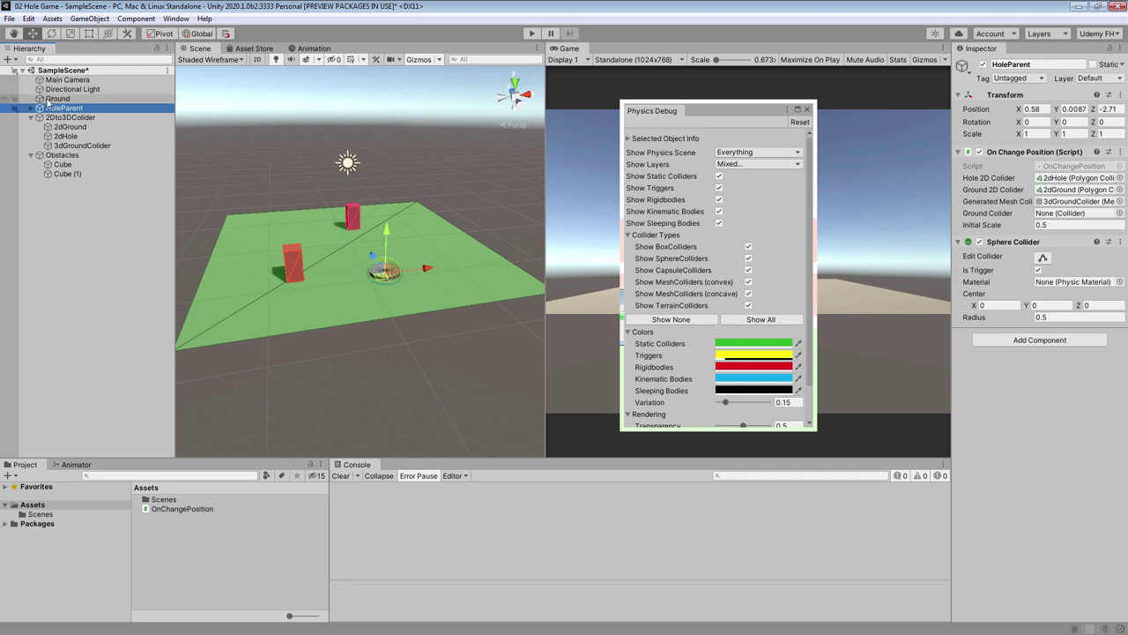
drag(58, 98, 1076, 214)
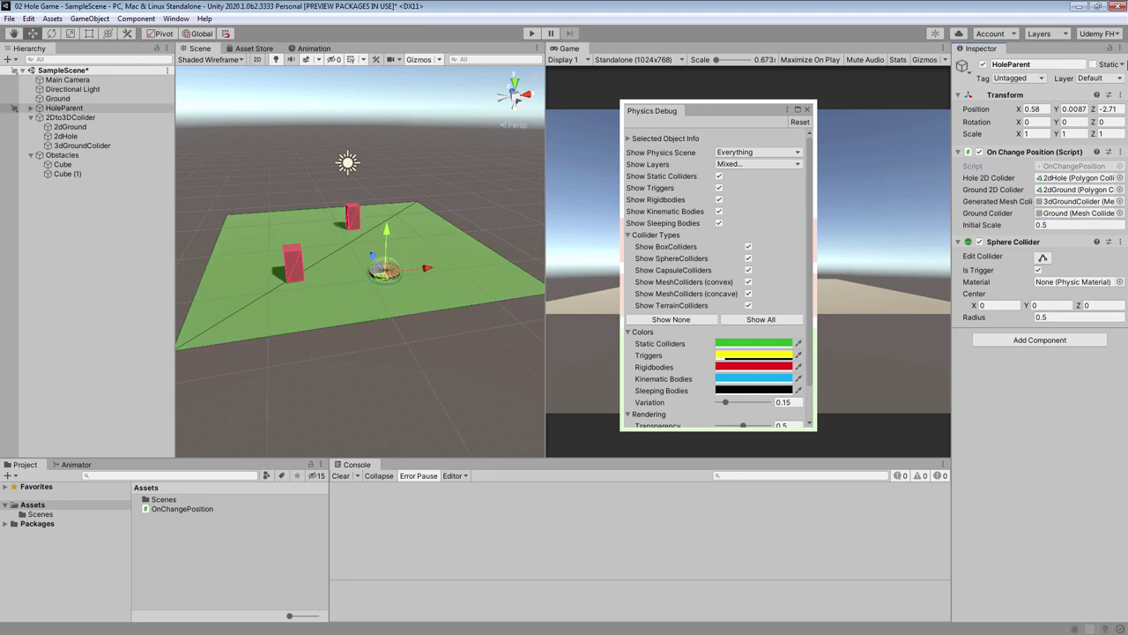
click(1099, 80)
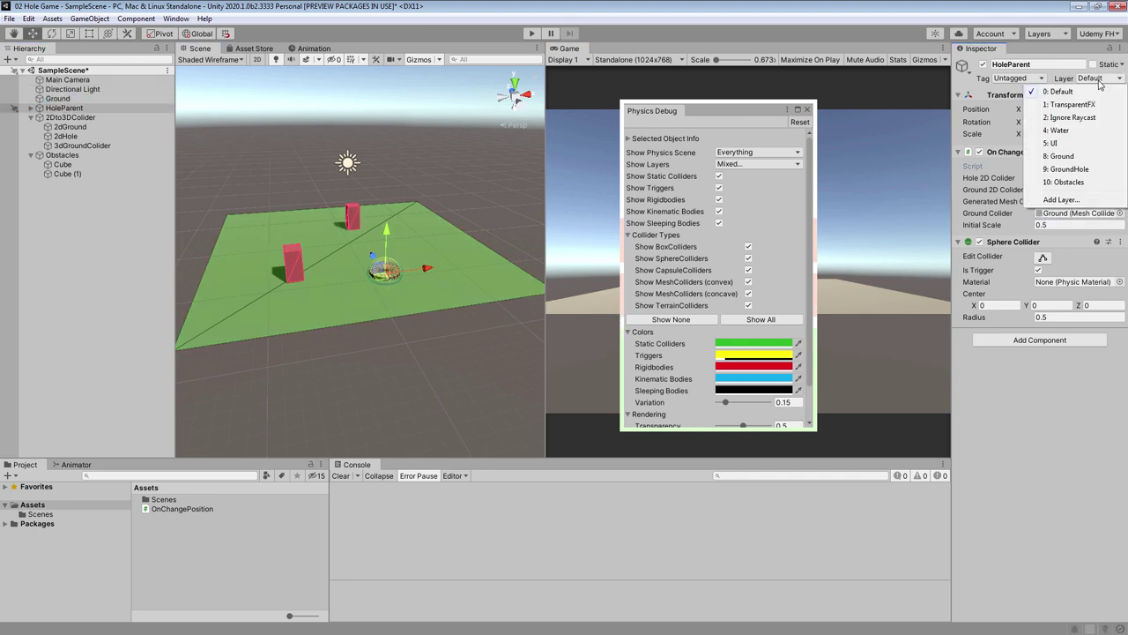
click(1068, 169)
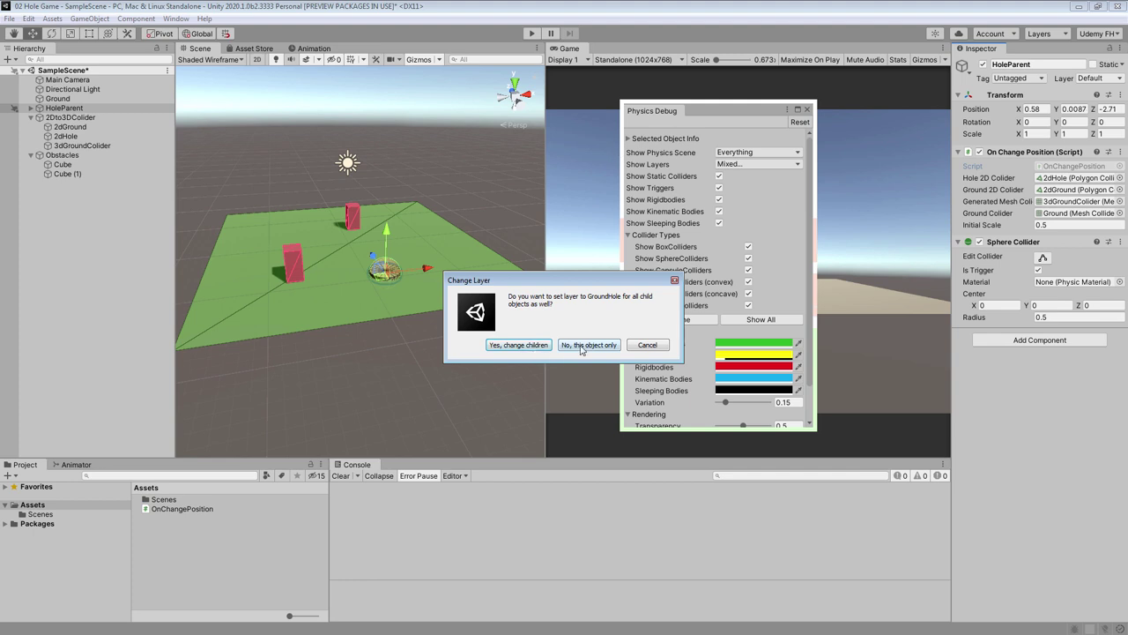
click(584, 344)
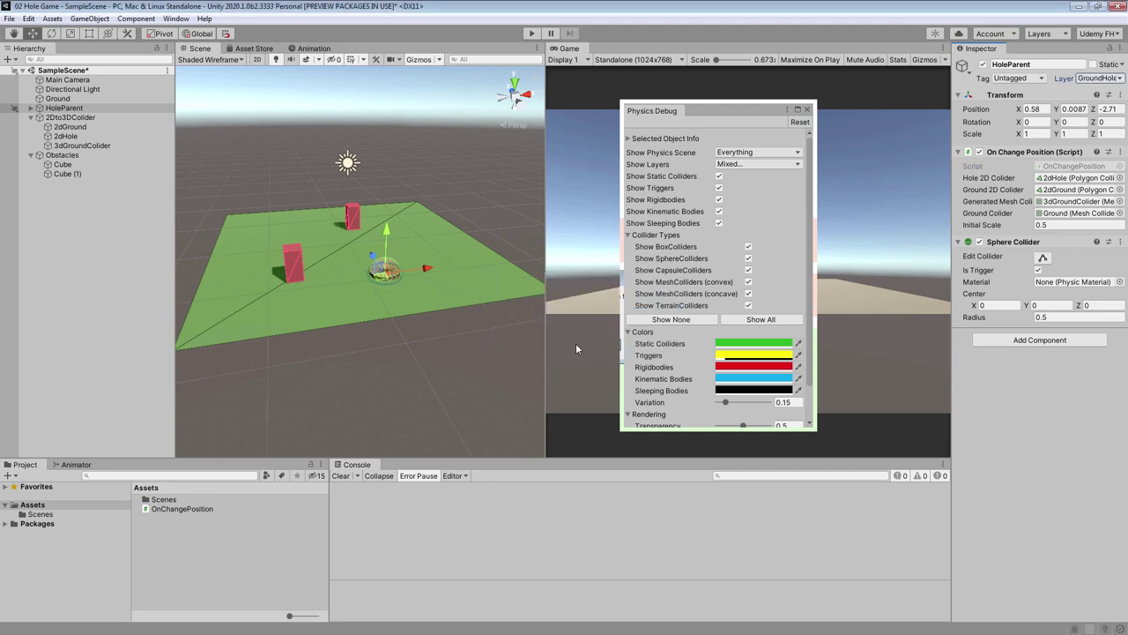
- Play-test moving the hole under the obstacles, then stop and close Physics Debug
click(532, 32)
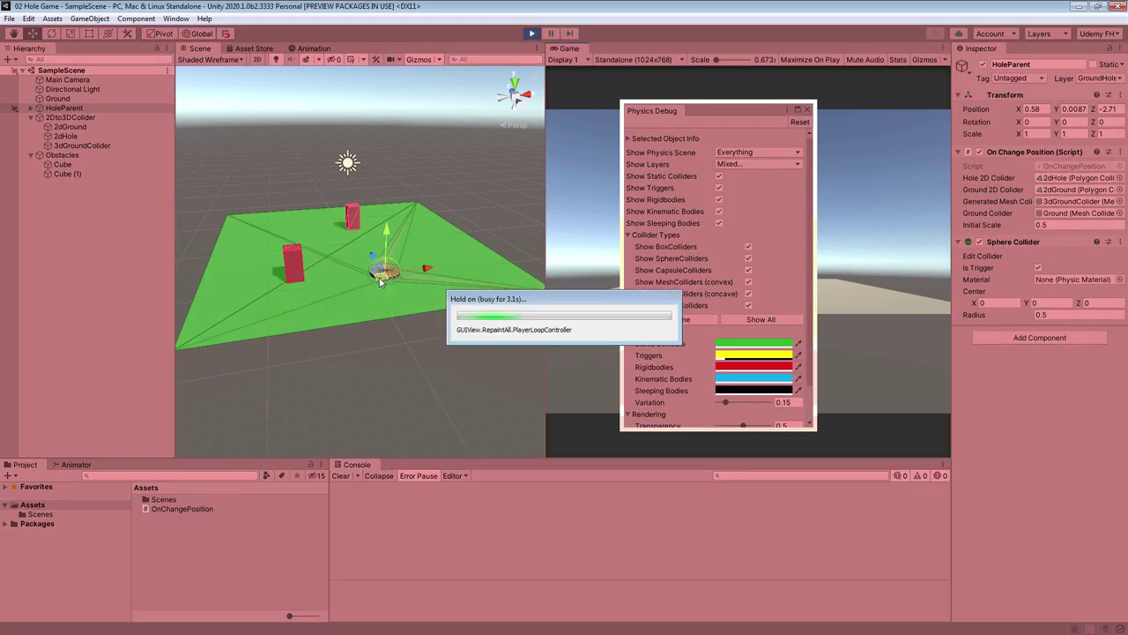
mouse_move(370, 282)
mouse_down()
mouse_move(283, 289)
mouse_move(351, 227)
mouse_move(356, 270)
mouse_move(366, 272)
mouse_up()
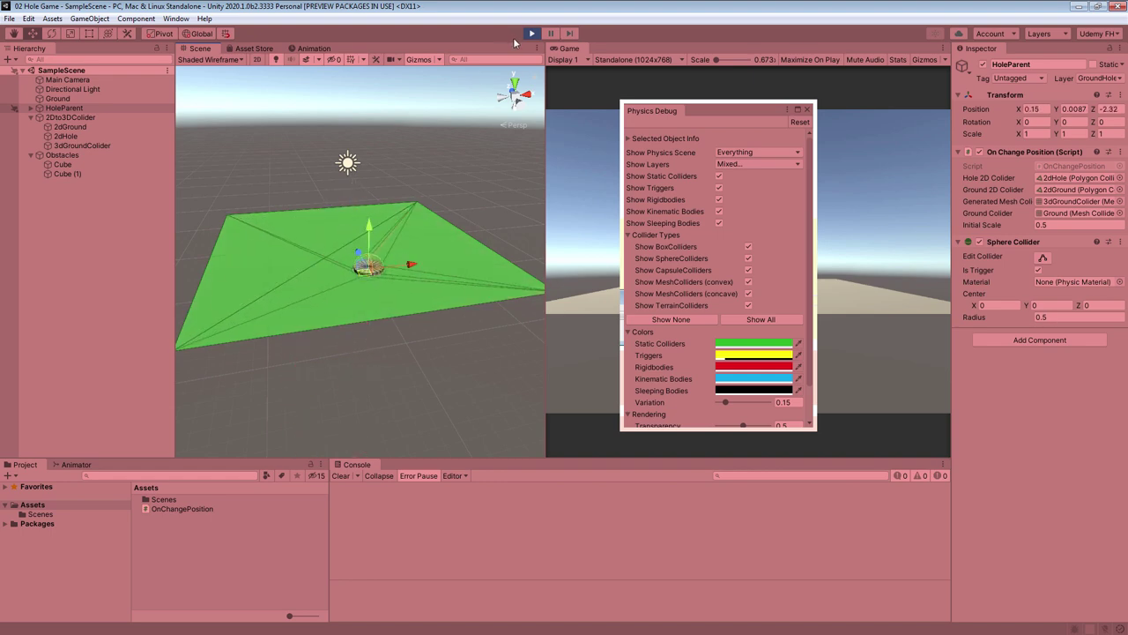
click(532, 33)
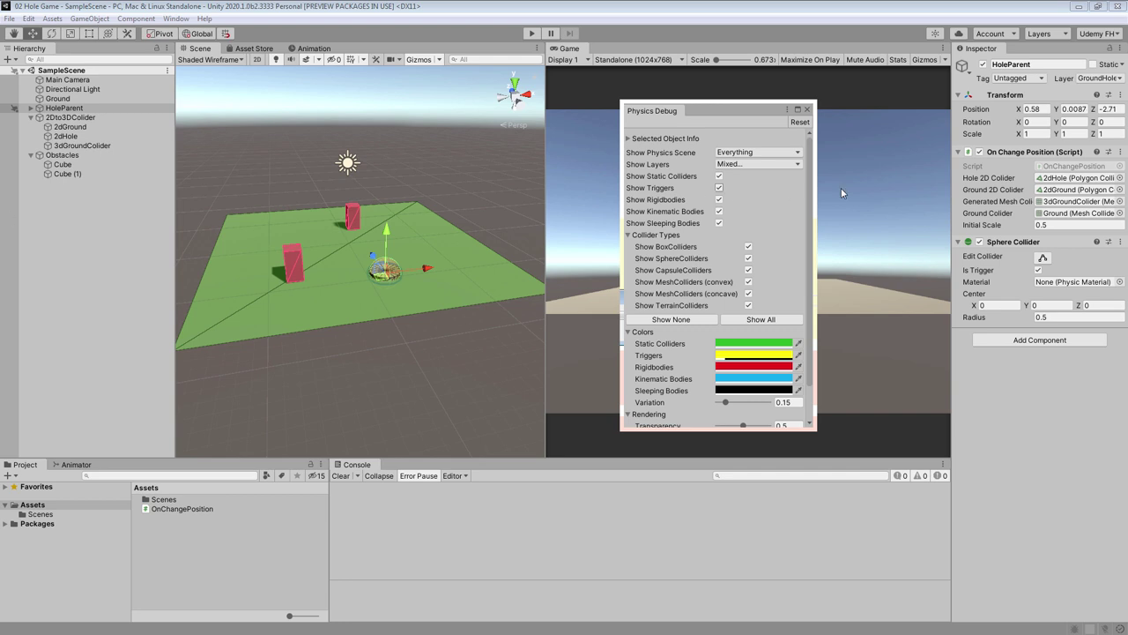
click(806, 110)
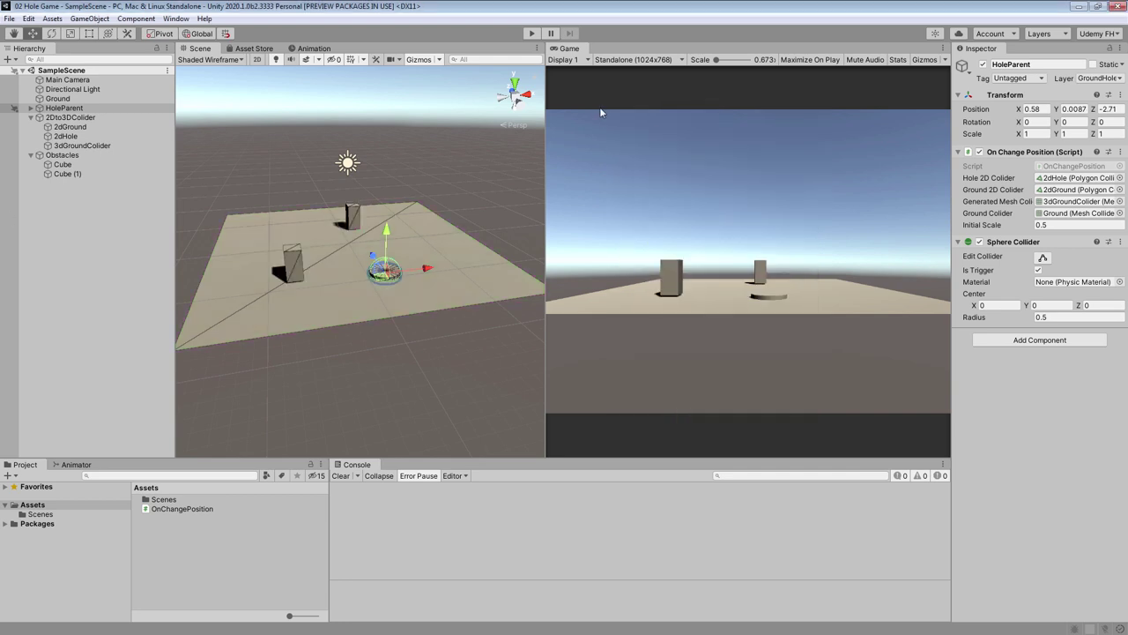
- Switch the Scene view to Shaded and rename Hole (1) to Hole Mask
click(211, 59)
click(202, 81)
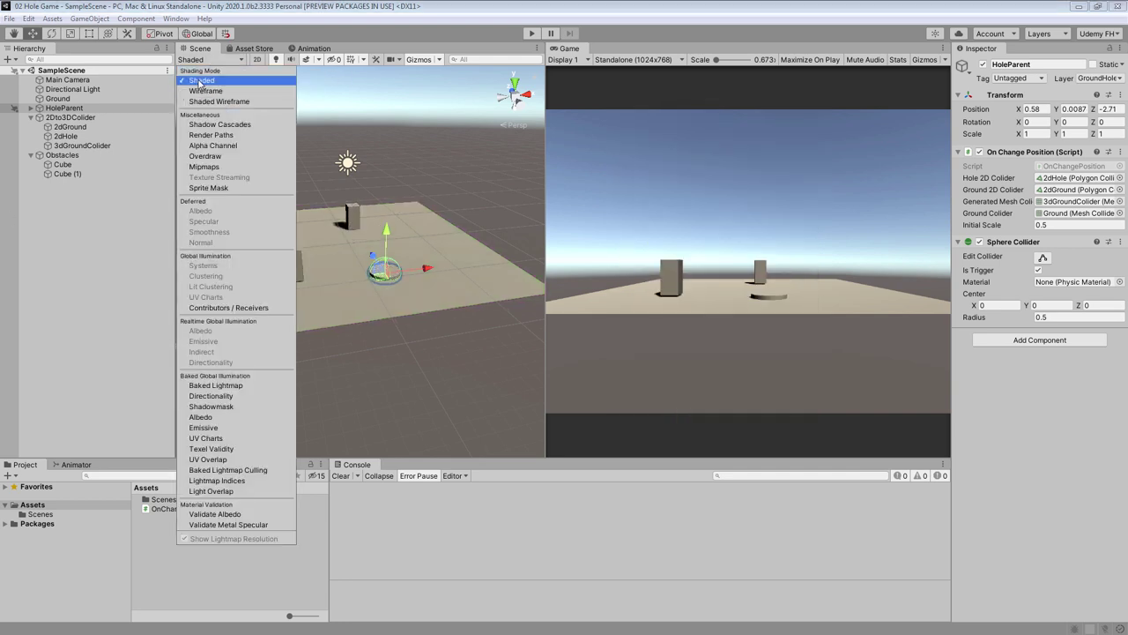
click(399, 407)
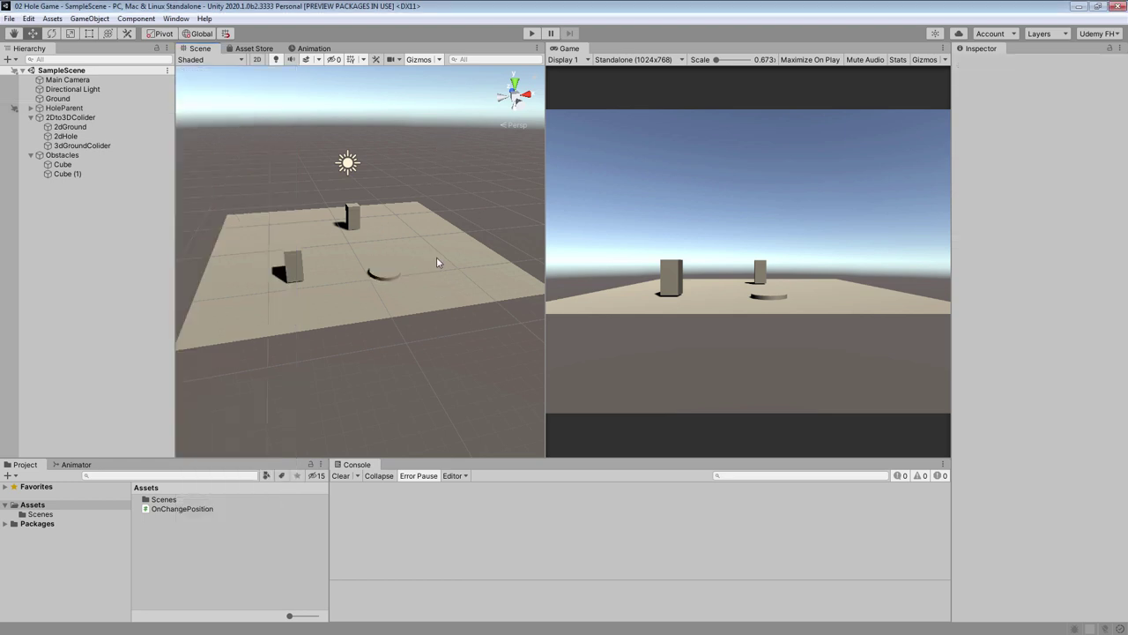
alt+drag(409, 331, 393, 350)
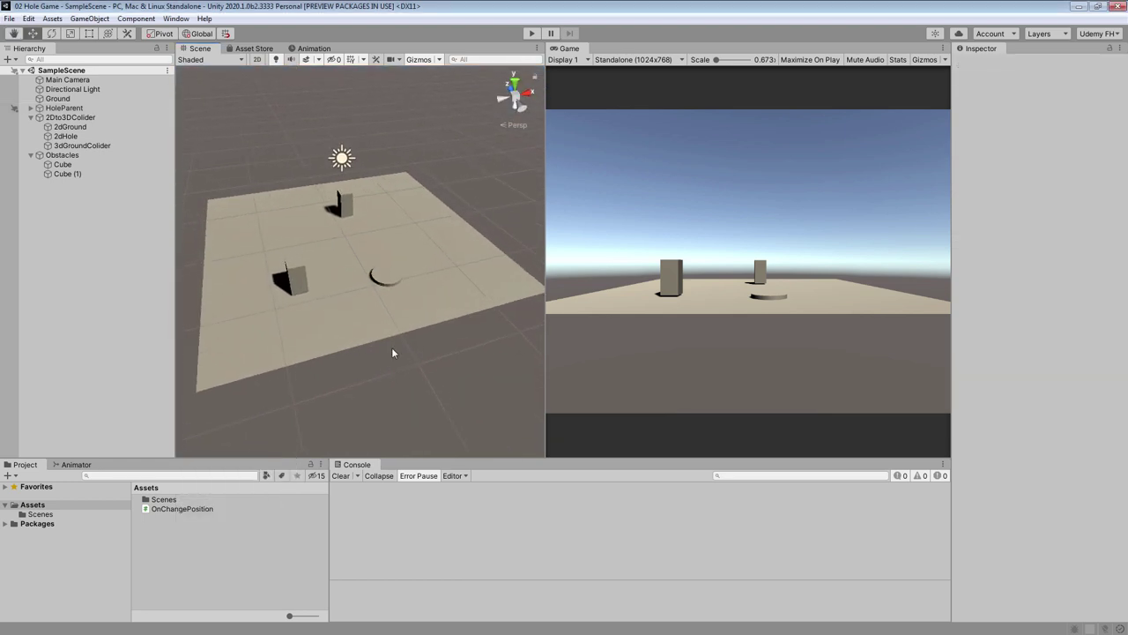
click(31, 107)
click(66, 126)
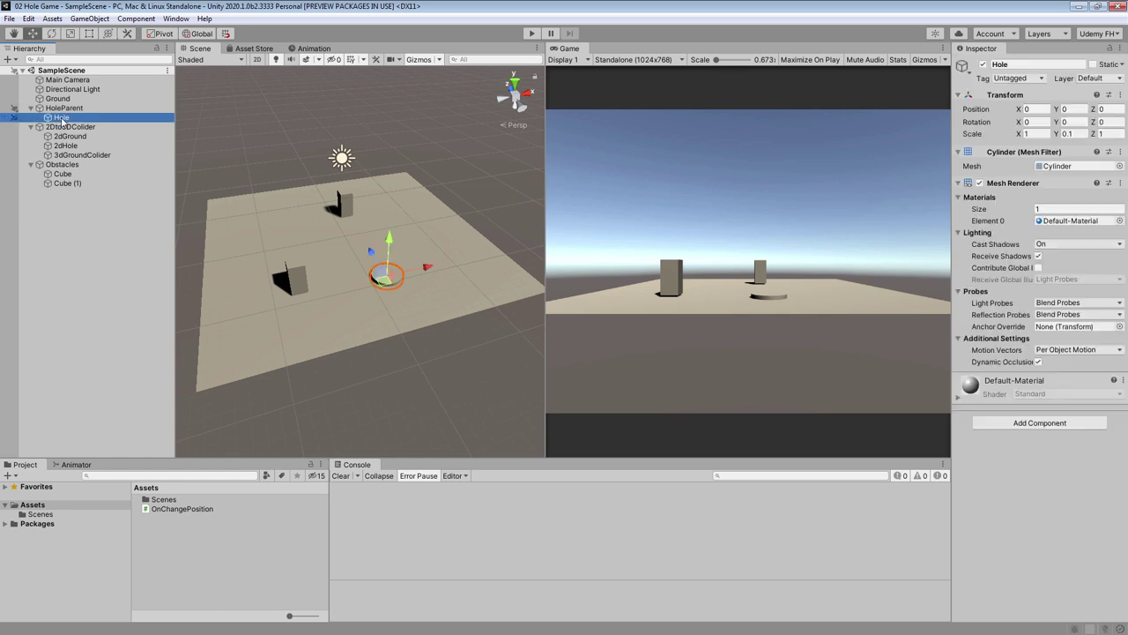
click(73, 128)
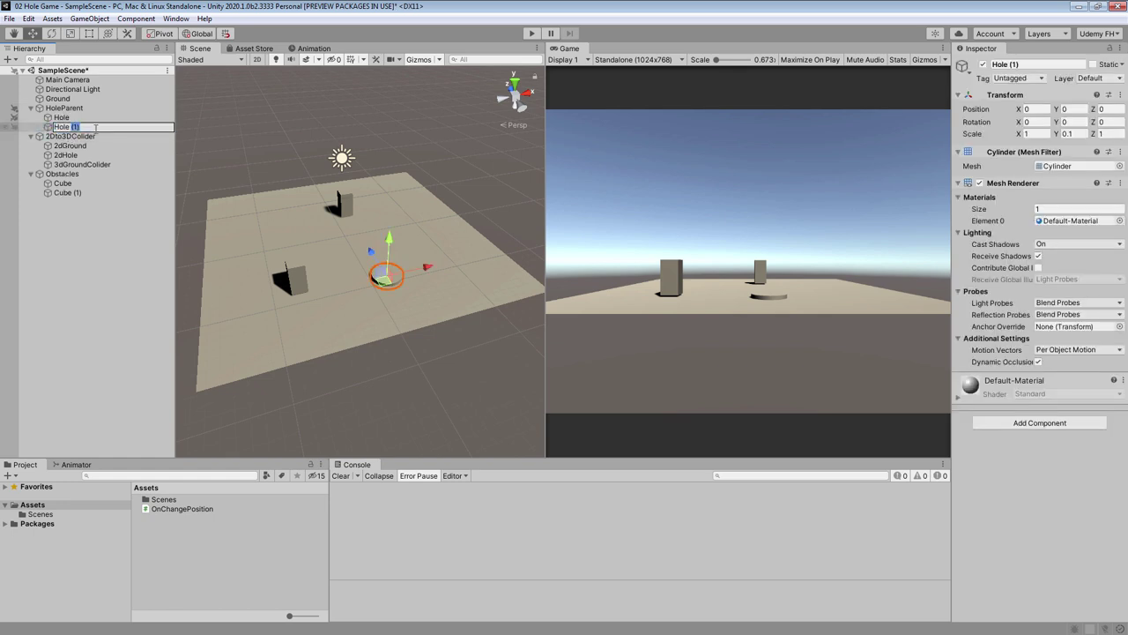
text(Mask)
key(Return)
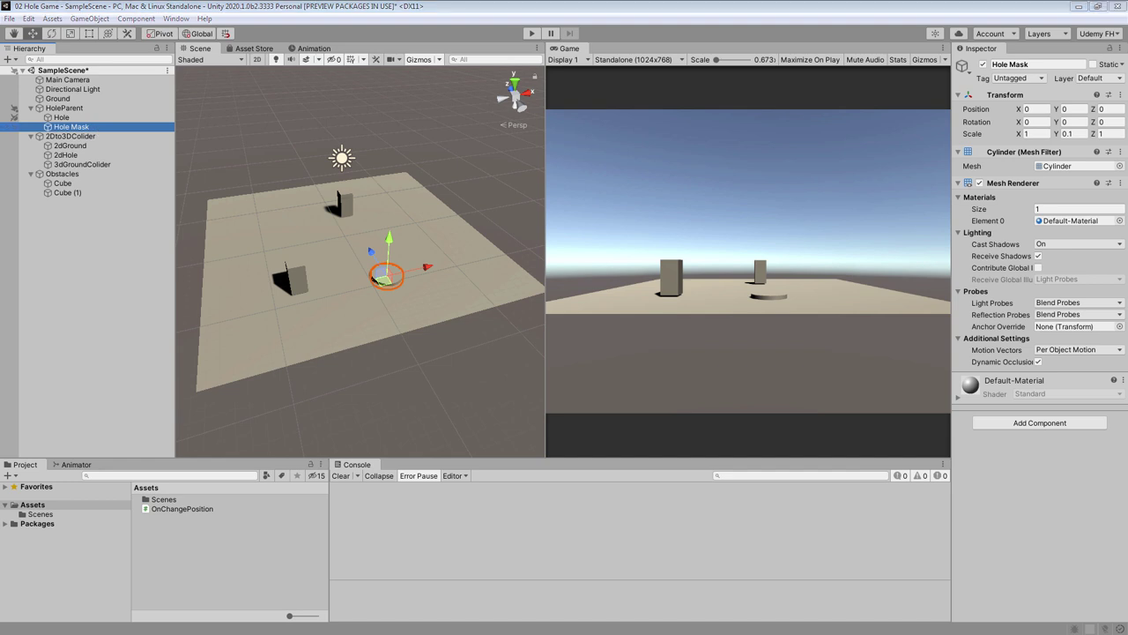
- Give Hole a Y scale of 2 and a Y position of -1.99
click(61, 117)
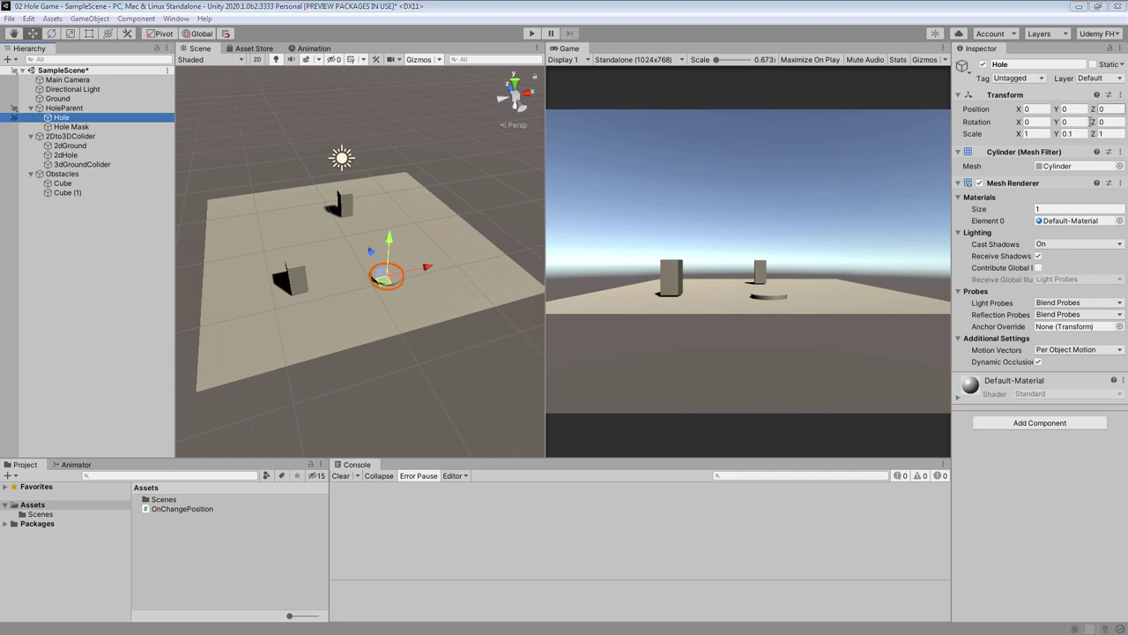
click(1071, 133)
text(2)
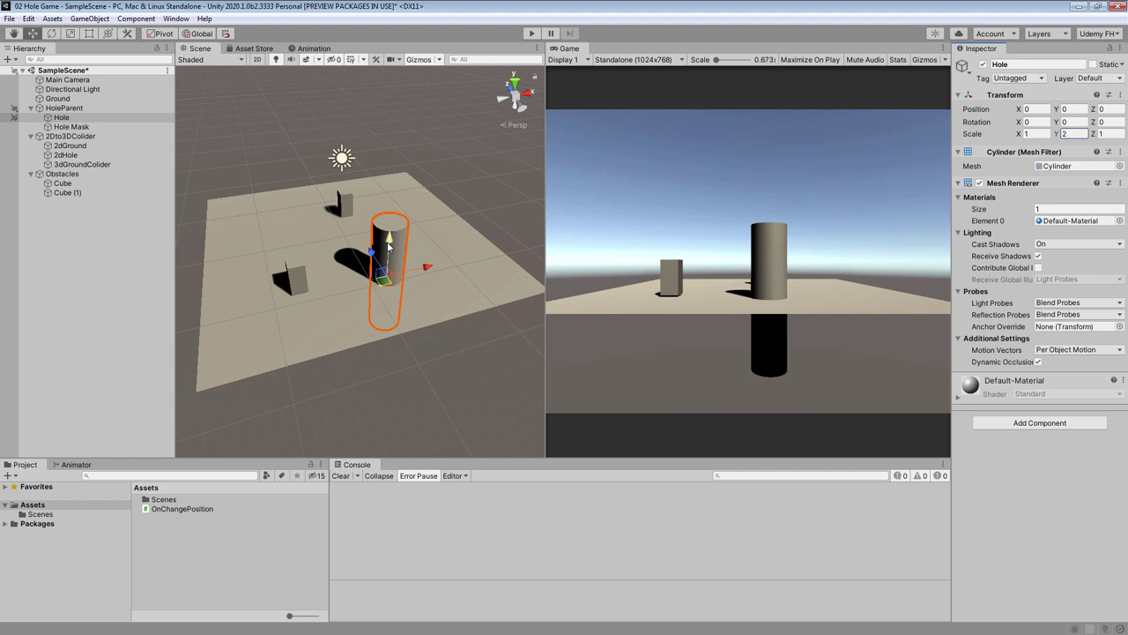
click(1071, 108)
text(-1.99)
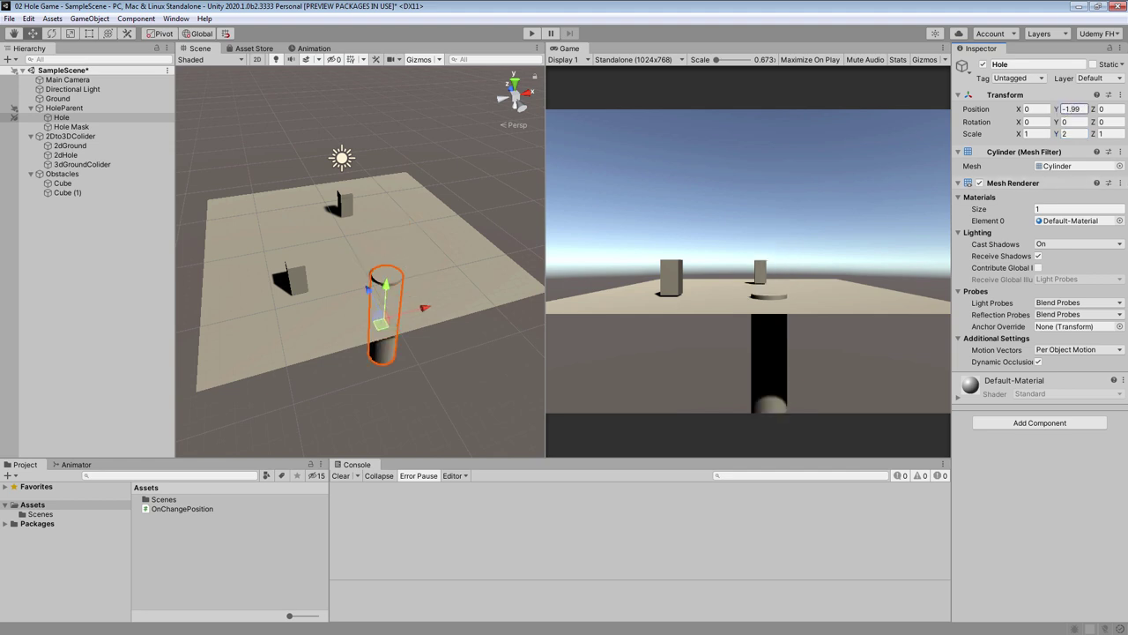
- Set Hole Mask's Y position to -0.095, checking it in 2D wireframe
click(78, 128)
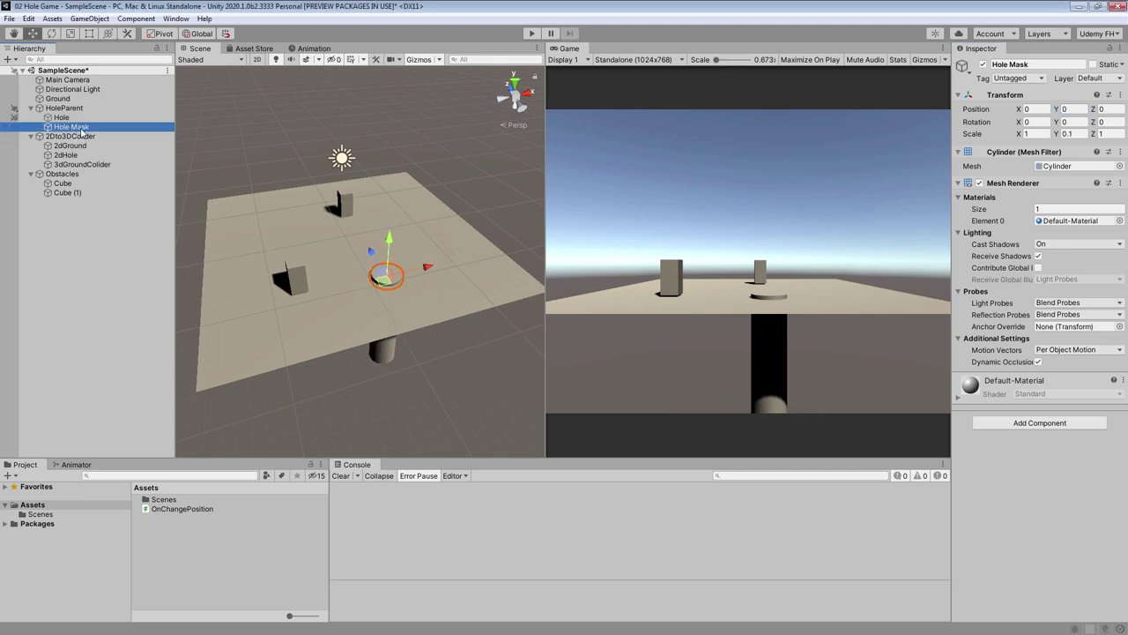
click(257, 59)
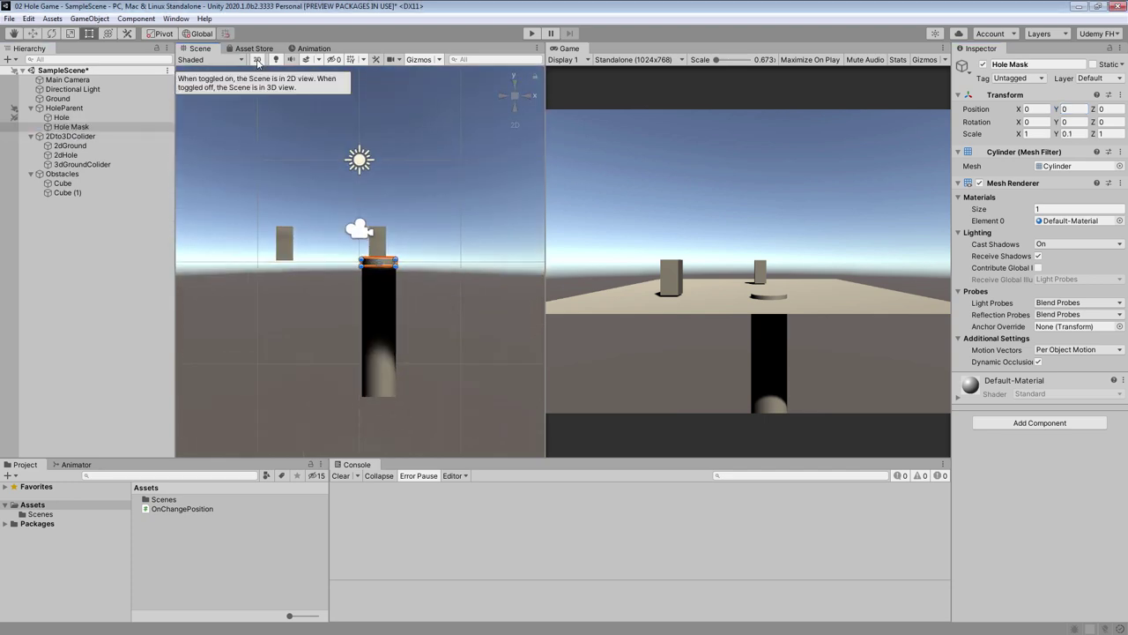
click(214, 59)
click(206, 91)
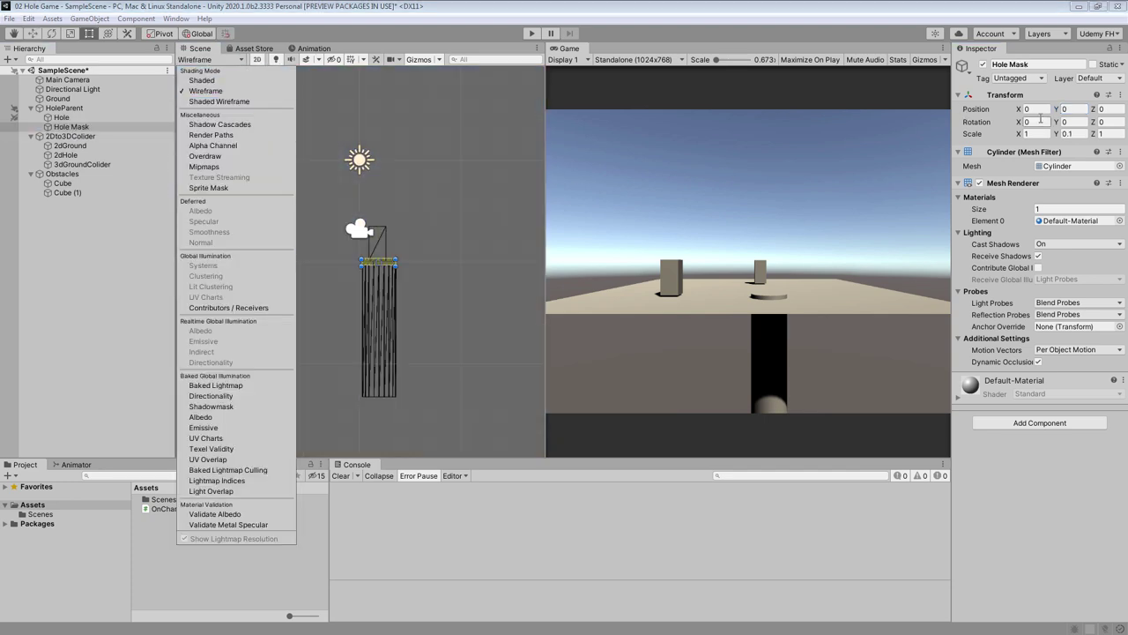
click(1071, 108)
text(-0.095)
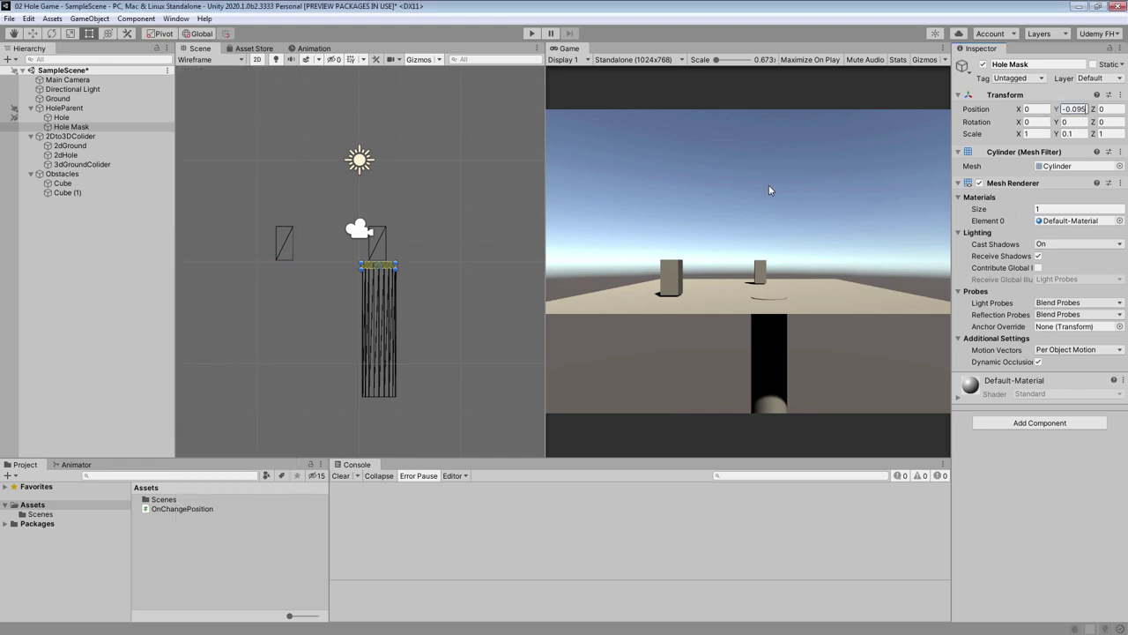
click(258, 59)
click(214, 59)
click(202, 80)
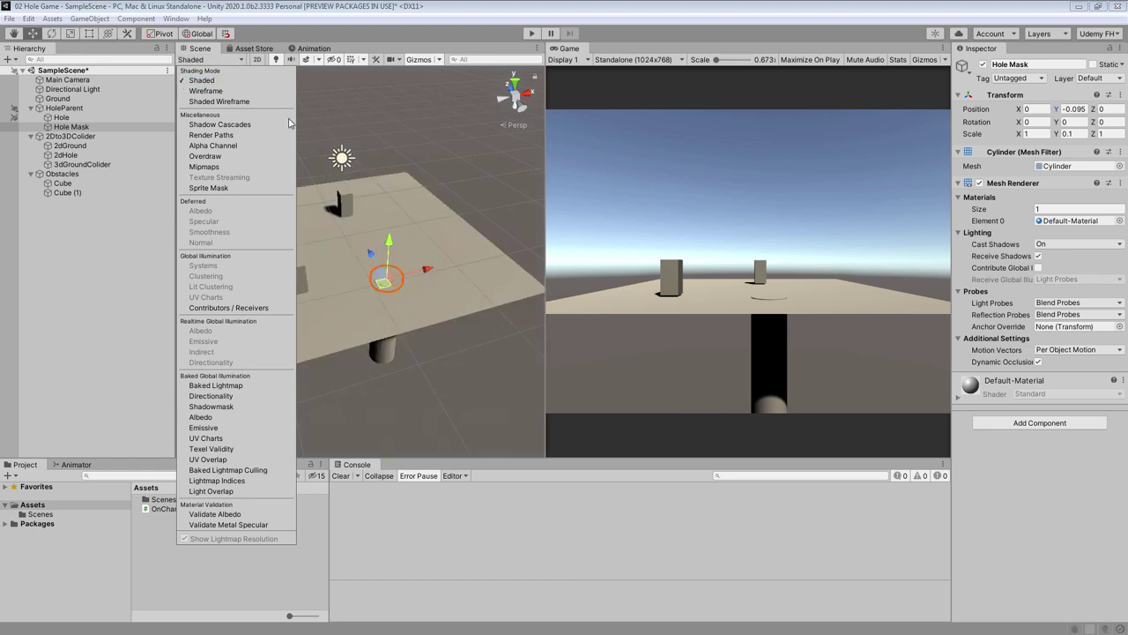
click(60, 118)
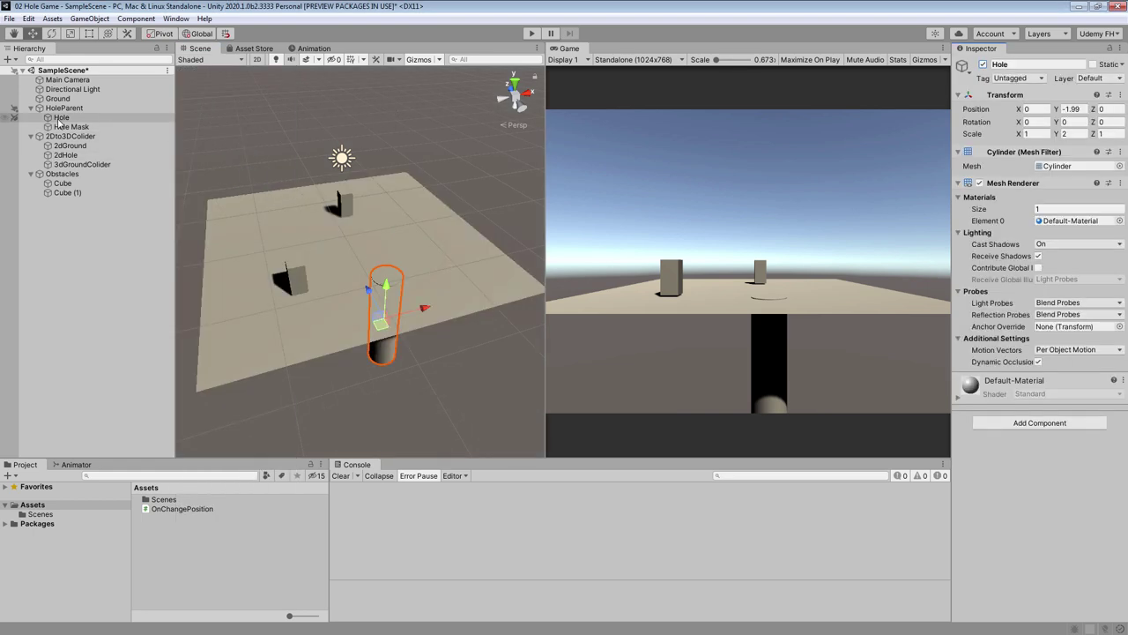
- Add user layers ShaderHole (11) and ShaderHoleMask (12)
click(1091, 77)
click(1058, 200)
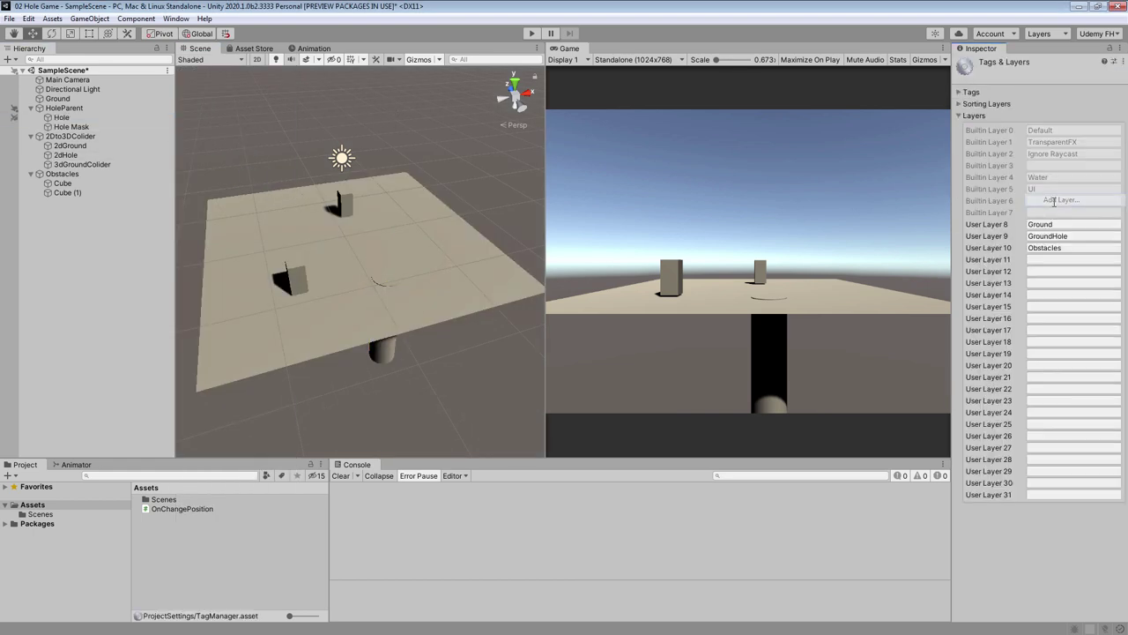
click(1084, 259)
text(ShaderHole)
click(1090, 274)
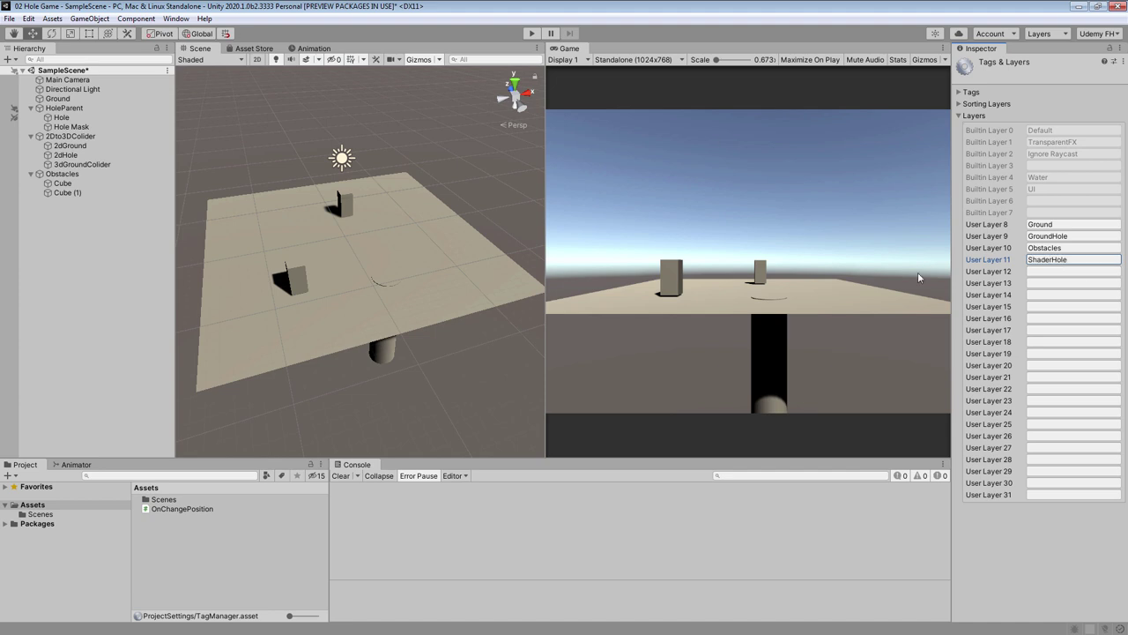
text(ShaderHoleMask)
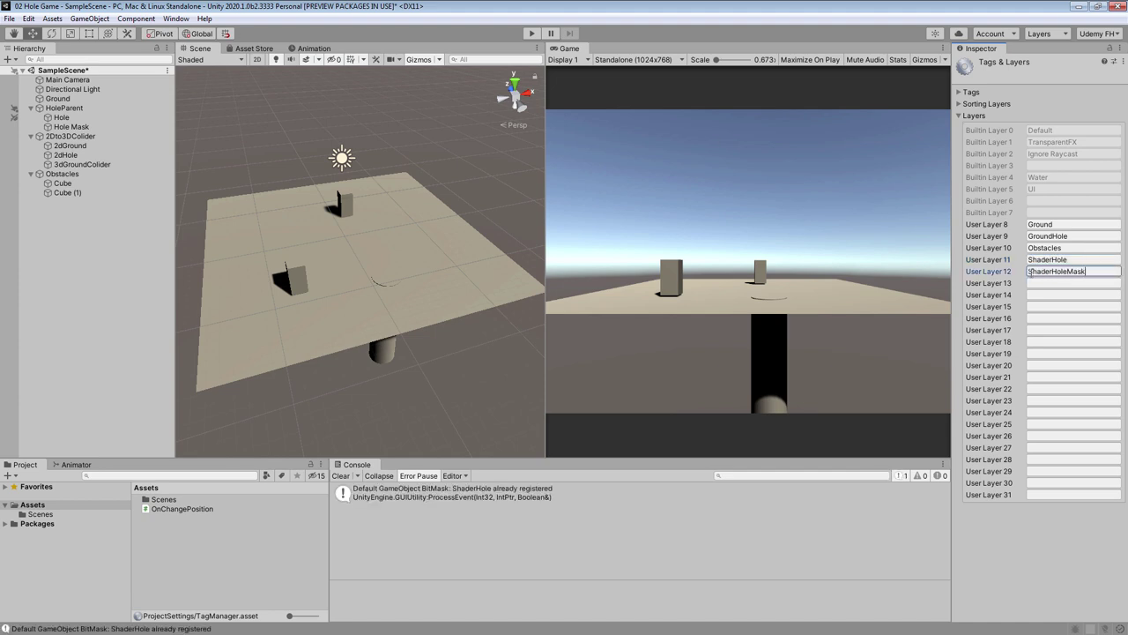
- Assign Hole to the ShaderHole layer and Hole Mask to ShaderHoleMask
click(61, 118)
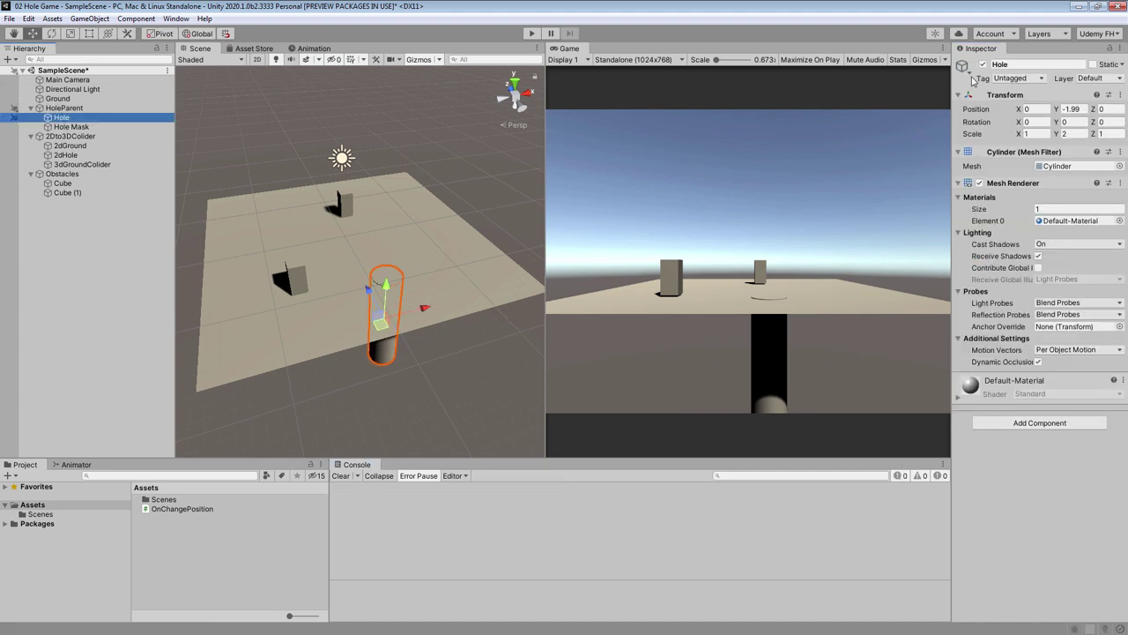
click(1093, 79)
click(1078, 196)
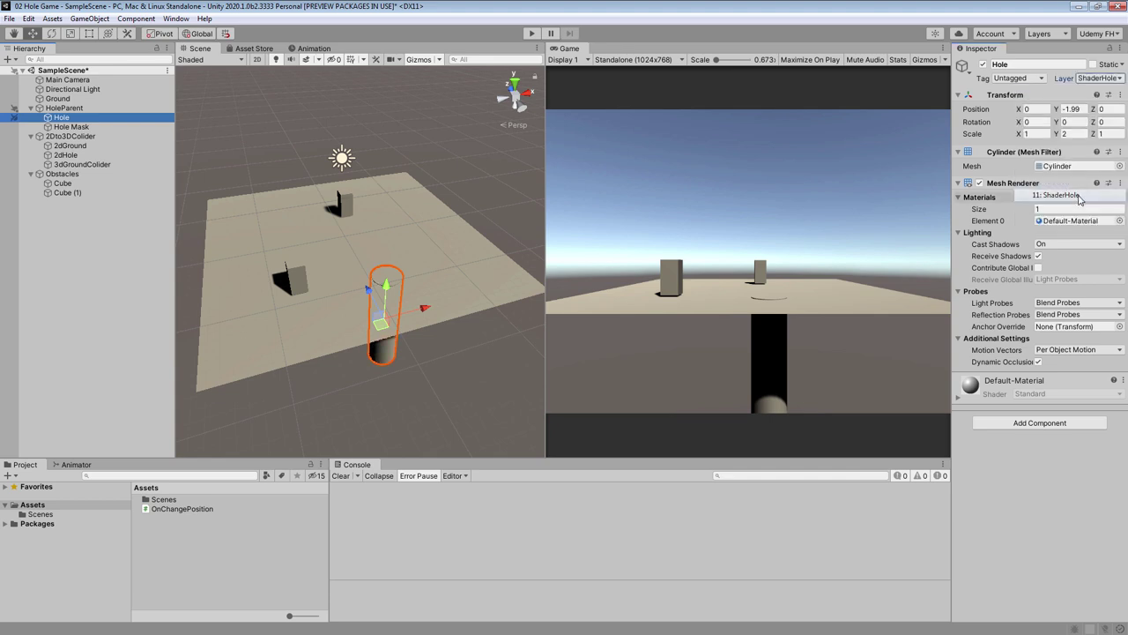
click(71, 127)
click(1098, 80)
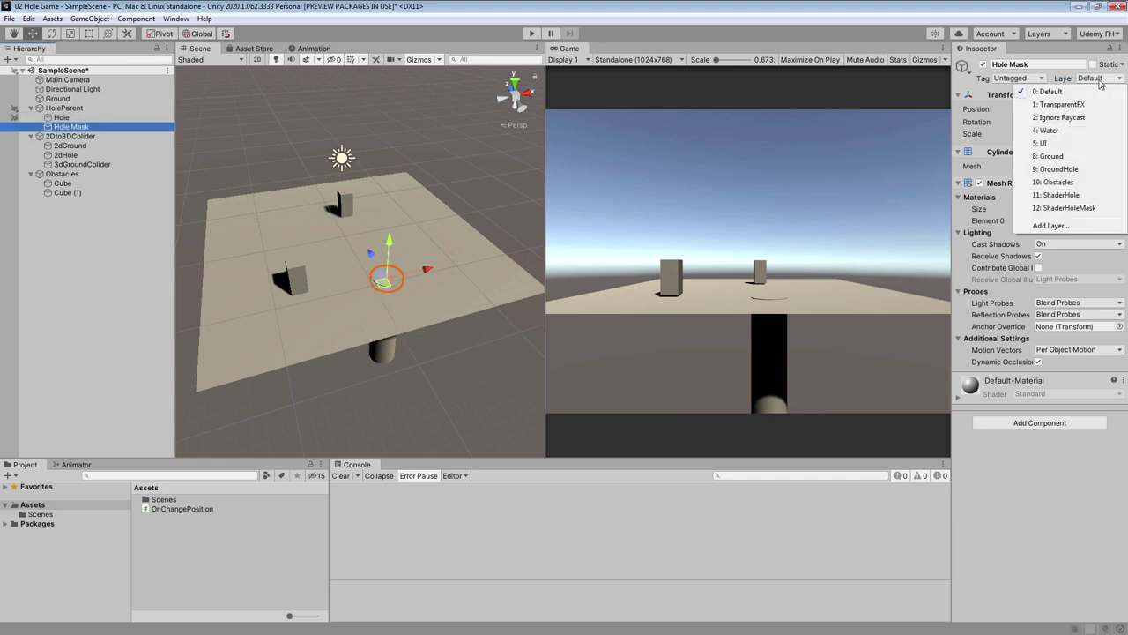
click(1063, 208)
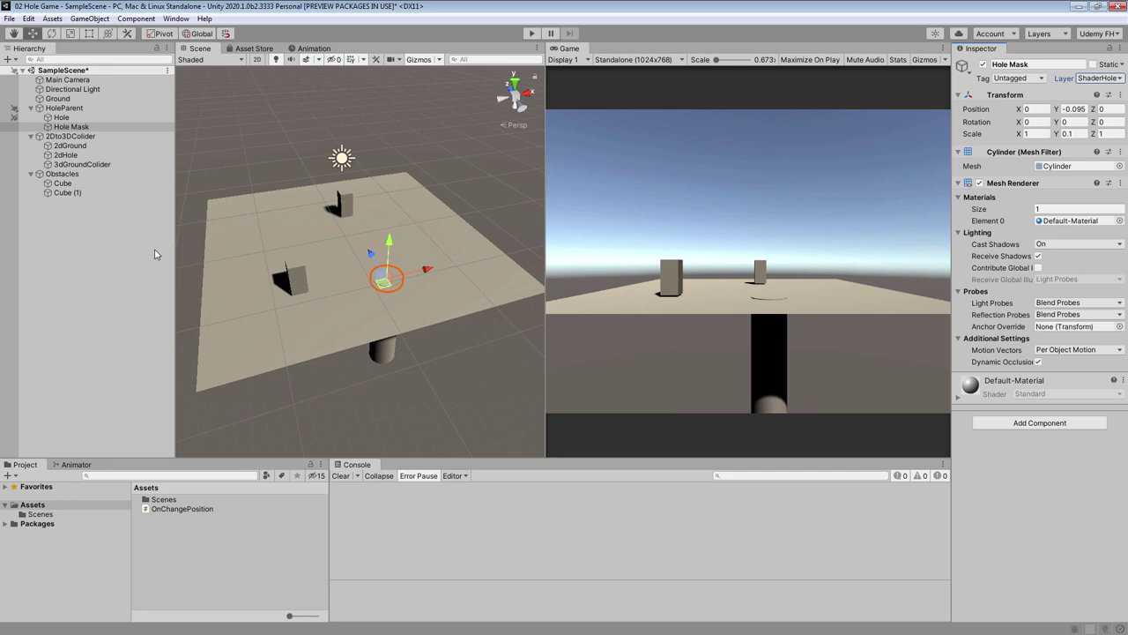
click(176, 18)
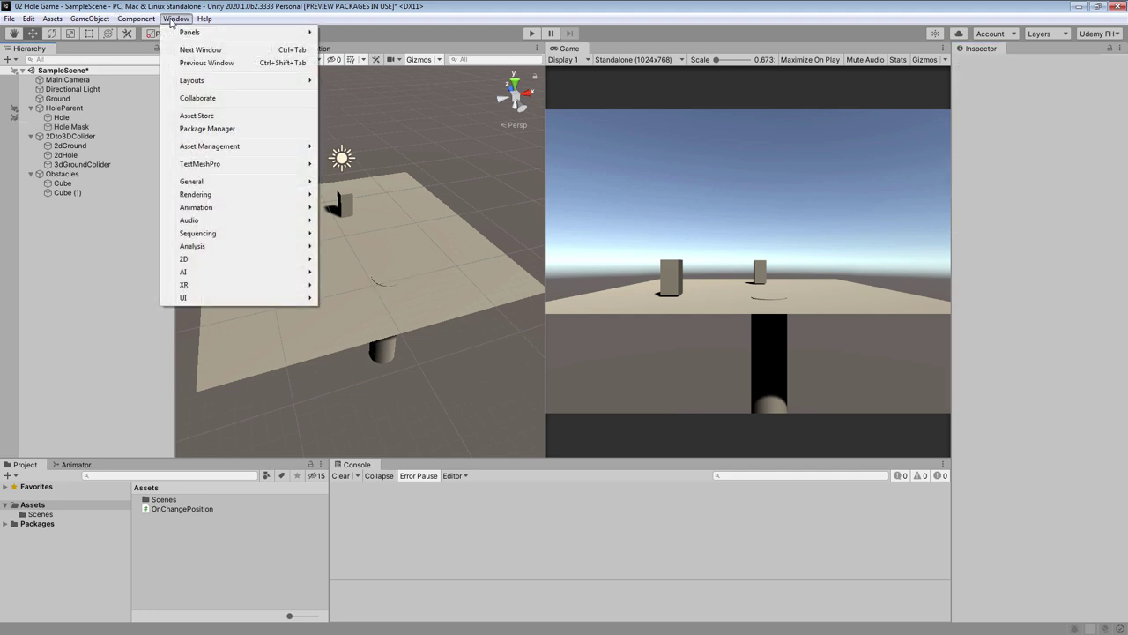
- Install the Universal RP 8.0.1 package from the Package Manager's full package list
click(204, 127)
click(291, 98)
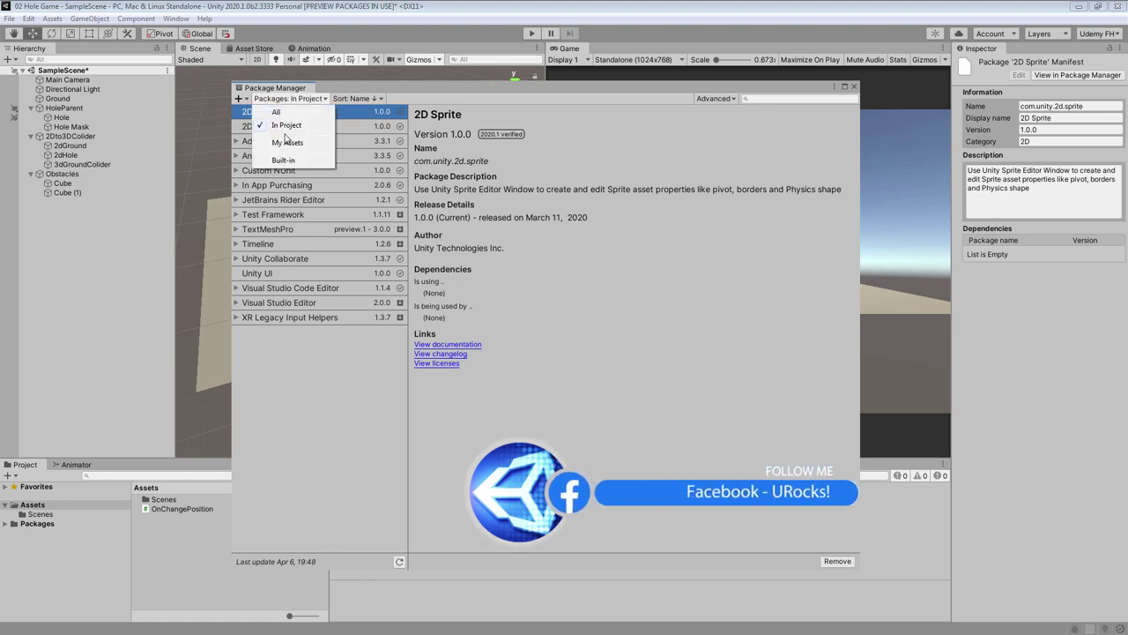
click(275, 112)
scroll(330, 401, down, 15)
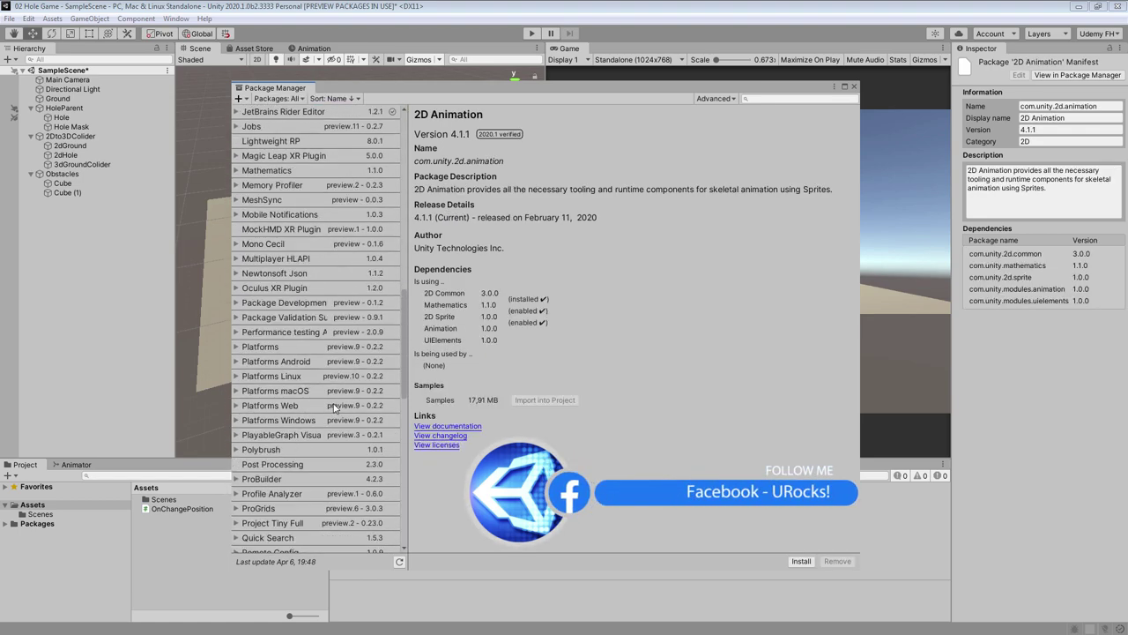
click(282, 438)
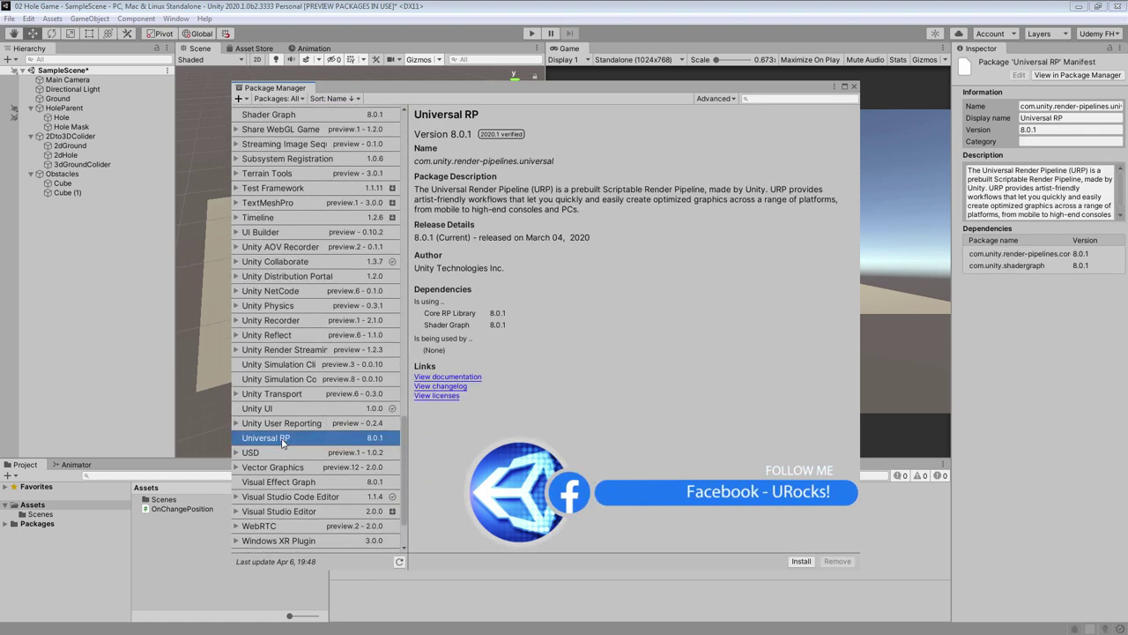
click(801, 560)
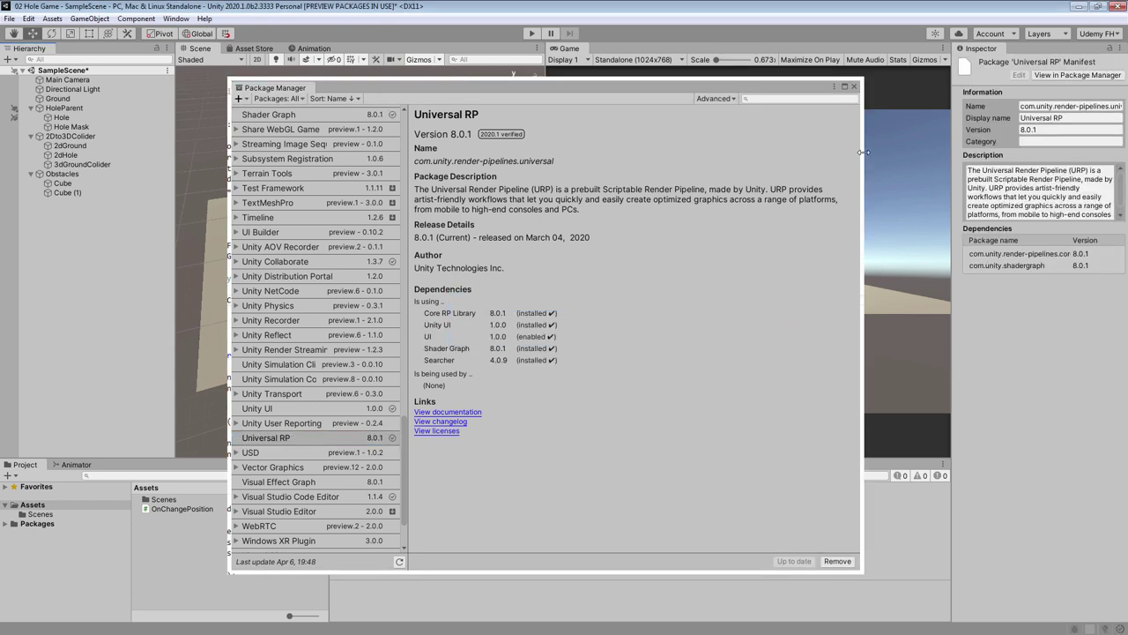
click(853, 86)
- Create a Universal Render Pipeline asset with forward renderer in Assets
right_click(162, 533)
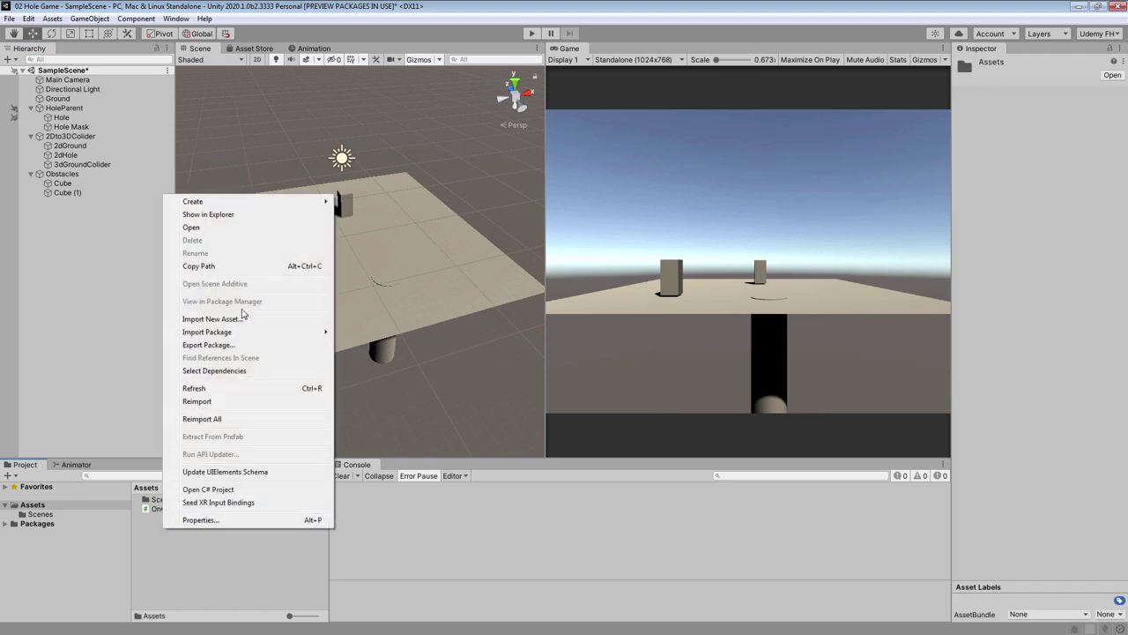
mouse_move(256, 201)
mouse_move(418, 277)
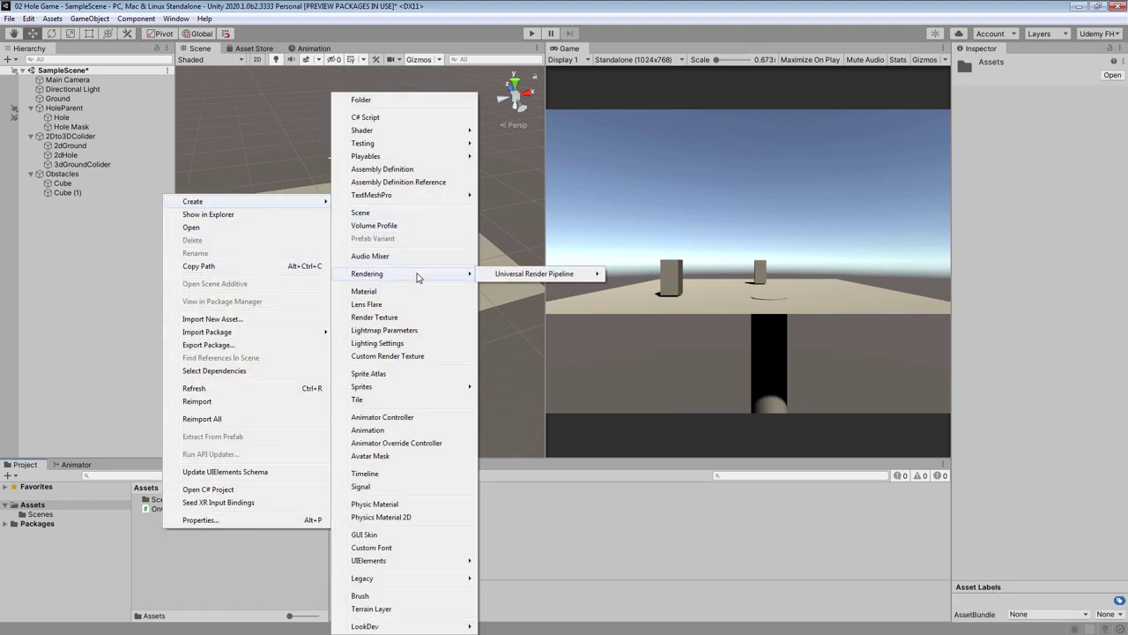
mouse_move(509, 274)
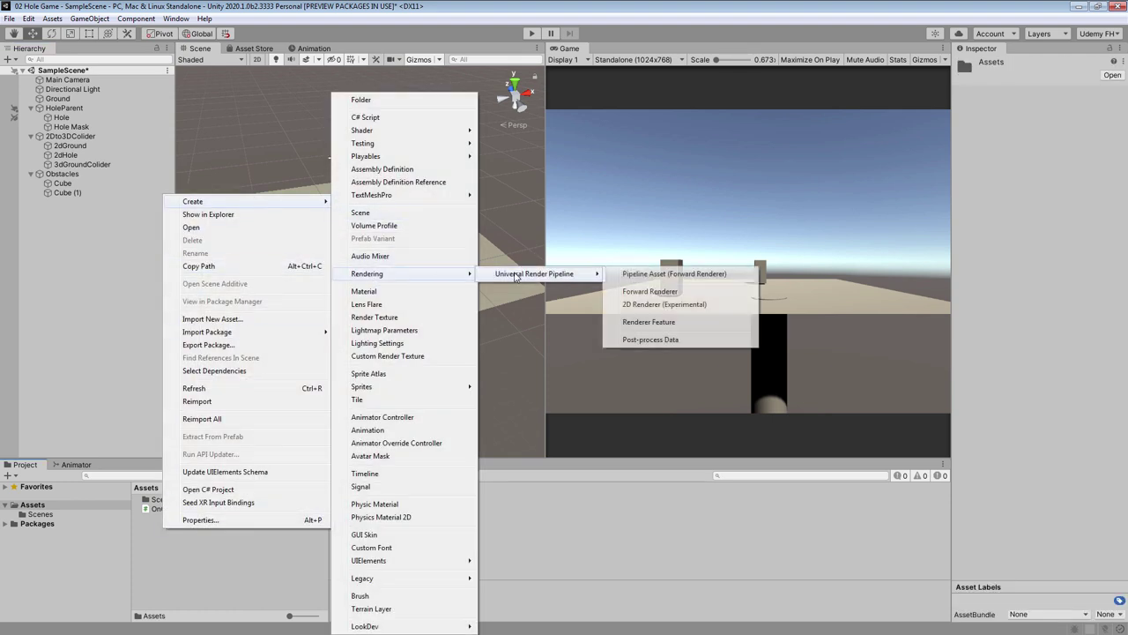
click(658, 280)
click(315, 562)
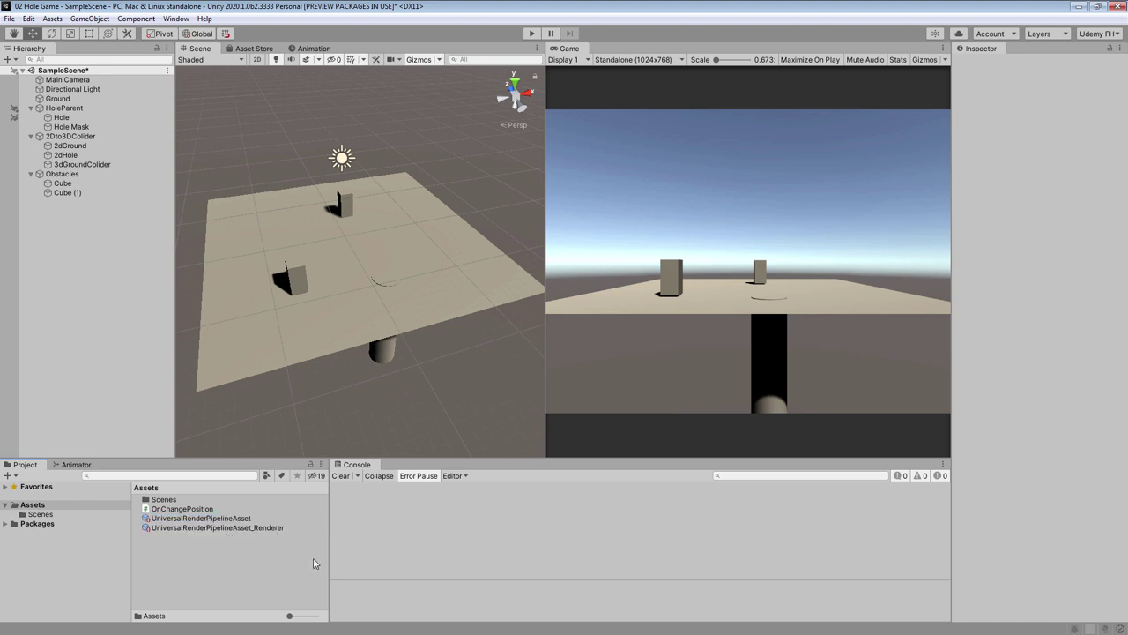
- Set UniversalRenderPipelineAsset as the render pipeline in Project Settings > Graphics
click(35, 19)
click(58, 366)
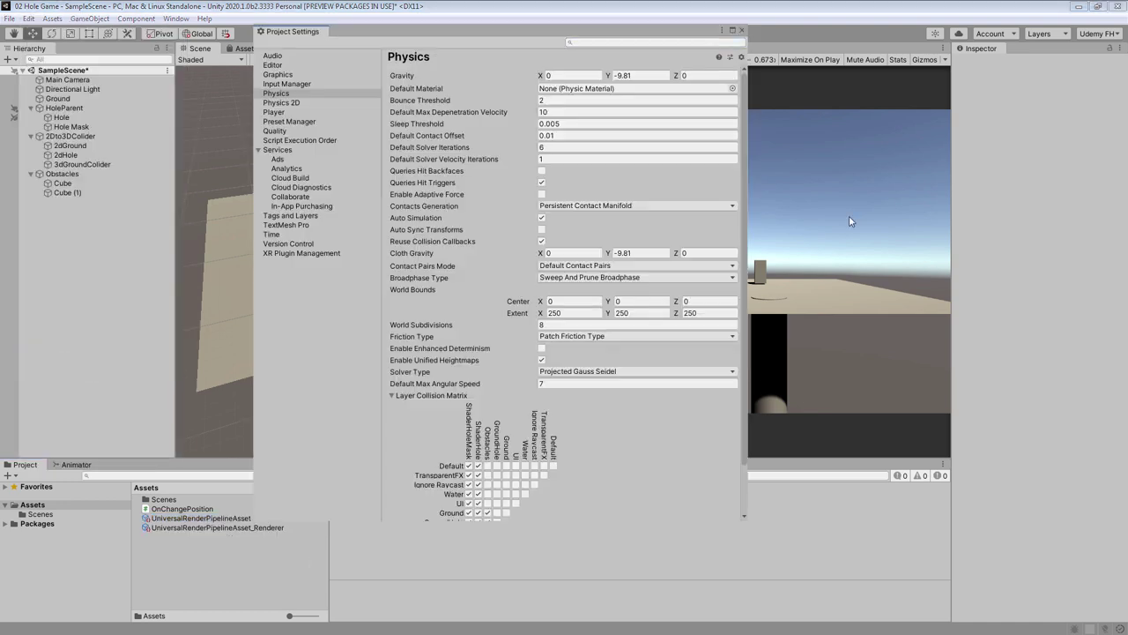
click(283, 74)
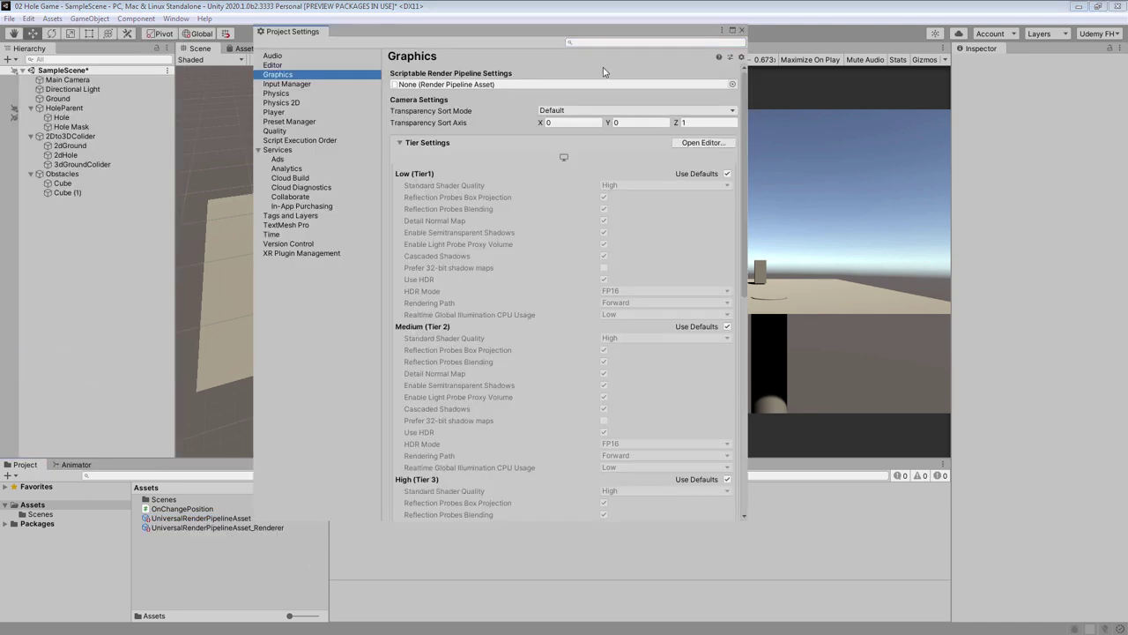
click(731, 84)
click(780, 123)
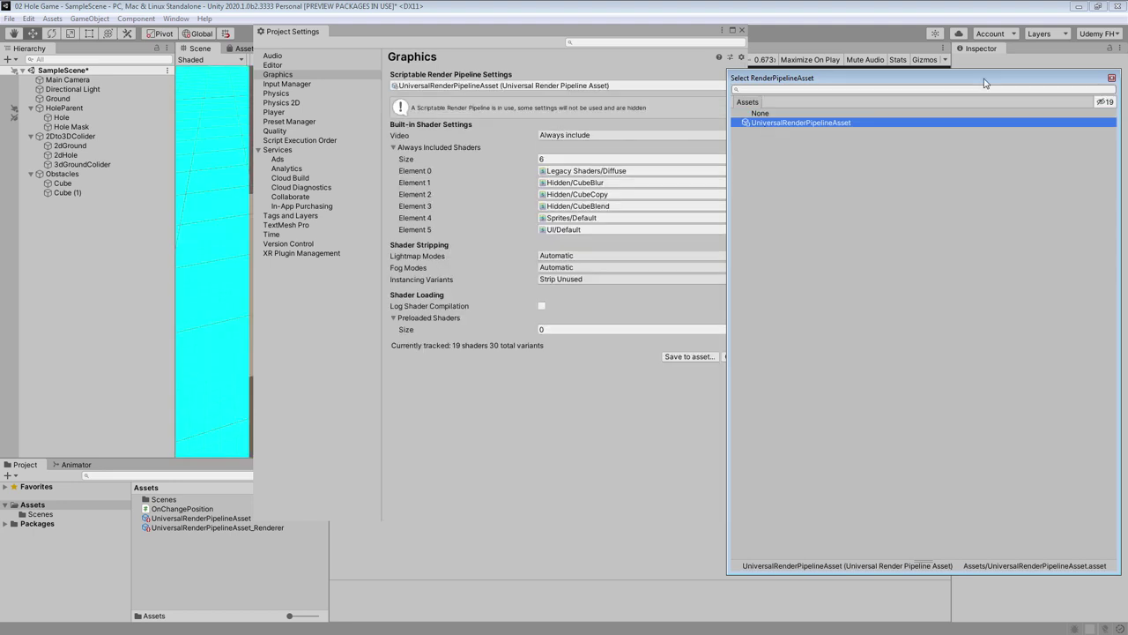
click(1111, 77)
click(741, 31)
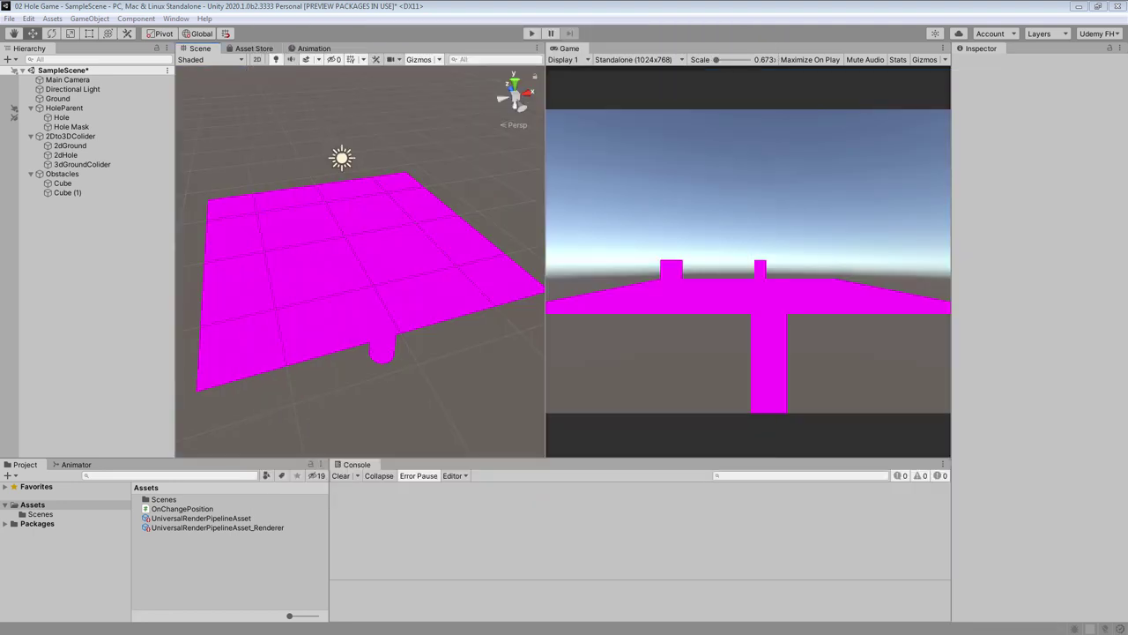
- Create and open a 'Materials and Shaders' folder in Assets
right_click(156, 551)
mouse_move(176, 221)
click(340, 101)
text(Mate)
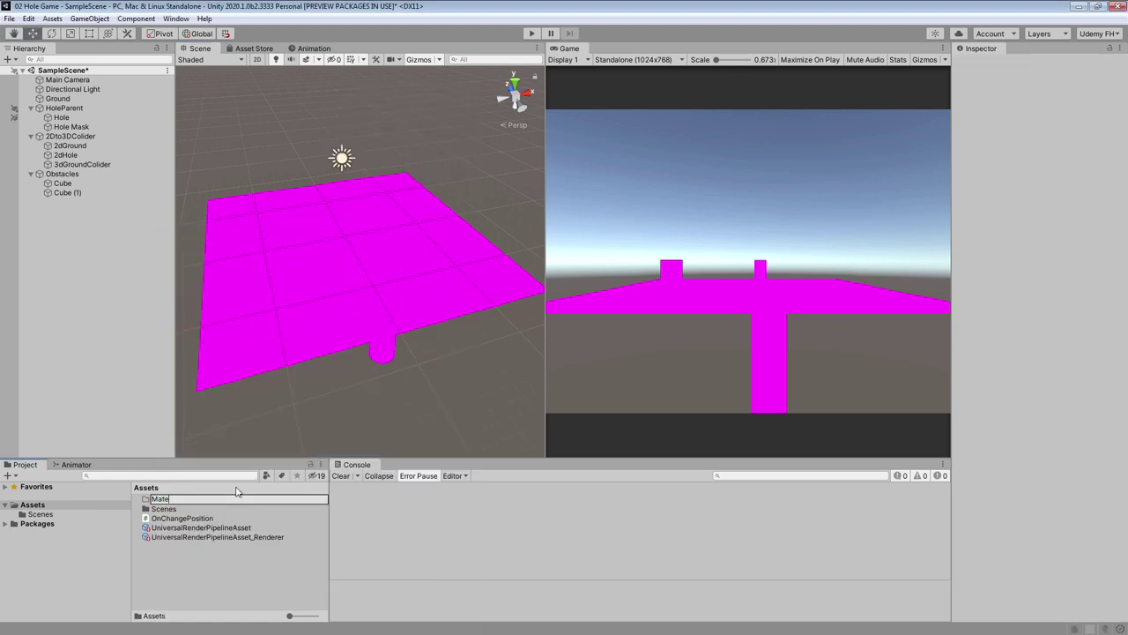
text(rials and Shaders)
key(Return)
double_click(235, 496)
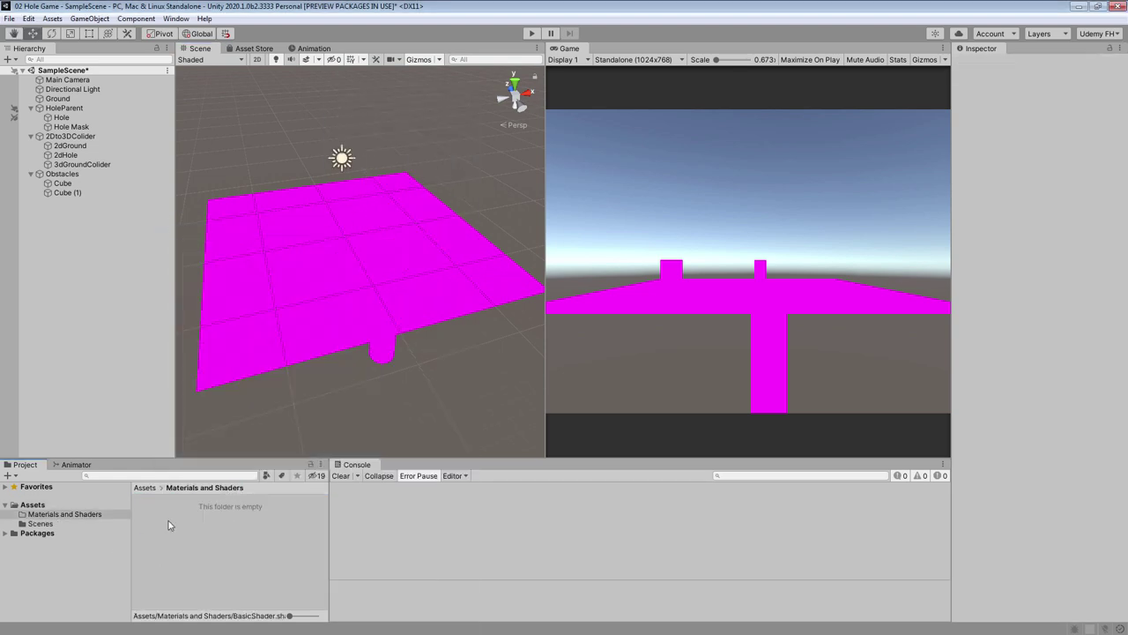
- Create a material named Basic in the folder
right_click(168, 522)
mouse_move(290, 201)
click(375, 293)
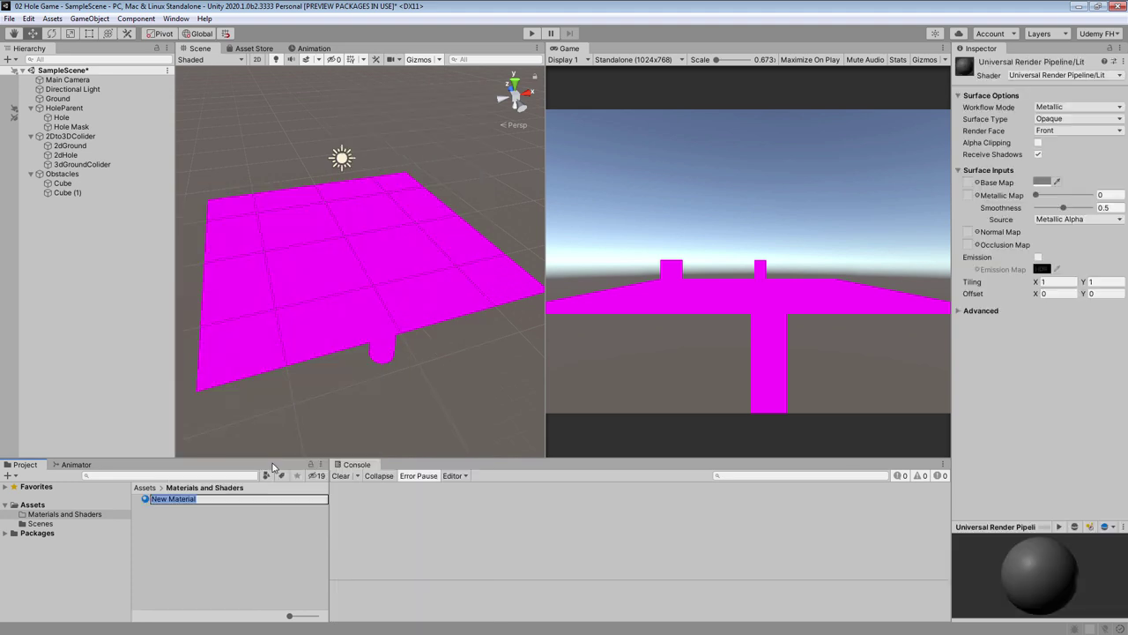
text(Basic)
key(Return)
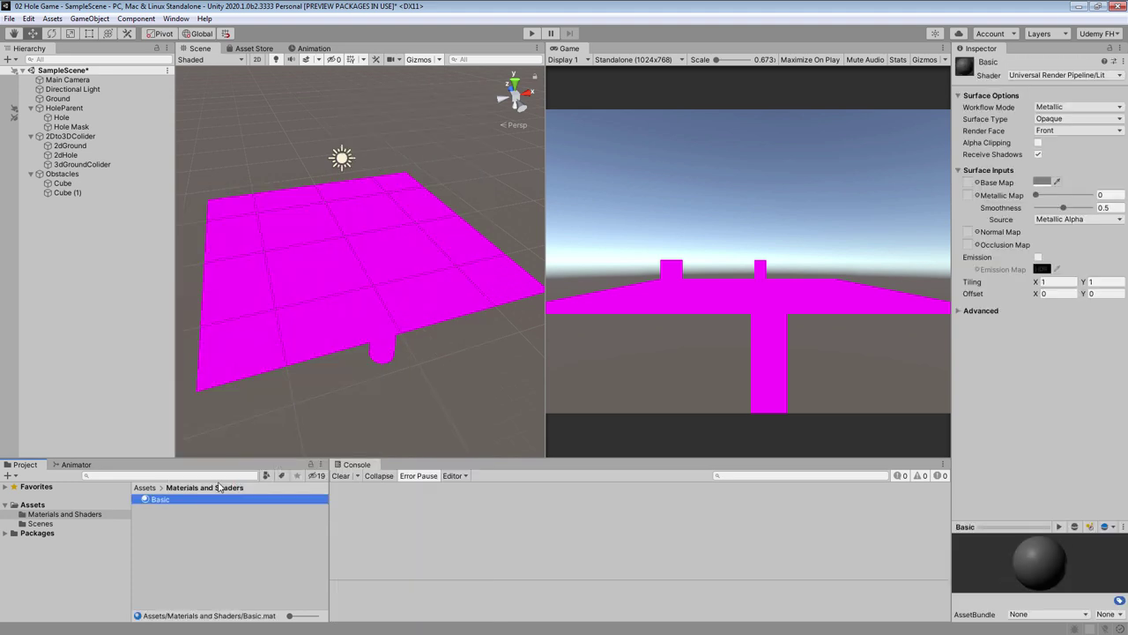
- Create a shader graph named BasicShader
right_click(164, 524)
mouse_move(192, 195)
mouse_move(408, 133)
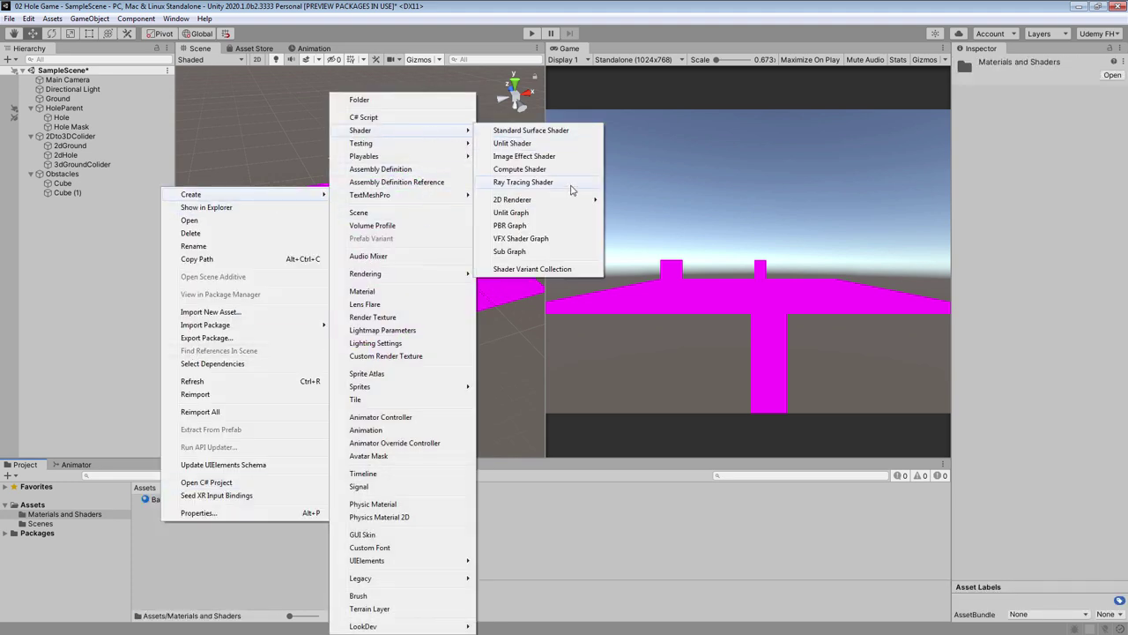
click(525, 228)
text(BasicShader)
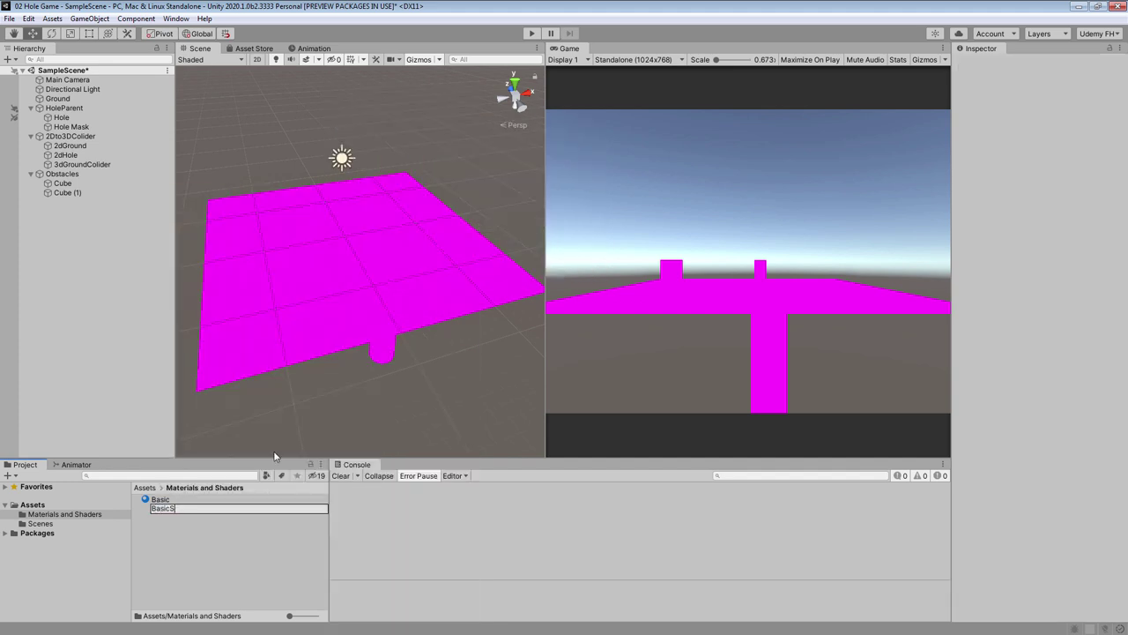
key(Return)
- Set the Basic material's shader to Shader Graphs > BasicShader
click(166, 501)
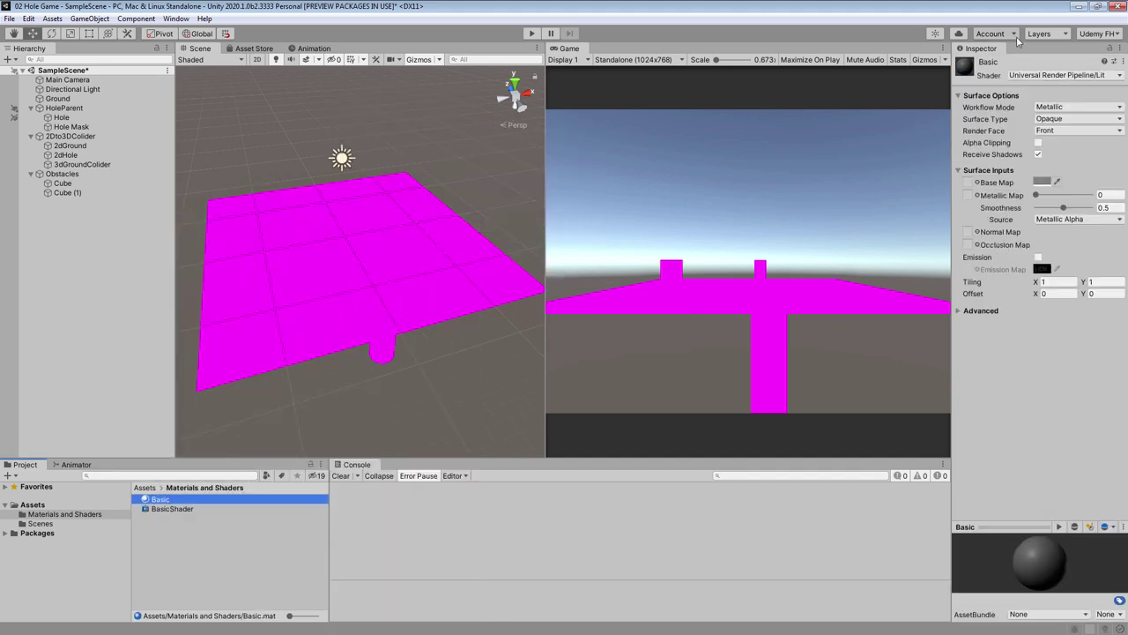
click(1041, 76)
click(1005, 203)
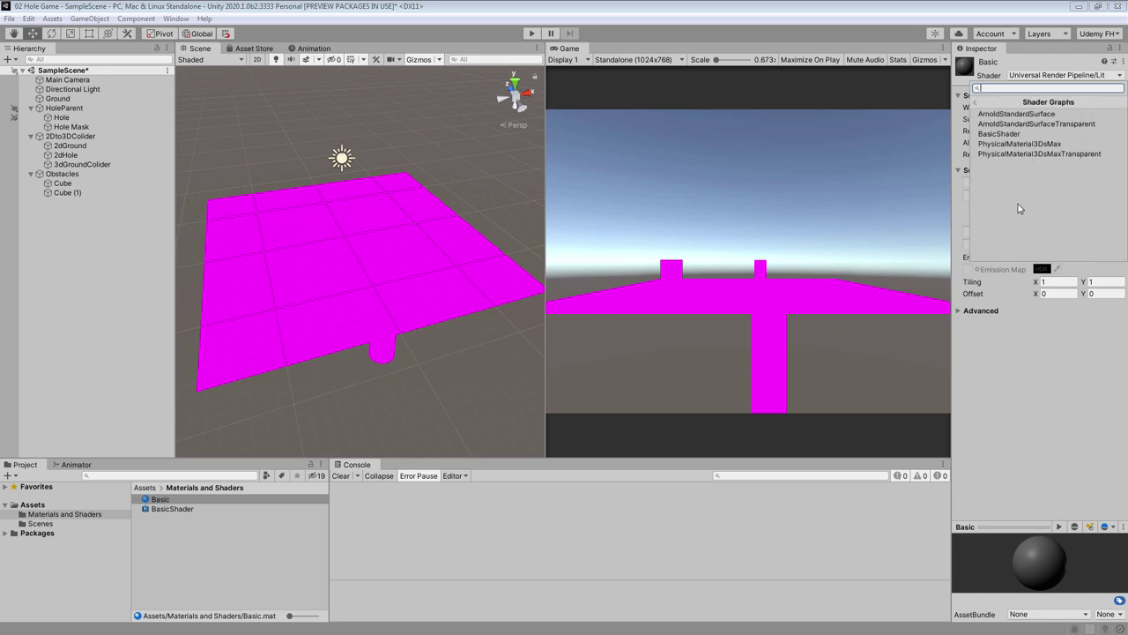
click(999, 134)
- Apply the Basic material to the Ground plane and both obstacle cubes
click(291, 335)
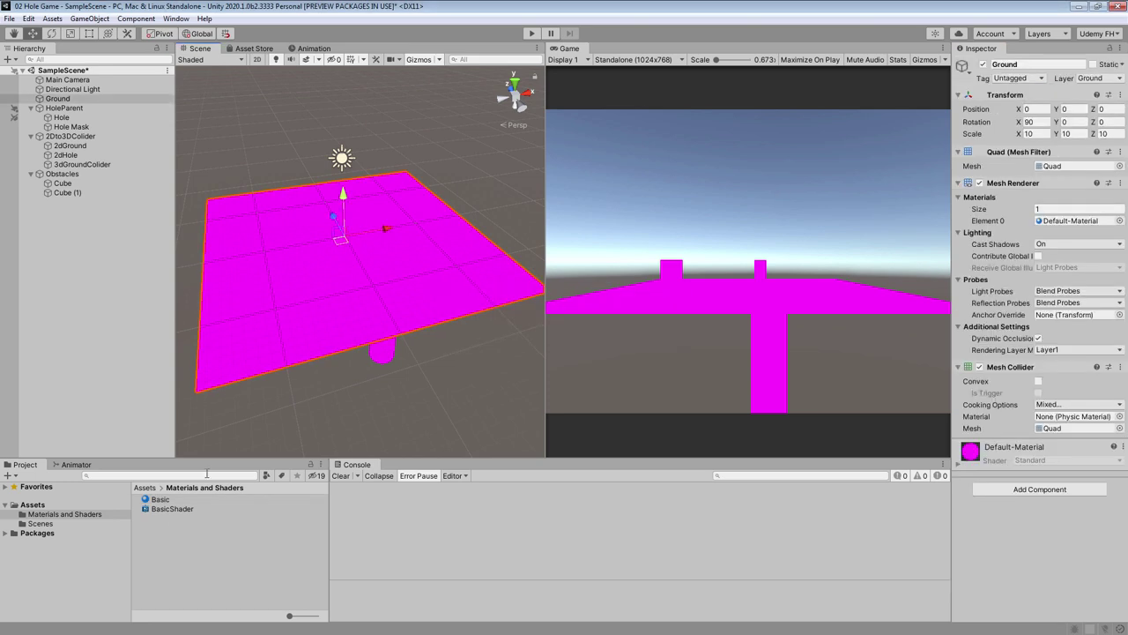
drag(160, 499, 334, 348)
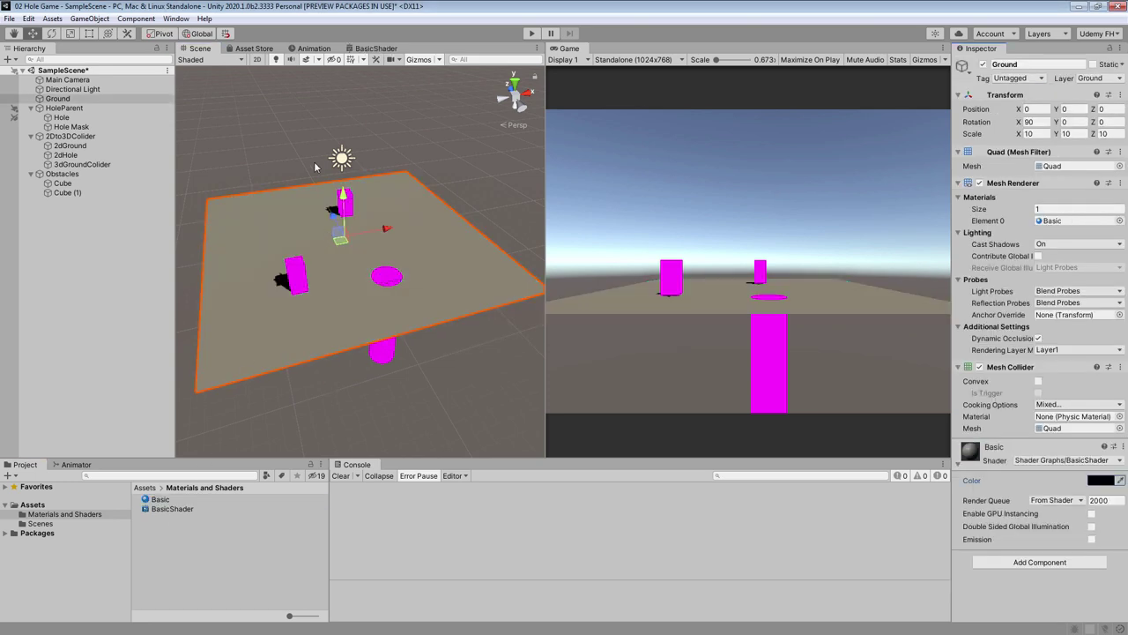
click(298, 276)
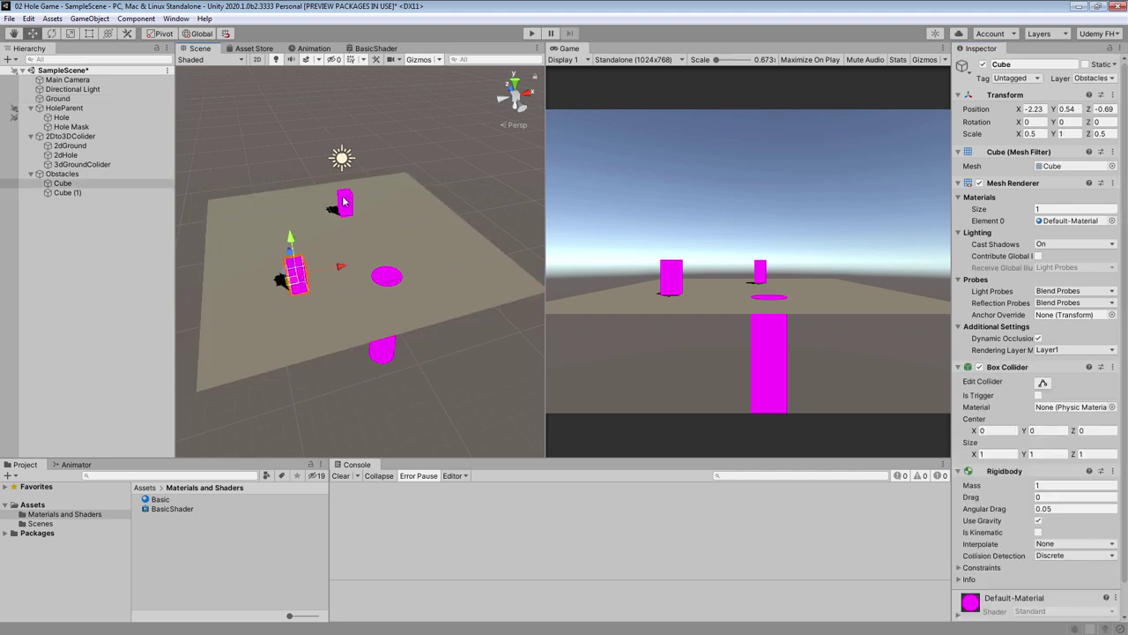
shift+click(344, 203)
drag(161, 500, 1068, 222)
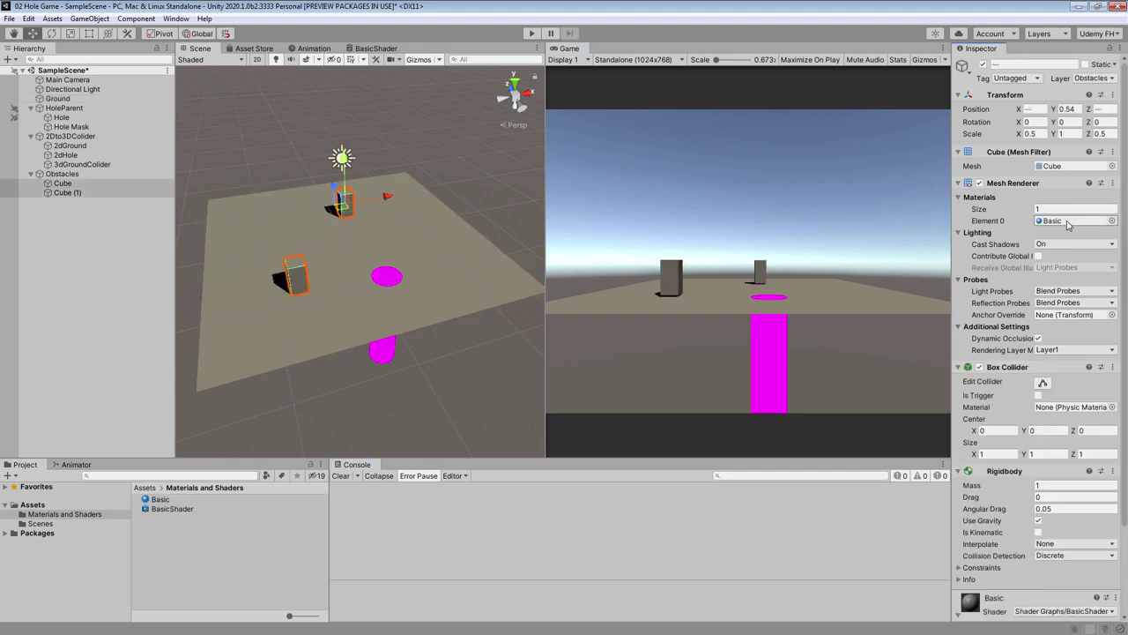
click(344, 398)
- Create a material named HoleMaterial
right_click(210, 554)
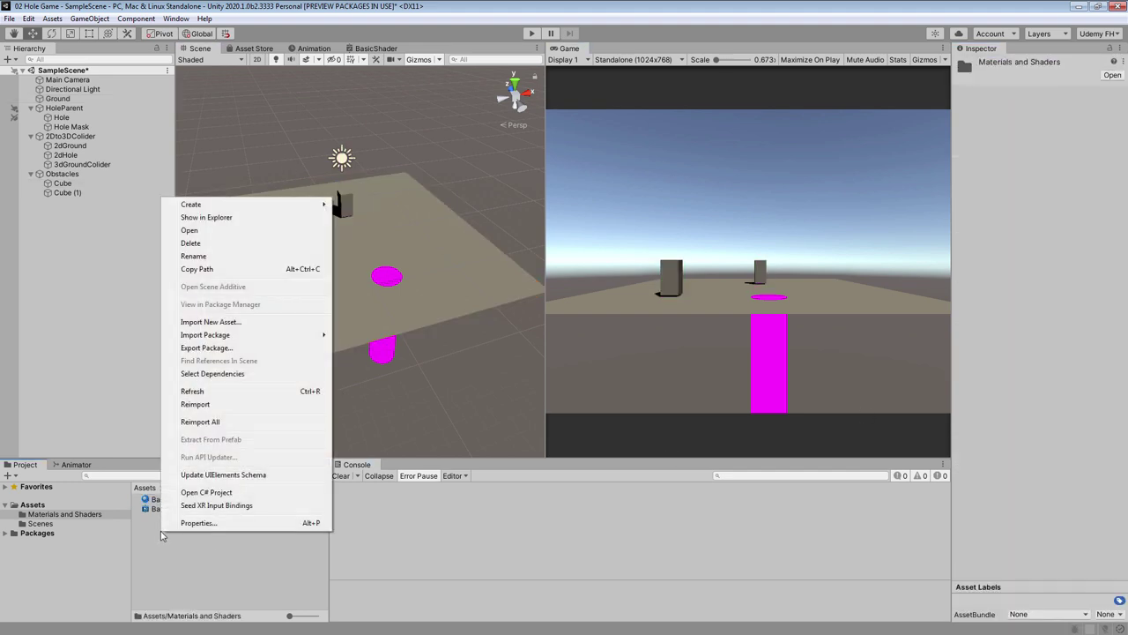
mouse_move(234, 208)
click(365, 294)
text(H)
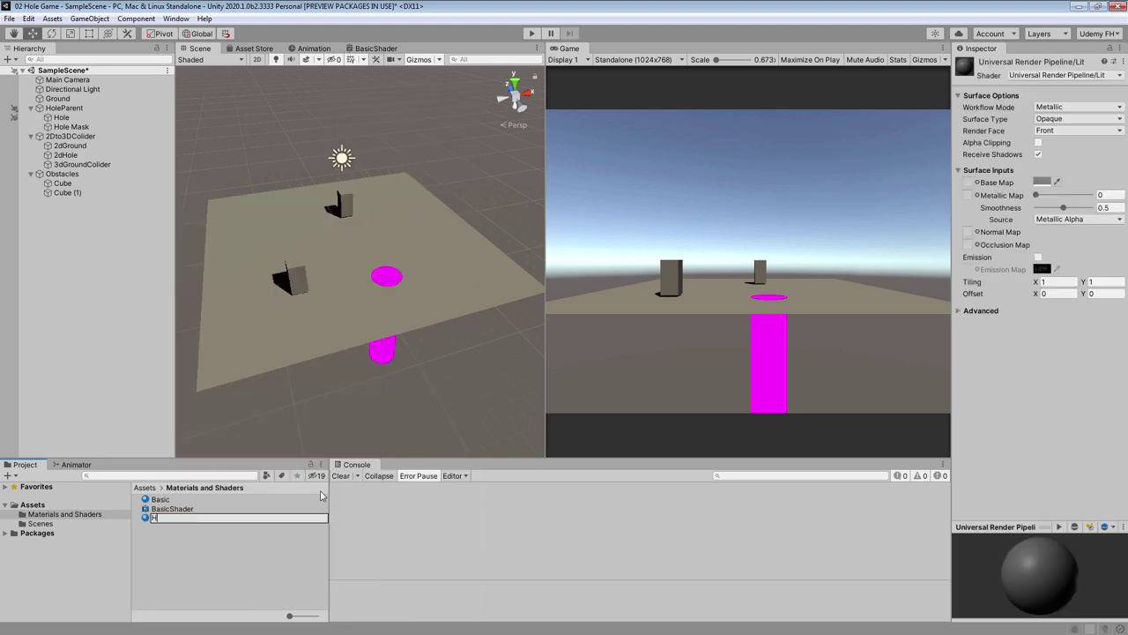
text(oleMaterial)
key(Return)
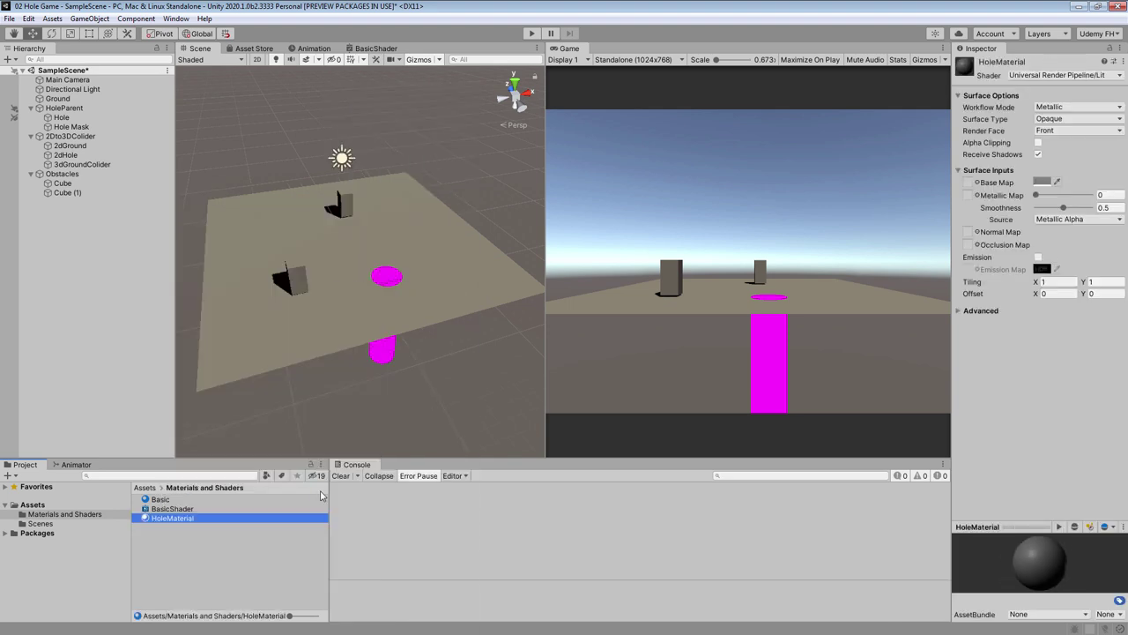
- Create a PBR shader graph named HoleShader
right_click(176, 542)
mouse_move(231, 214)
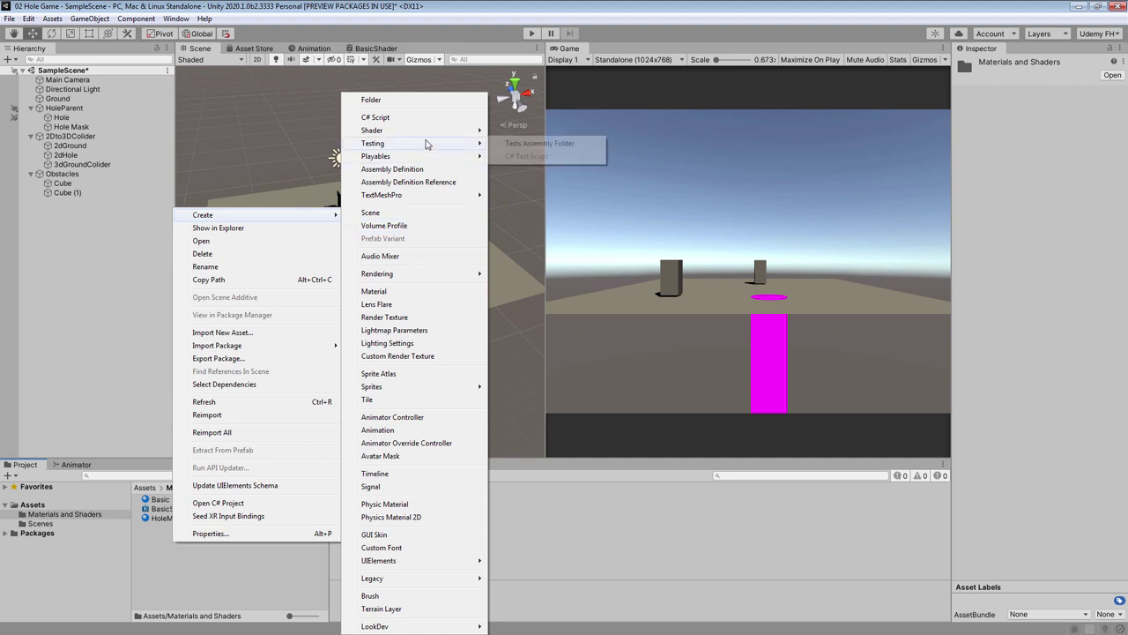
mouse_move(426, 138)
click(540, 226)
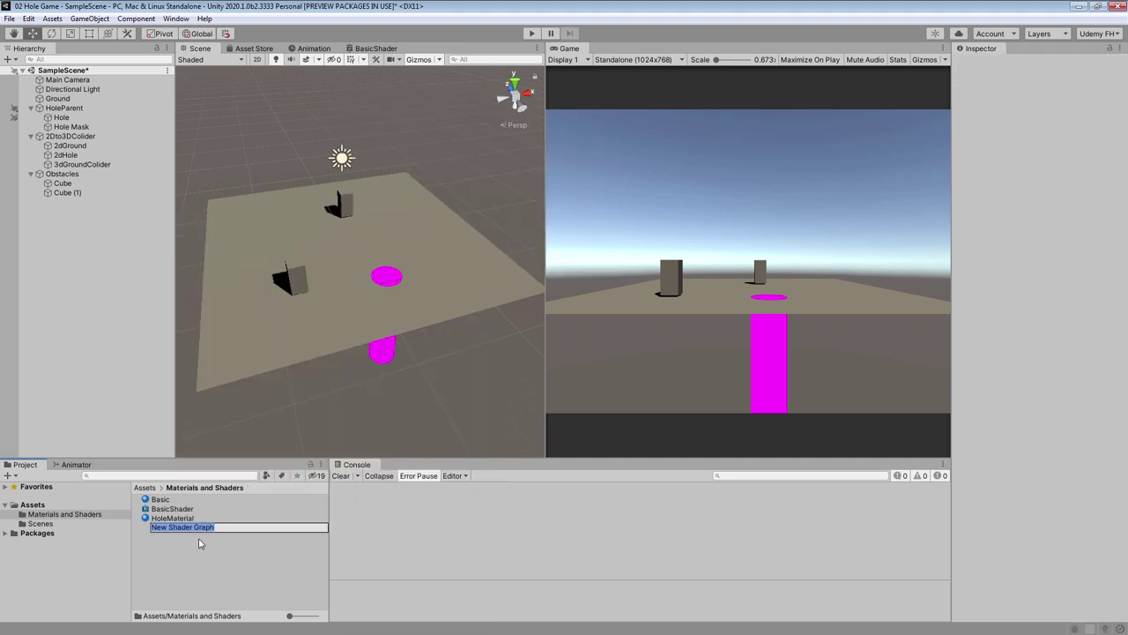
text(HoleShader)
key(Return)
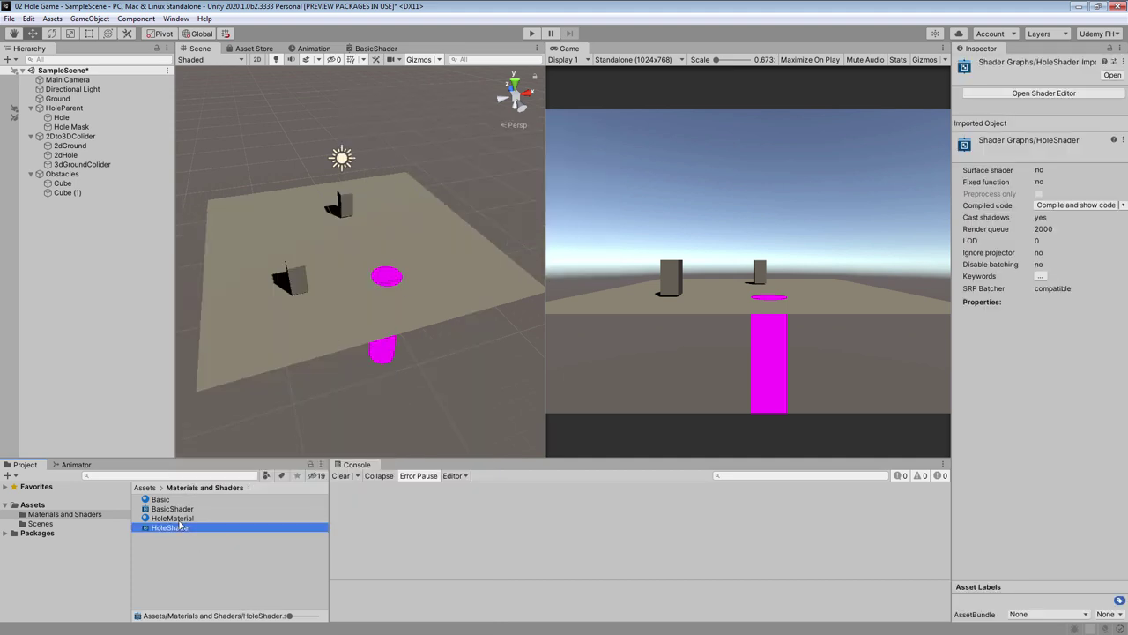
- Set HoleMaterial's shader to Shader Graphs > HoleShader
click(175, 518)
click(1064, 75)
click(1003, 205)
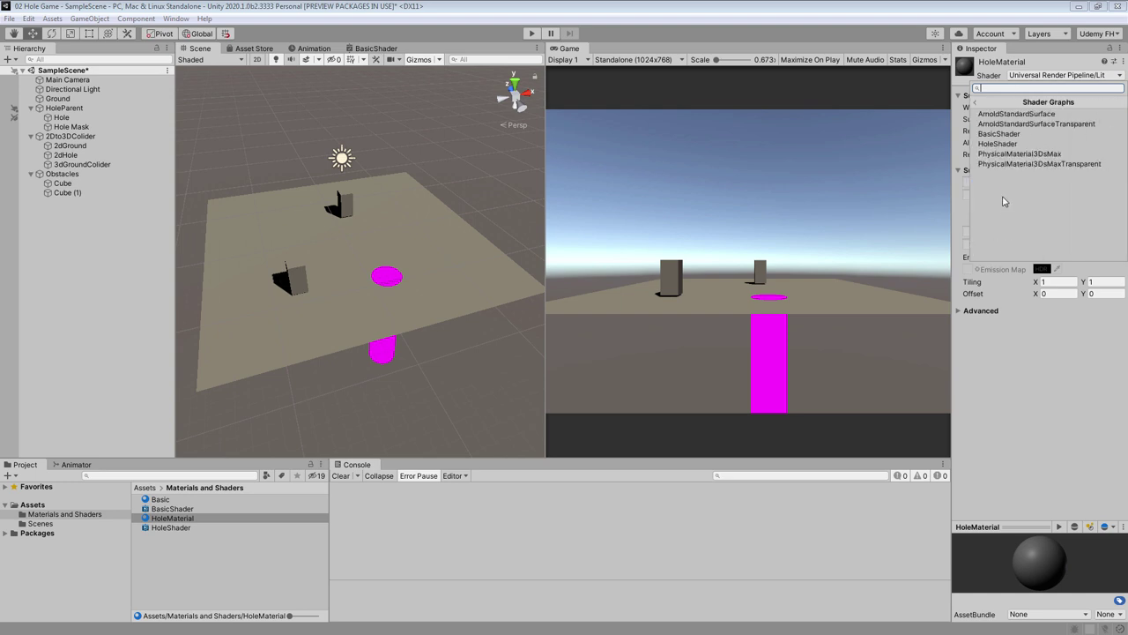
click(998, 144)
click(135, 327)
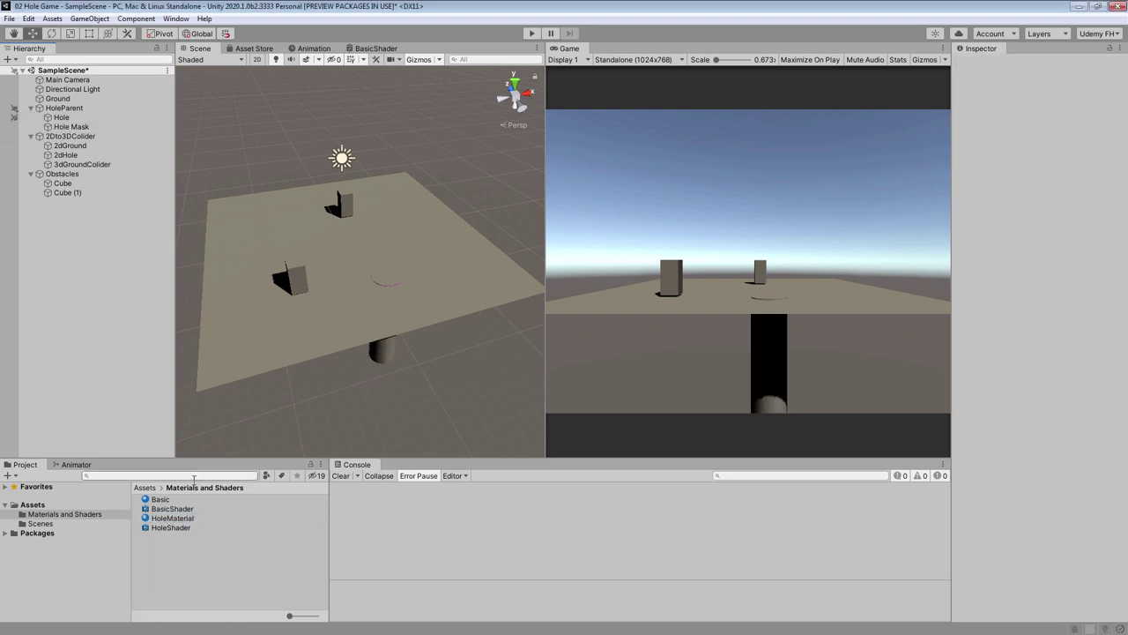
- Open HoleShader in a maximized Shader Graph editor
double_click(171, 527)
key(shift+space)
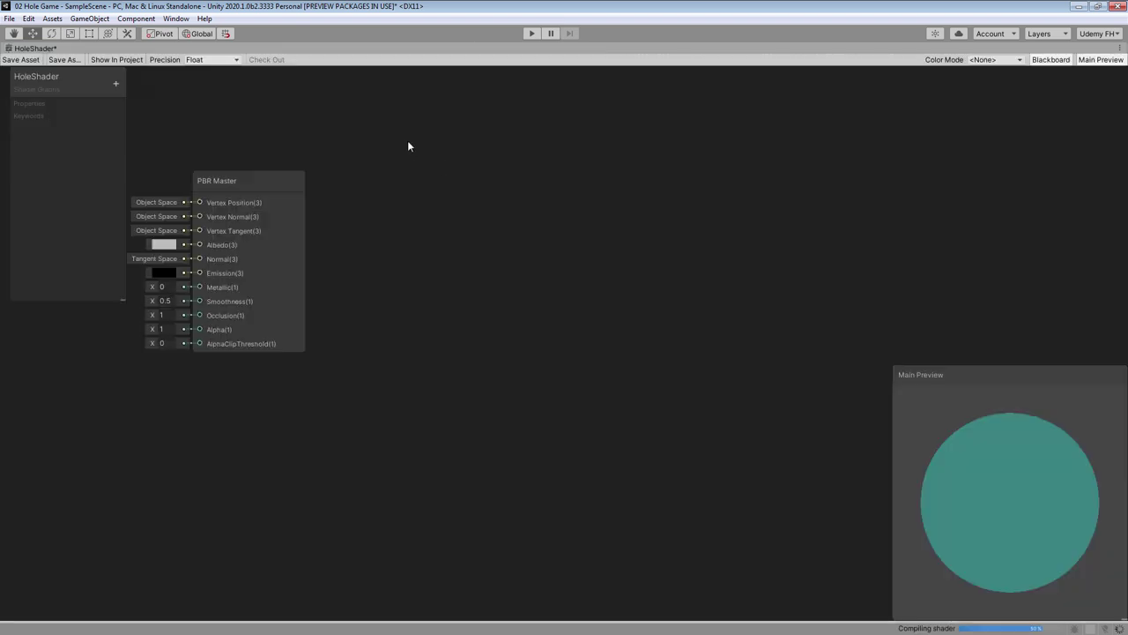
middle_drag(407, 140, 1071, 225)
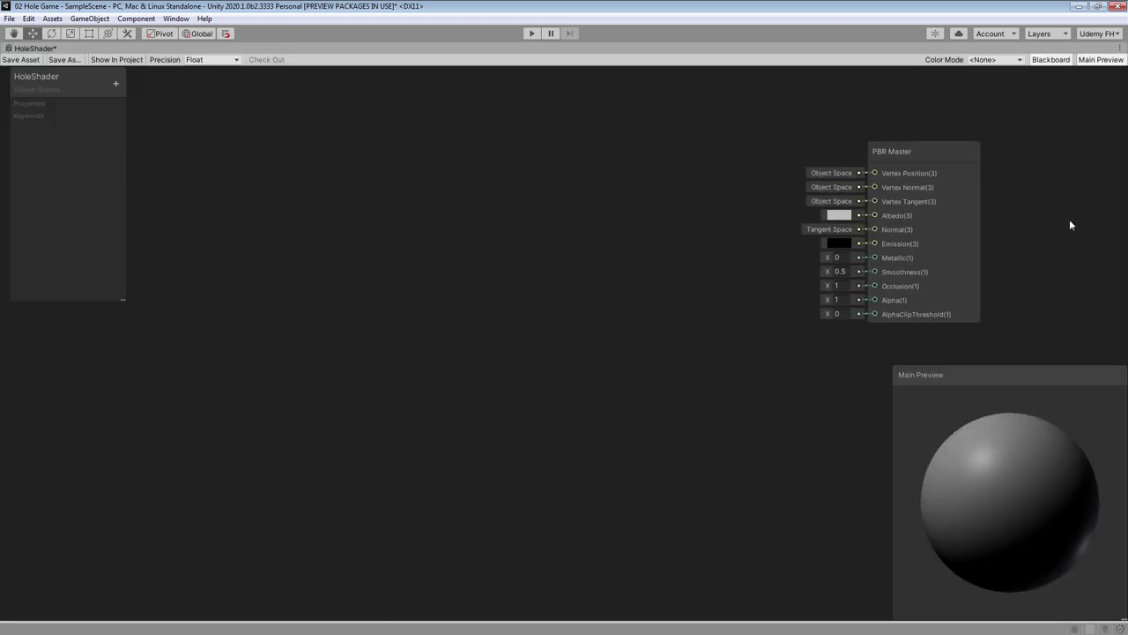
- Add a Position node set to Object space
right_click(179, 361)
click(200, 370)
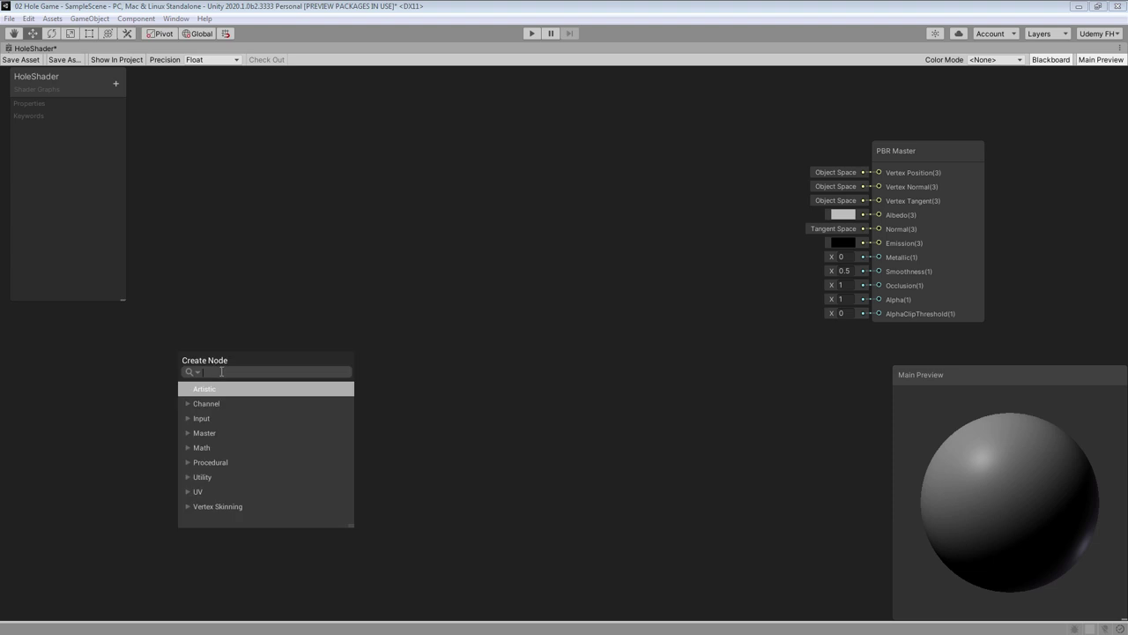
text(pos)
double_click(239, 422)
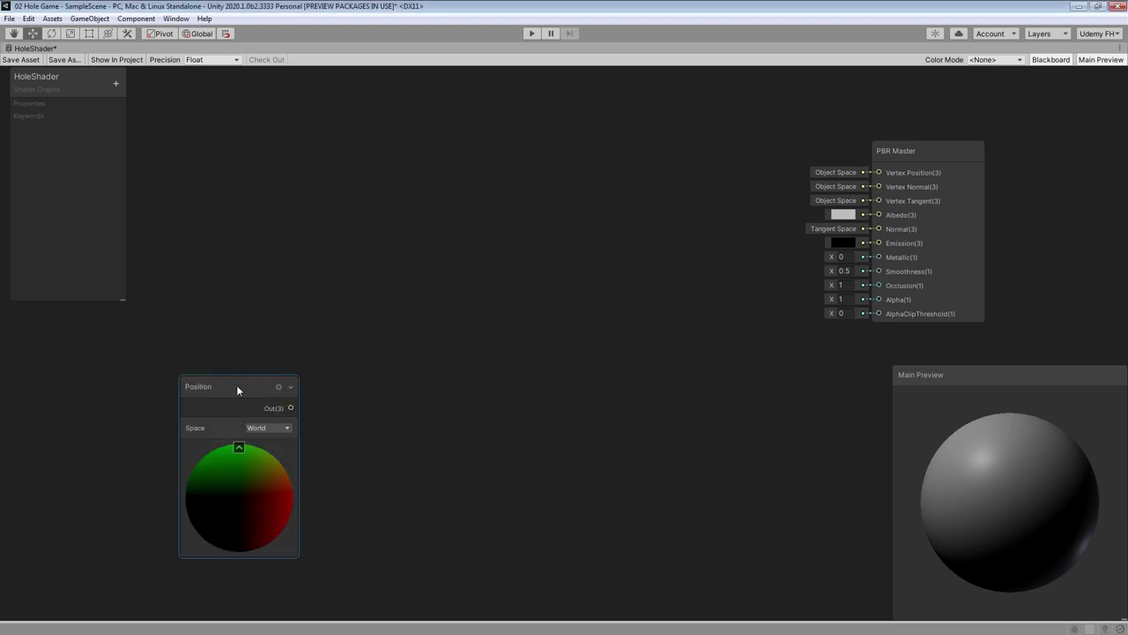
drag(239, 388, 188, 278)
click(212, 315)
click(225, 327)
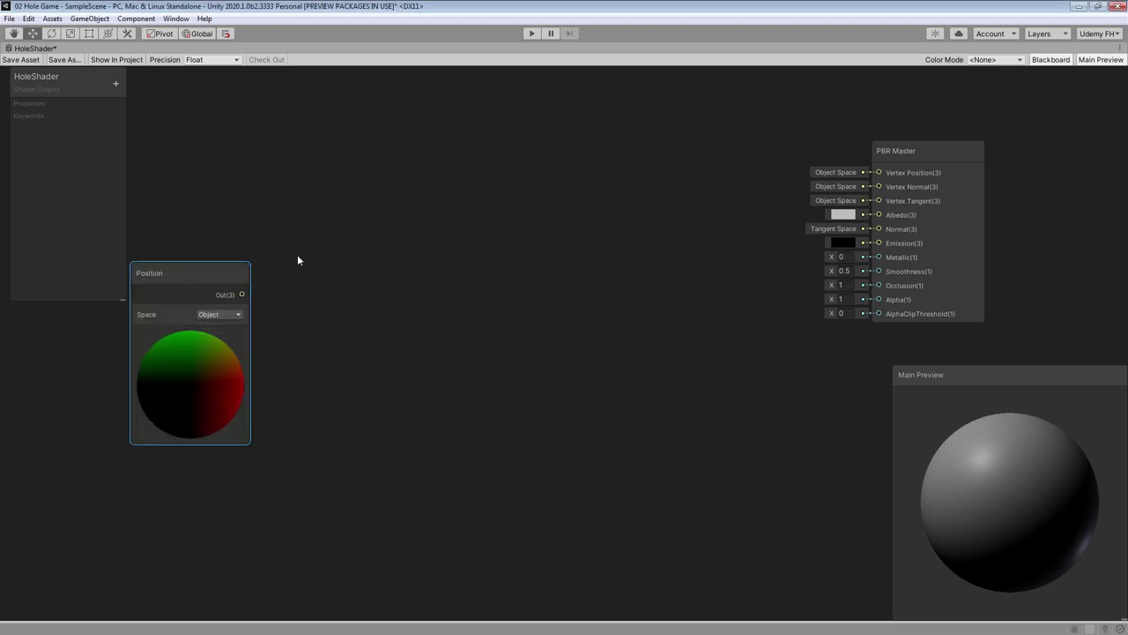
- Add a Multiply node taking the Position output as its A input
right_click(361, 252)
click(375, 255)
text(mu)
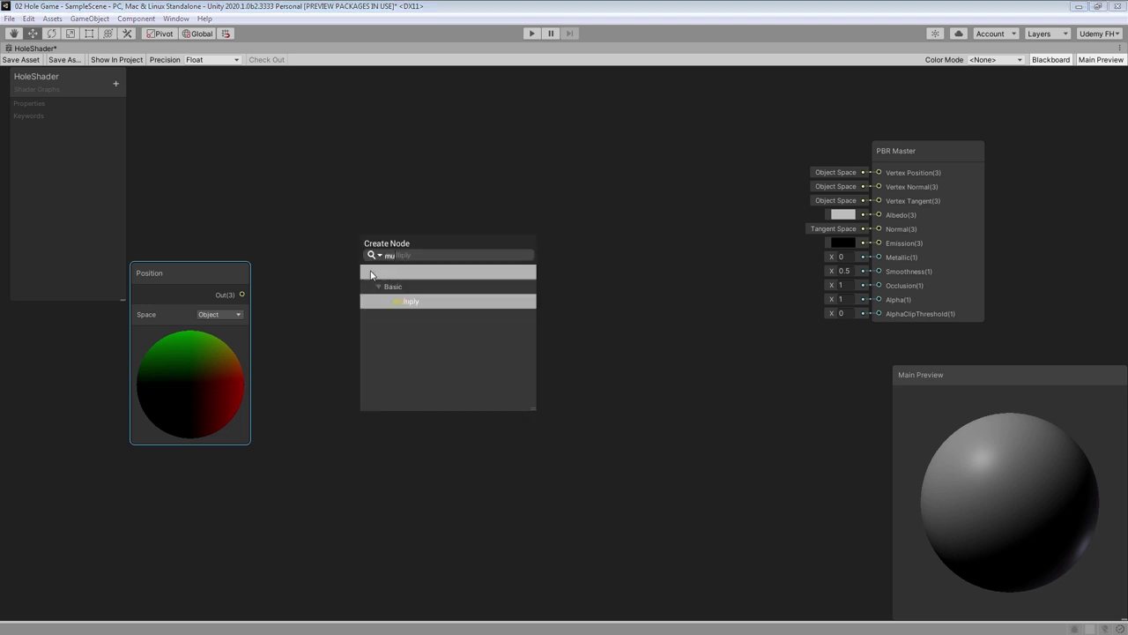
click(395, 302)
drag(242, 295, 365, 293)
drag(391, 274, 476, 288)
- Multiply Position by a Vector 1 of -1 and feed the result into Vertex Position
right_click(319, 374)
click(347, 381)
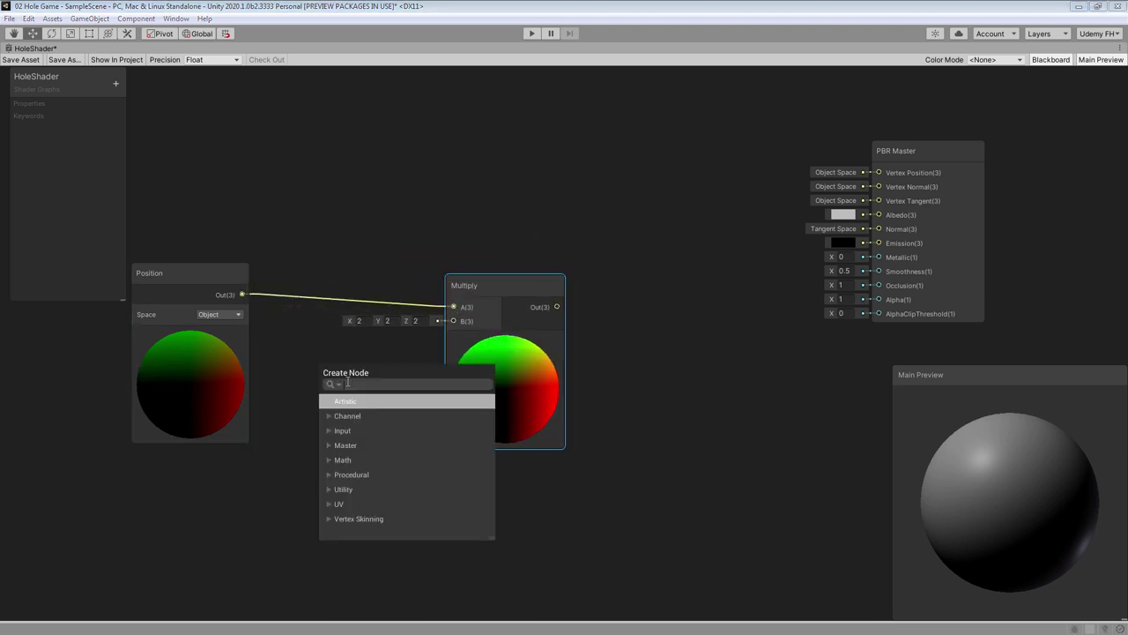
text(vector)
click(381, 429)
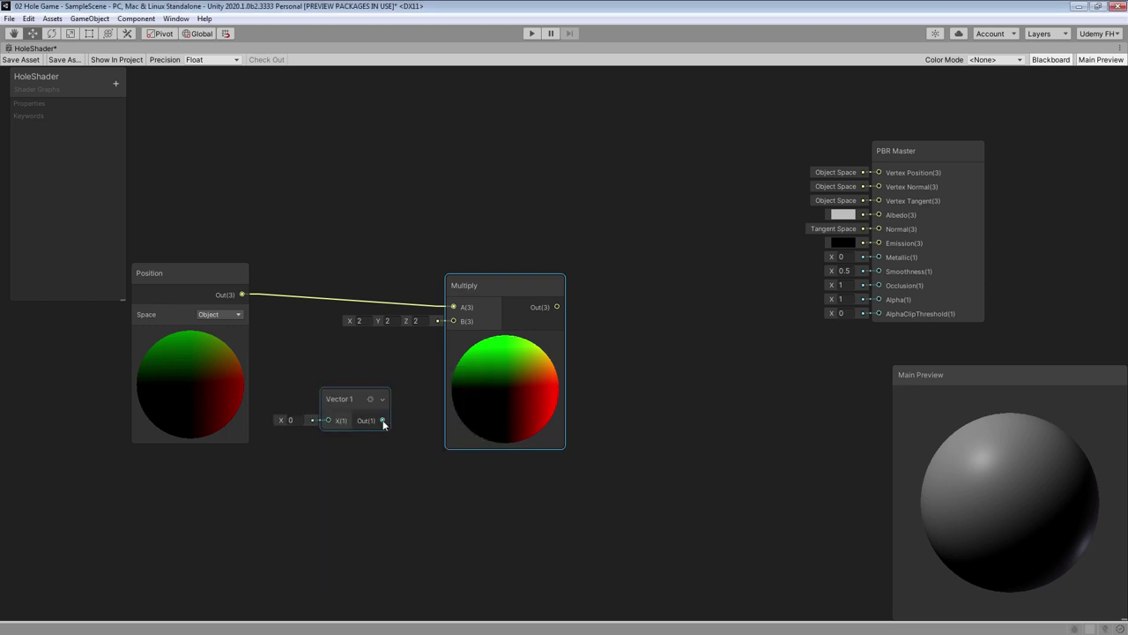
drag(382, 420, 453, 321)
text(-1)
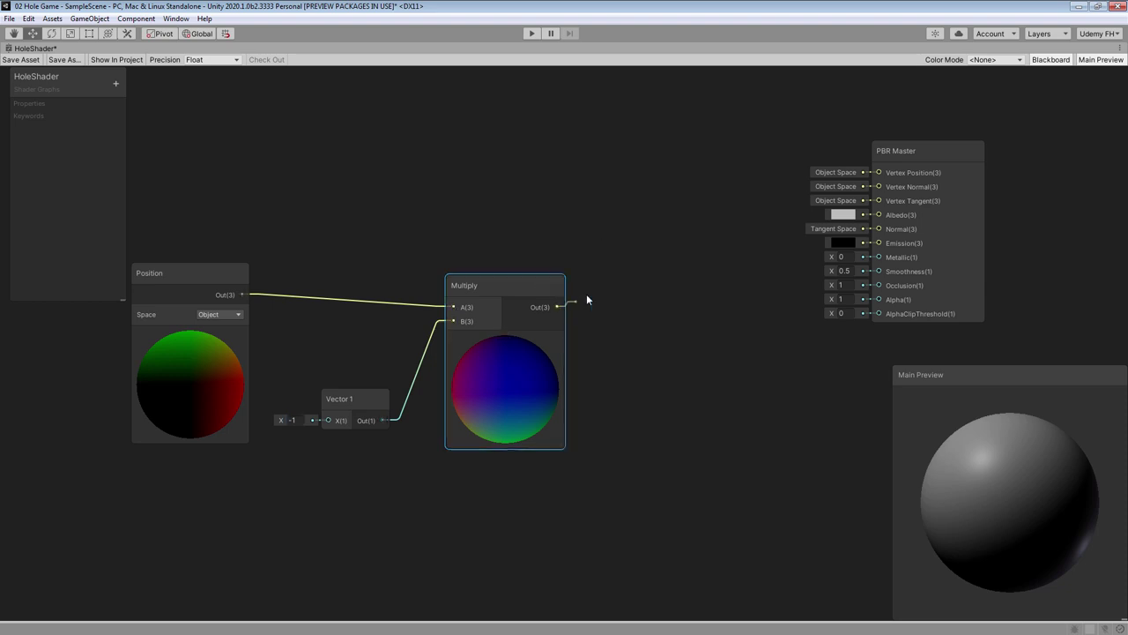
drag(557, 306, 878, 173)
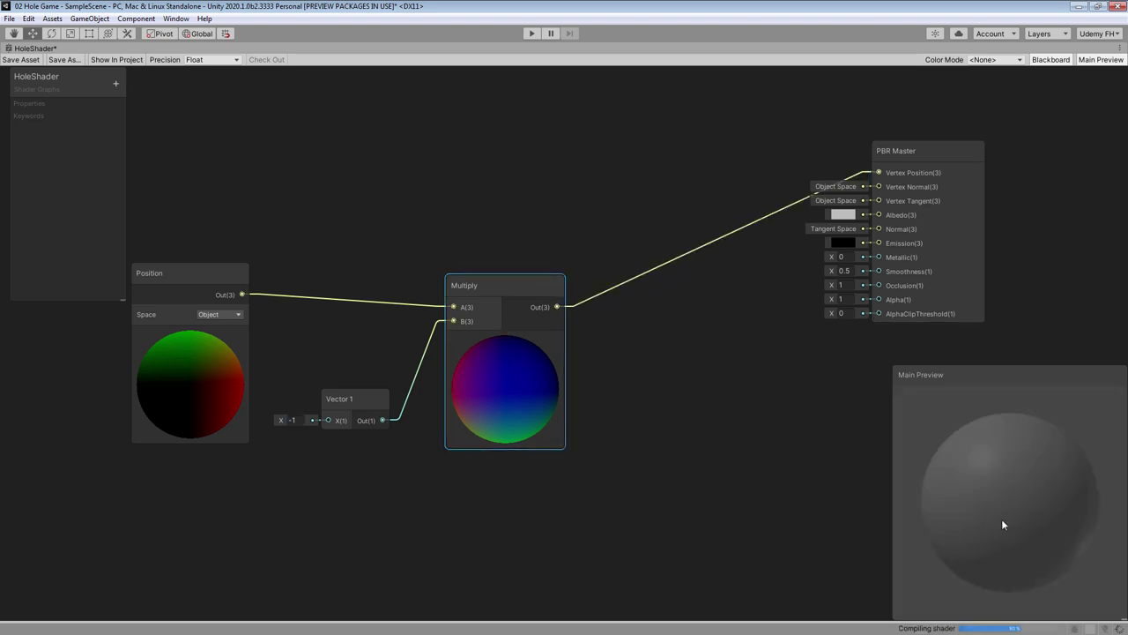
drag(476, 280, 473, 258)
- Add a Normal Vector node set to Object space
middle_drag(134, 521, 189, 461)
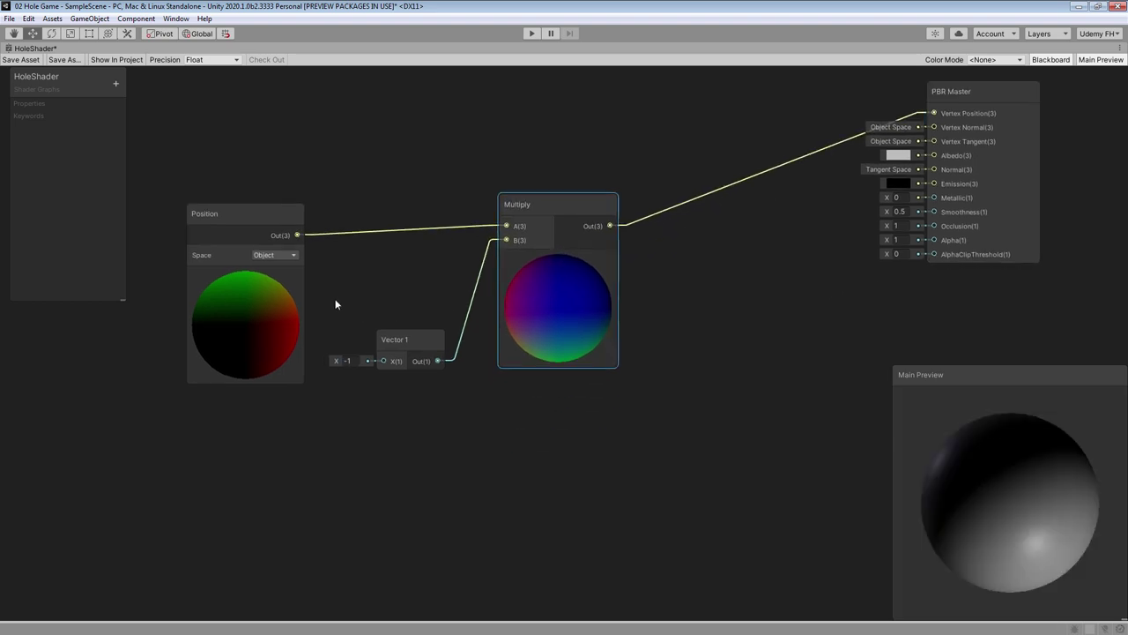
right_click(190, 460)
click(225, 282)
text(norm)
scroll(274, 428, down, 1)
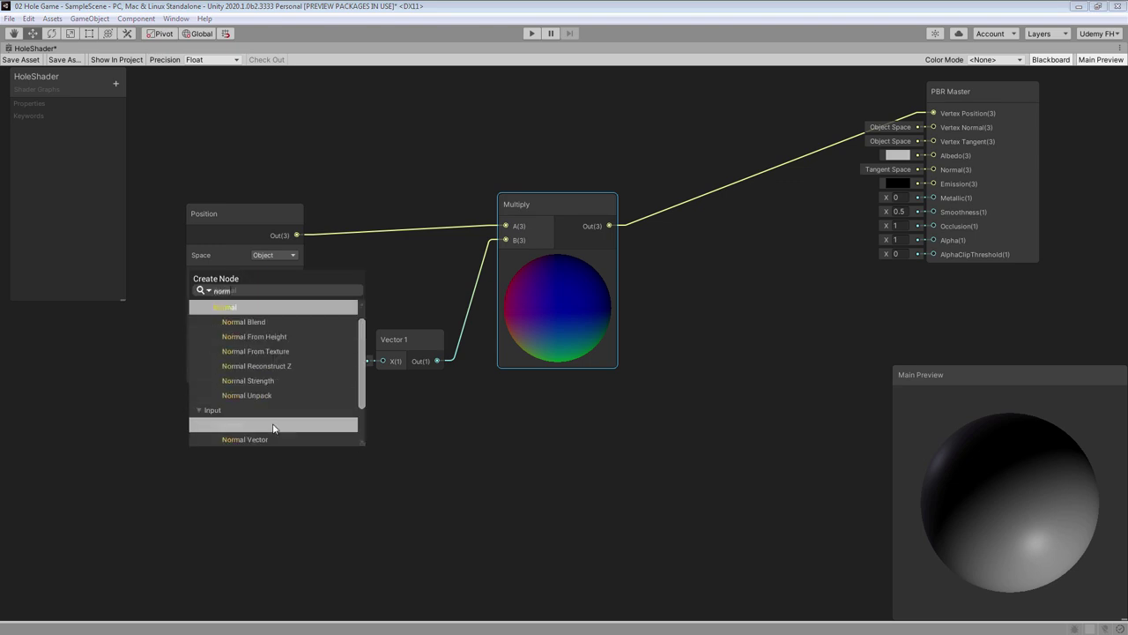
click(244, 439)
click(273, 524)
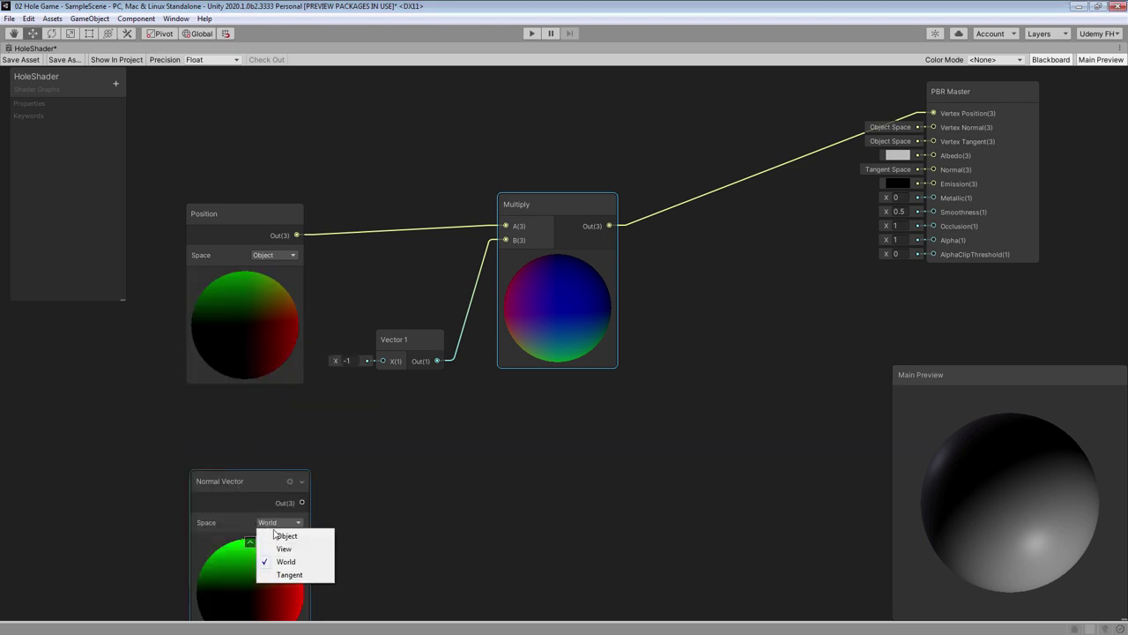
click(288, 536)
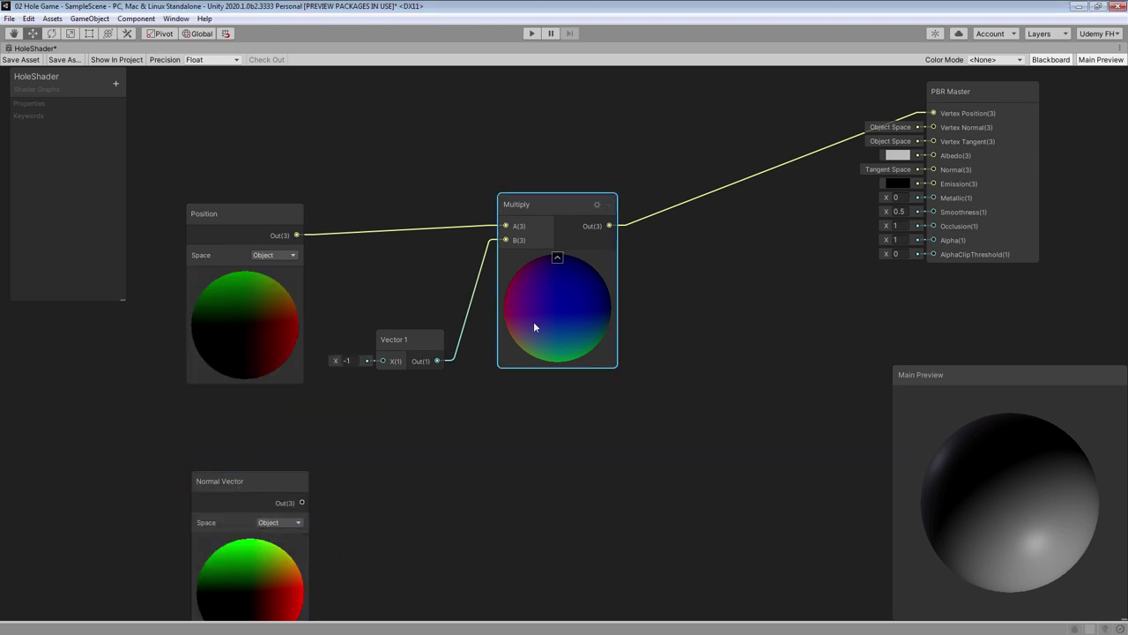
- Multiply Normal Vector by the -1 in a duplicated Multiply, feed Vertex Normal, and save
key(ctrl+d)
drag(550, 215, 530, 486)
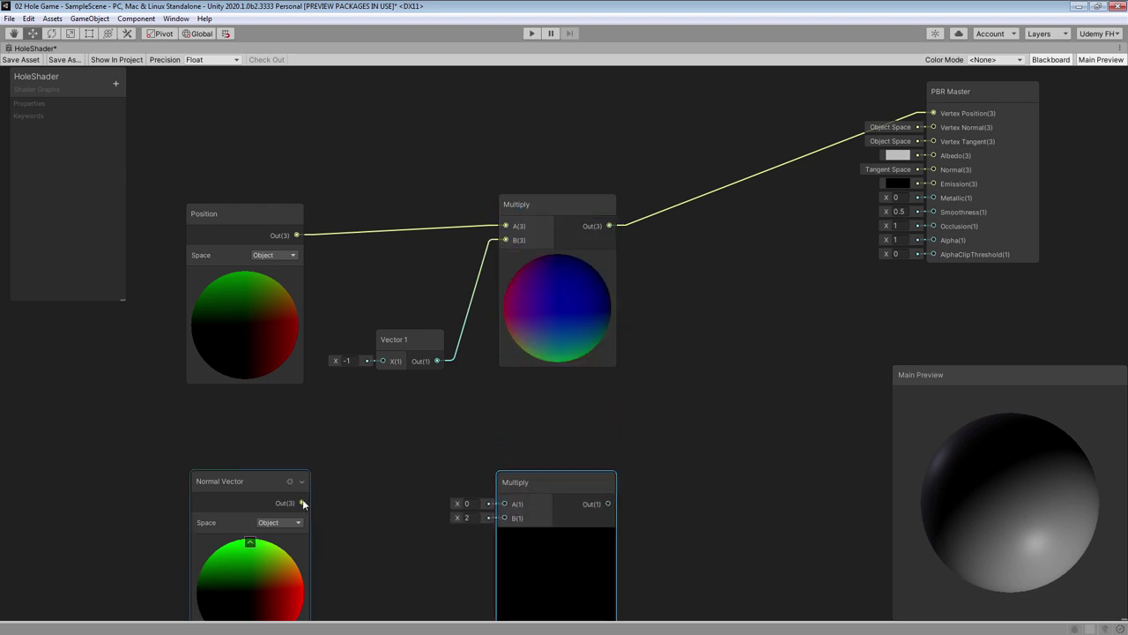
drag(302, 503, 506, 504)
drag(439, 362, 507, 519)
drag(609, 503, 673, 447)
drag(763, 296, 933, 127)
key(ctrl+s)
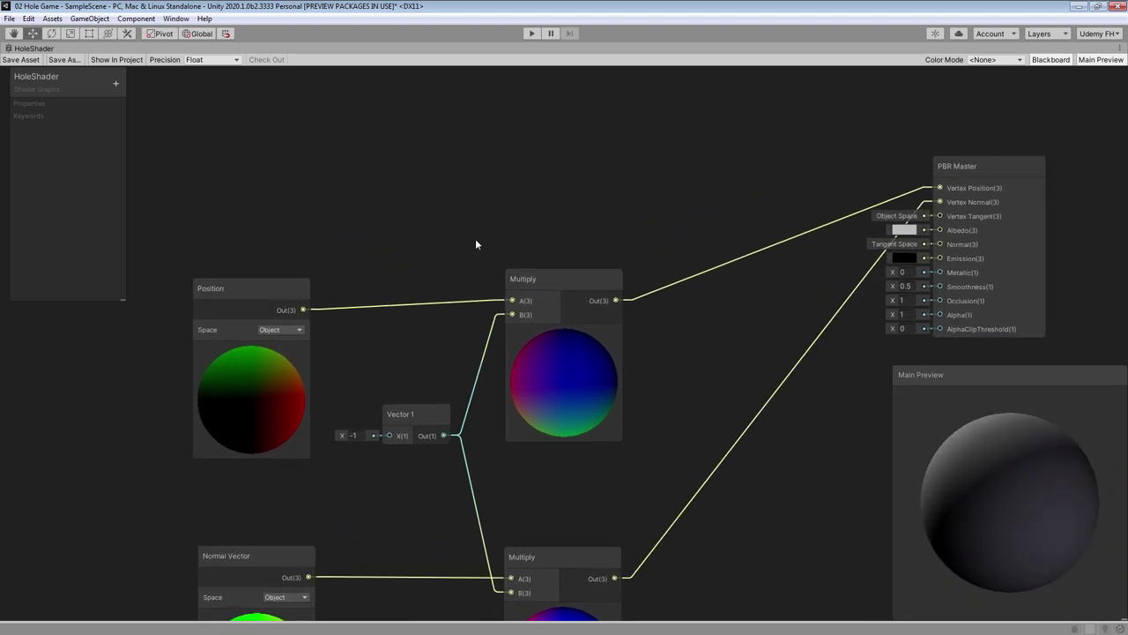
- Add a UV node with its preview collapsed, feeding a Split node
right_click(178, 114)
click(214, 118)
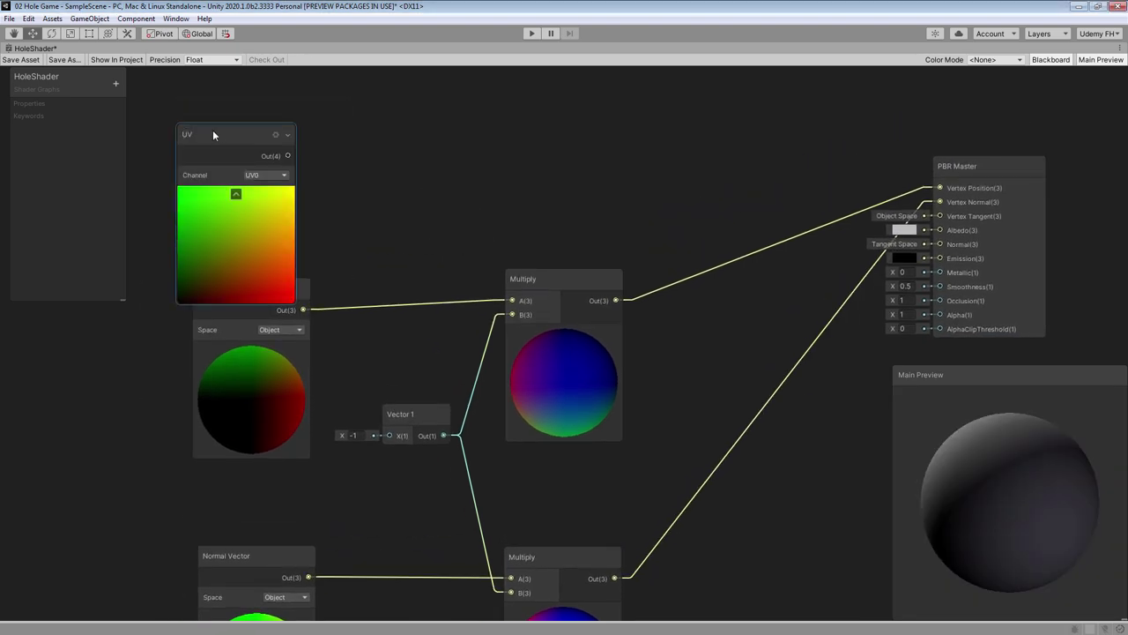
mouse_move(217, 132)
mouse_down()
mouse_move(163, 103)
mouse_move(212, 129)
mouse_up()
click(203, 188)
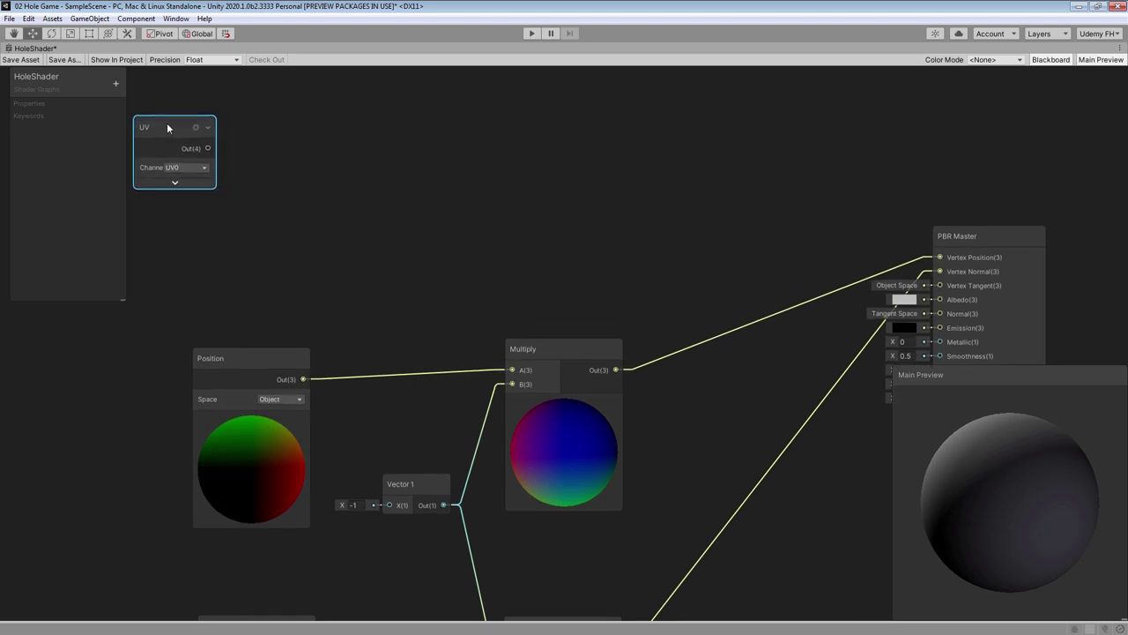
right_click(276, 137)
click(297, 144)
text(split)
key(Return)
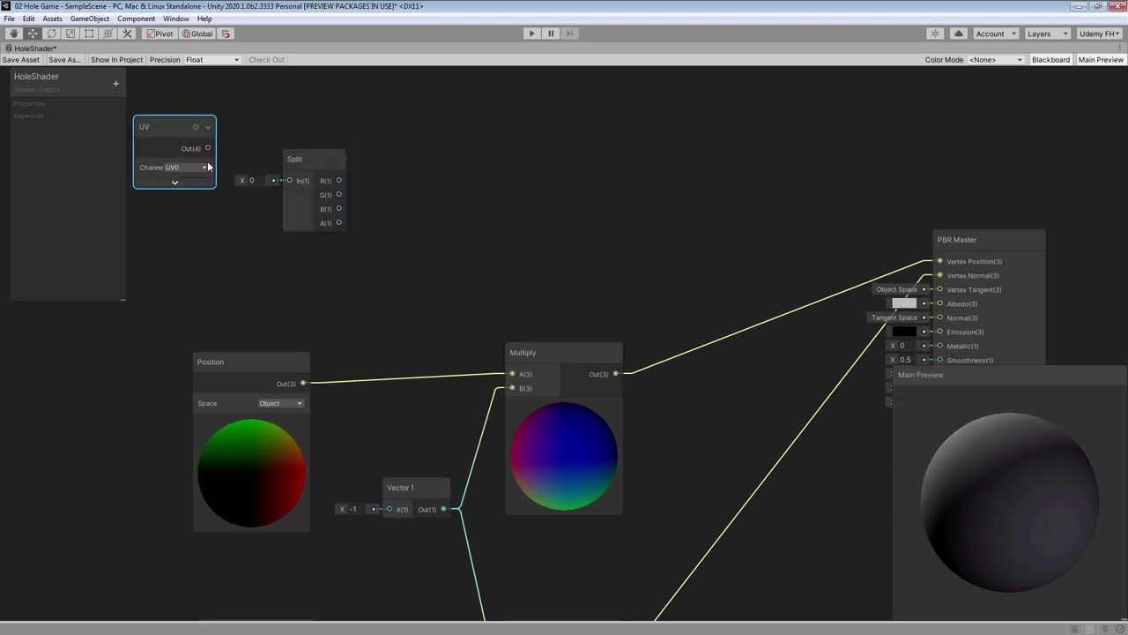
drag(208, 148, 273, 152)
- Add a Multiply node taking the Split's G channel as input A
right_click(401, 145)
click(423, 147)
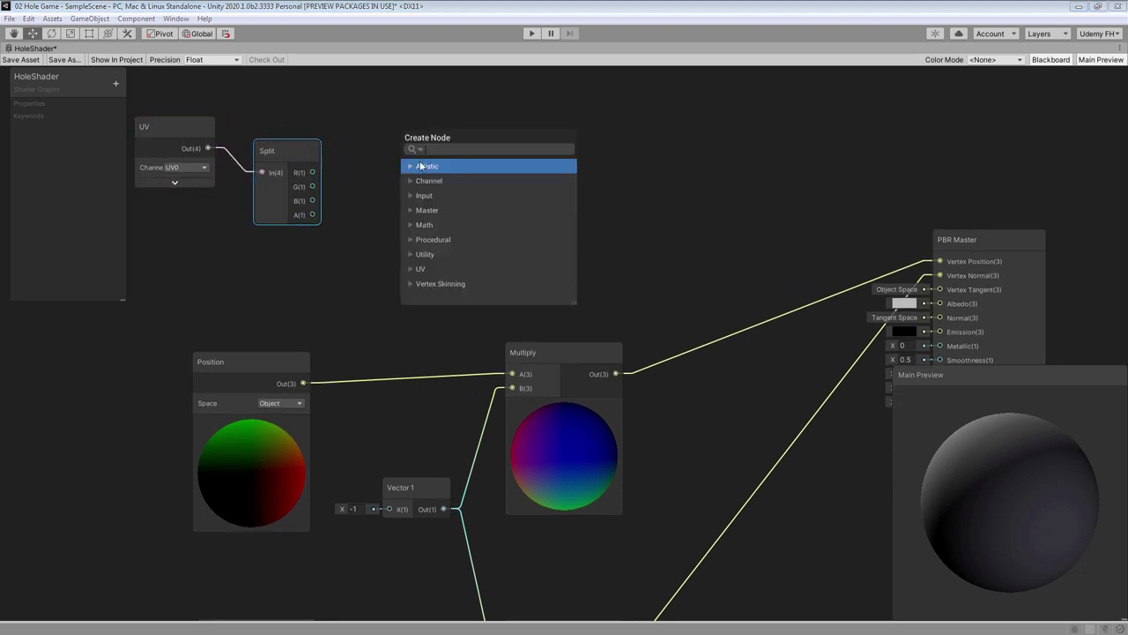
text(multiply)
key(Return)
drag(312, 186, 476, 177)
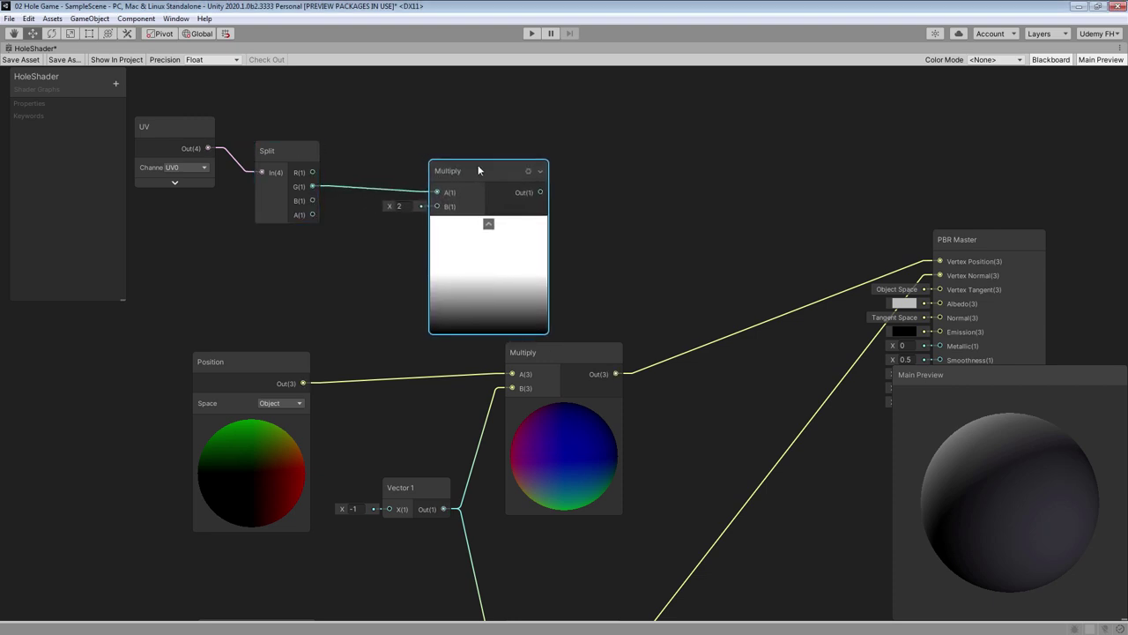
- Create an Edge Vector1 property defaulting to 10 and wire it into Multiply's B
click(115, 84)
click(132, 90)
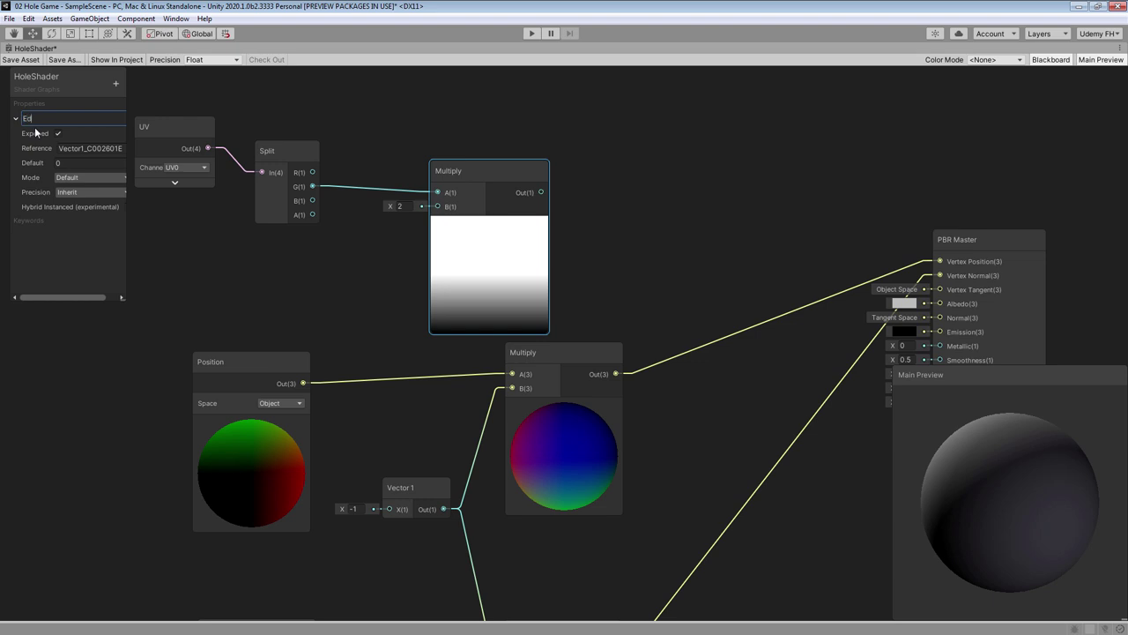
click(62, 163)
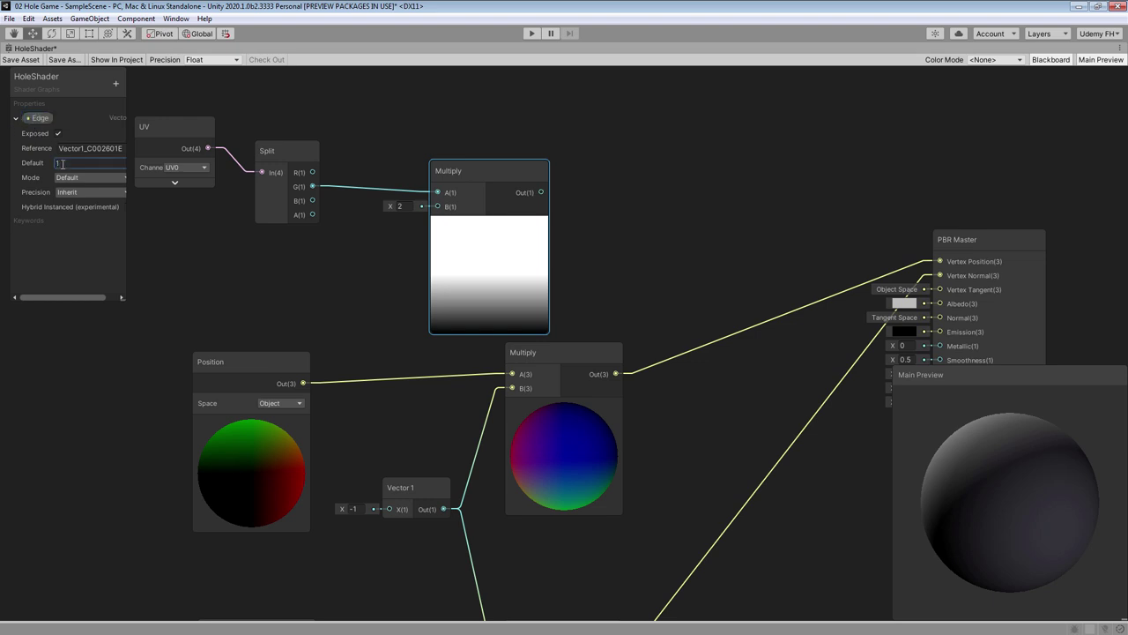
drag(39, 122, 438, 206)
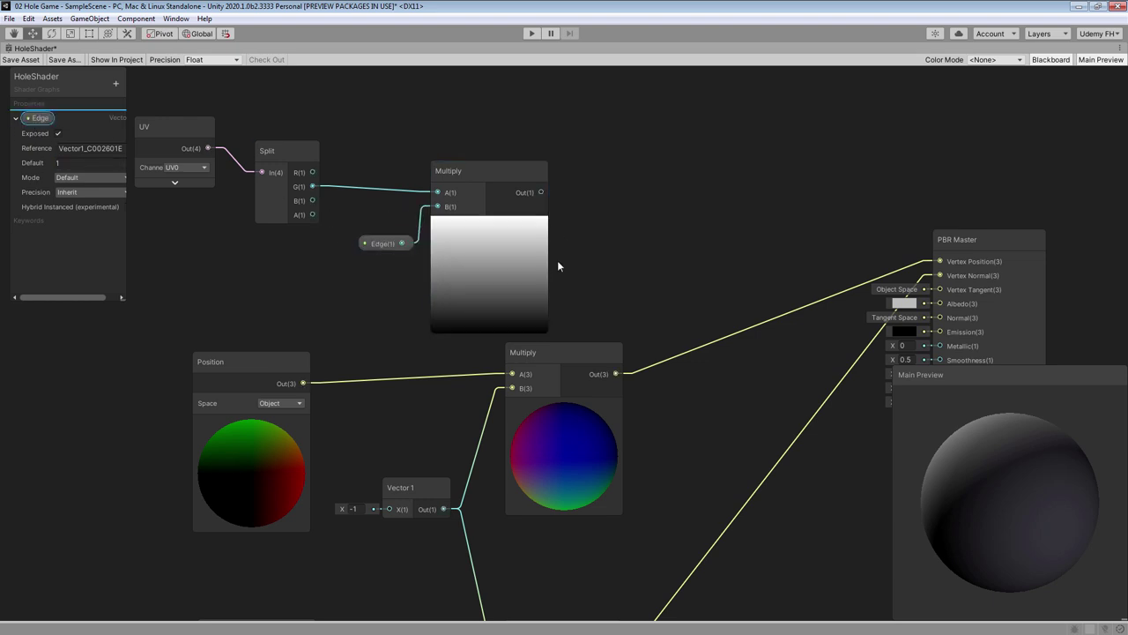
drag(384, 249, 363, 228)
click(88, 163)
text(4)
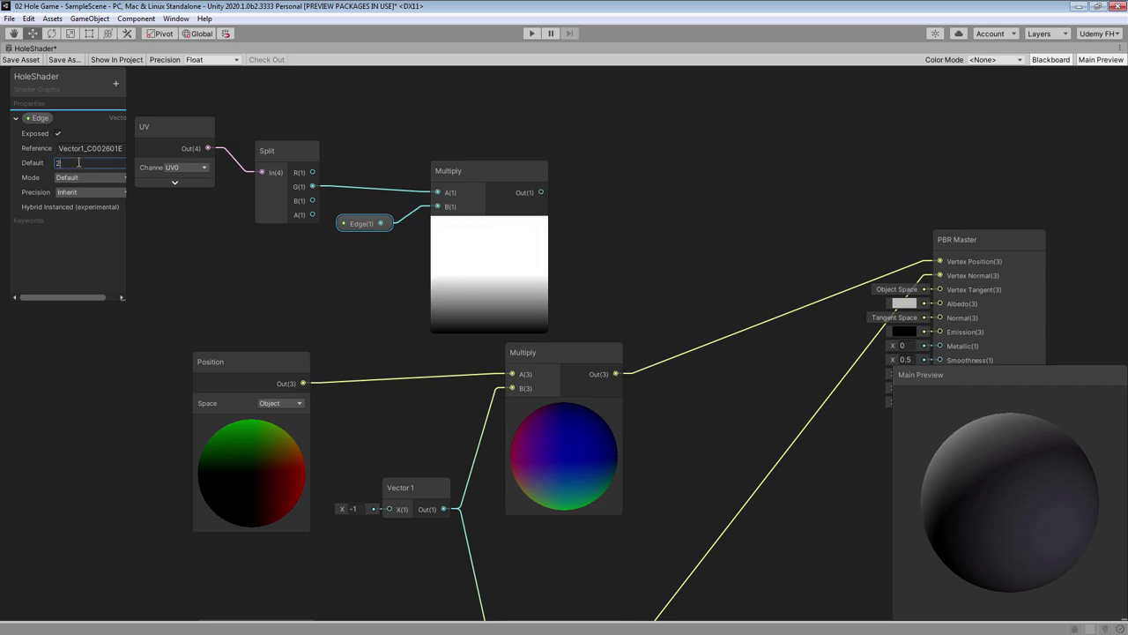
text(10)
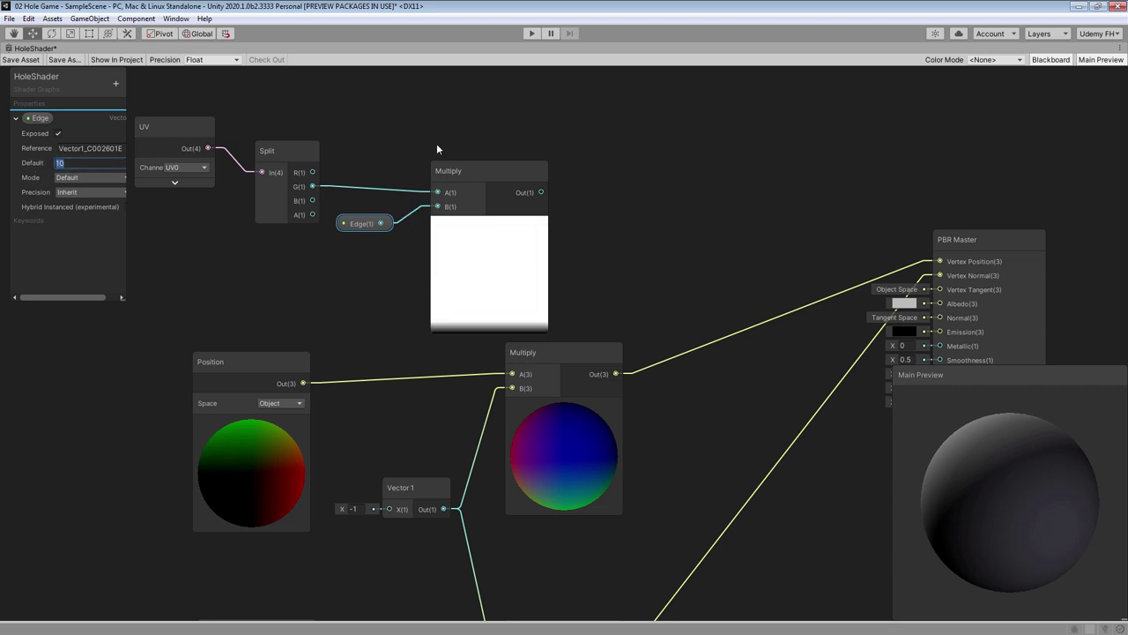
- Add an Add node fed by the Multiply result, collapsing Multiply's preview
middle_drag(437, 150, 384, 148)
right_click(523, 140)
click(540, 144)
text(ad)
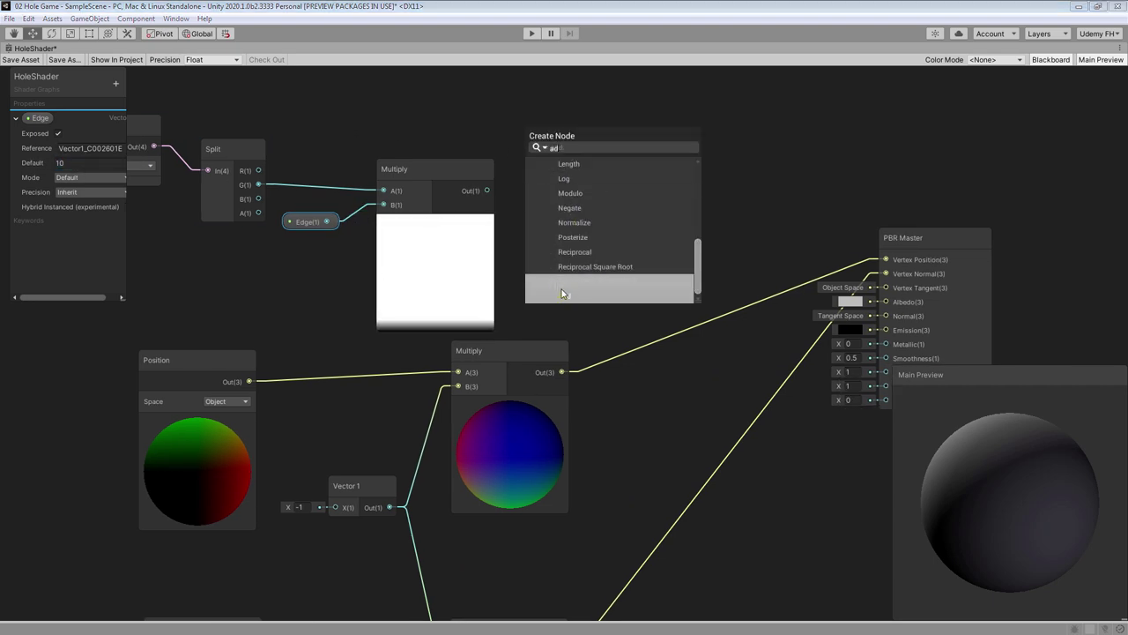
click(562, 293)
drag(562, 167, 603, 167)
click(435, 221)
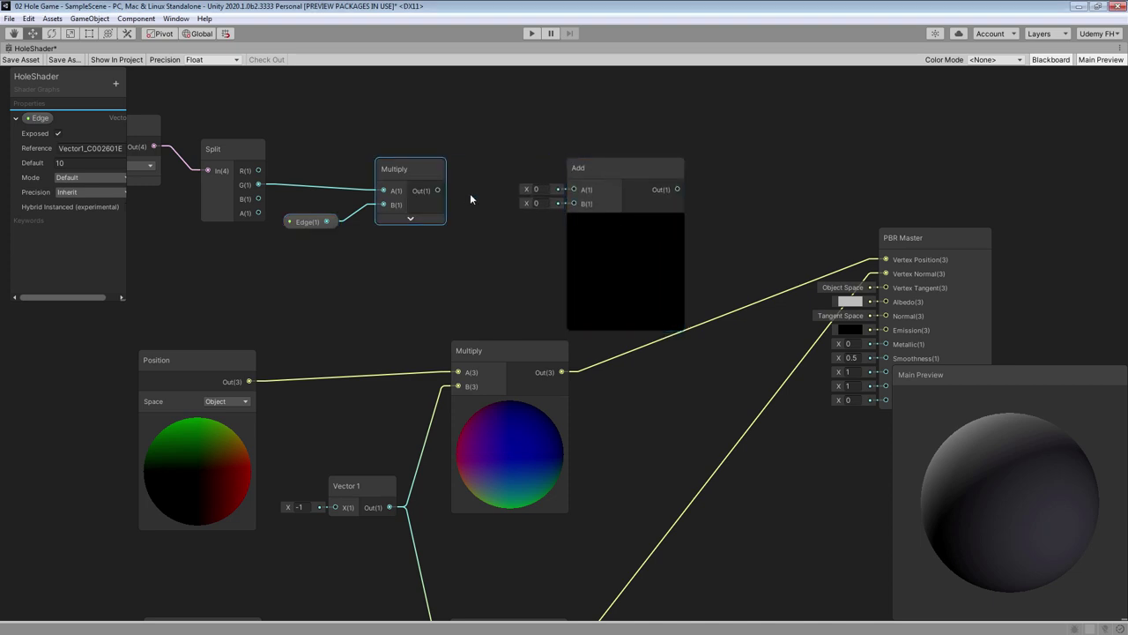
drag(437, 190, 535, 168)
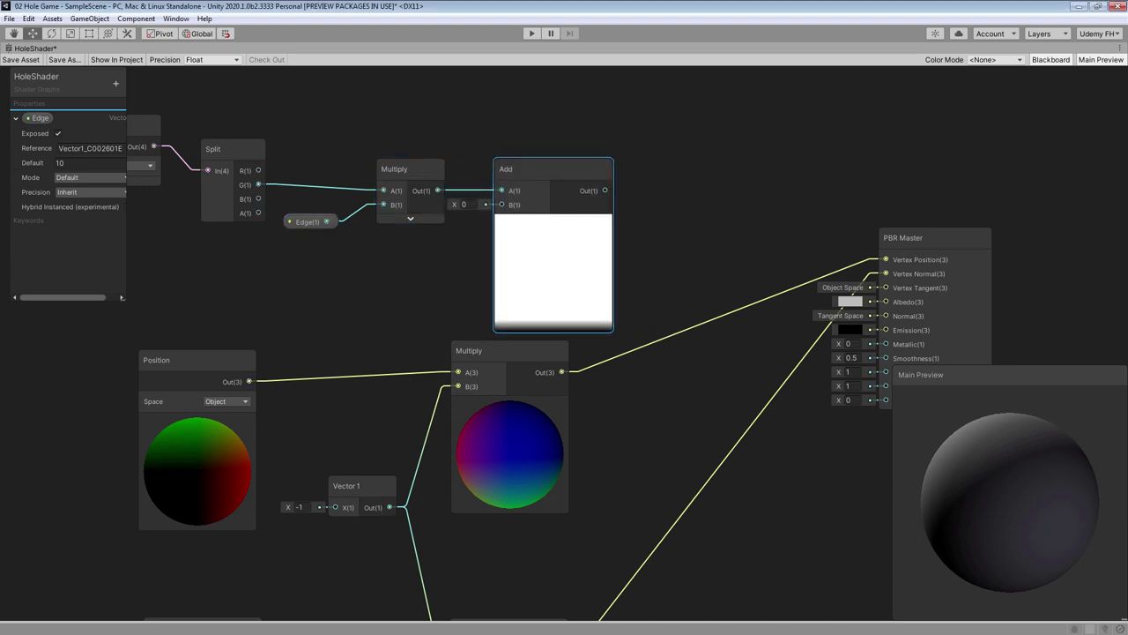
- Create a Thickness Vector1 property defaulting to -5 and wire it into Add's B input
click(115, 82)
click(137, 89)
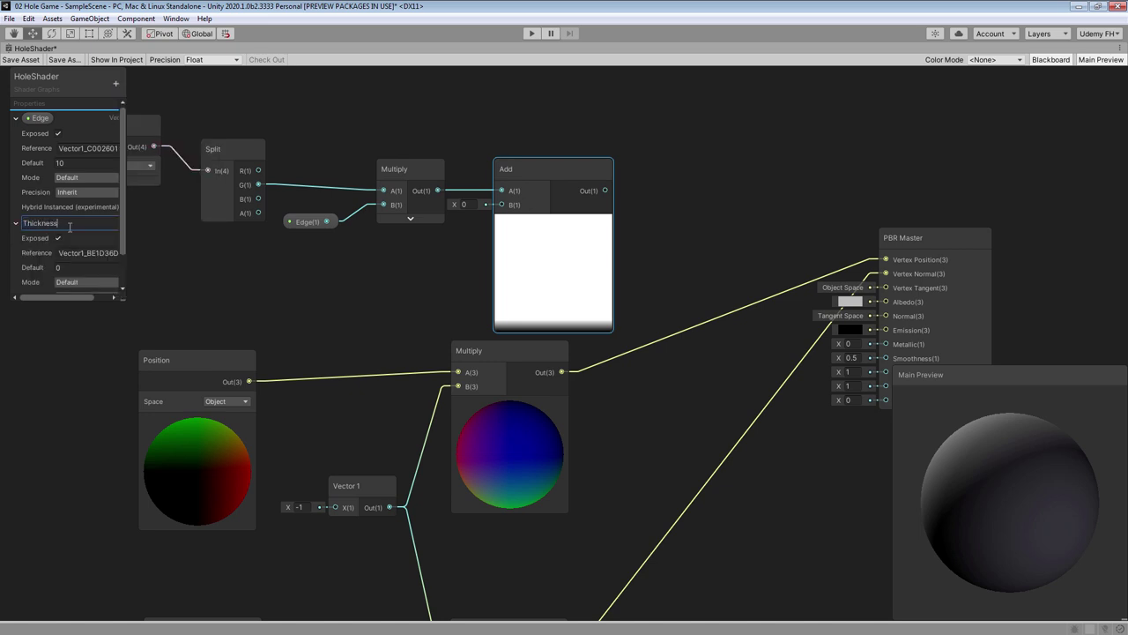
key(Return)
drag(49, 222, 502, 204)
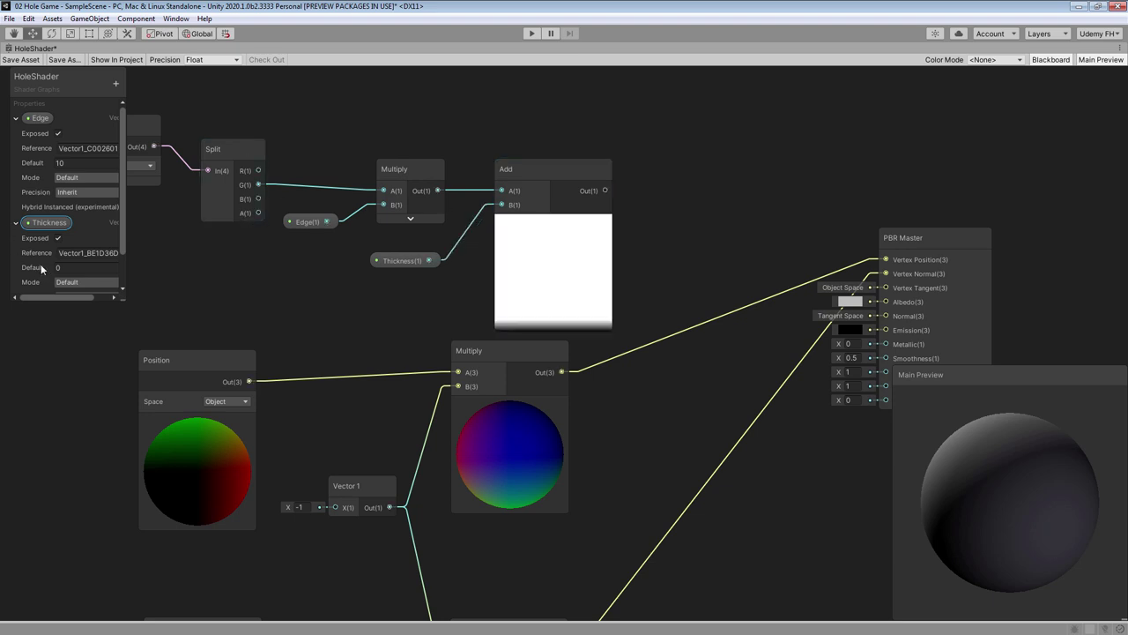
text(10)
text(-5)
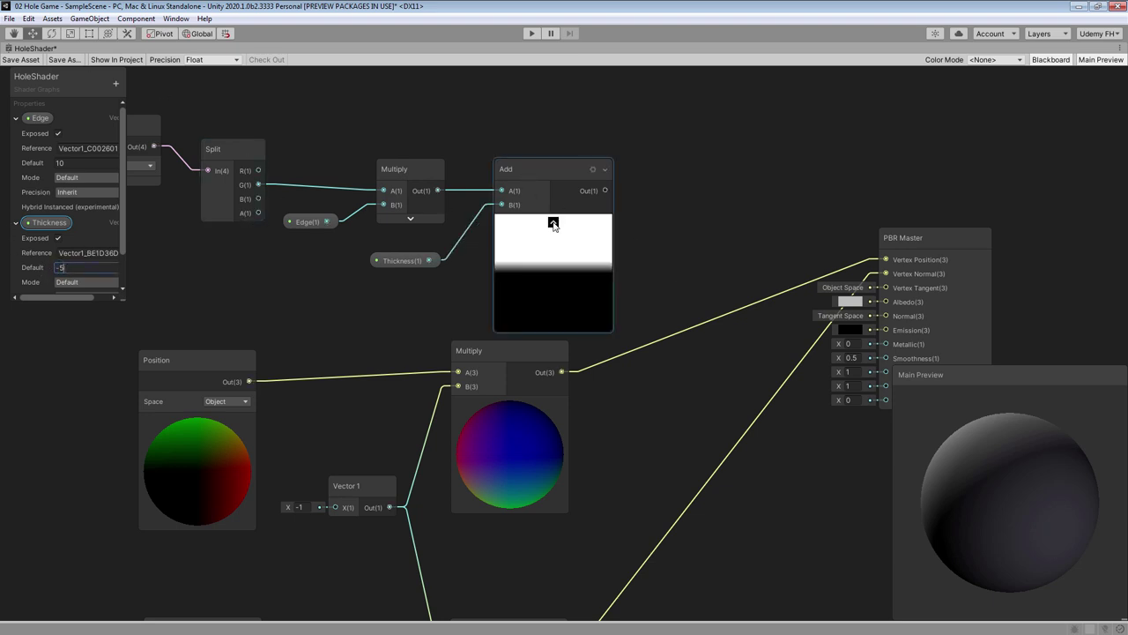
click(553, 223)
middle_drag(479, 162, 535, 159)
scroll(114, 99, down, 2)
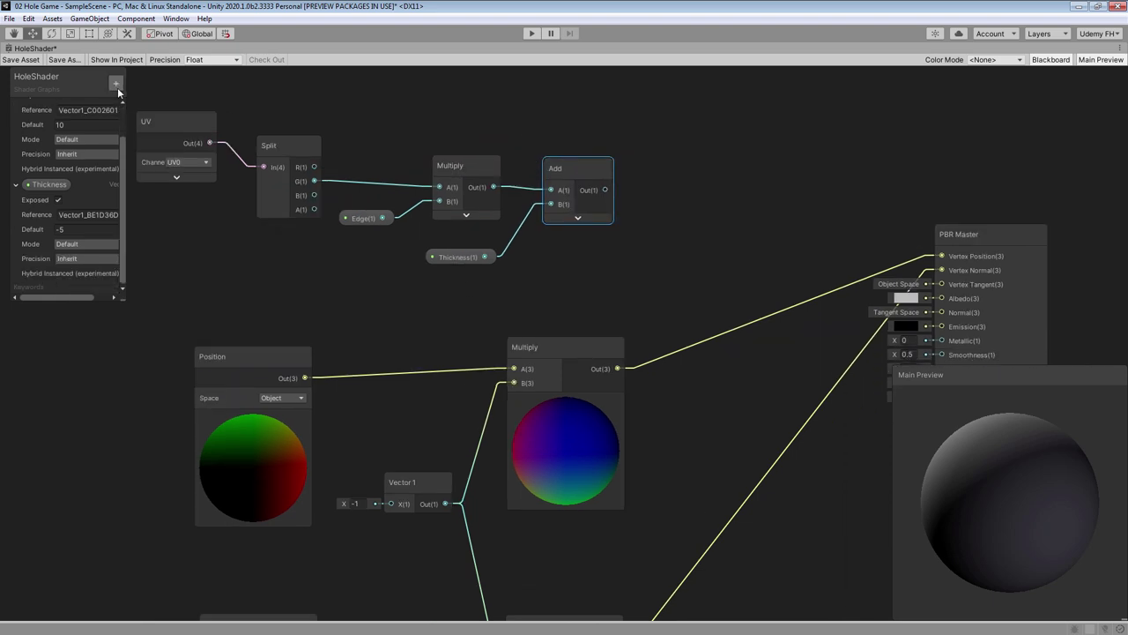
- Add a Color property named Border with a pure red default
click(115, 84)
click(146, 148)
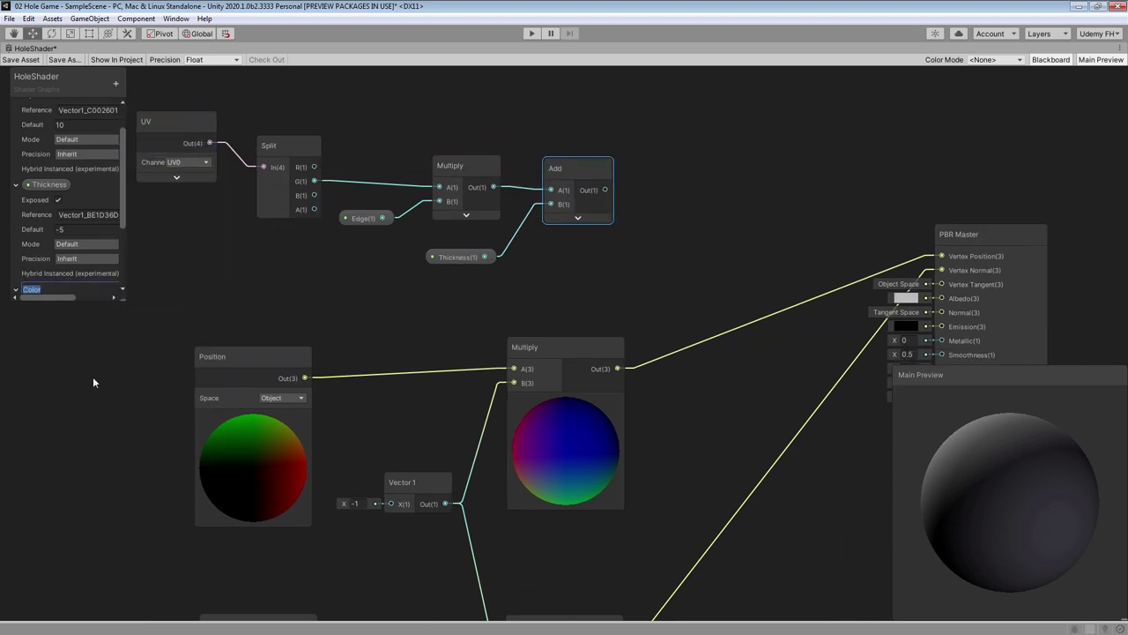
text(Border)
key(Return)
scroll(59, 221, down, 3)
click(86, 228)
drag(138, 310, 194, 285)
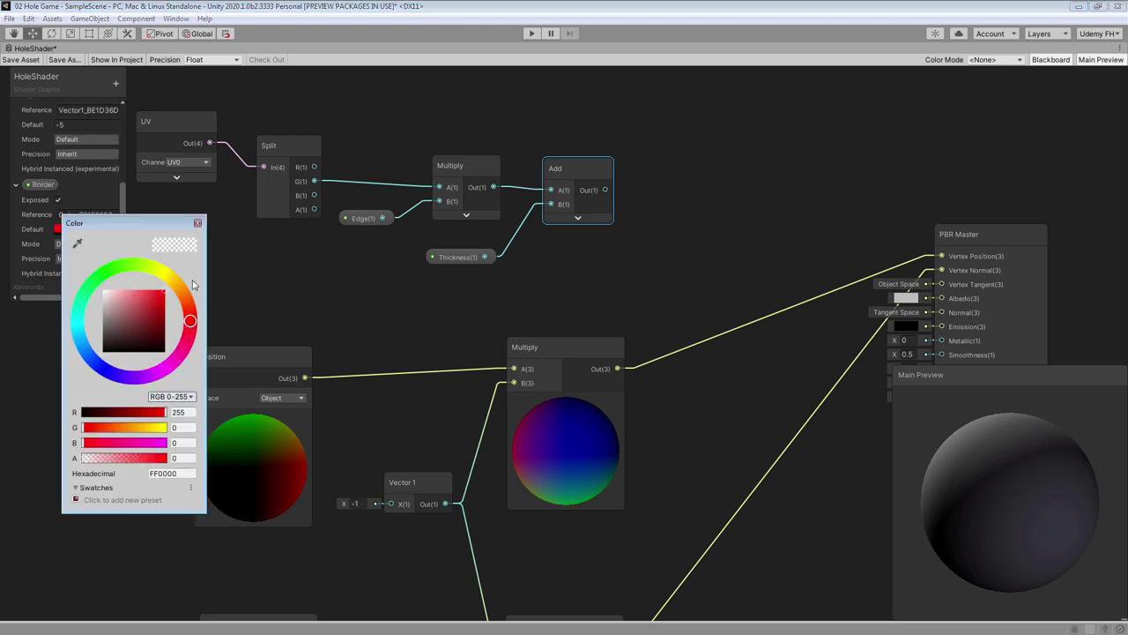
click(198, 223)
- Add a Color property named Base with a bright green default
click(116, 84)
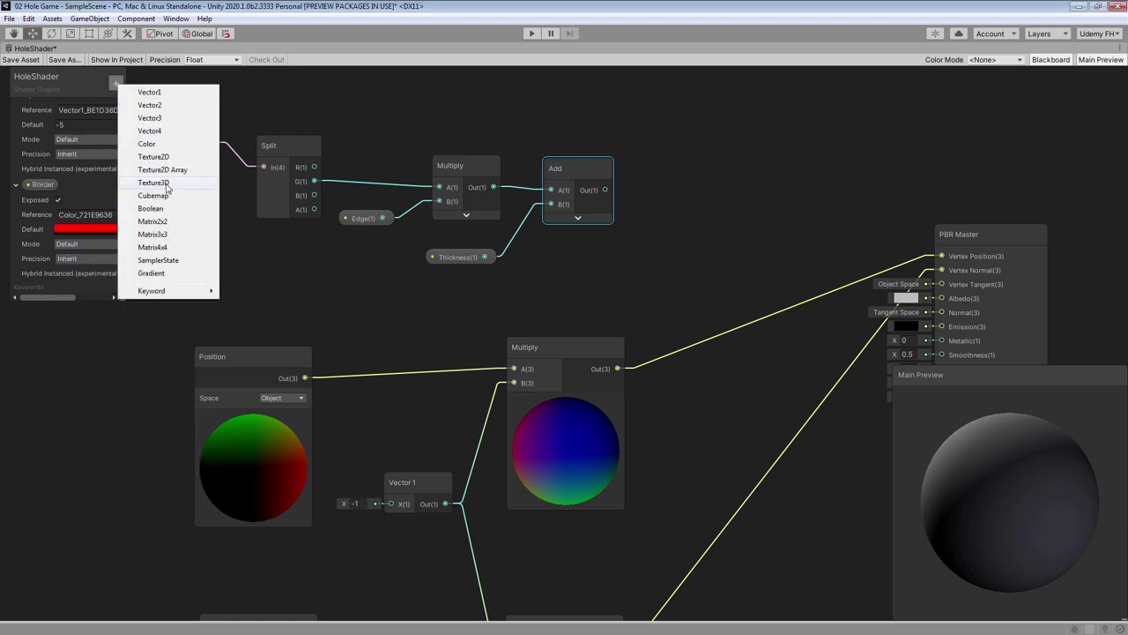
click(155, 146)
text(Base)
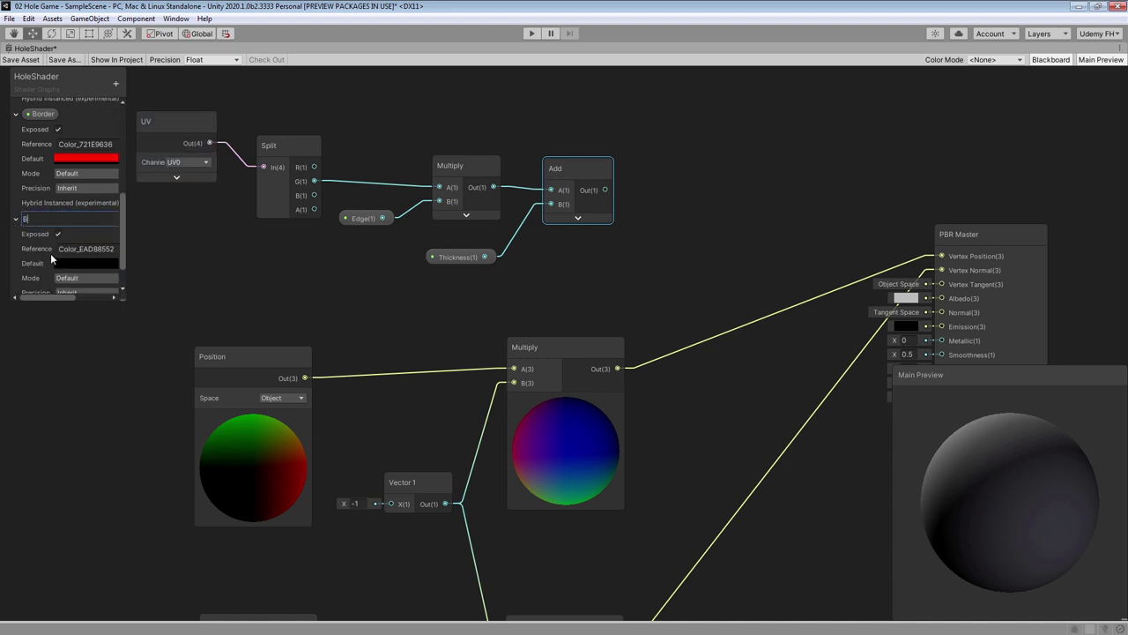
key(Return)
click(87, 263)
click(129, 299)
click(163, 327)
click(637, 171)
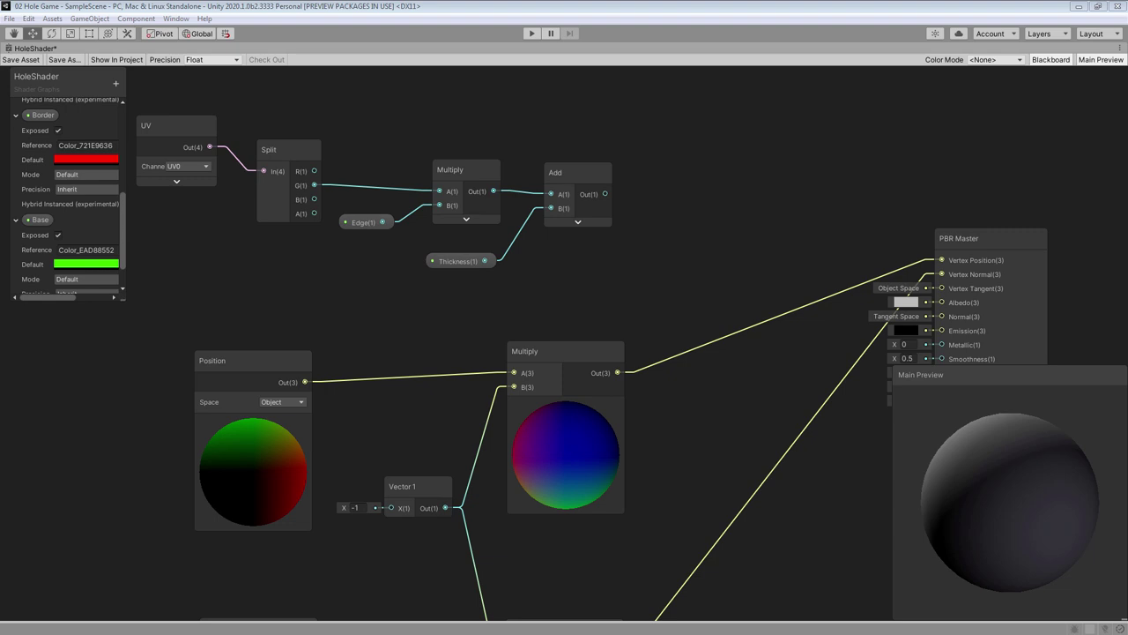
- Add a Saturate node fed by the Add output, with its preview hidden
right_click(638, 164)
click(656, 171)
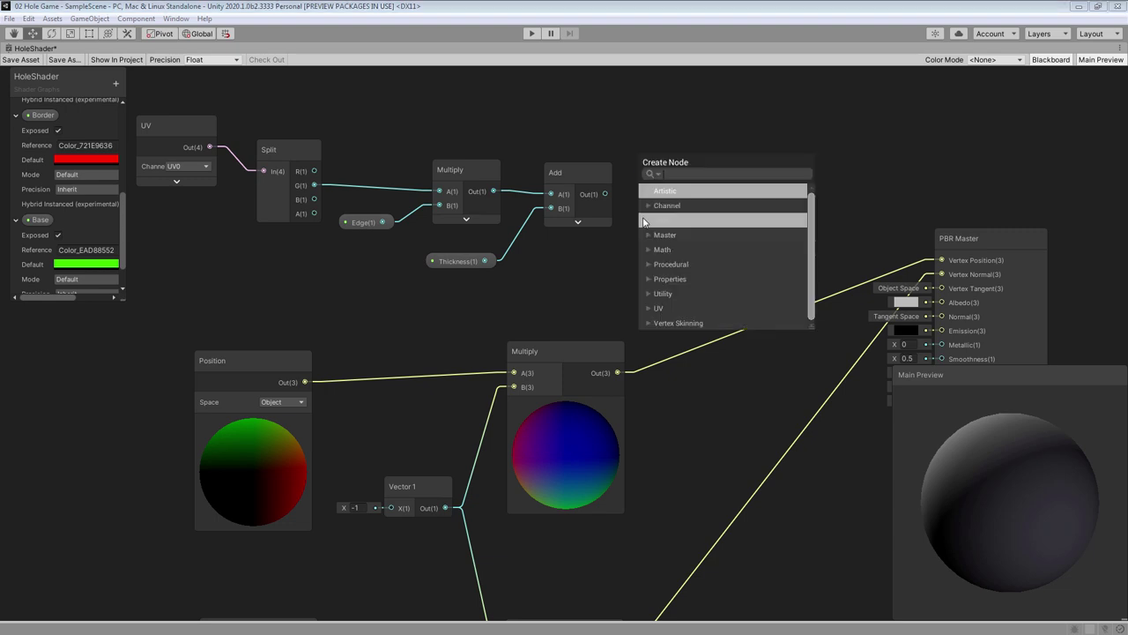
text(satu)
key(Return)
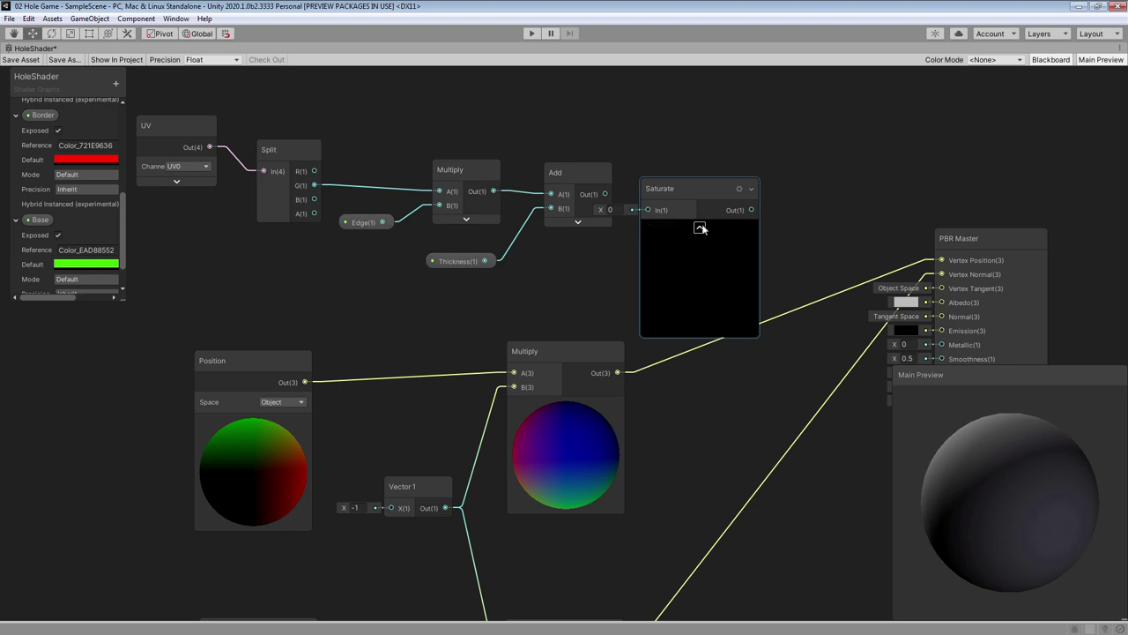
drag(605, 194, 650, 206)
click(699, 227)
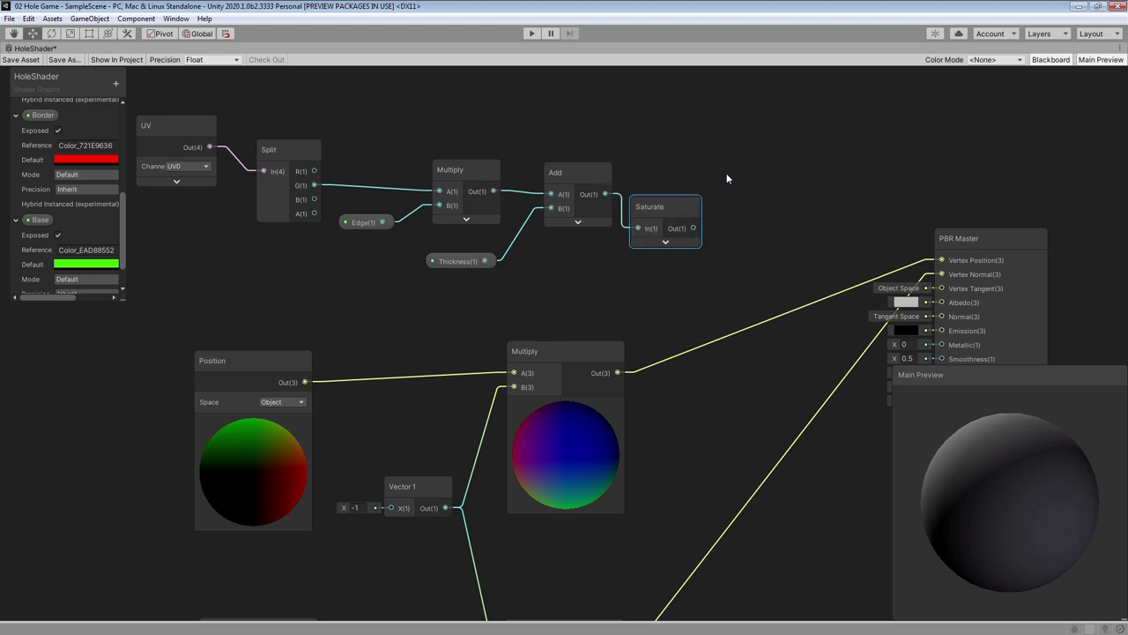
- Add a Lerp driven by Saturate, blending Border (A) into Base (B) for Albedo
right_click(728, 176)
click(756, 179)
text(lerp)
key(Return)
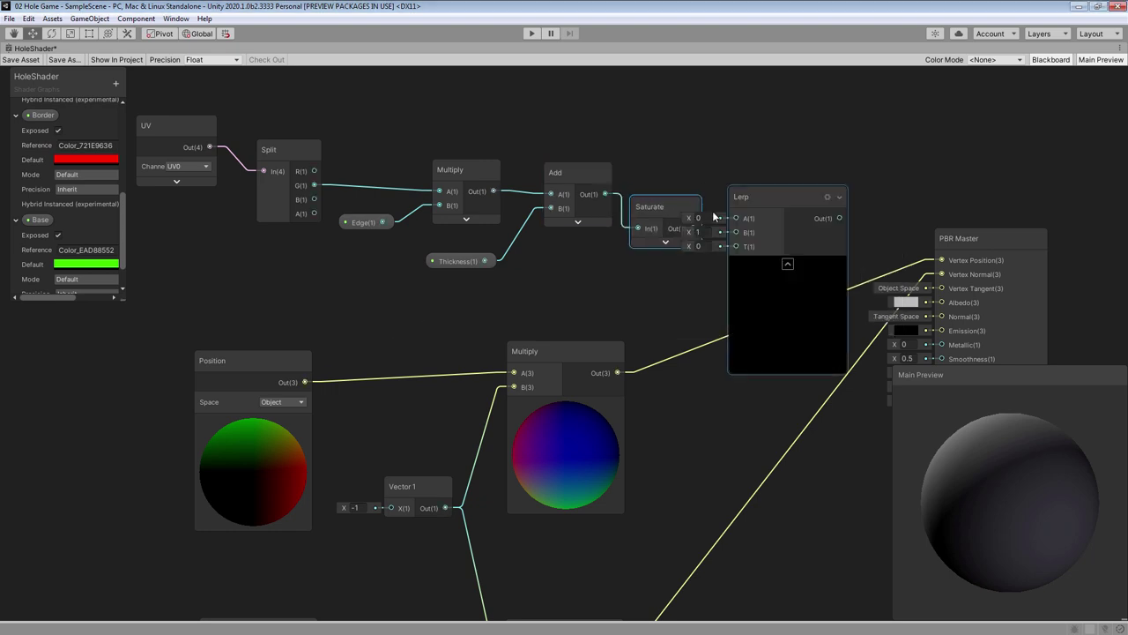
click(788, 262)
drag(754, 201, 785, 205)
drag(696, 229, 784, 236)
drag(42, 114, 768, 201)
click(38, 219)
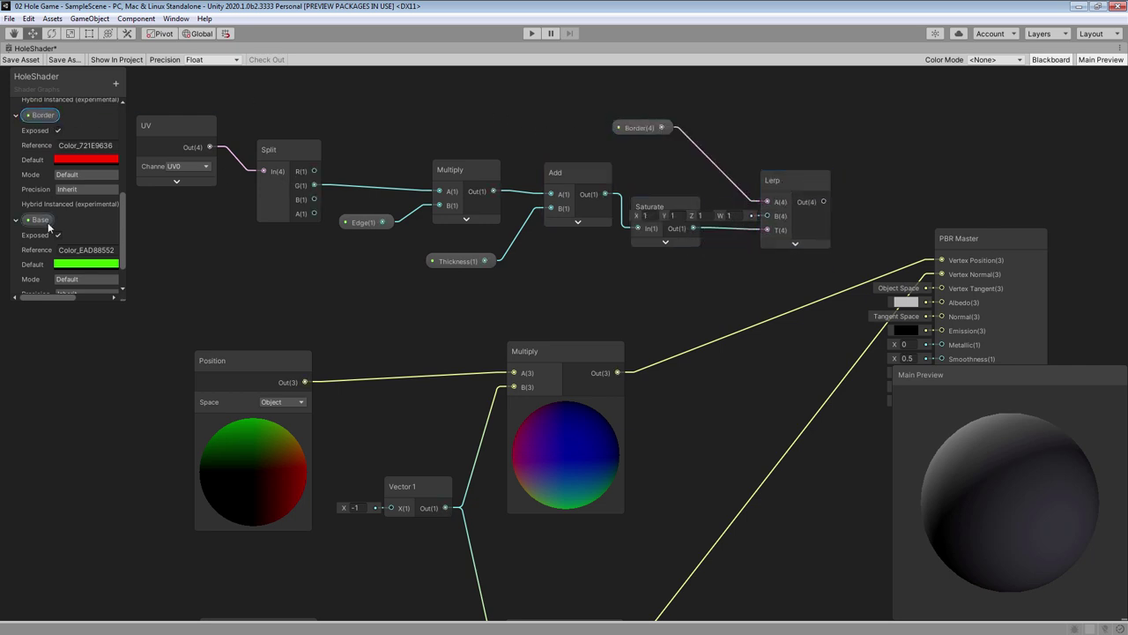
drag(605, 149, 942, 303)
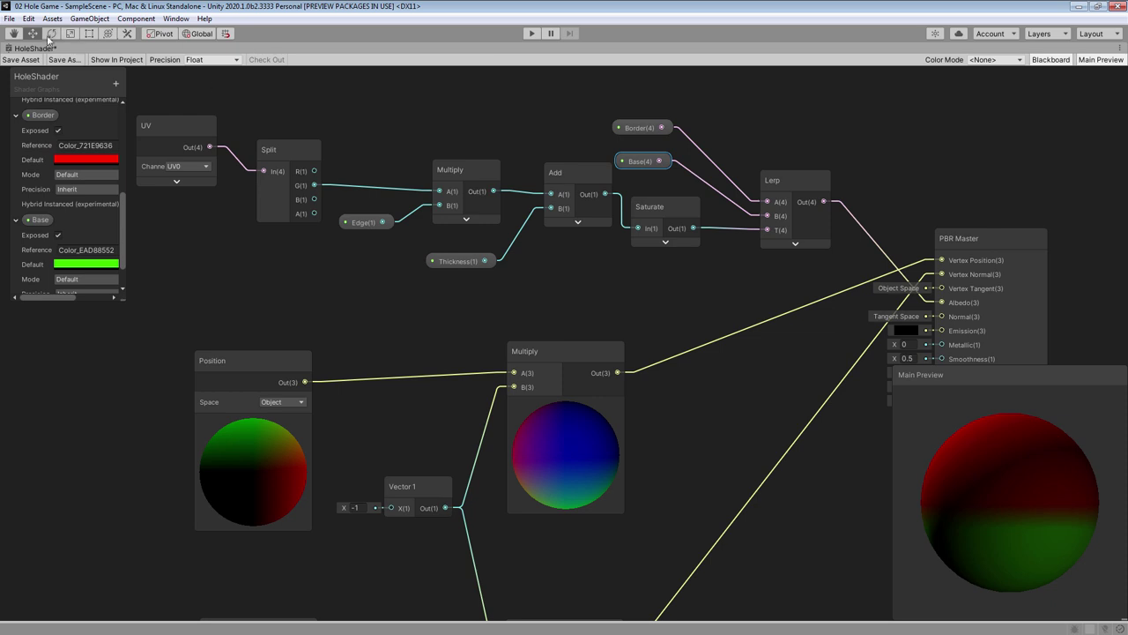
- Save the shader graph, return to the Scene view, and start opening Lighting
click(24, 60)
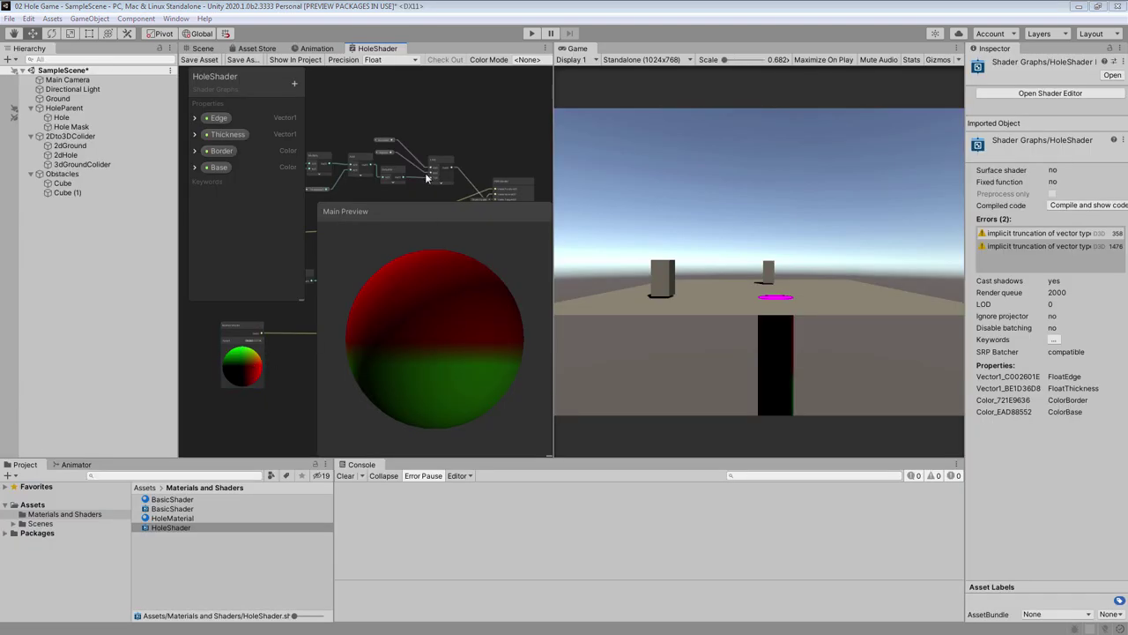
click(194, 49)
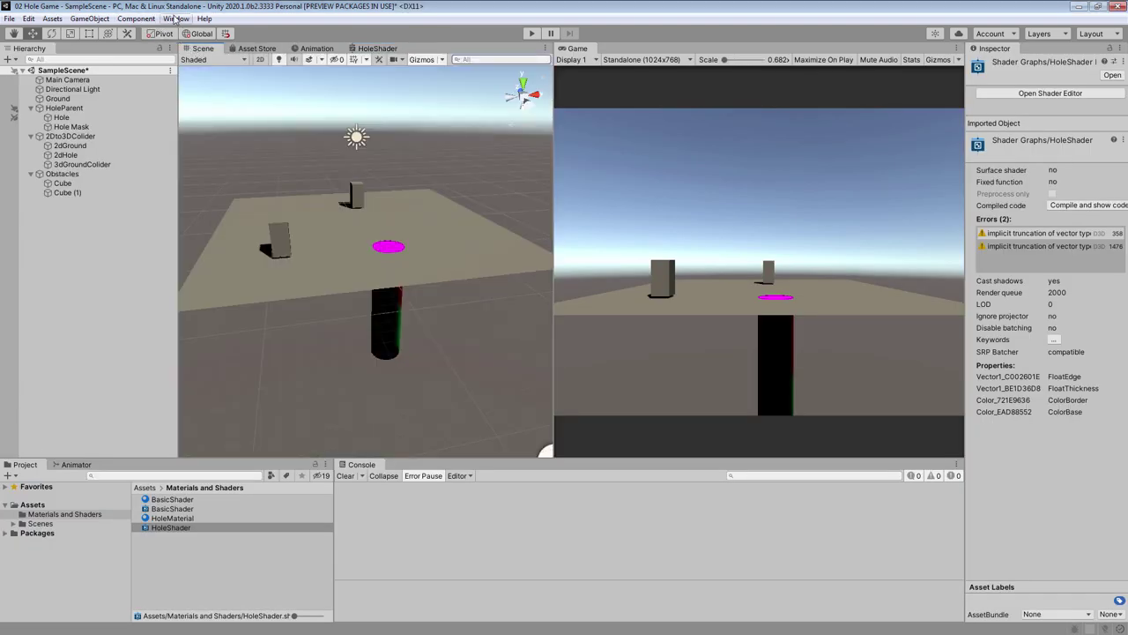
click(176, 19)
- Set the environment ambient source to Color with light grey 179,179,179, then close Lighting
mouse_move(221, 194)
click(348, 194)
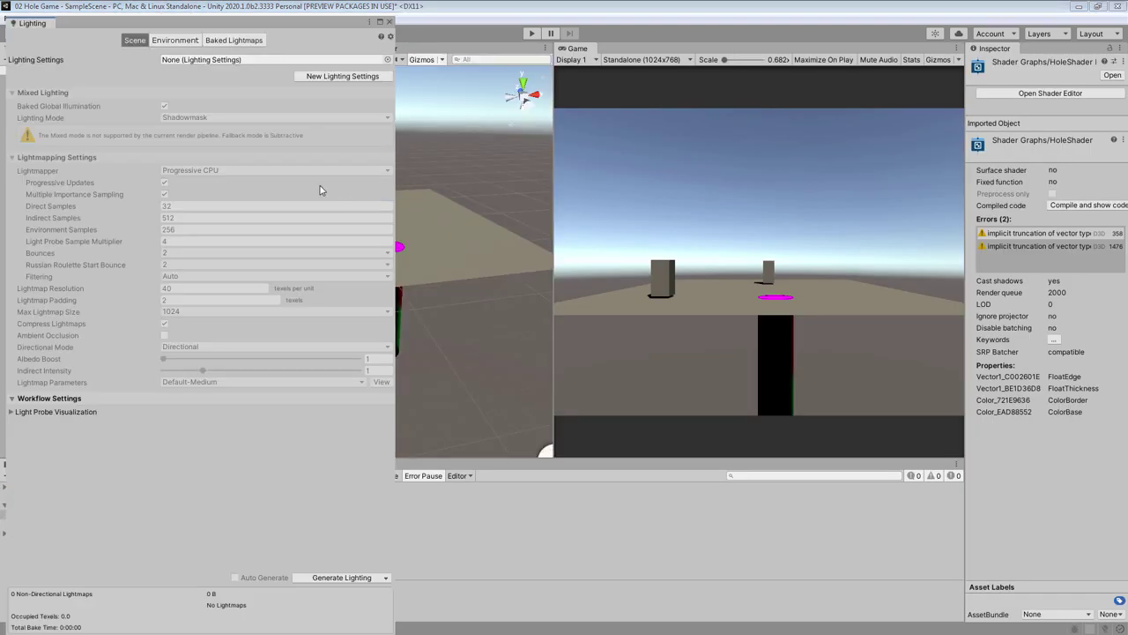
click(175, 40)
click(182, 130)
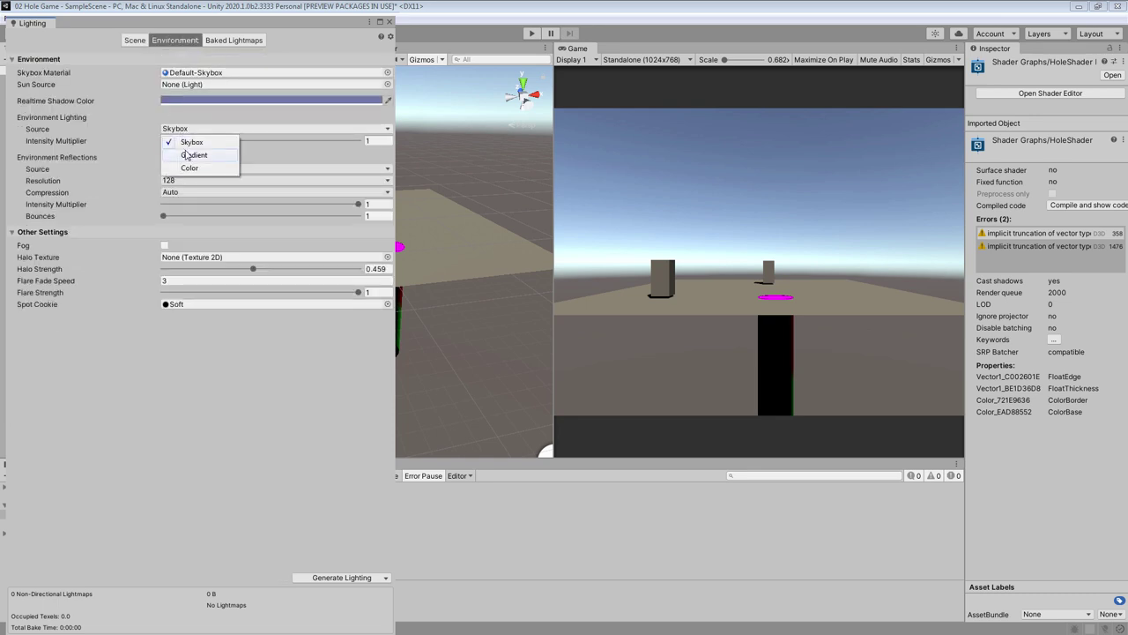
click(189, 168)
click(180, 141)
drag(234, 236, 213, 225)
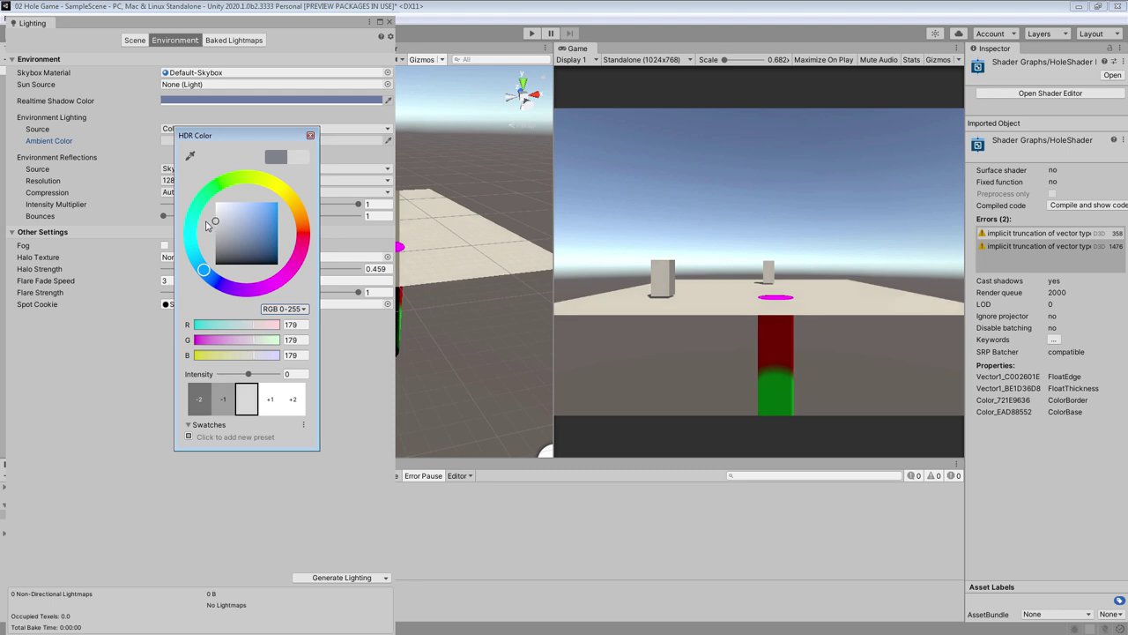
click(308, 135)
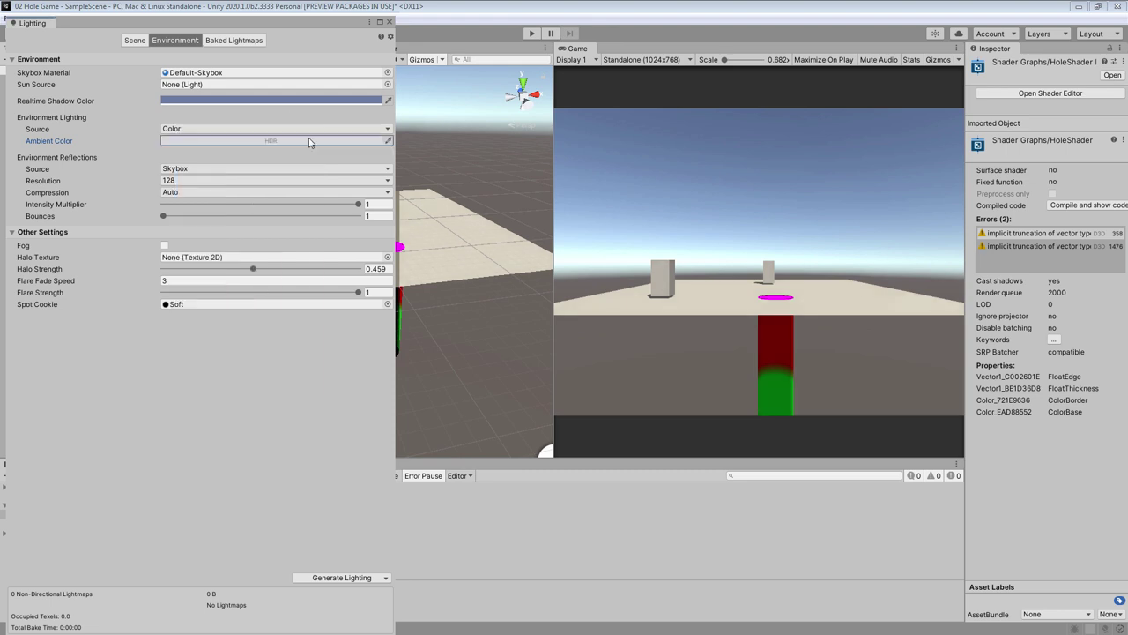
click(390, 22)
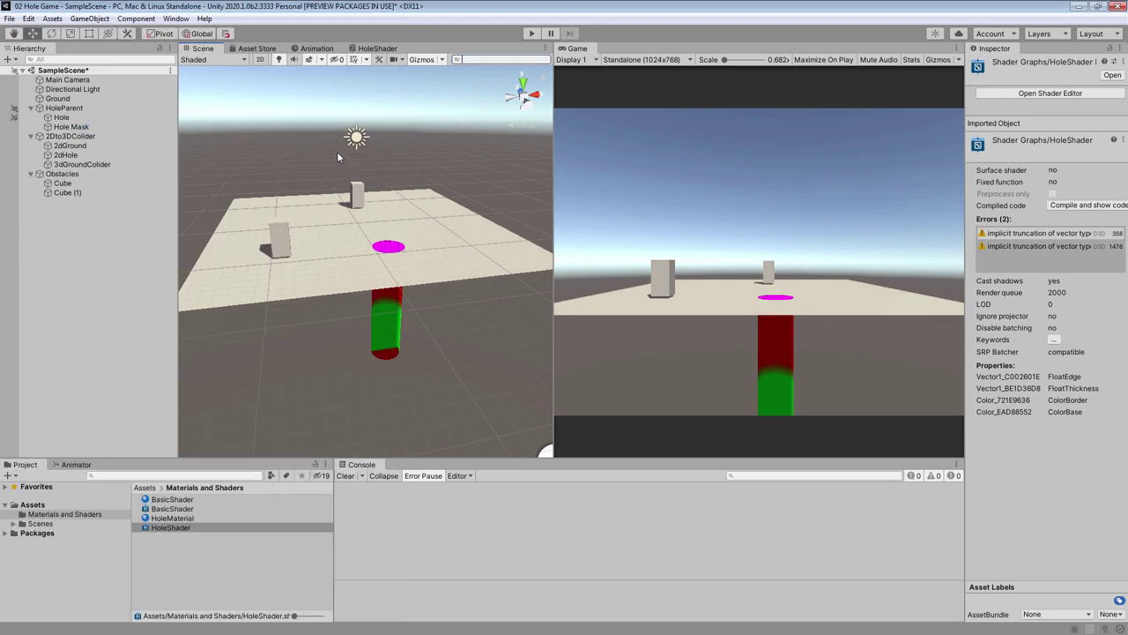
- Set the Hole Mask renderer's material to None
click(70, 128)
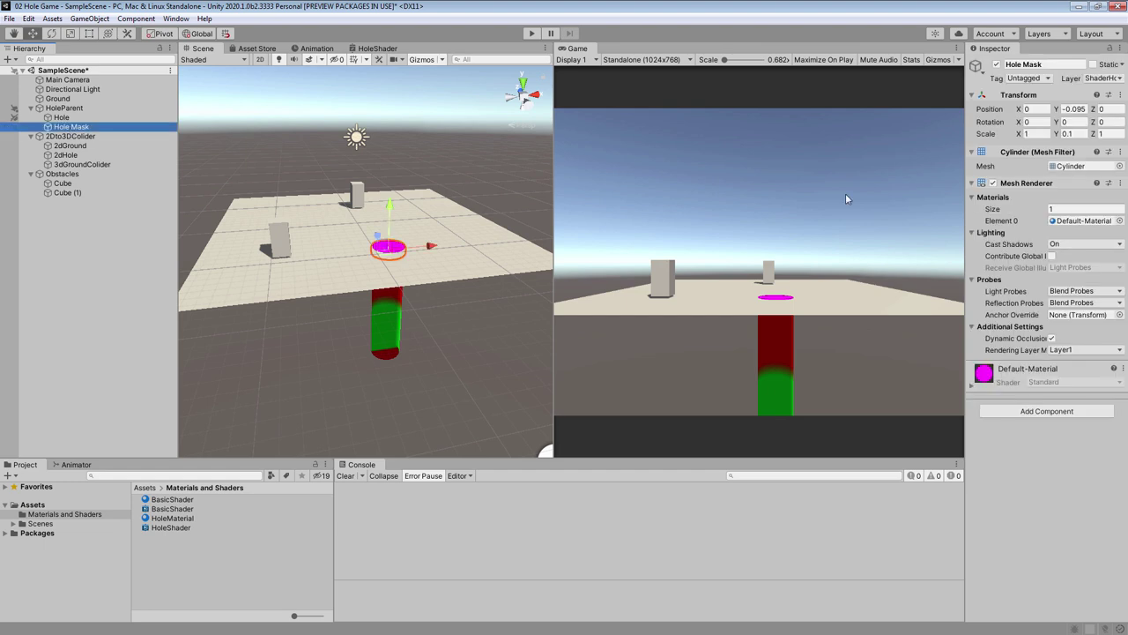
click(1120, 221)
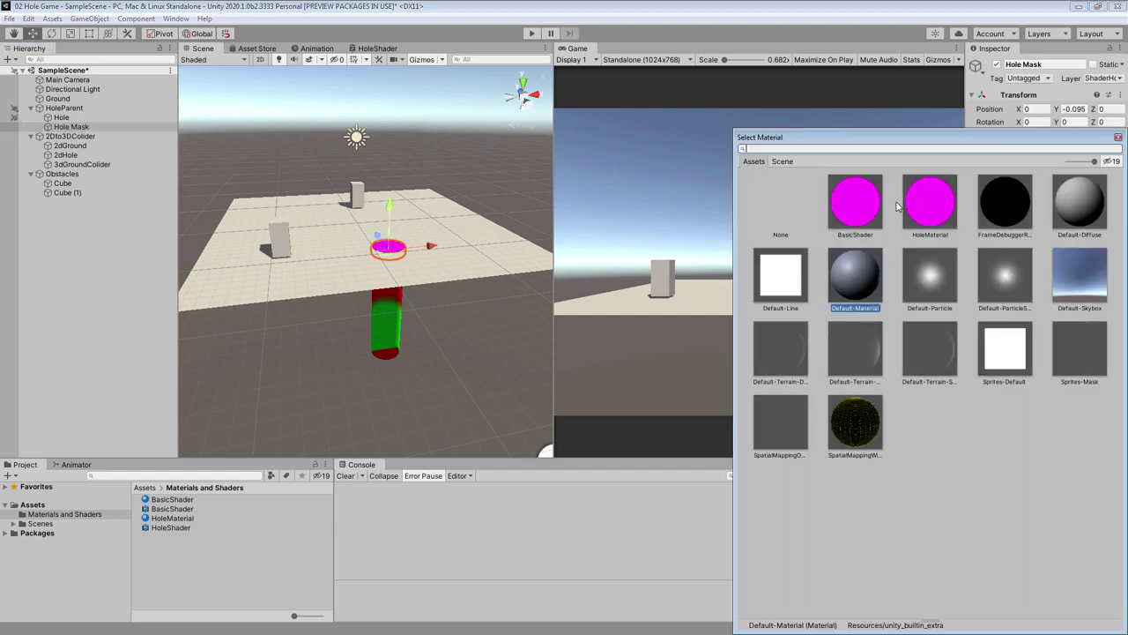
double_click(781, 210)
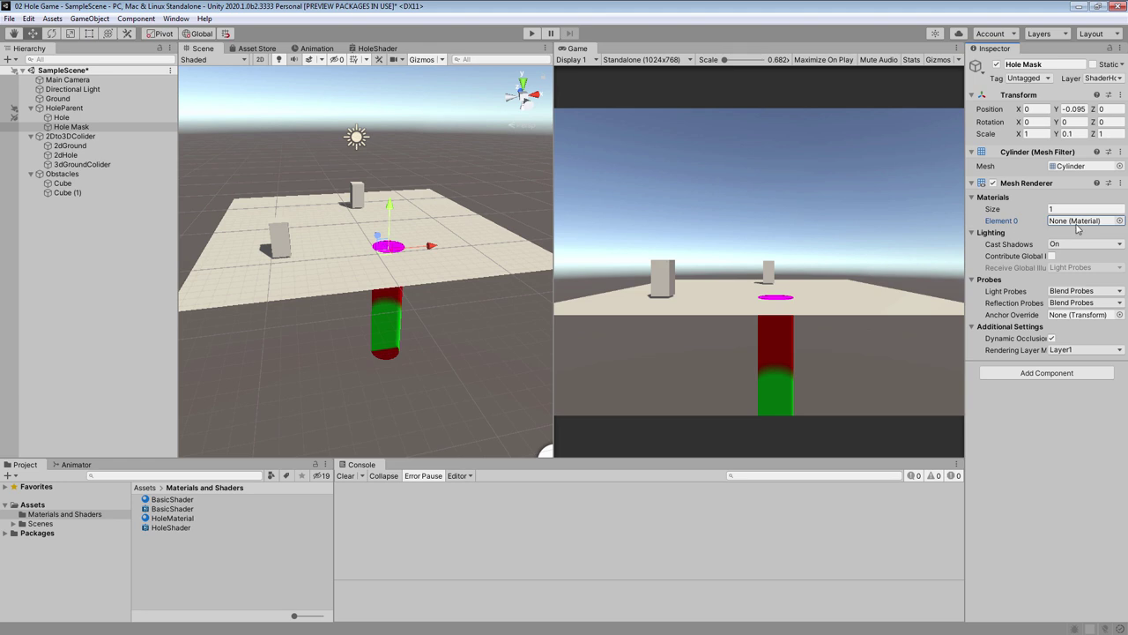
- Add a Render Objects feature named Mask to the URP renderer asset
click(35, 505)
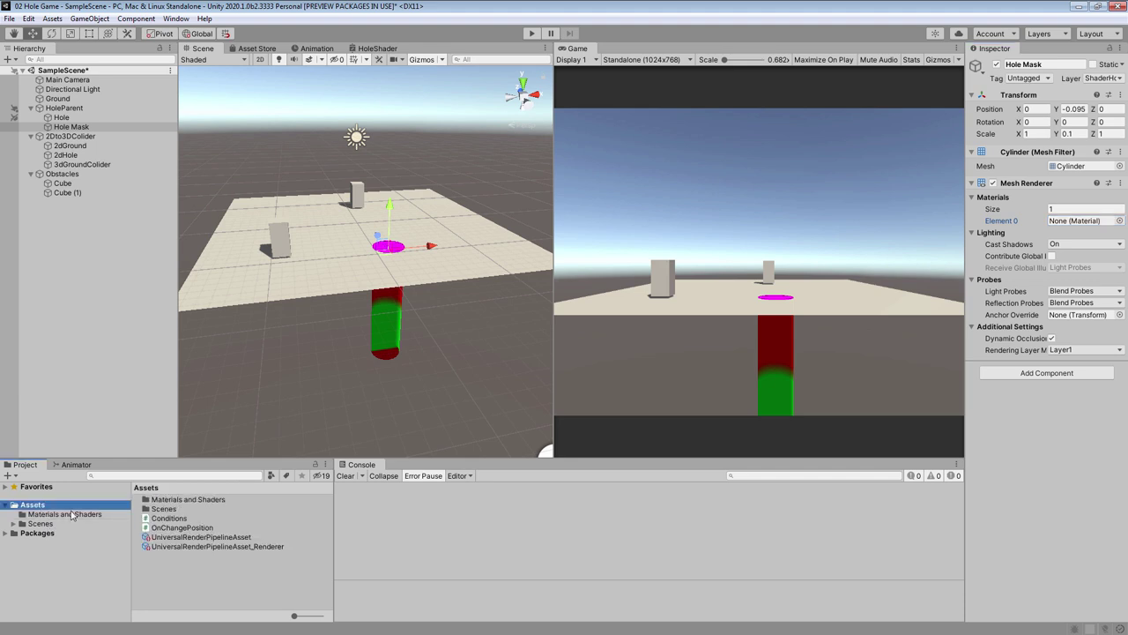
click(219, 547)
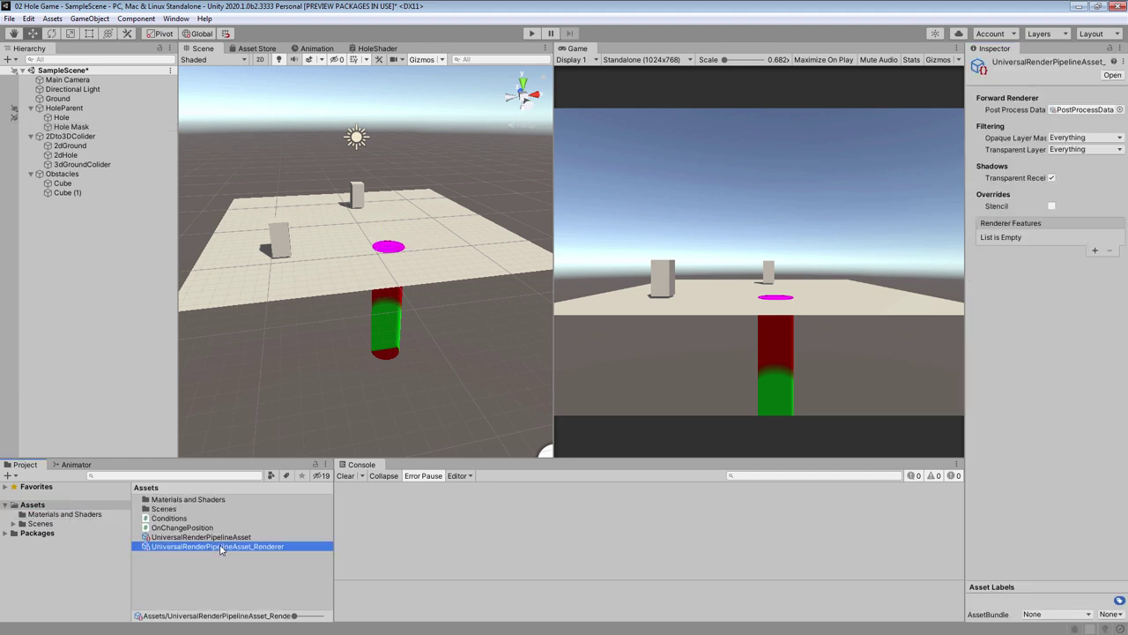
click(1094, 250)
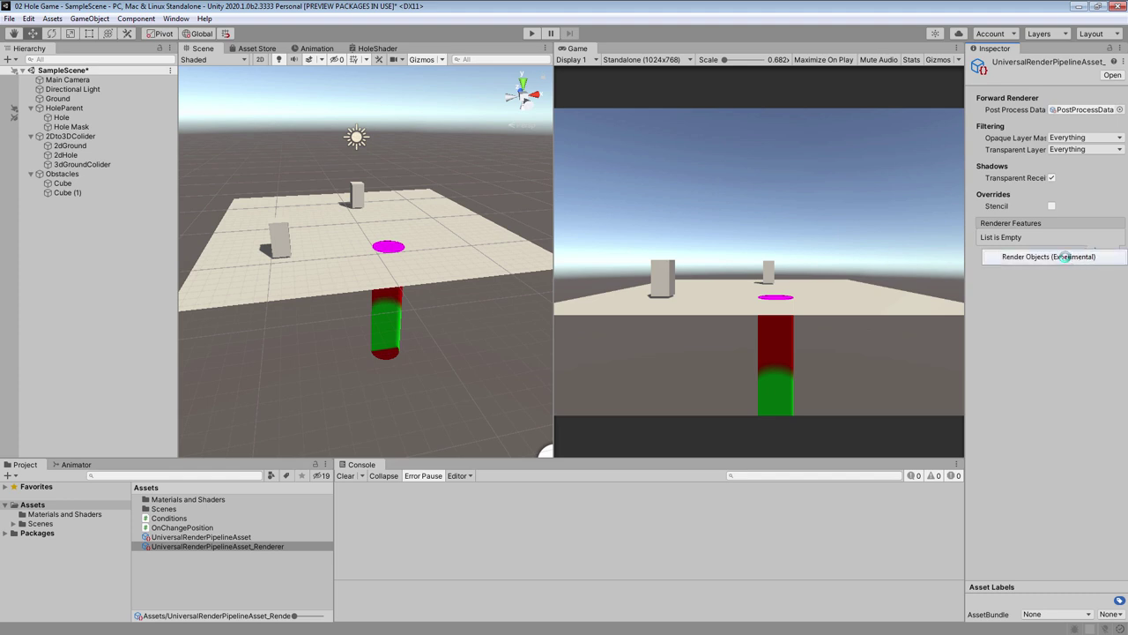
click(1065, 256)
text(Mask)
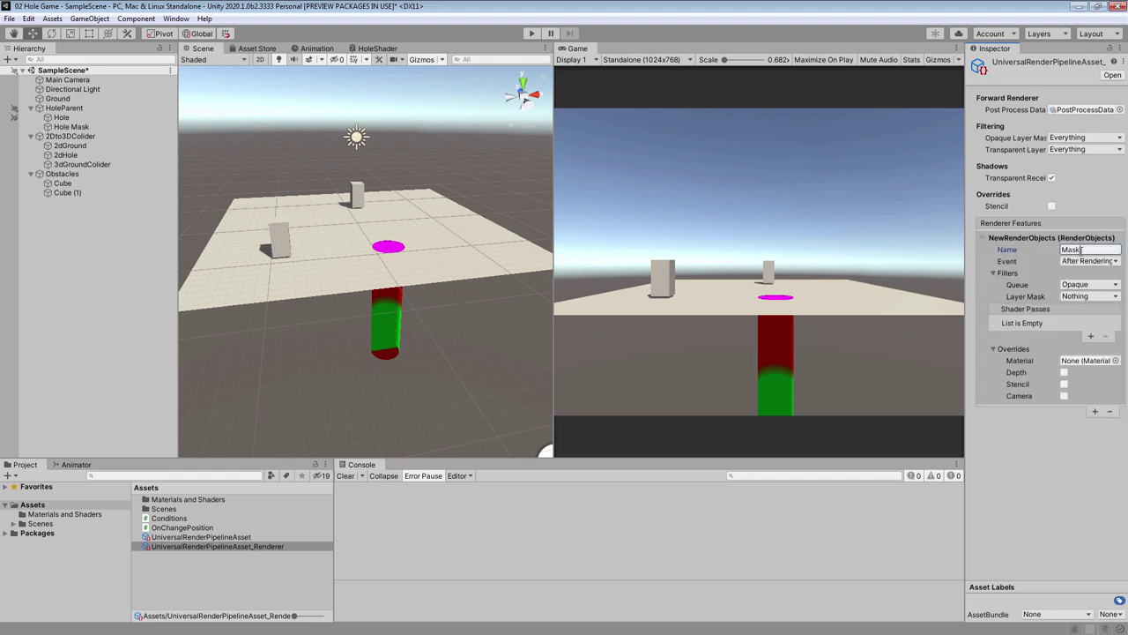
key(Return)
- Limit Mask to the ShaderHoleMask layer with stencil reference 1 and Replace pass, then add another feature
click(1073, 296)
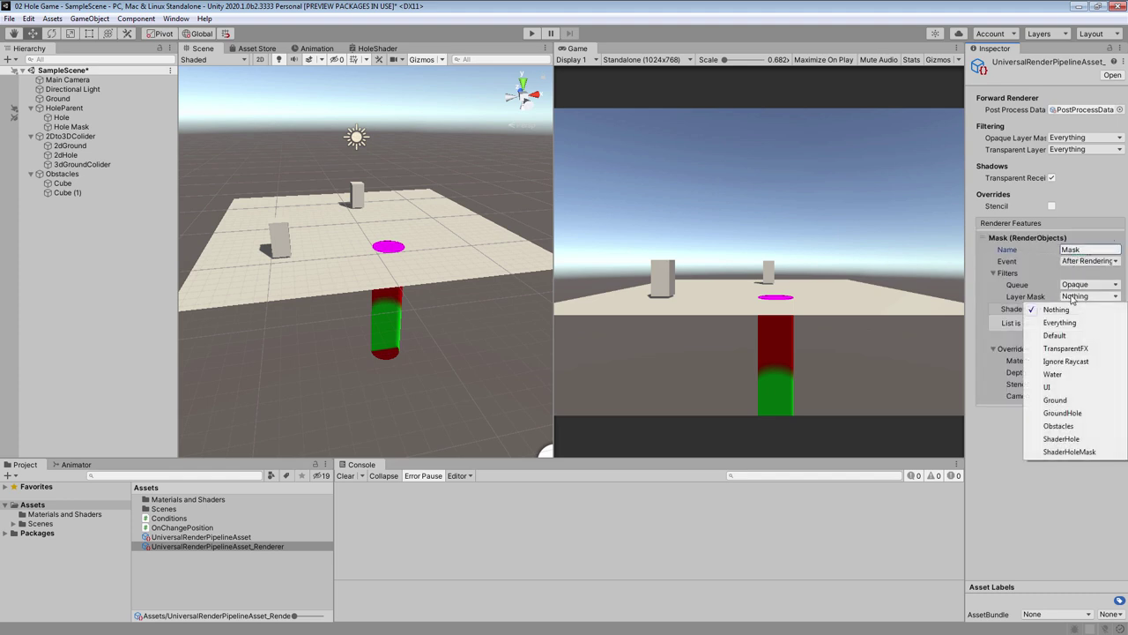
click(1063, 451)
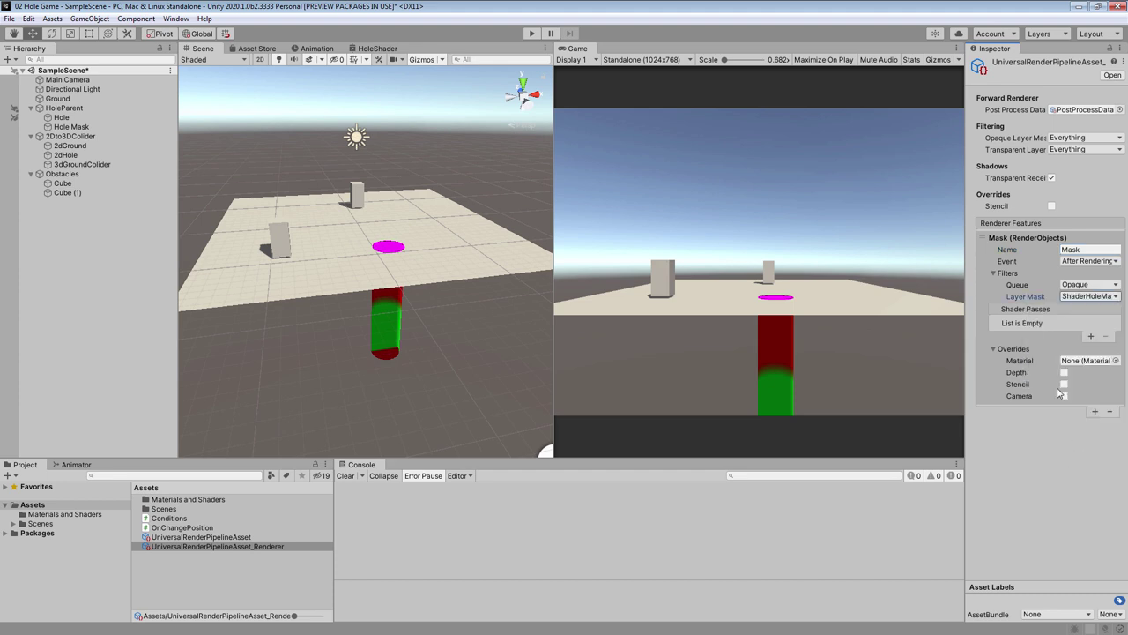
click(1064, 384)
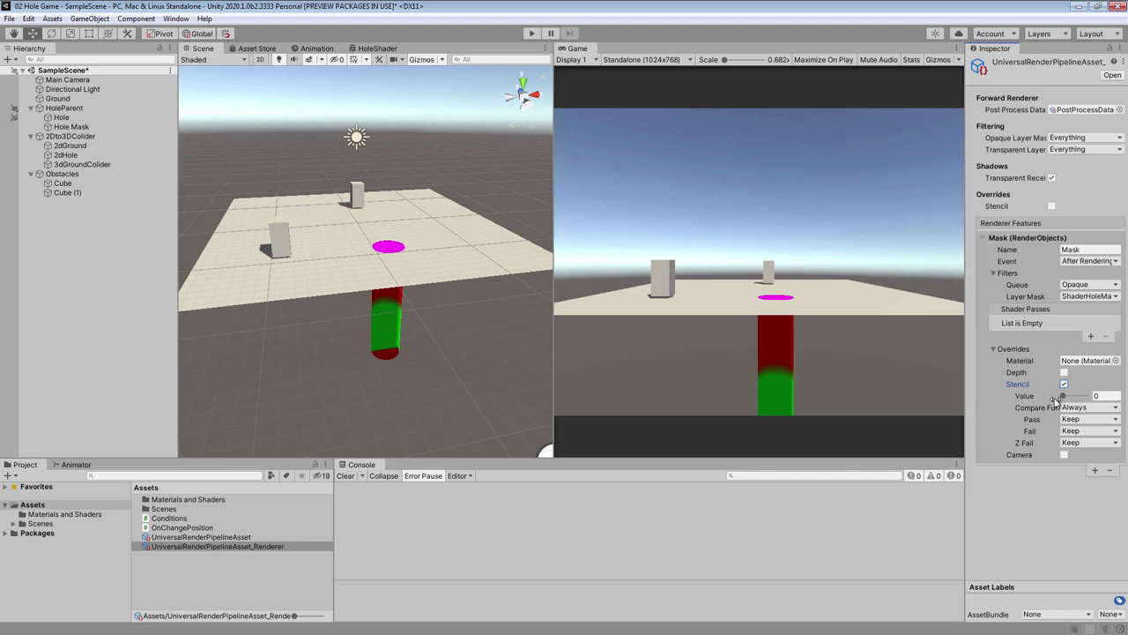
click(1103, 395)
click(1074, 419)
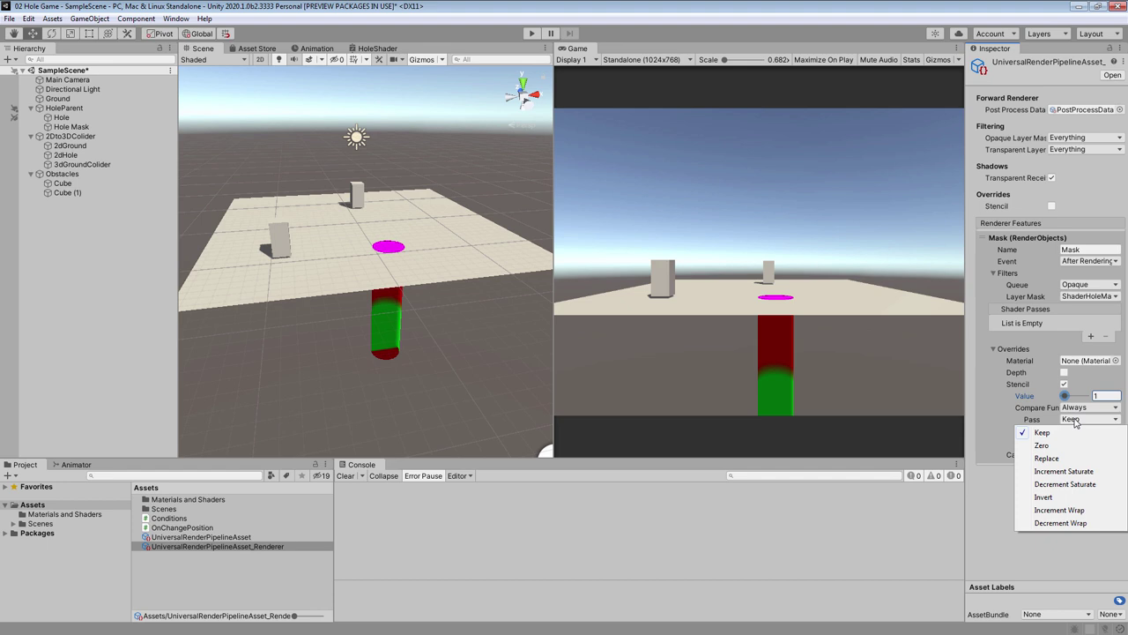
click(1047, 458)
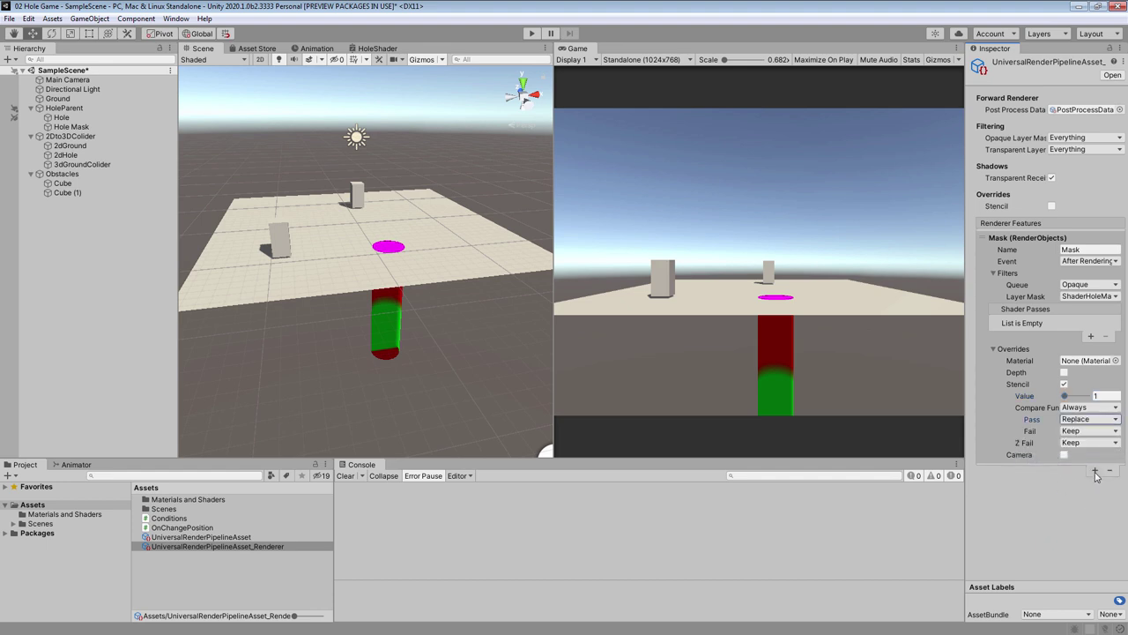
click(1094, 472)
- Add a Render Objects feature named Hole that filters the ShaderHole layer
click(1055, 481)
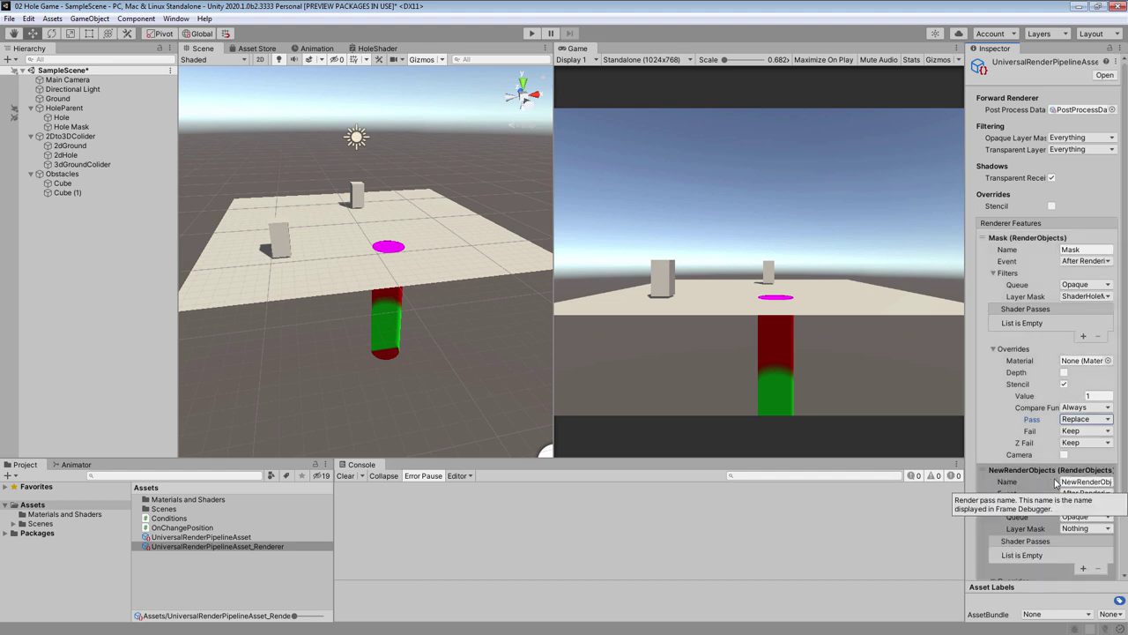
text(Ho)
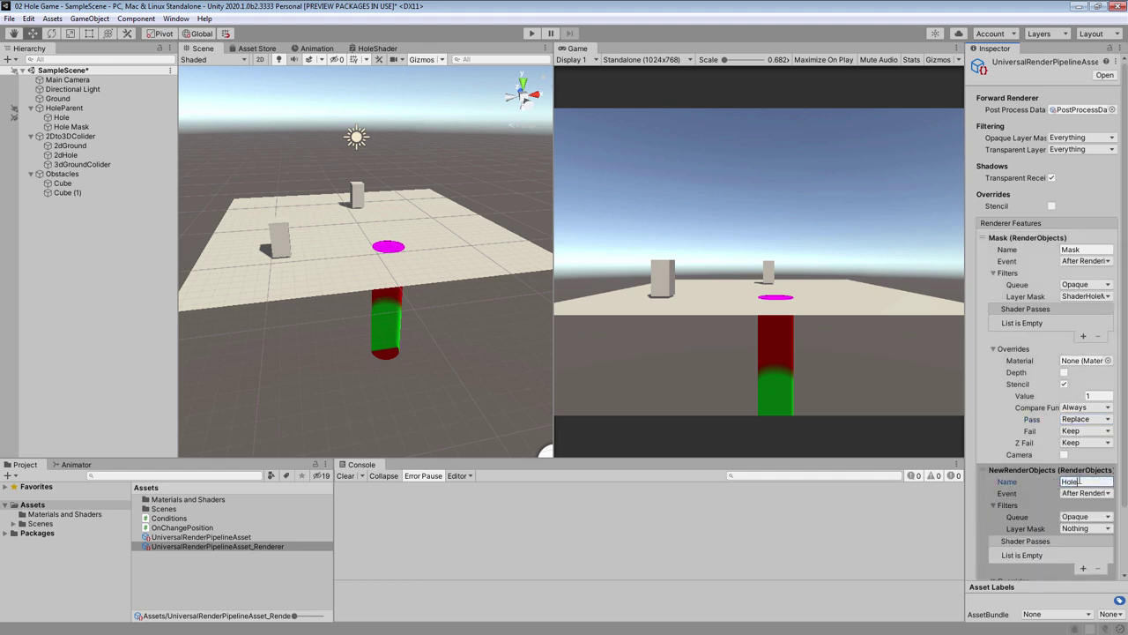
text(le)
key(Return)
click(1080, 528)
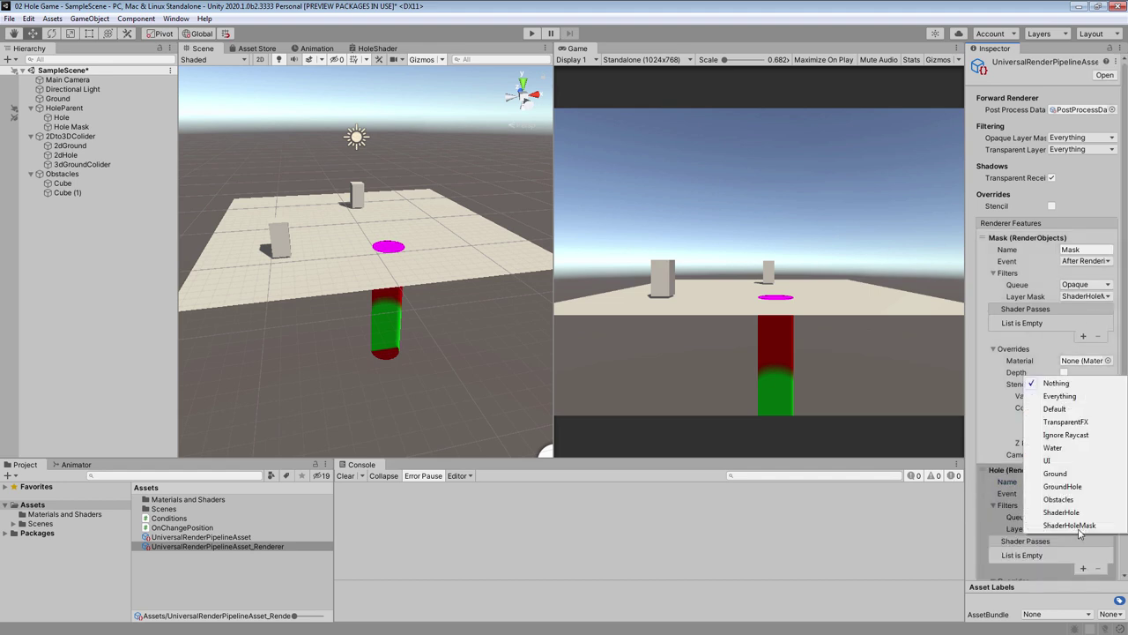
click(1069, 525)
- Enable the Hole feature's depth override with Depth Test set to Always
scroll(1067, 525, down, 1)
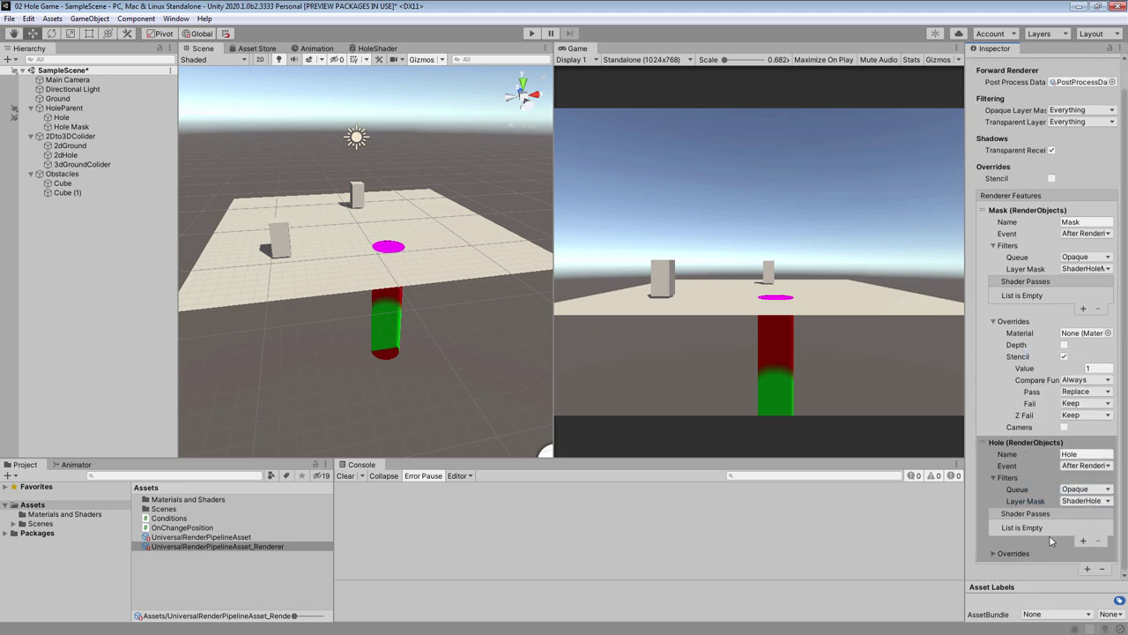
scroll(1040, 561, down, 2)
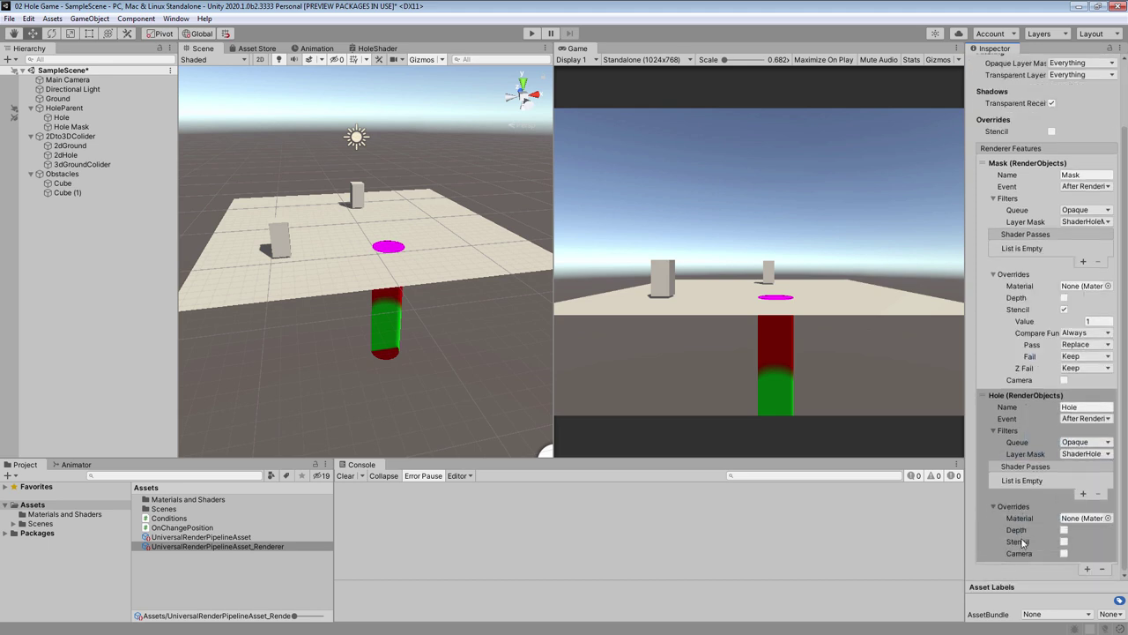
click(1064, 530)
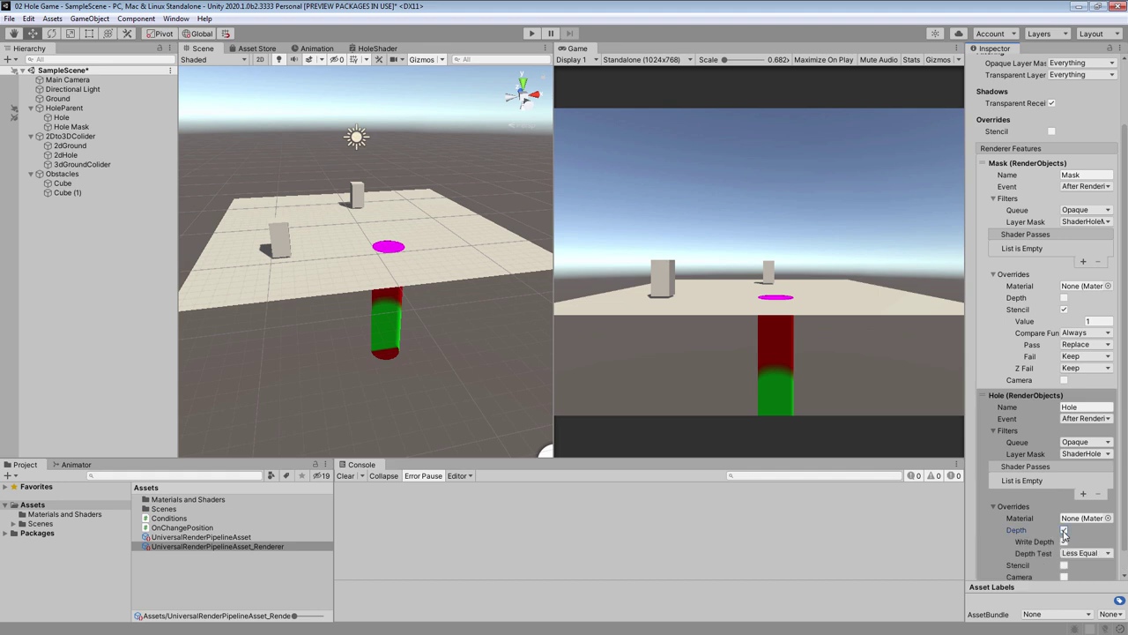
click(1077, 552)
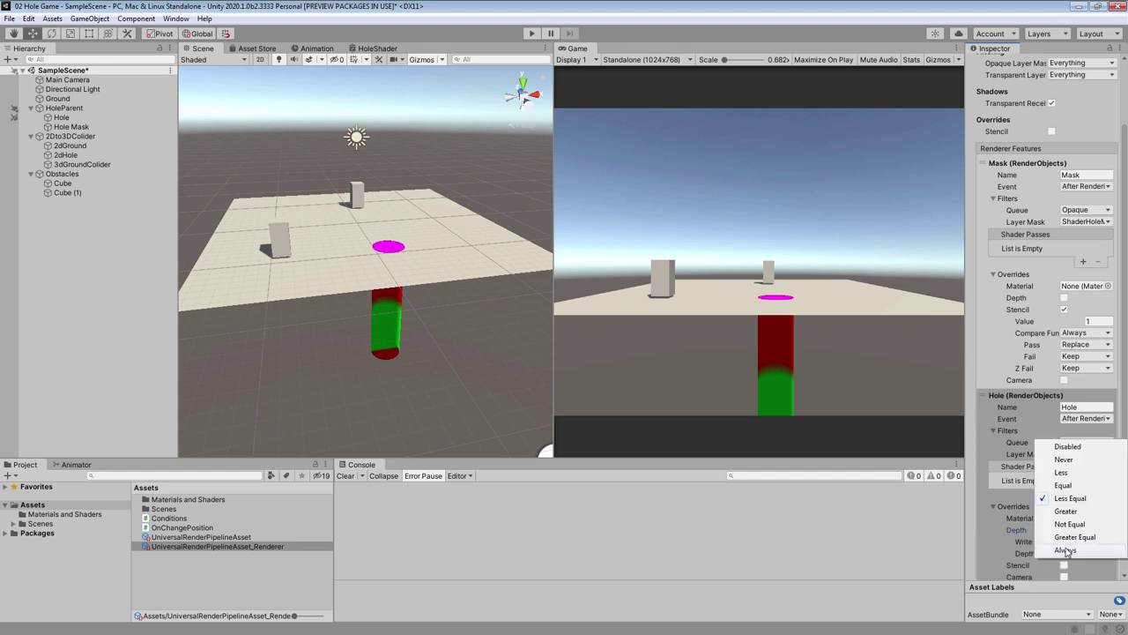
click(1066, 550)
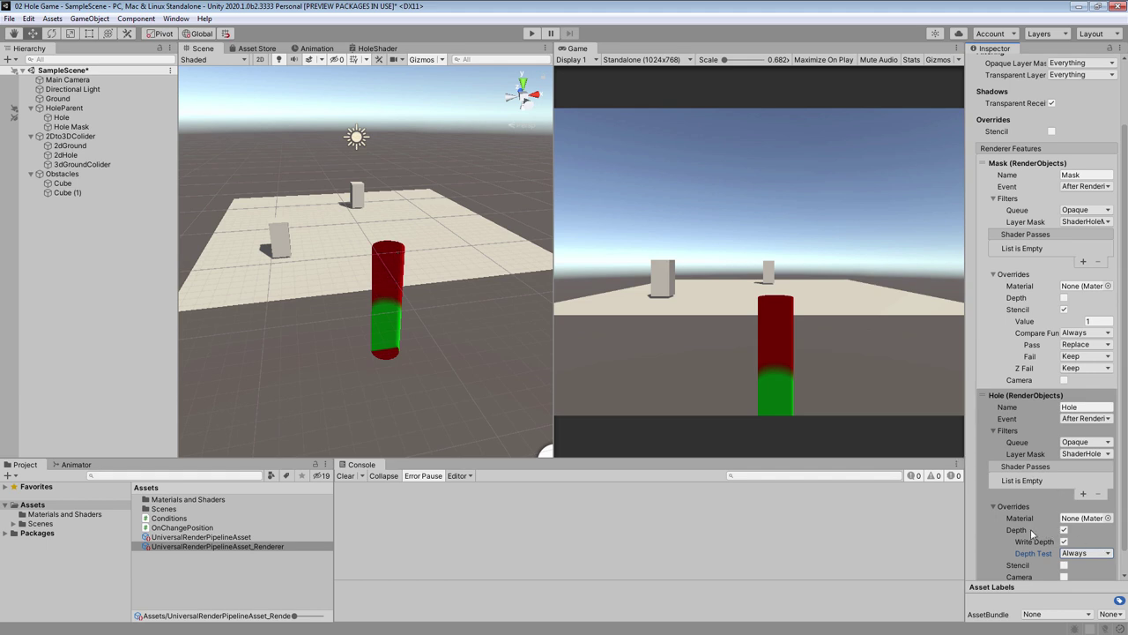
- Enable the Hole feature's stencil override with reference value 1 and Compare Equal
scroll(1011, 546, down, 1)
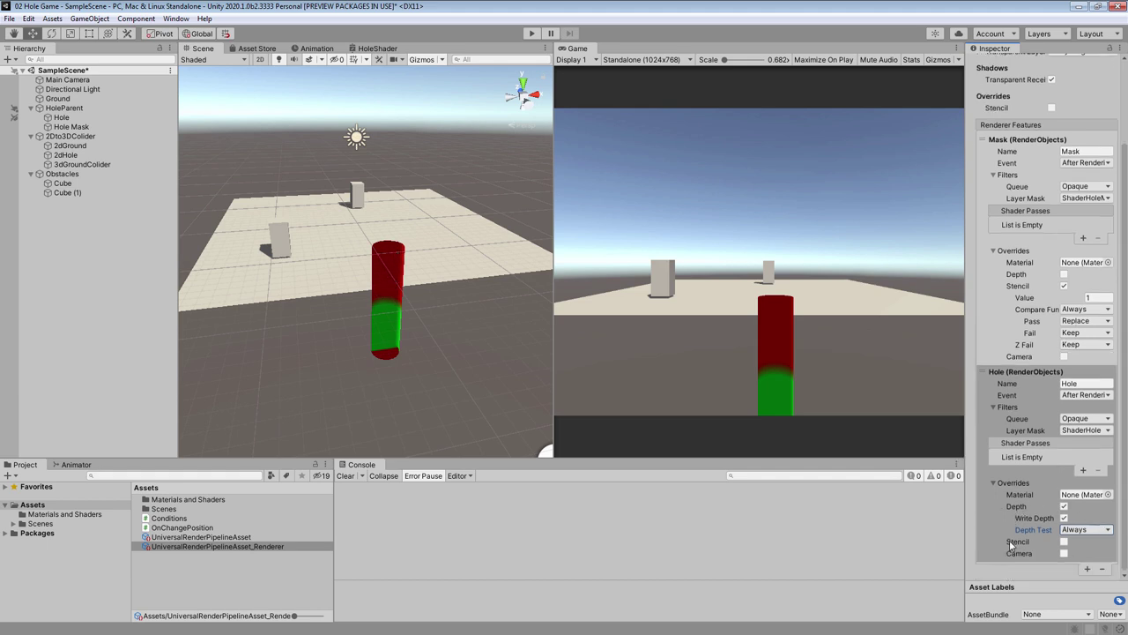
click(1064, 543)
scroll(1057, 542, down, 3)
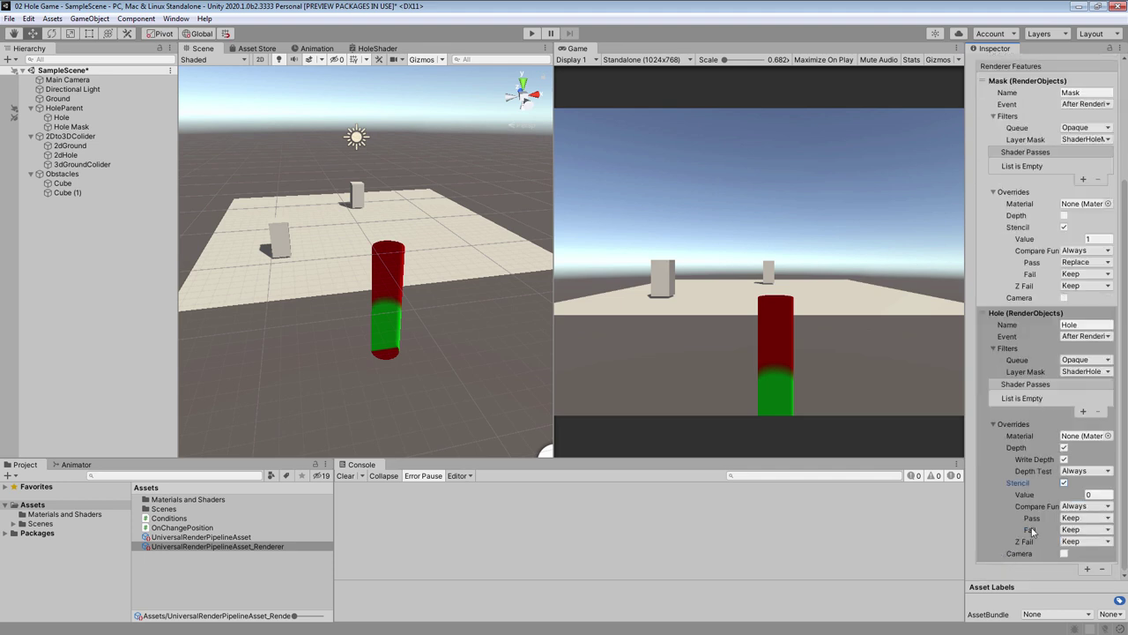
click(1095, 495)
text(1)
click(1079, 507)
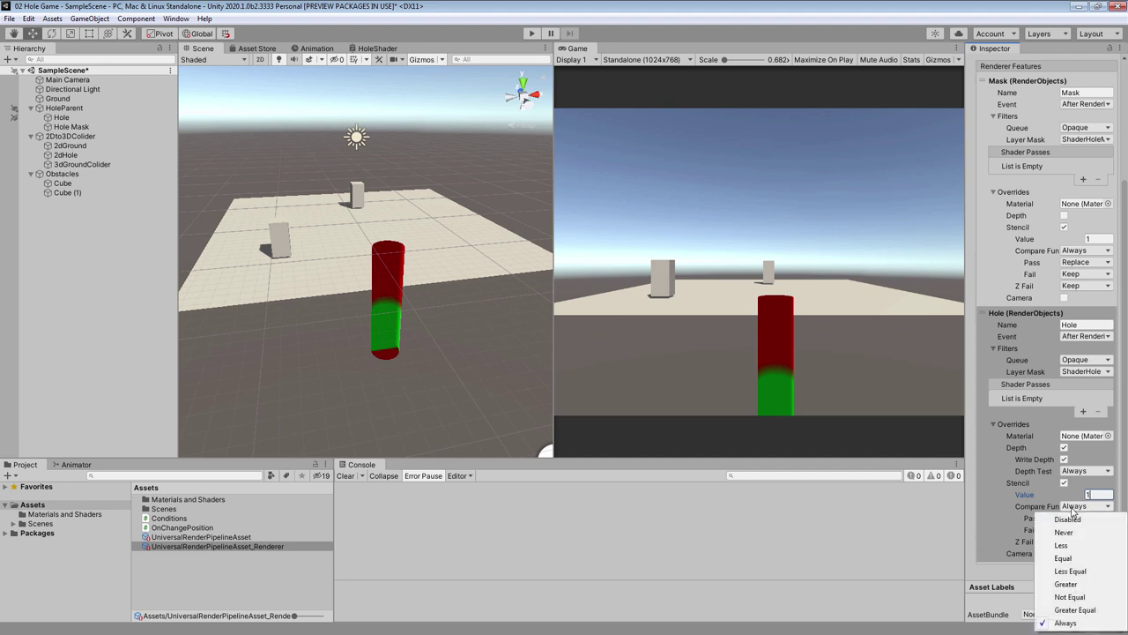
click(1065, 558)
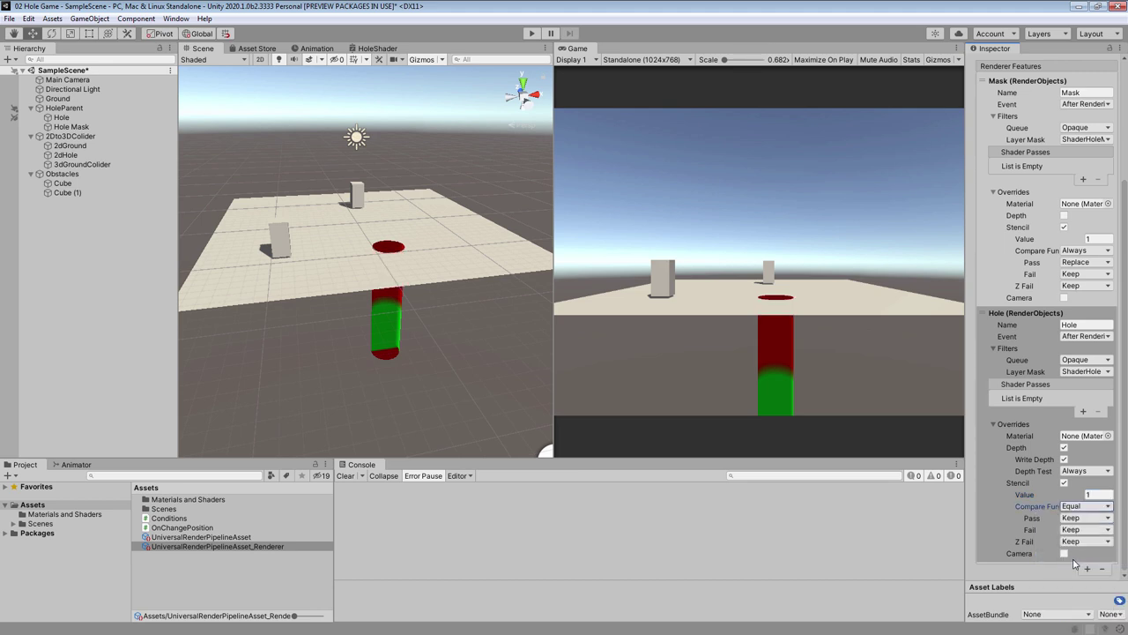
- Move Cube (1) from the rear of the ground down into the red hole
click(399, 260)
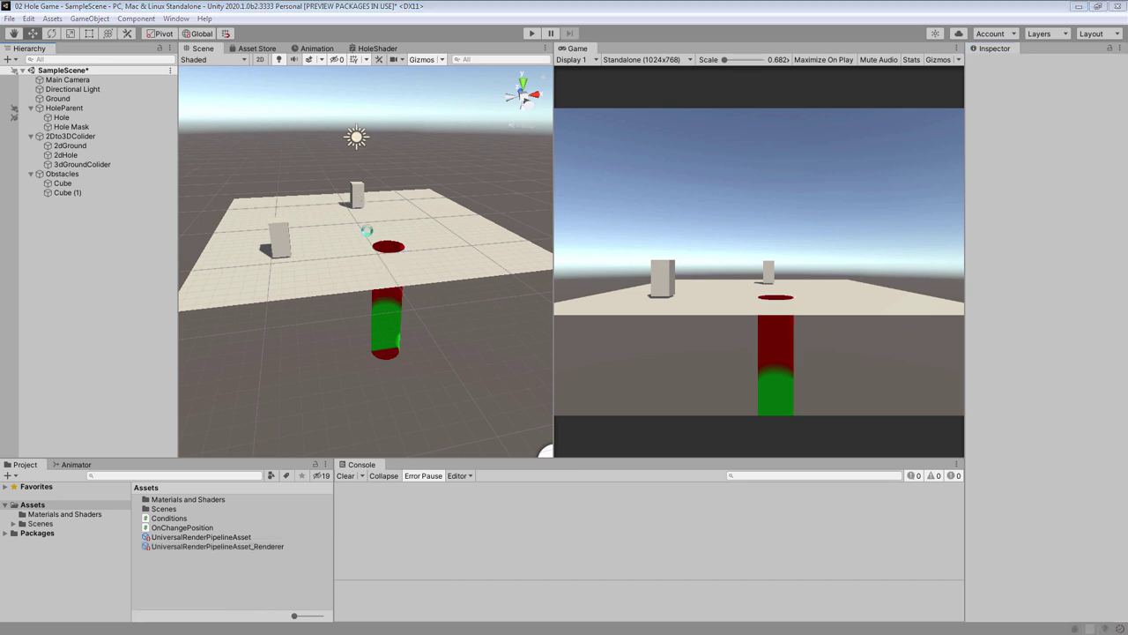
click(399, 260)
scroll(454, 233, up, 5)
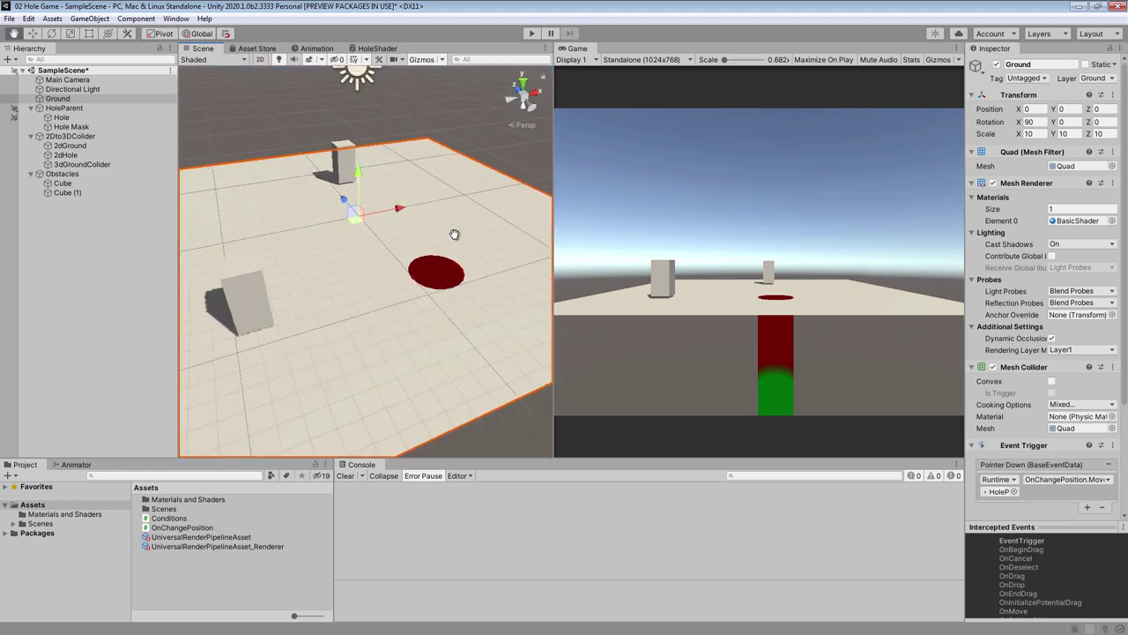
middle_drag(454, 234, 368, 252)
scroll(368, 252, down, 2)
click(269, 148)
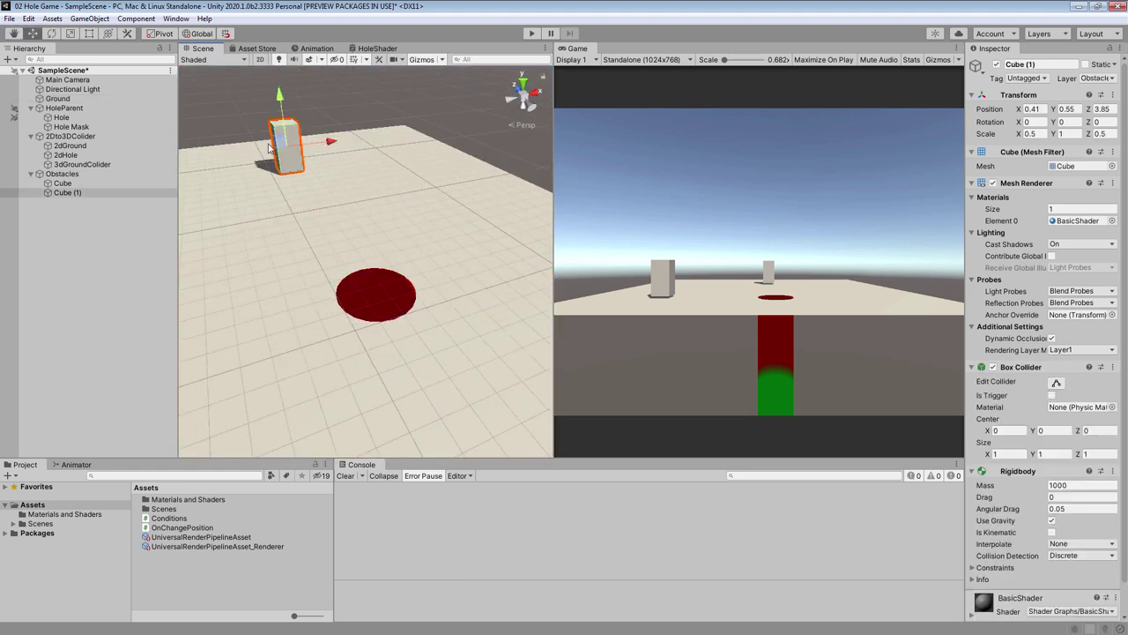
drag(270, 148, 375, 268)
click(384, 364)
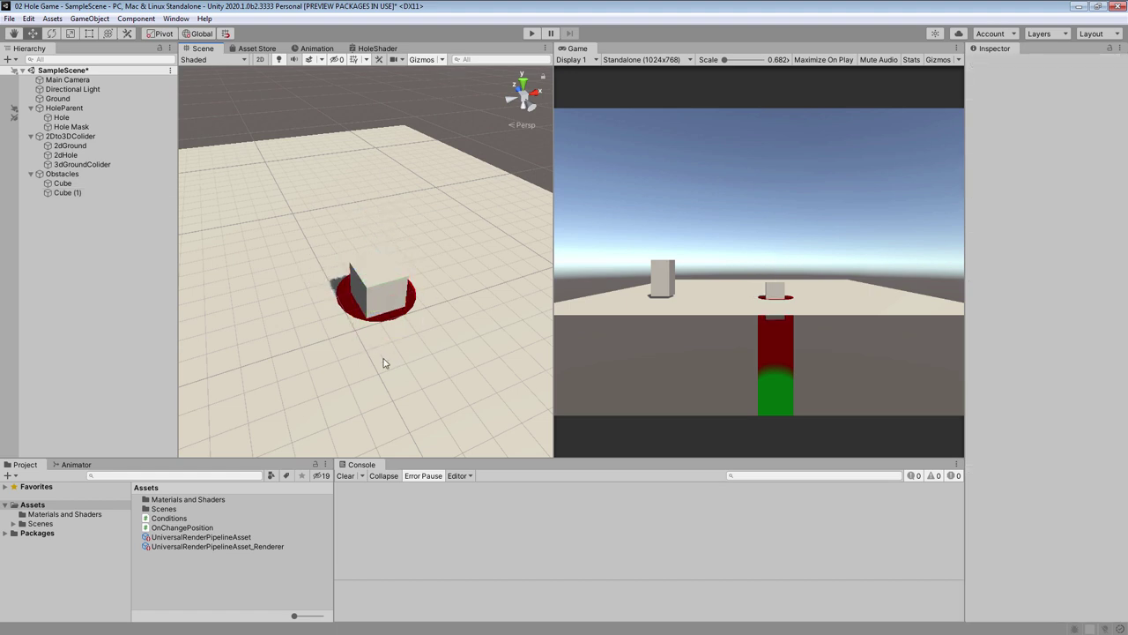
- Add another Render Objects feature to the renderer asset, filtering the Obstacles layer
click(255, 548)
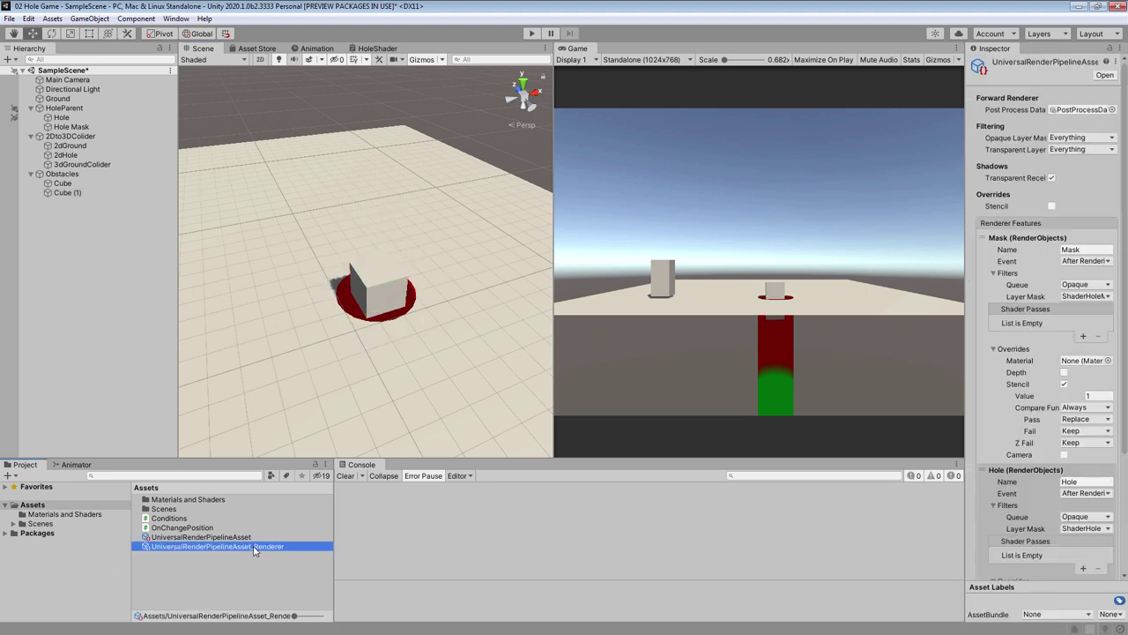
scroll(1067, 538, down, 4)
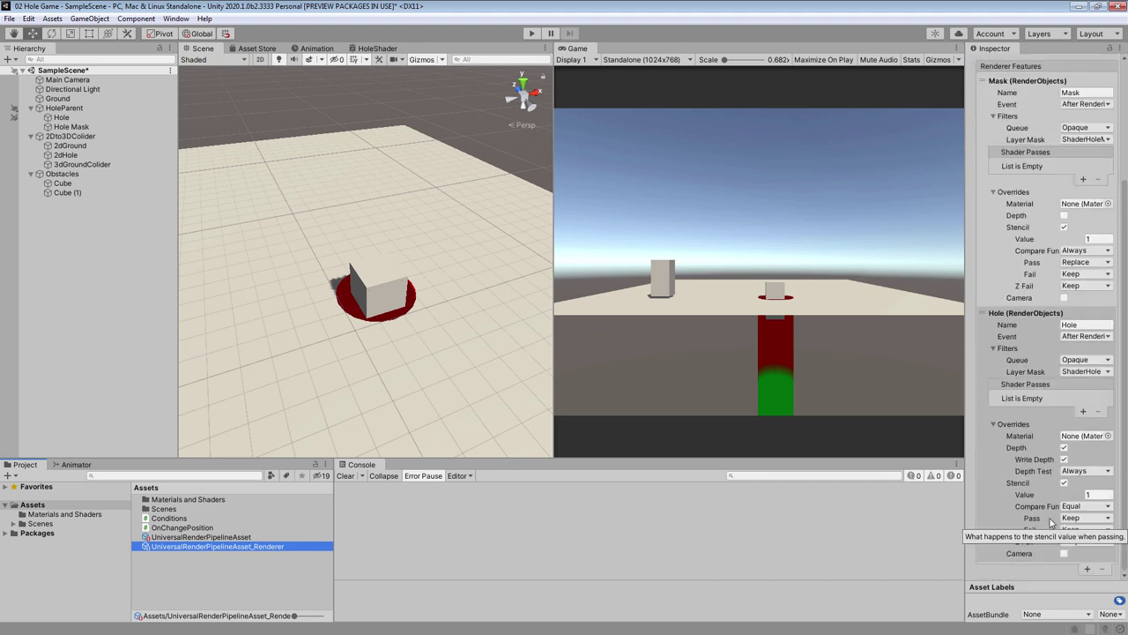
click(1087, 568)
click(1049, 578)
scroll(1063, 529, down, 3)
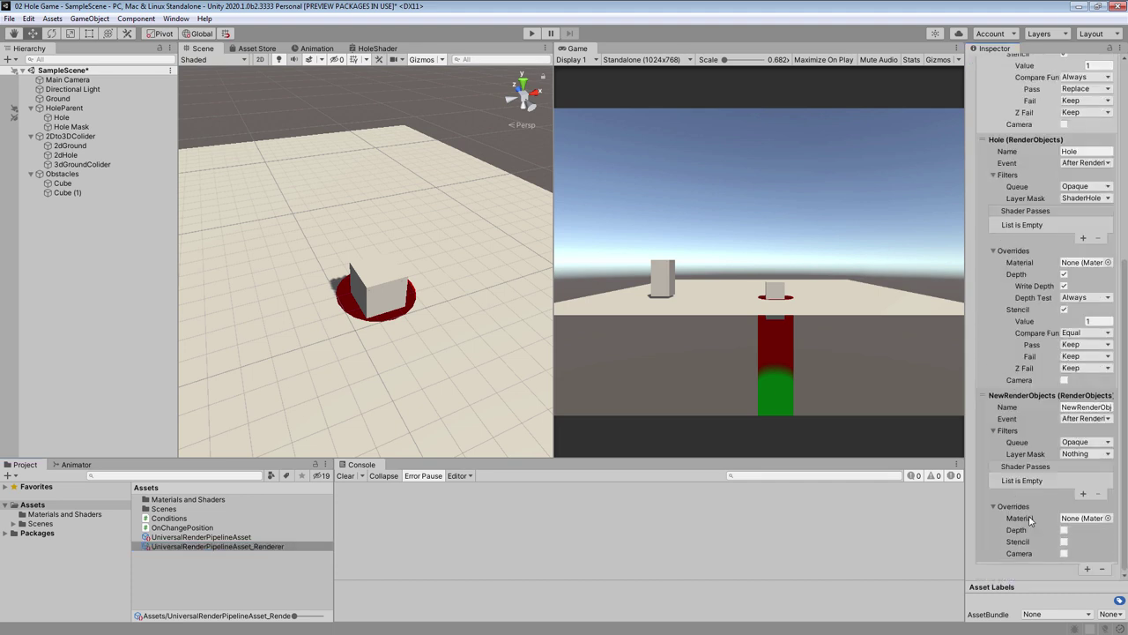
click(1084, 453)
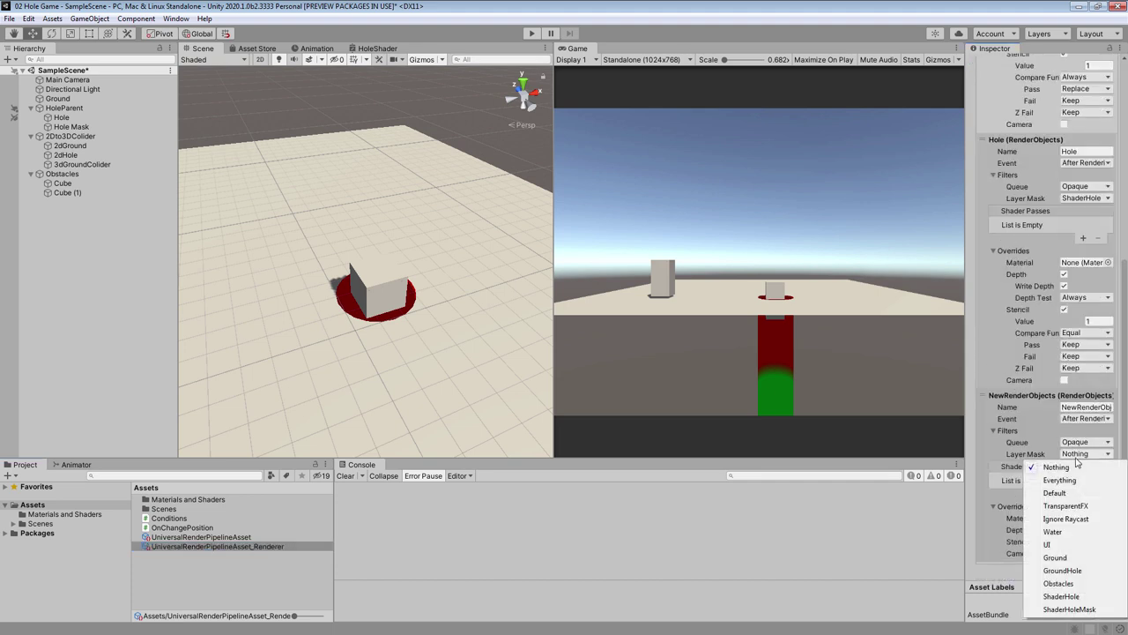
click(1059, 583)
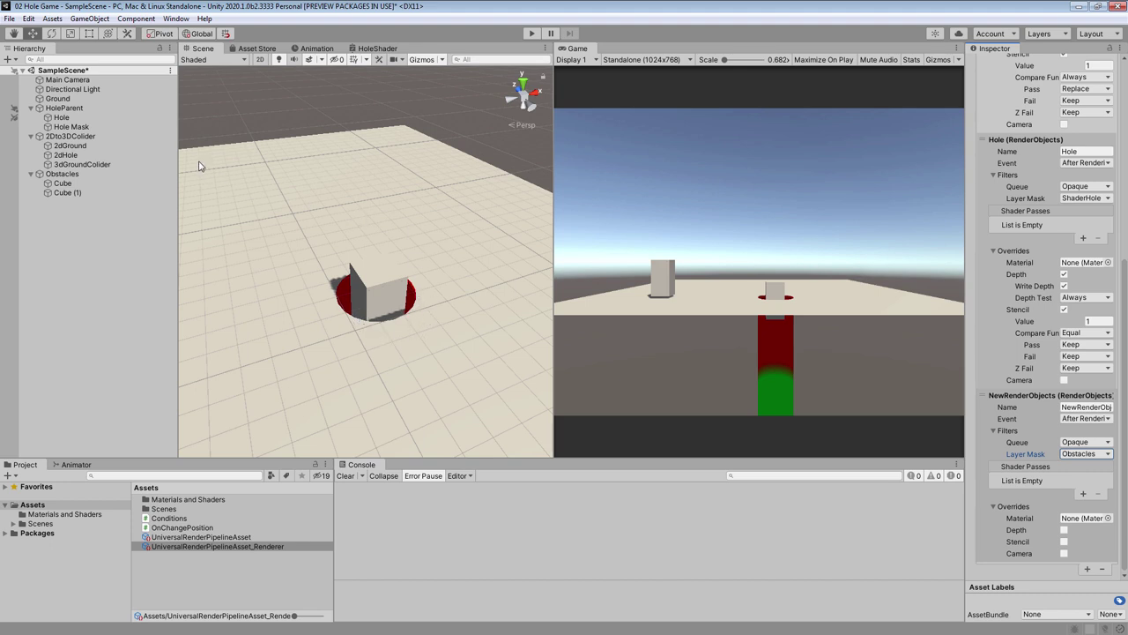
- Turn off Cast Shadows on the Ground's Mesh Renderer
click(60, 100)
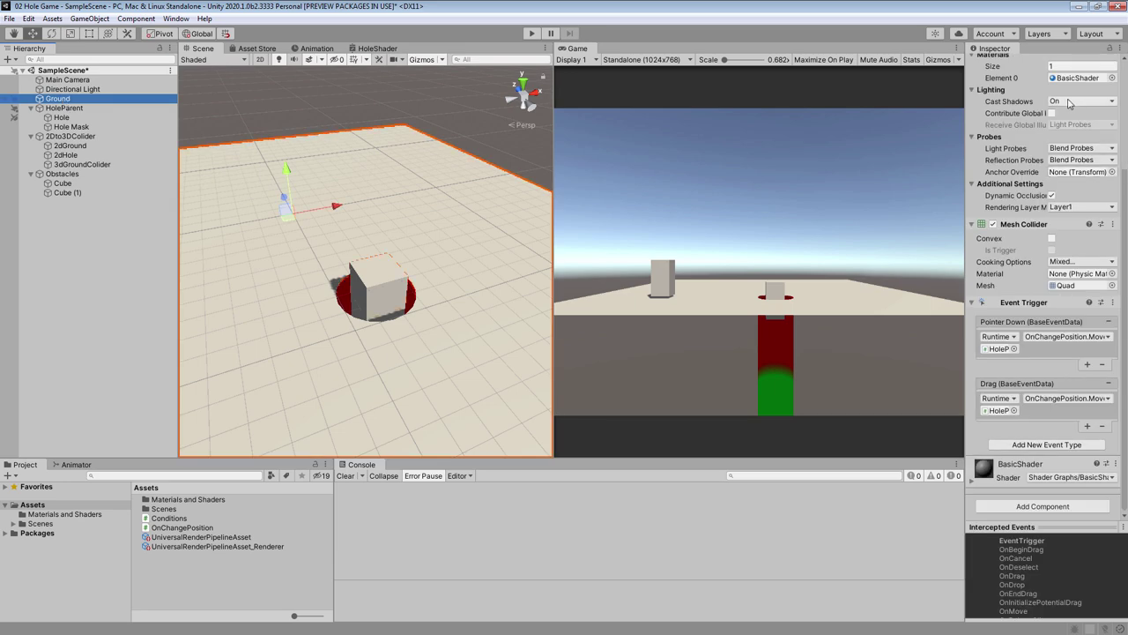
click(1070, 102)
click(1066, 116)
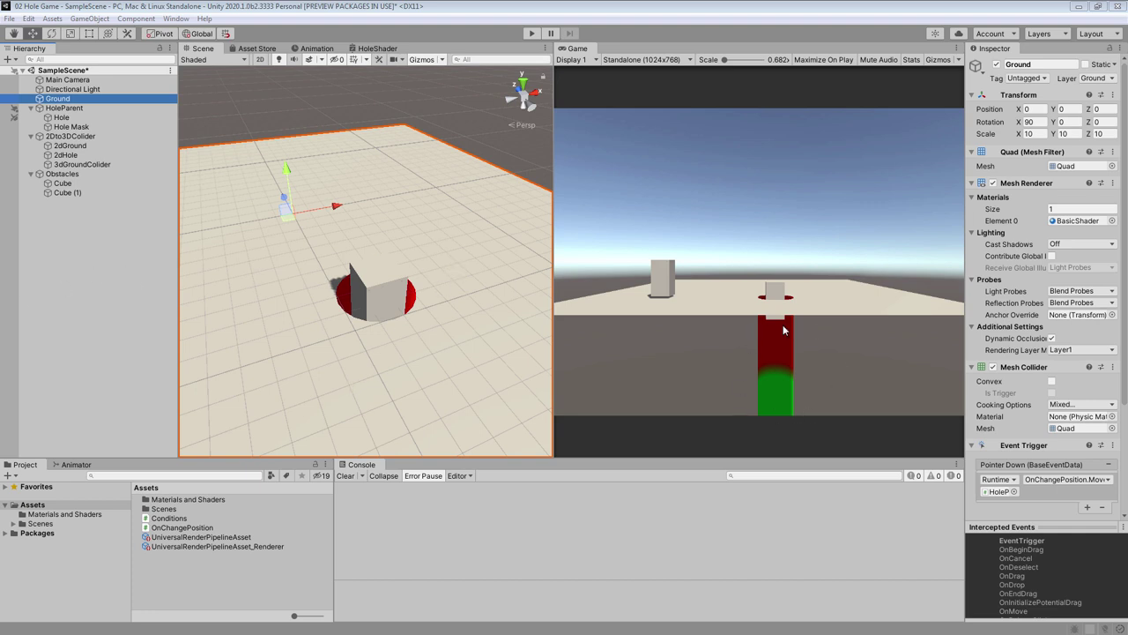
click(245, 546)
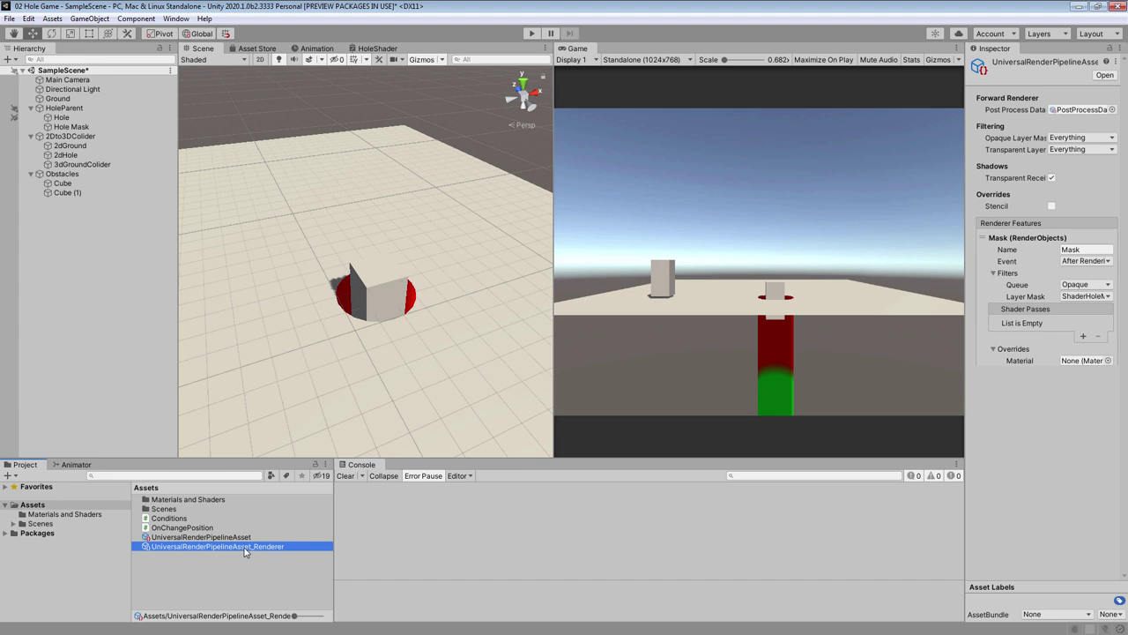
- Exclude ShaderHoleMask from the Opaque Layer Mask and move Cube (1) back to the ground's rear
click(1057, 140)
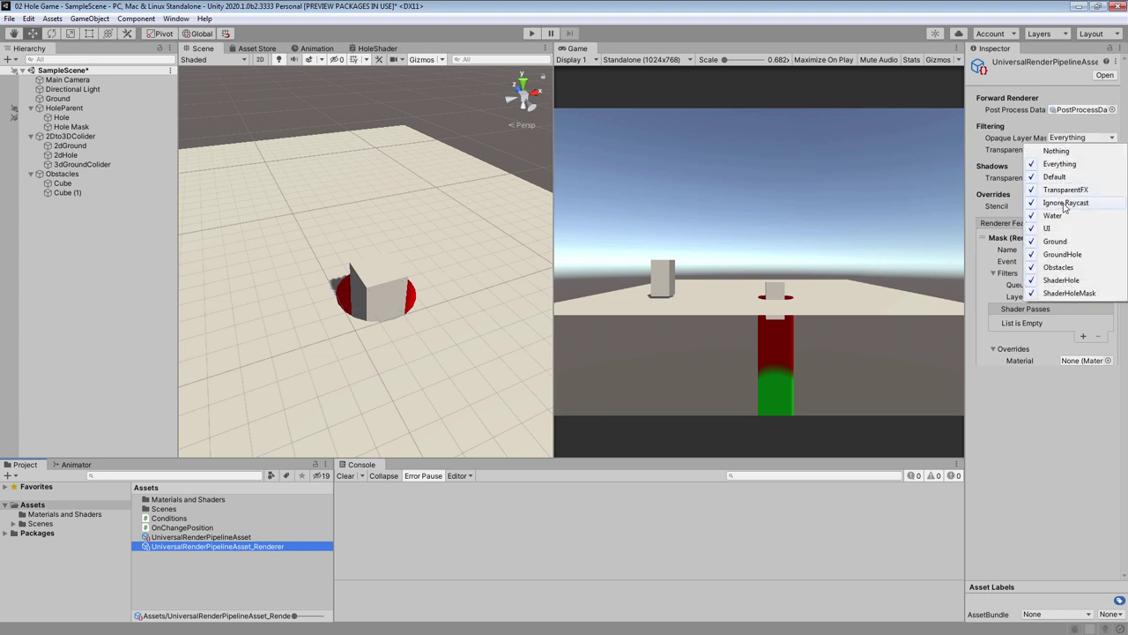
click(1067, 291)
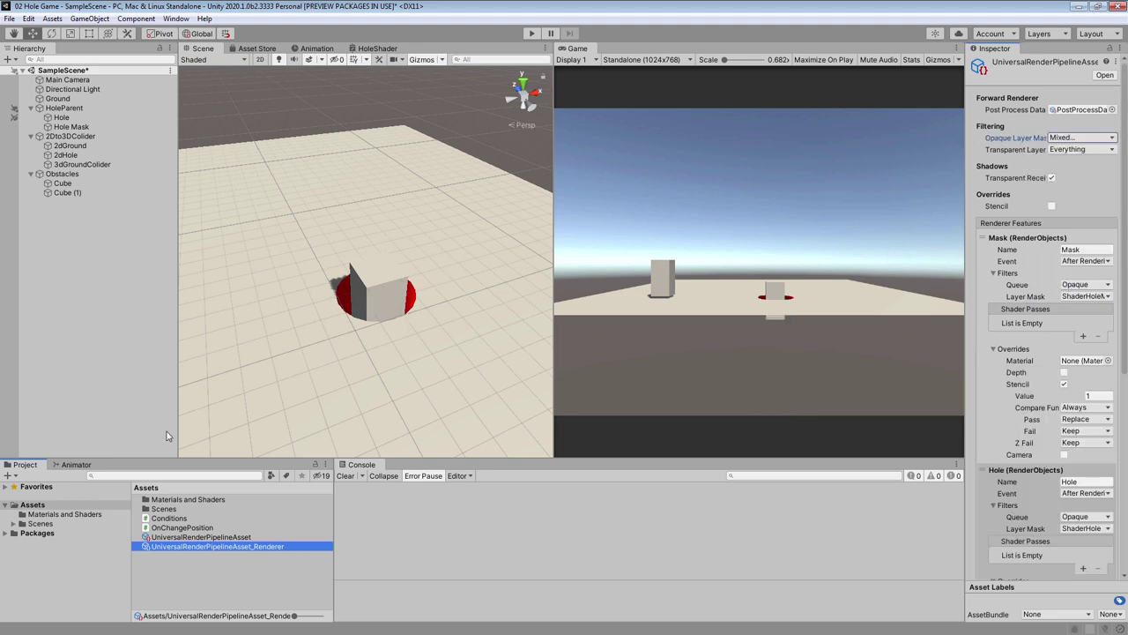
click(392, 285)
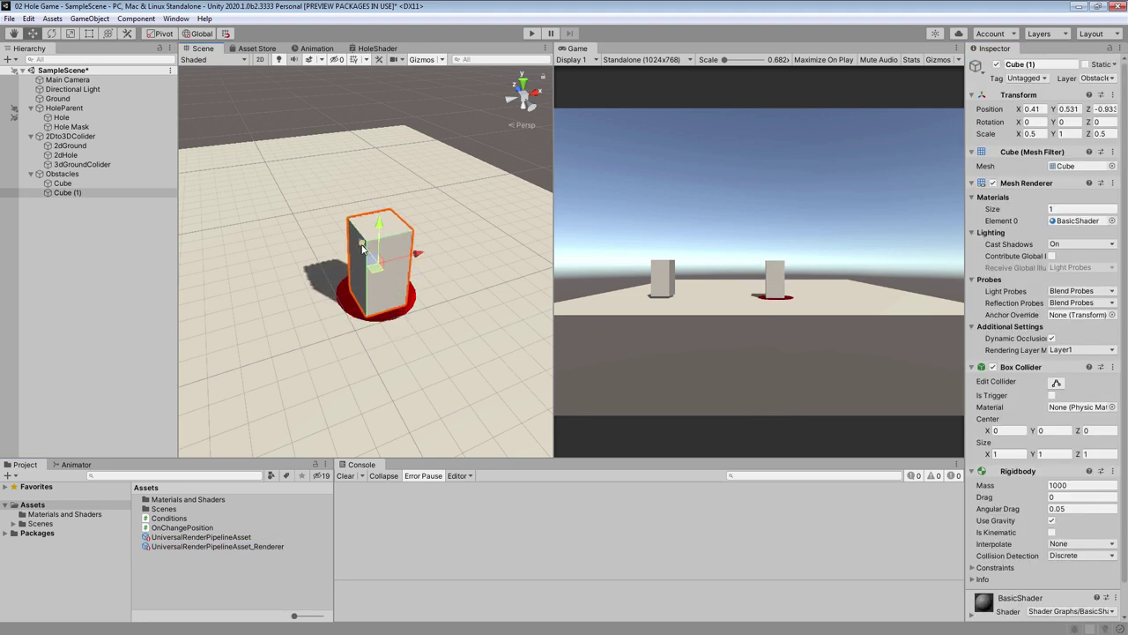
drag(392, 284, 304, 152)
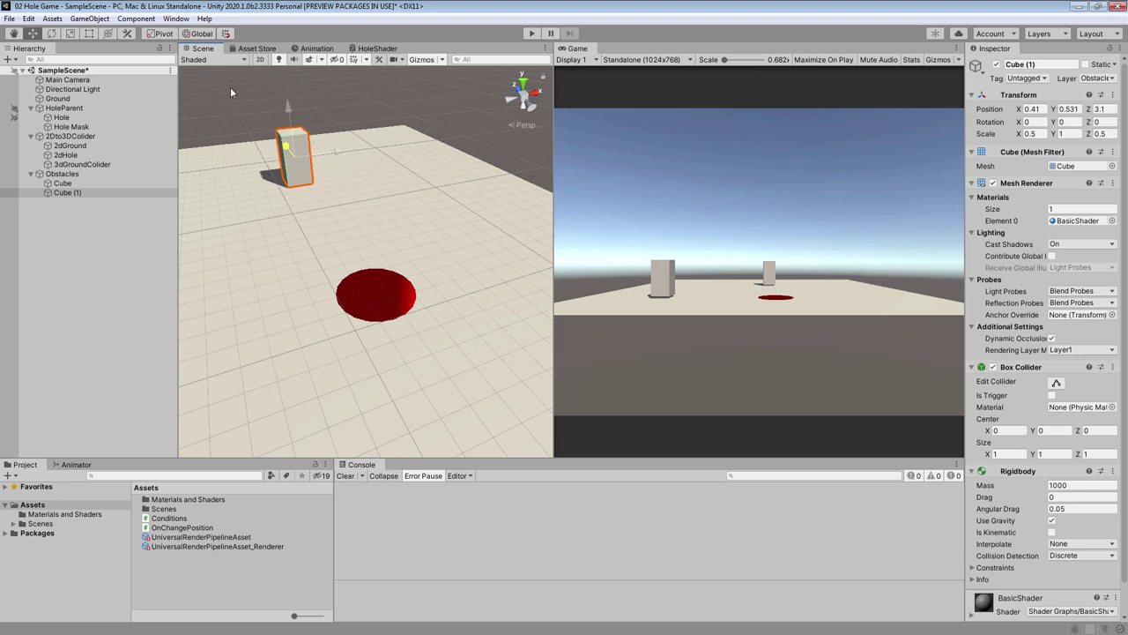
click(63, 120)
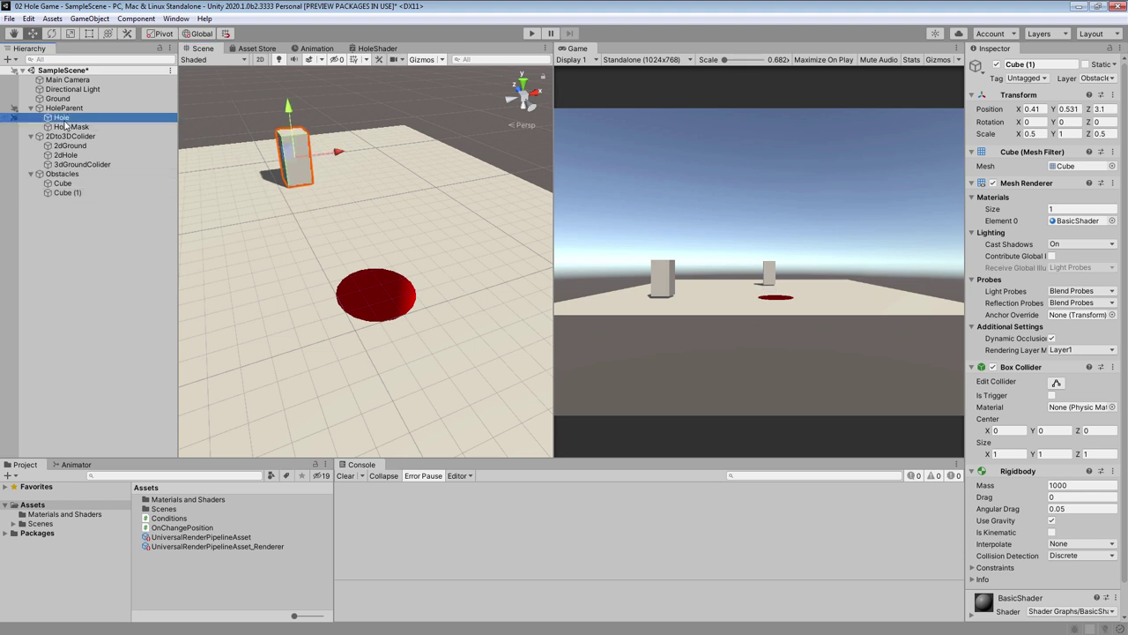
- Set the hole material's Edge to 110, Border colour to black and Base colour to red
click(1101, 402)
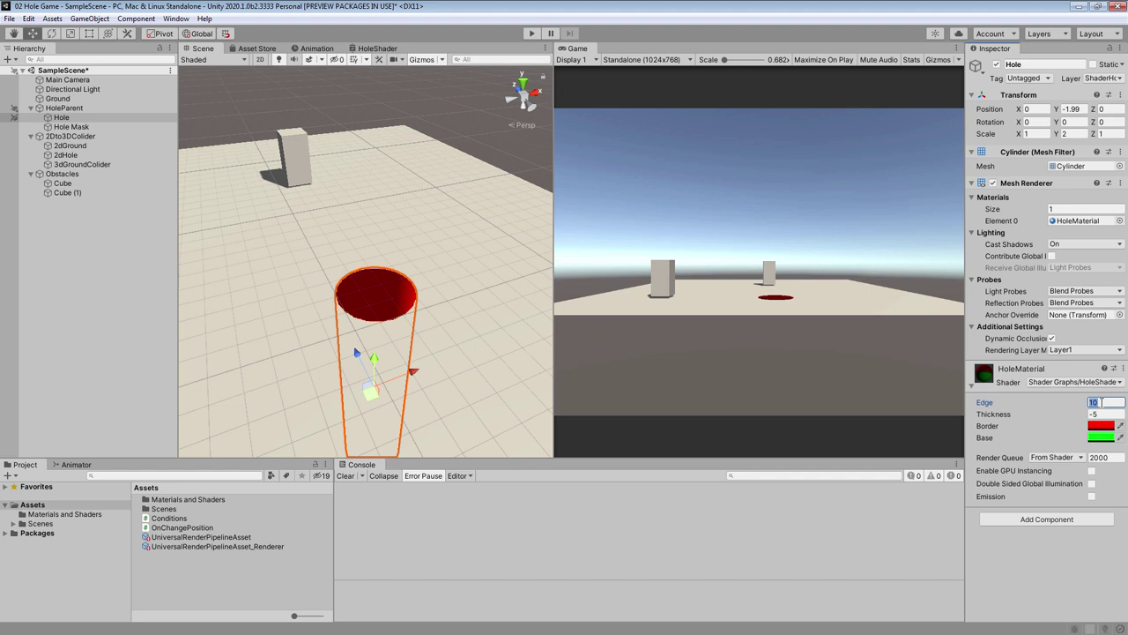
text(110)
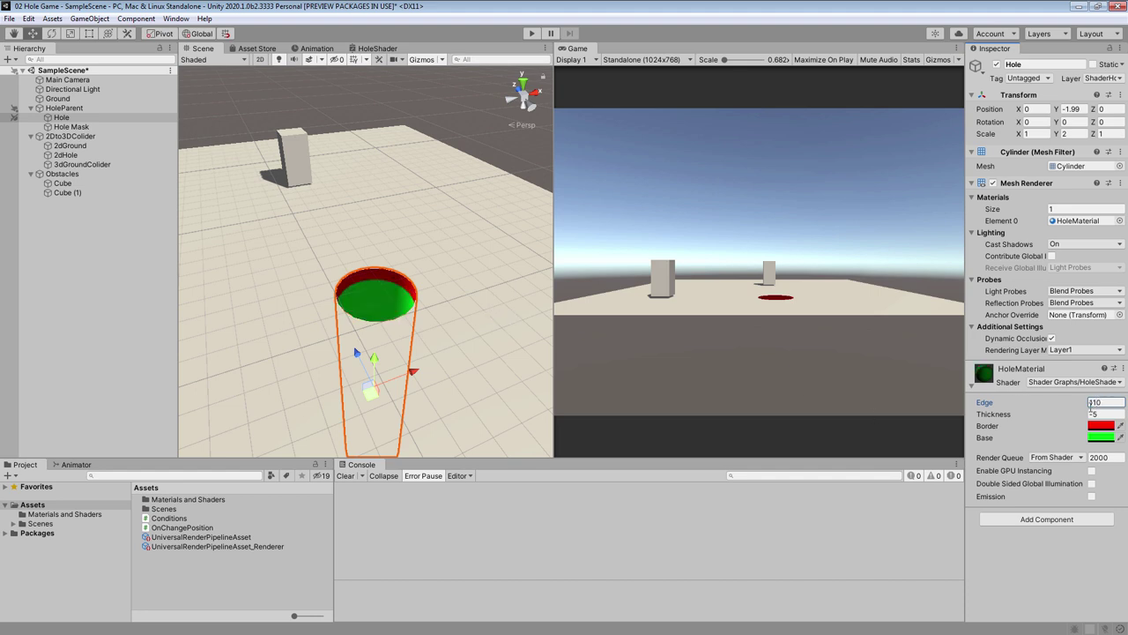
click(1100, 426)
drag(1063, 451, 1063, 472)
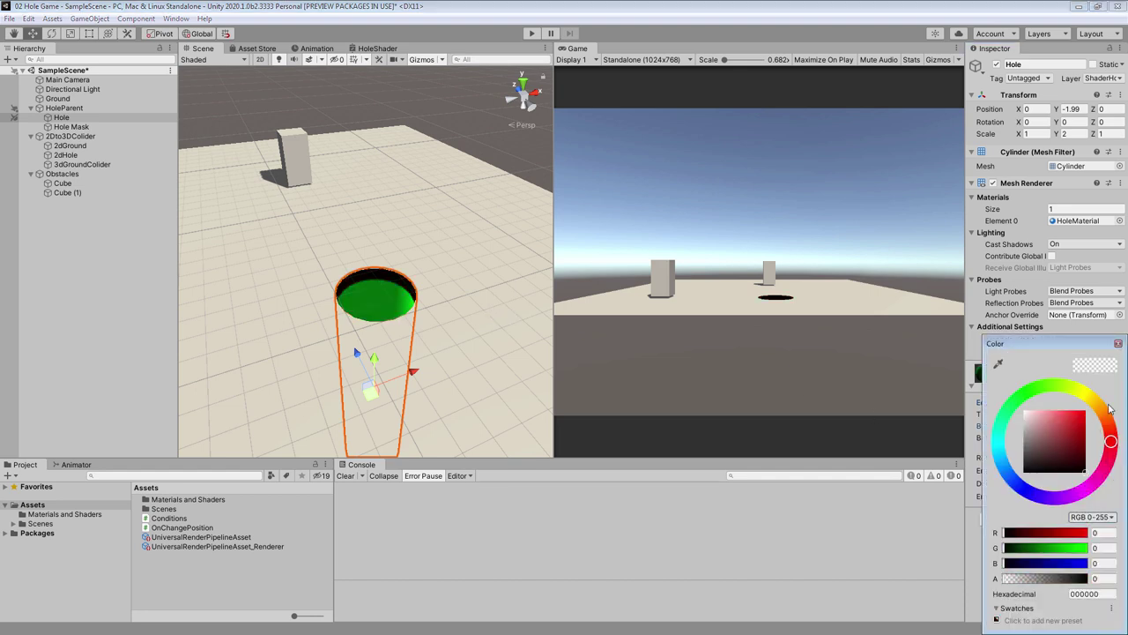
click(1118, 342)
click(1100, 438)
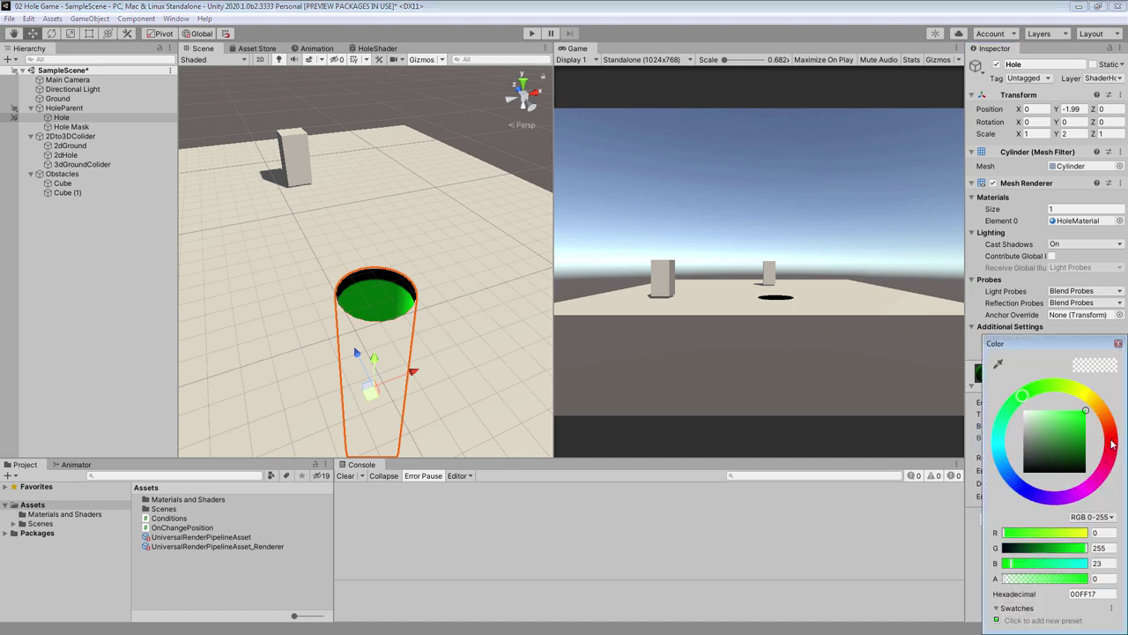
click(1111, 441)
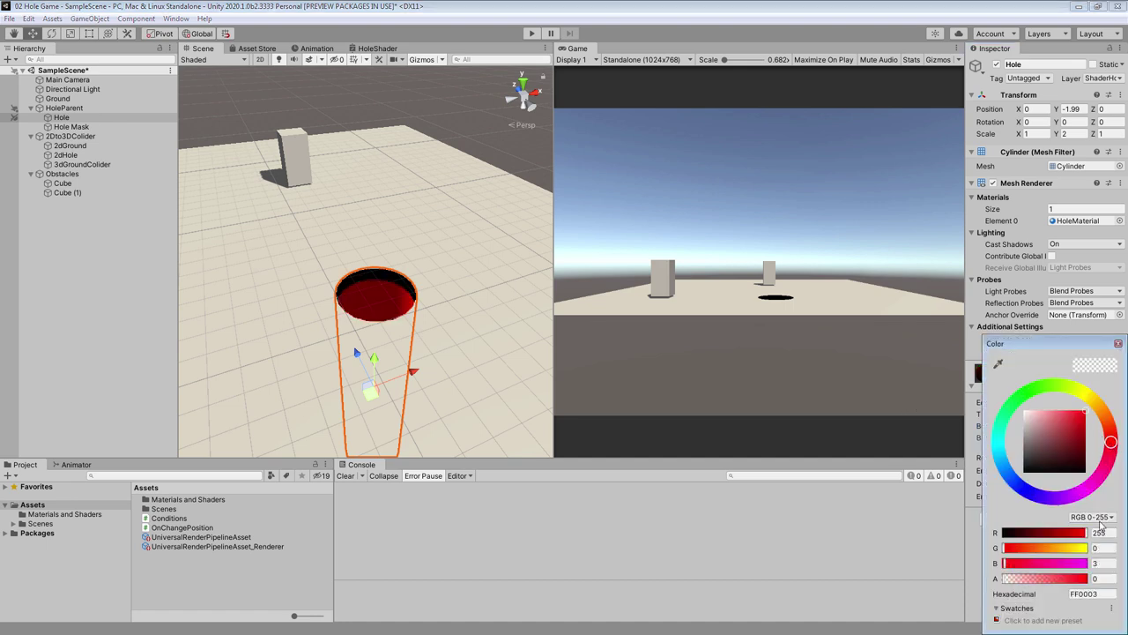
click(1117, 343)
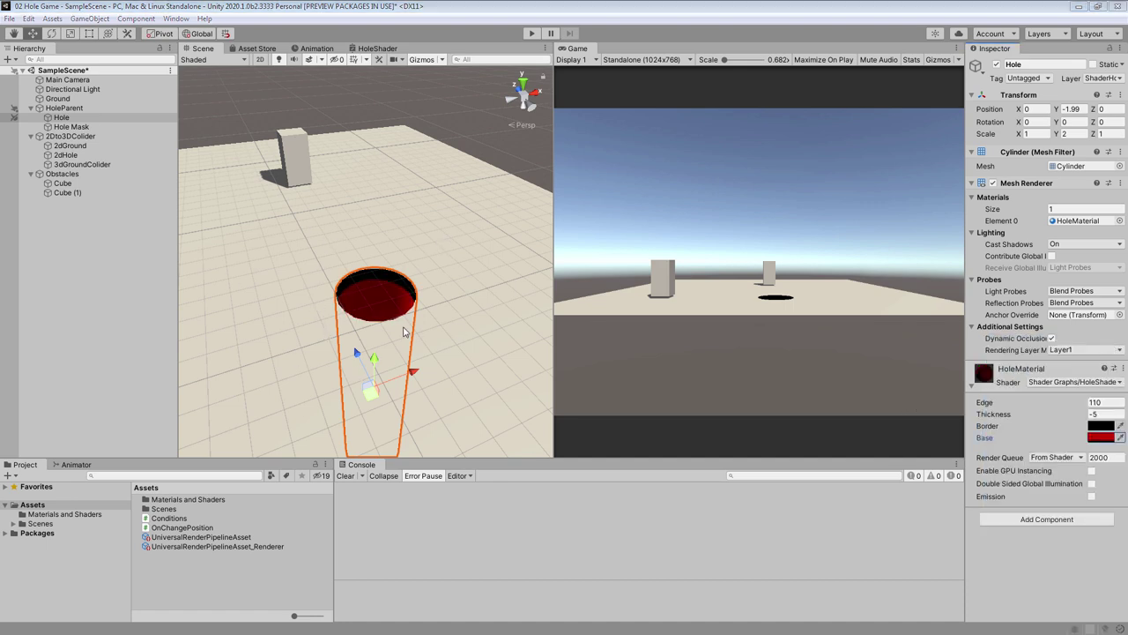
- Play-test by dragging HoleParent so a cube falls into the hole, then stop
click(530, 33)
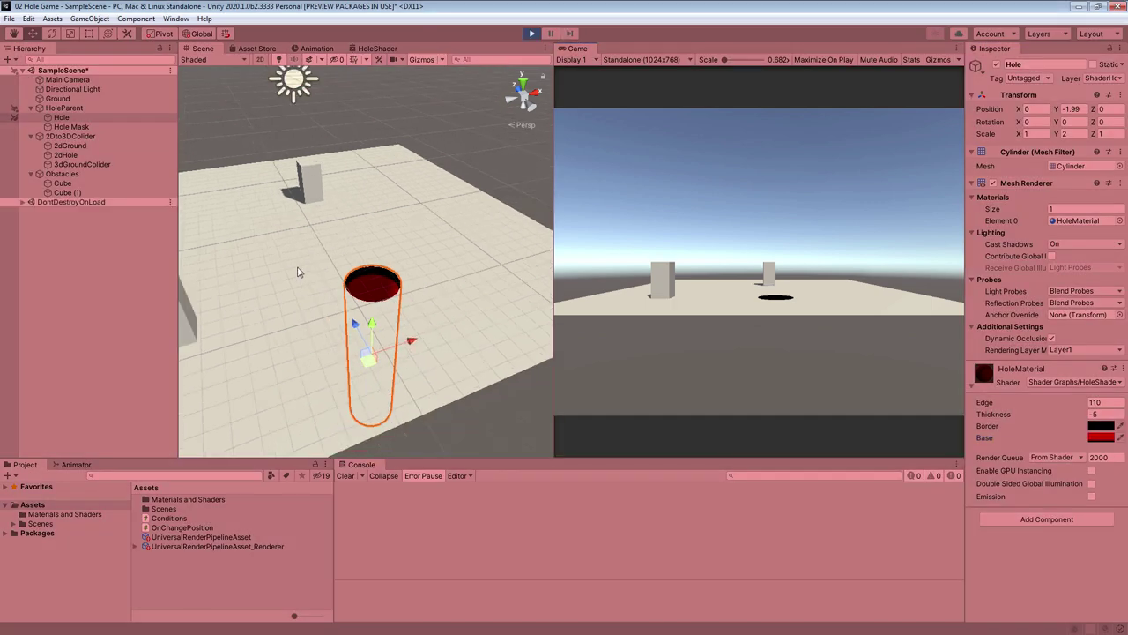
click(438, 269)
drag(438, 268, 252, 327)
click(532, 34)
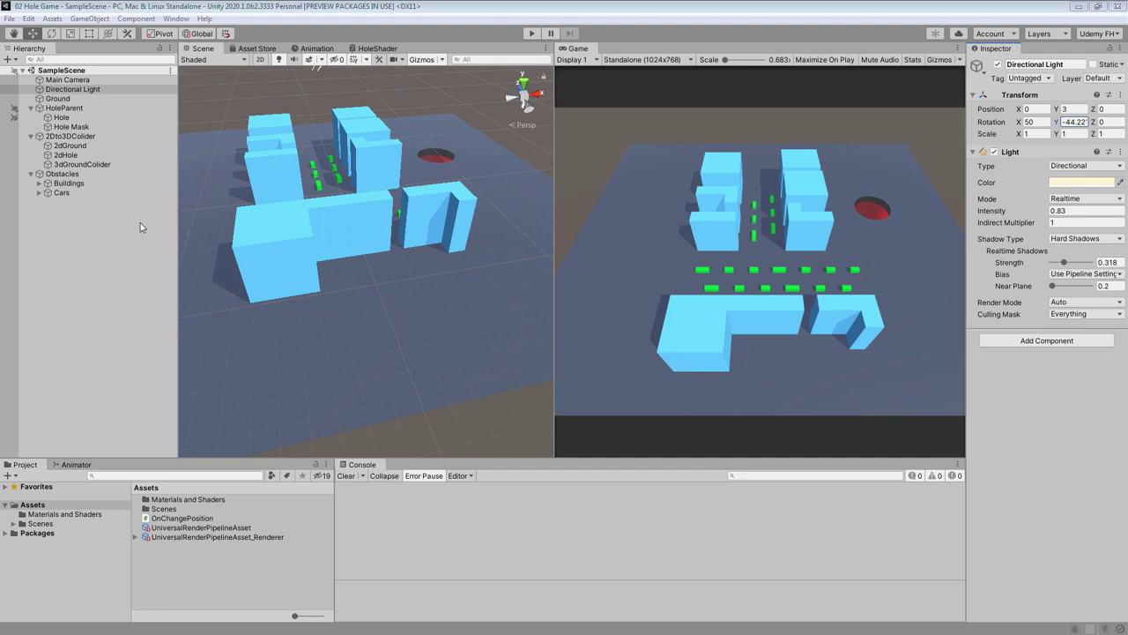
- Play-test the city scene by moving HoleParent across the ground, then stop
click(531, 33)
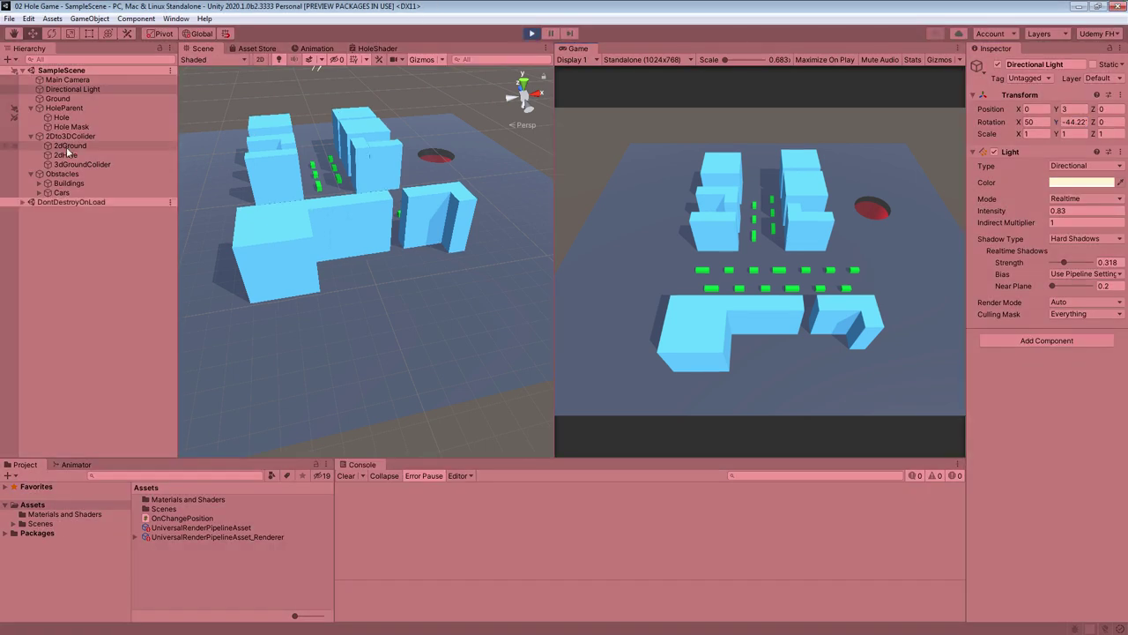
click(64, 107)
drag(437, 159, 311, 155)
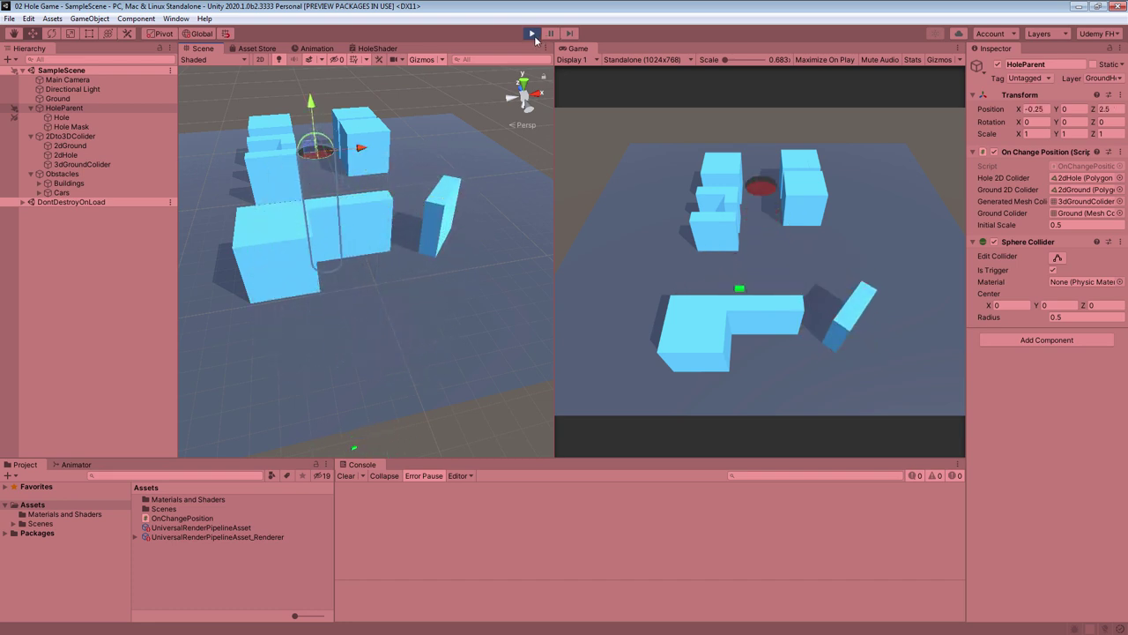
click(532, 34)
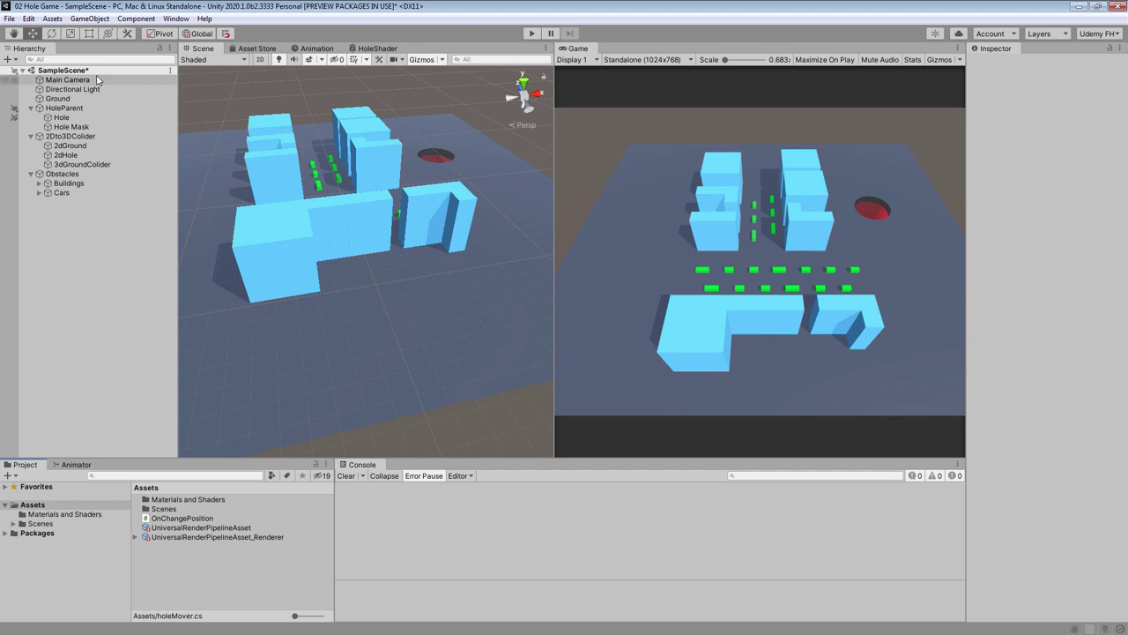
- Add a Physics Raycaster component to the Main Camera
click(67, 79)
scroll(1048, 450, down, 2)
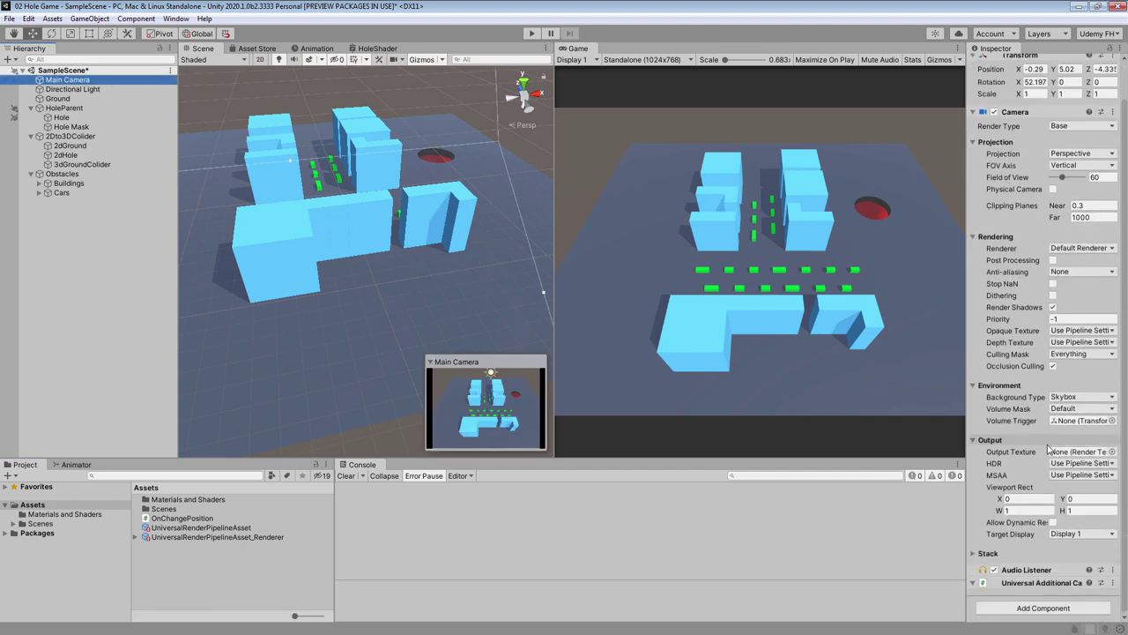
click(1014, 608)
text(rayc)
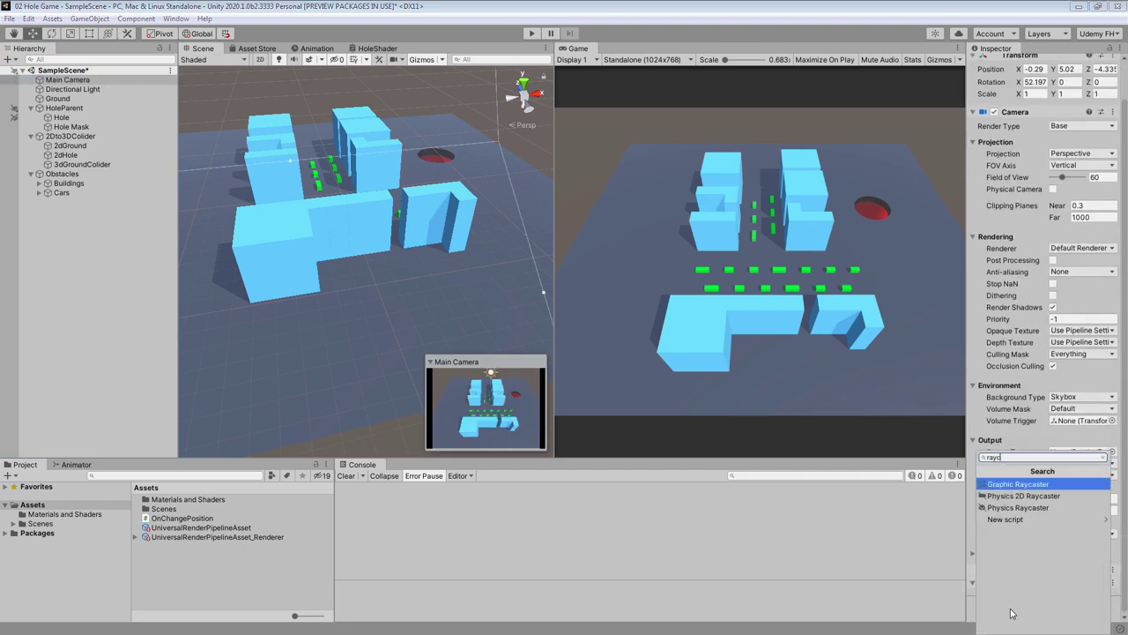
key(Down)
key(Down)
key(Return)
- Limit the Physics Raycaster's Event Mask to the Ground layer only
scroll(1012, 613, down, 2)
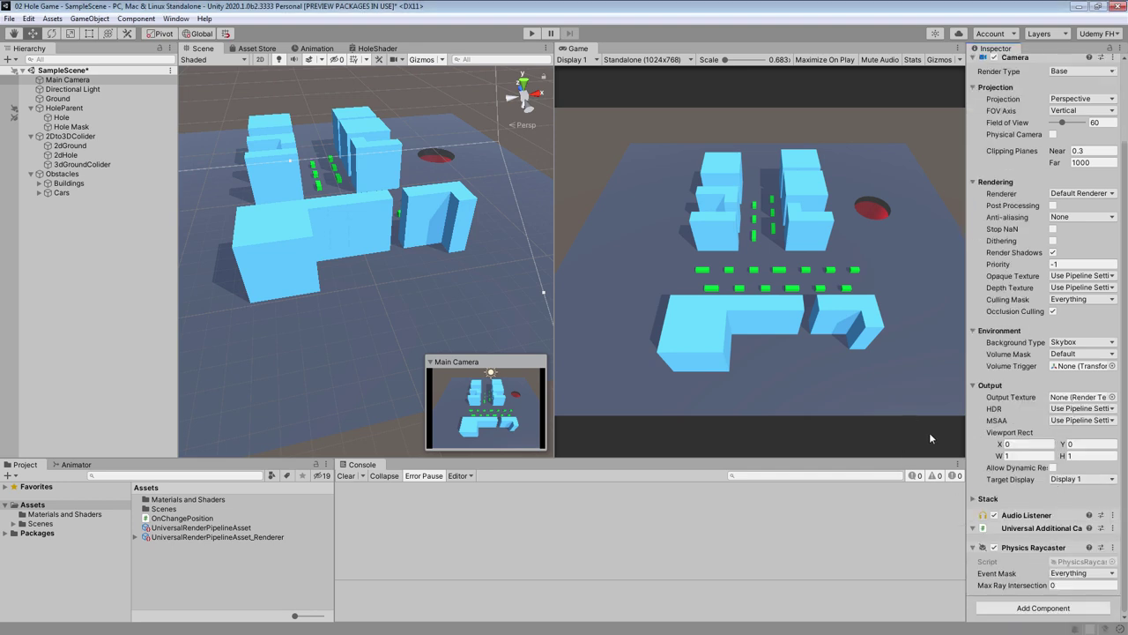
click(1070, 573)
click(1057, 429)
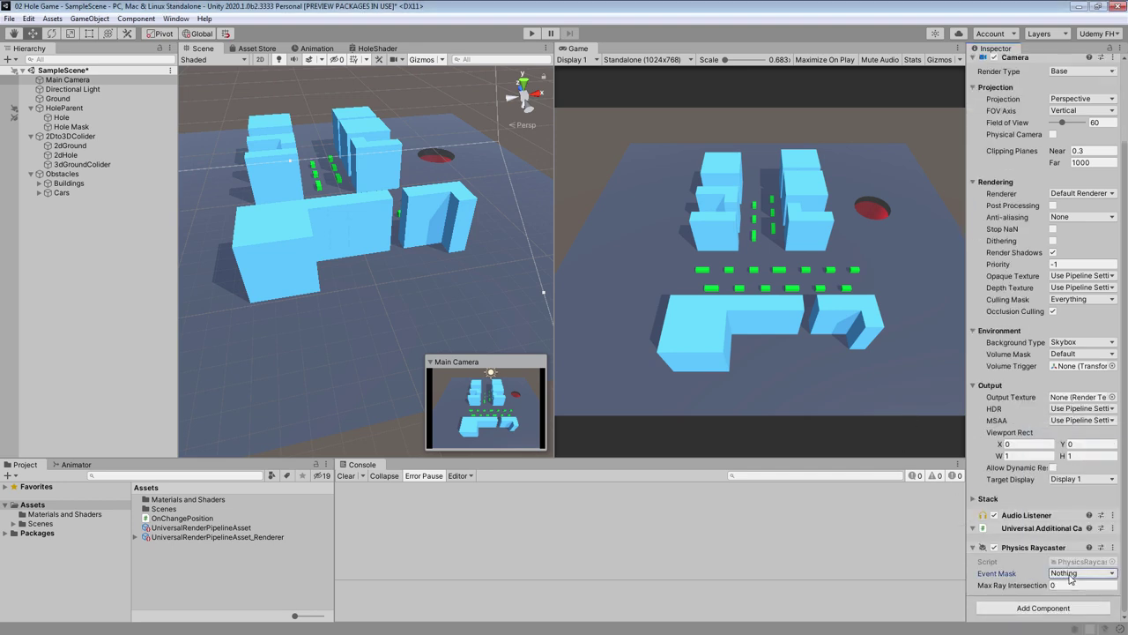
click(1077, 573)
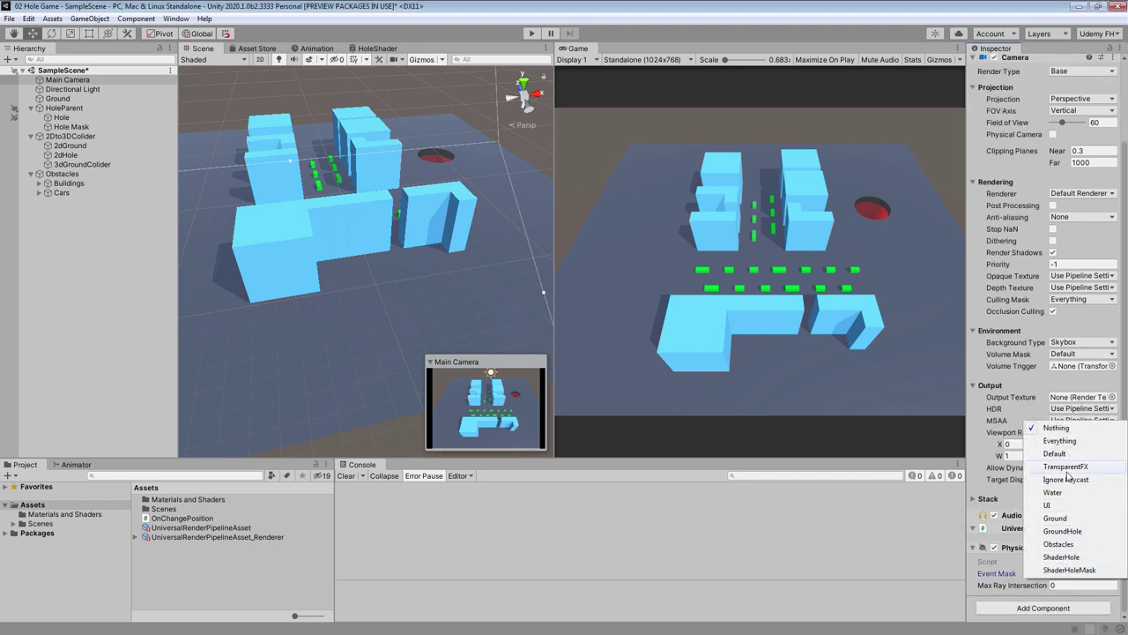
click(1054, 518)
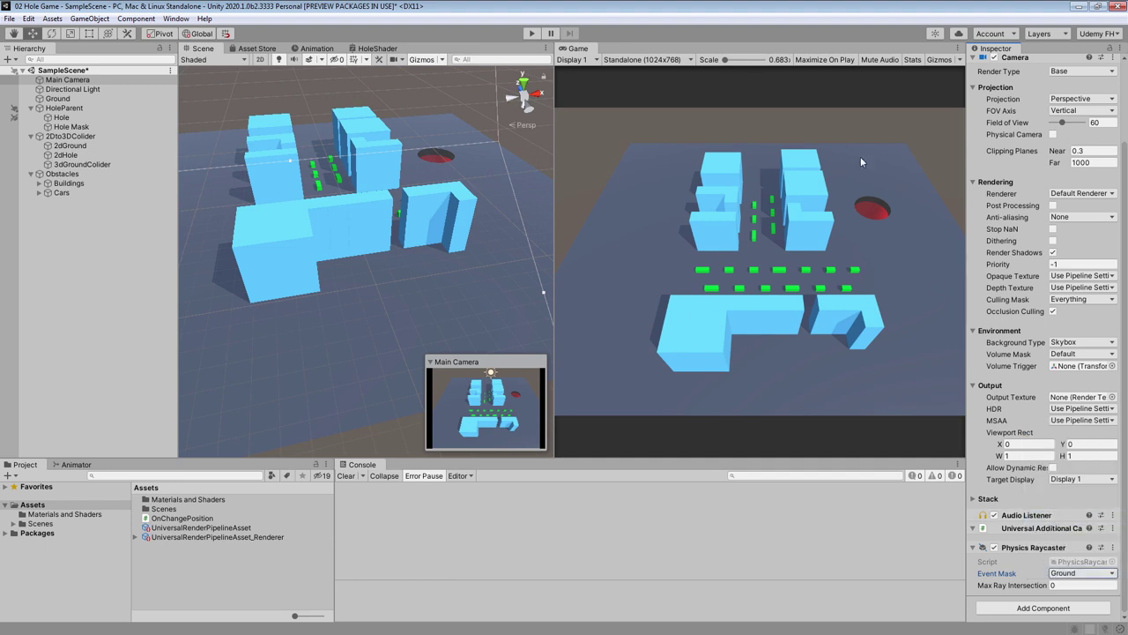
click(48, 238)
right_click(49, 238)
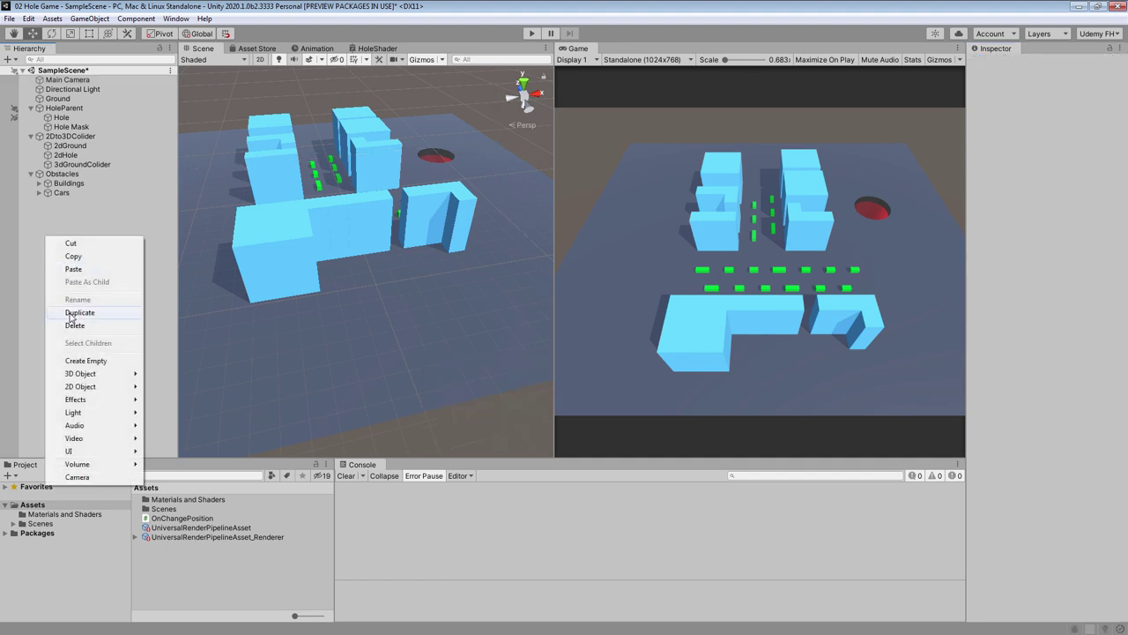
- Add an EventSystem to the scene and an Event Trigger component to Ground
mouse_move(98, 452)
click(176, 453)
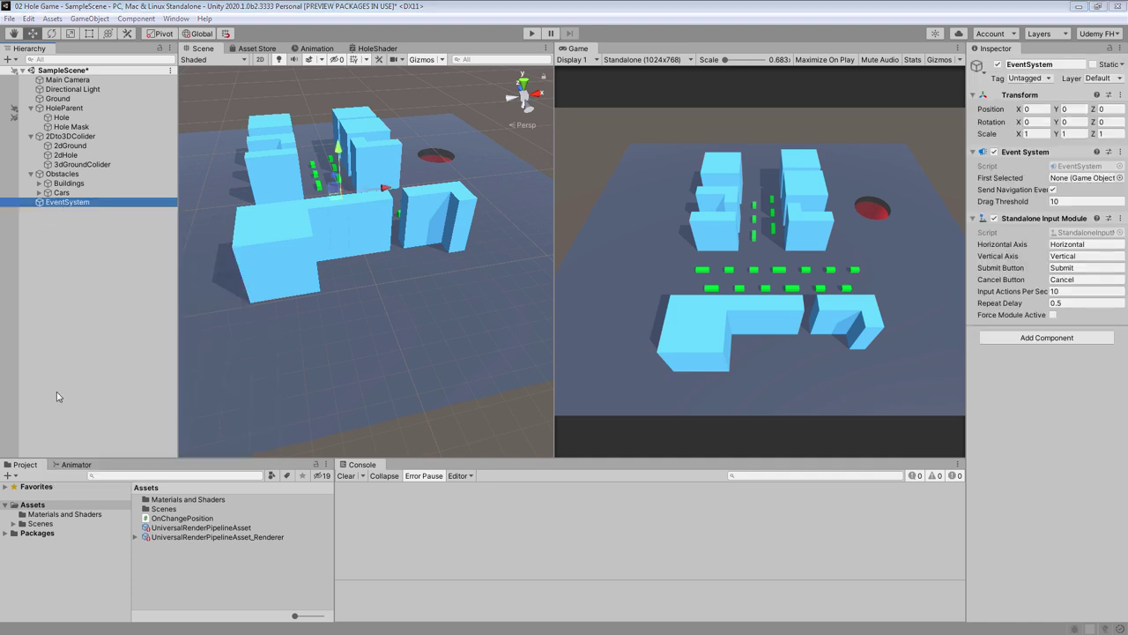
click(59, 98)
click(973, 462)
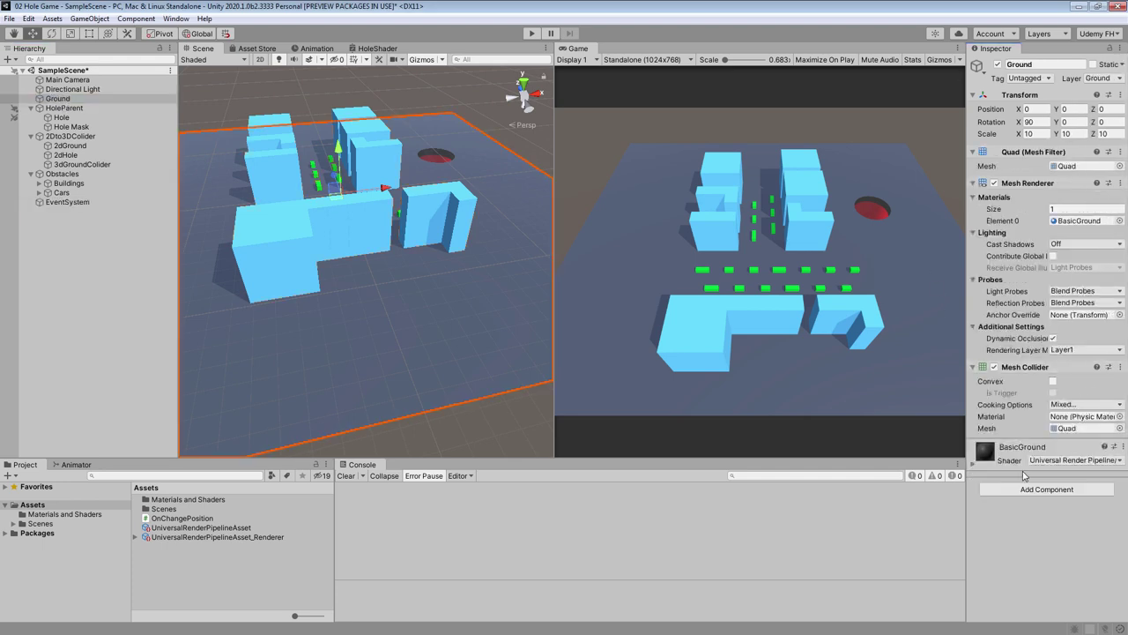
click(1027, 489)
click(1018, 535)
click(1031, 500)
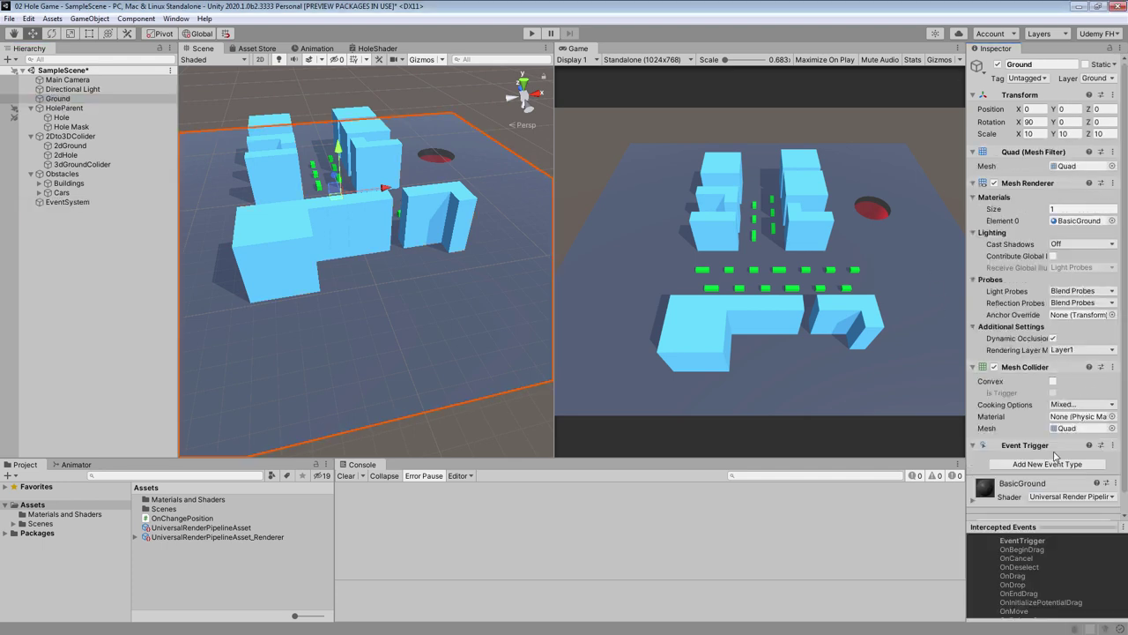
- Add Pointer Down and Drag event entries to Ground's Event Trigger
click(1066, 464)
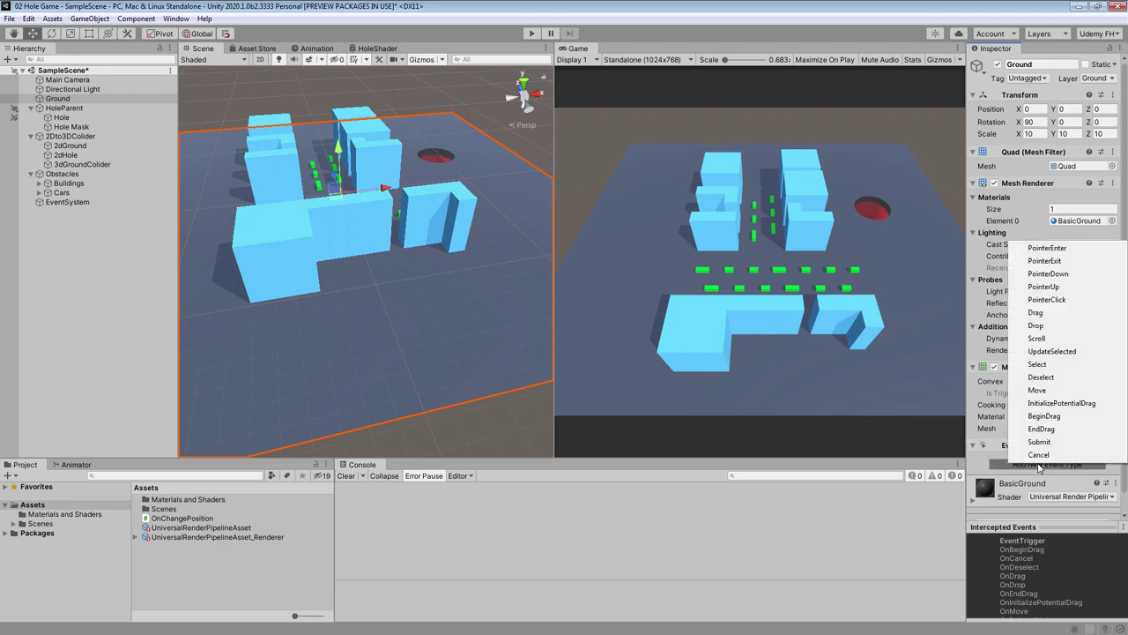
click(1056, 273)
scroll(1040, 349, down, 3)
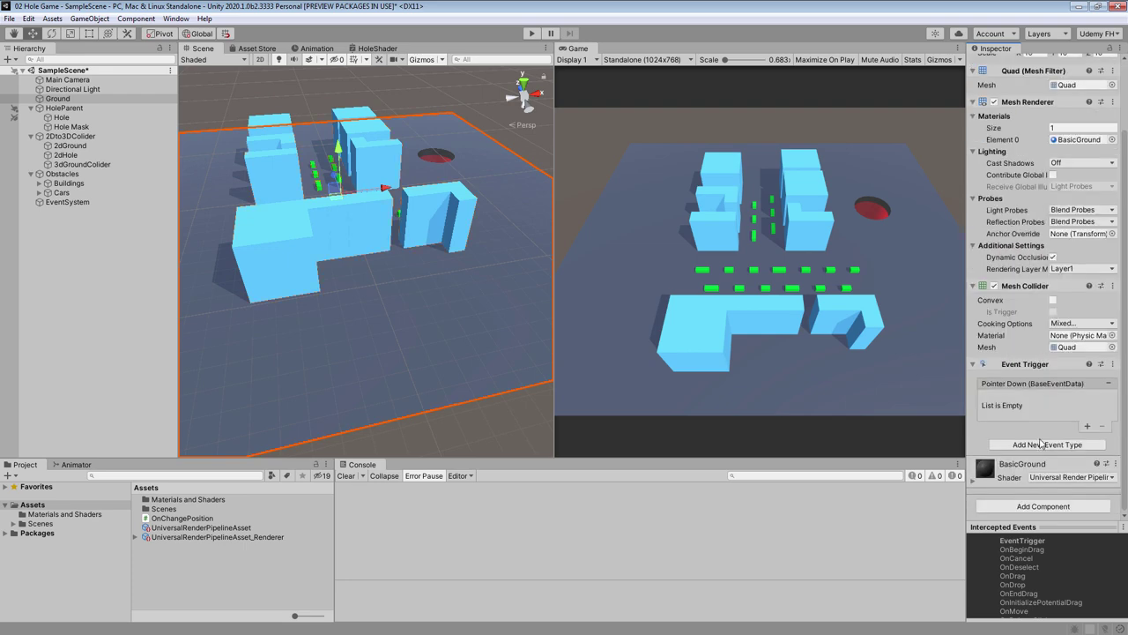
click(1049, 445)
click(1037, 296)
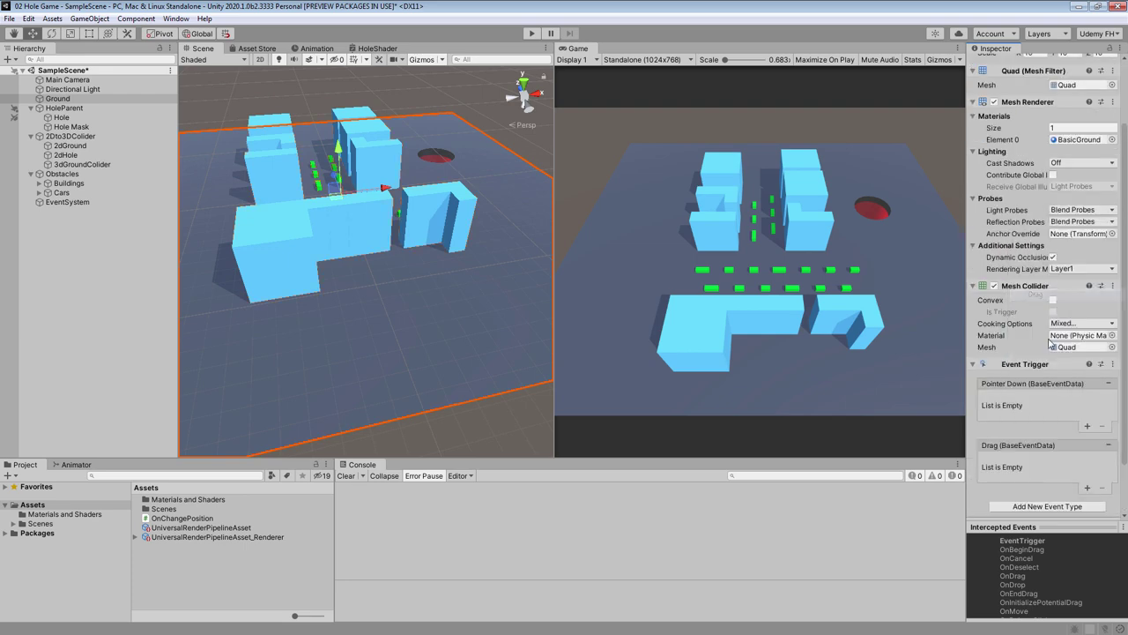
scroll(1053, 465, down, 2)
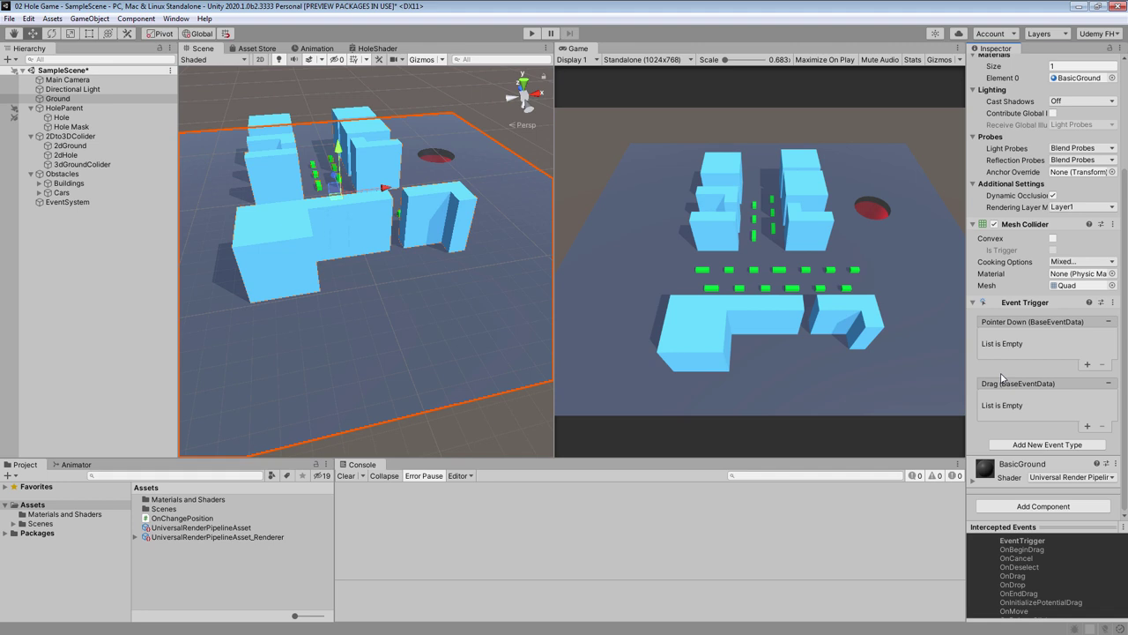
click(65, 108)
- In OnChangePosition, start a public void Move() method and add using UnityEngine.EventSystems
double_click(1077, 167)
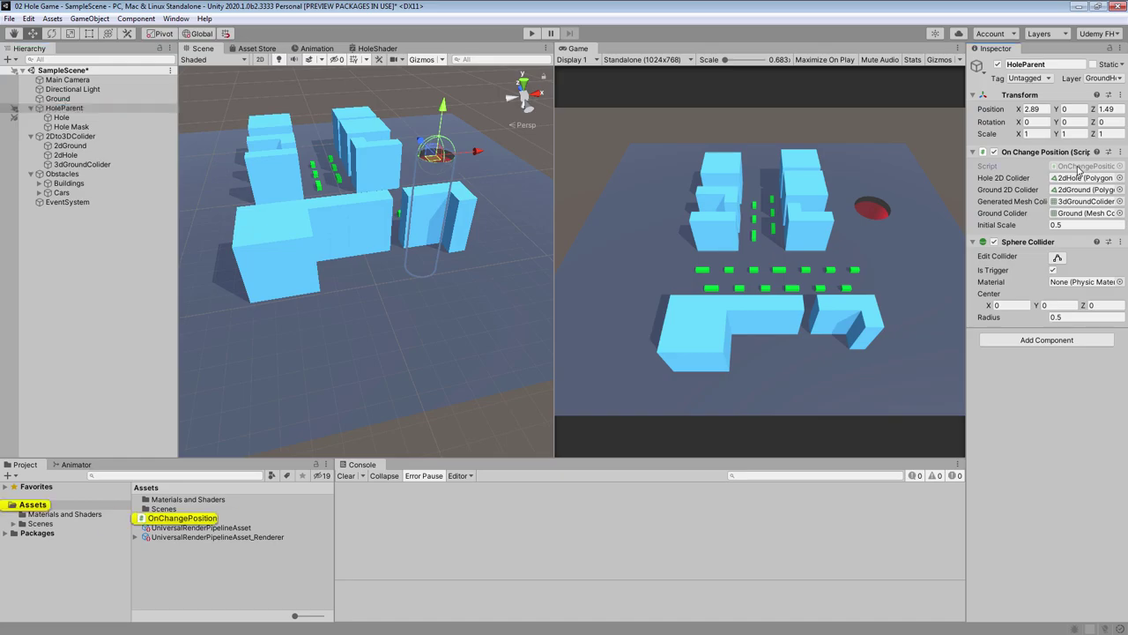
click(255, 226)
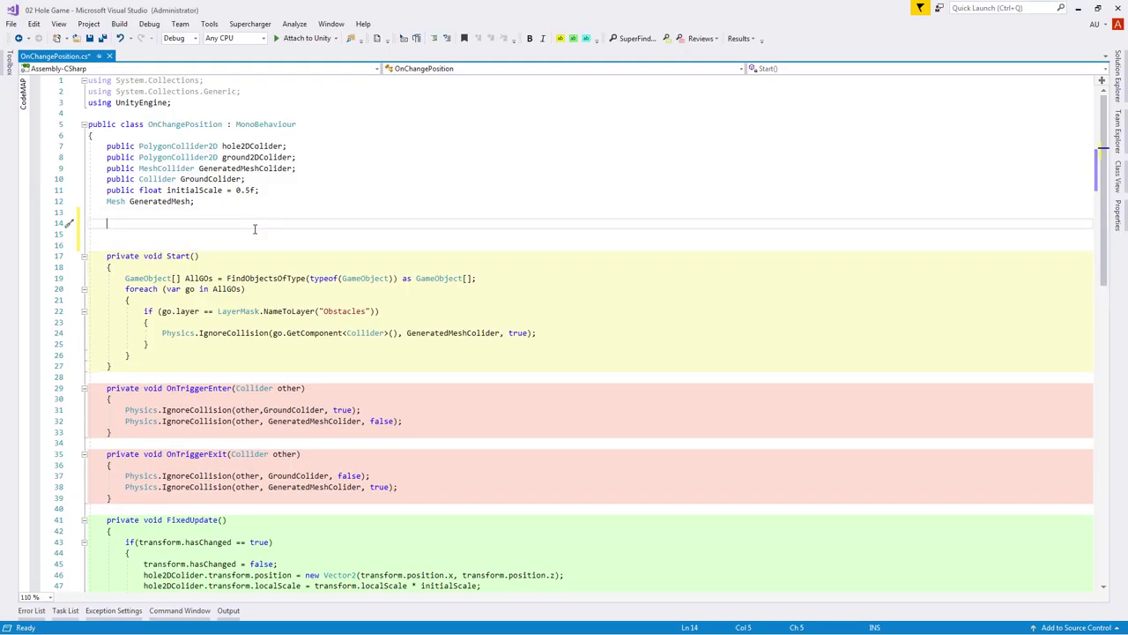
text(public void )
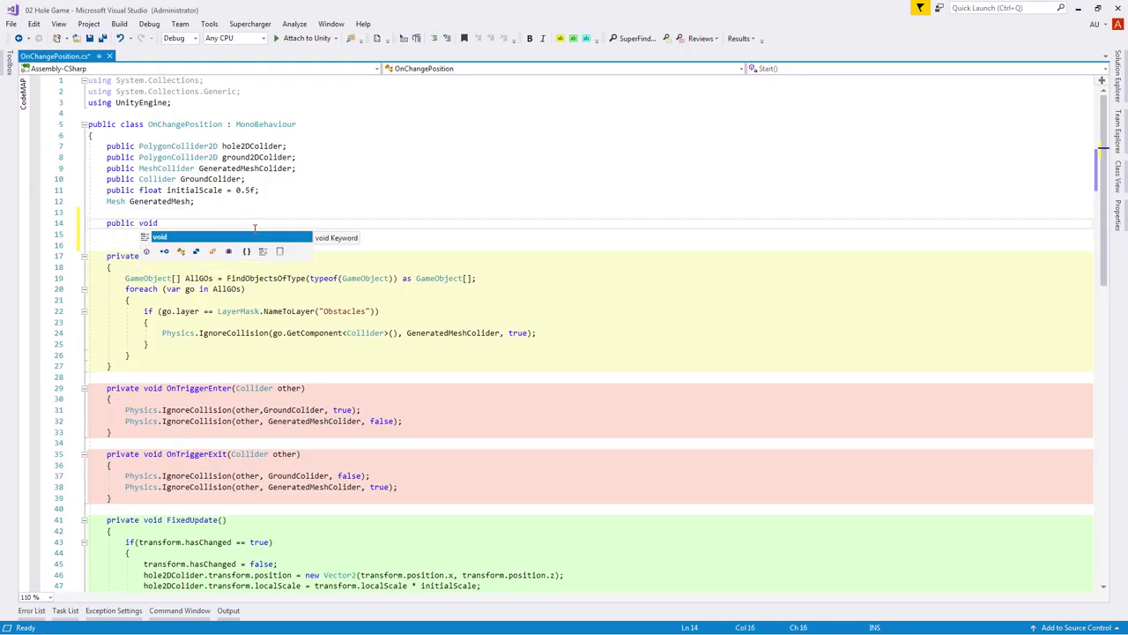
text(Move()
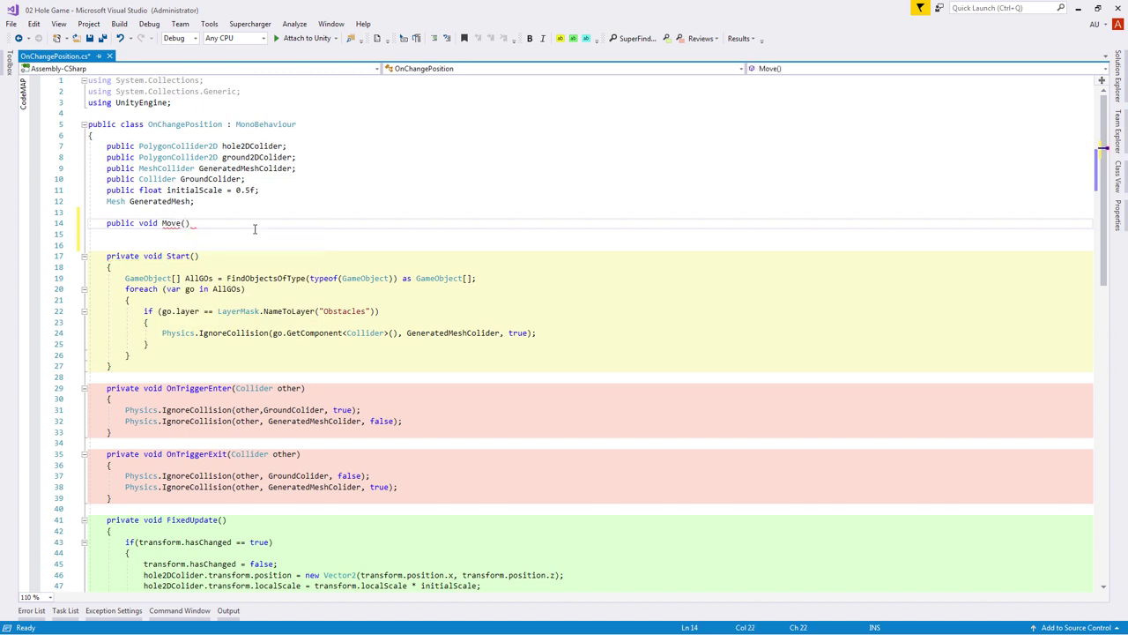
click(106, 114)
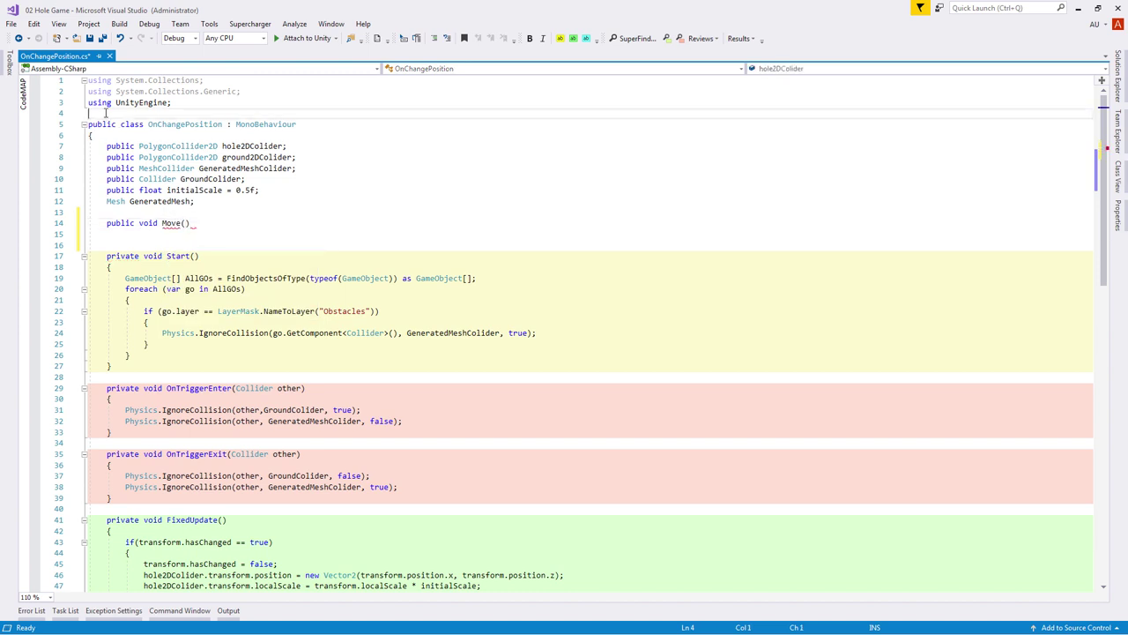
key(ctrl+Return)
text(using)
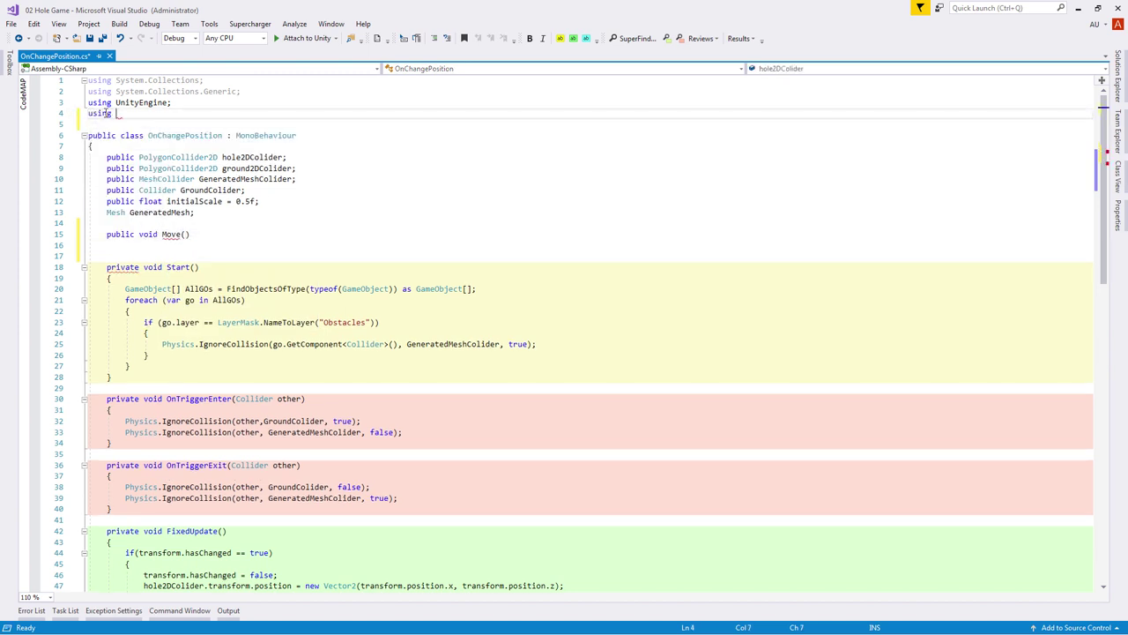
text( UnityEngine.eventSystems;)
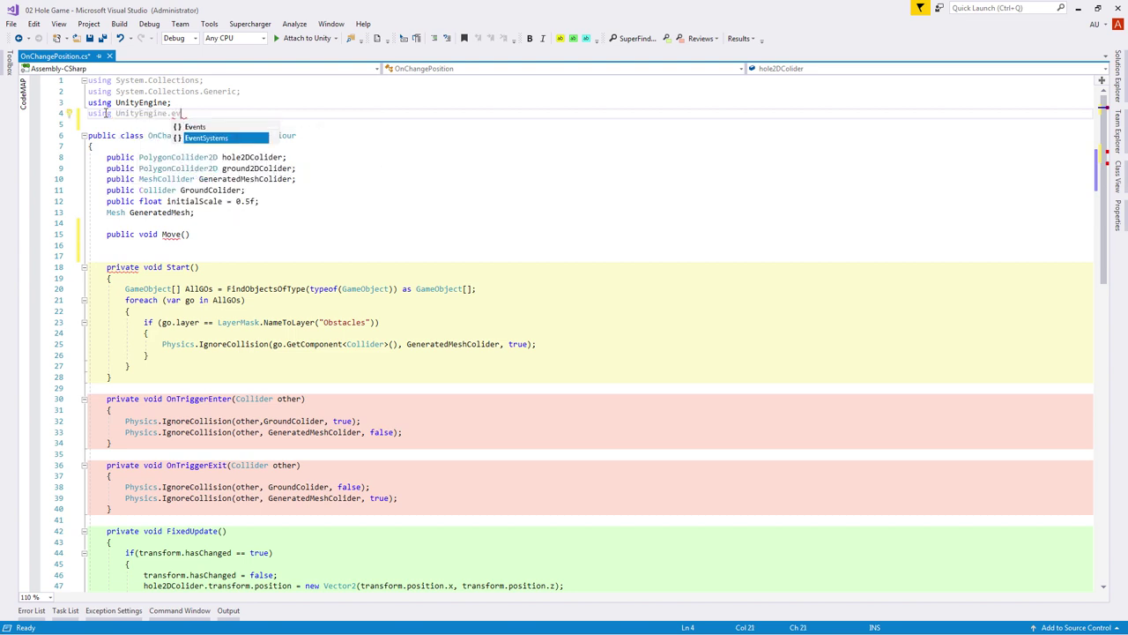
- Give Move a BaseEventData myEvent parameter and open its body
click(191, 234)
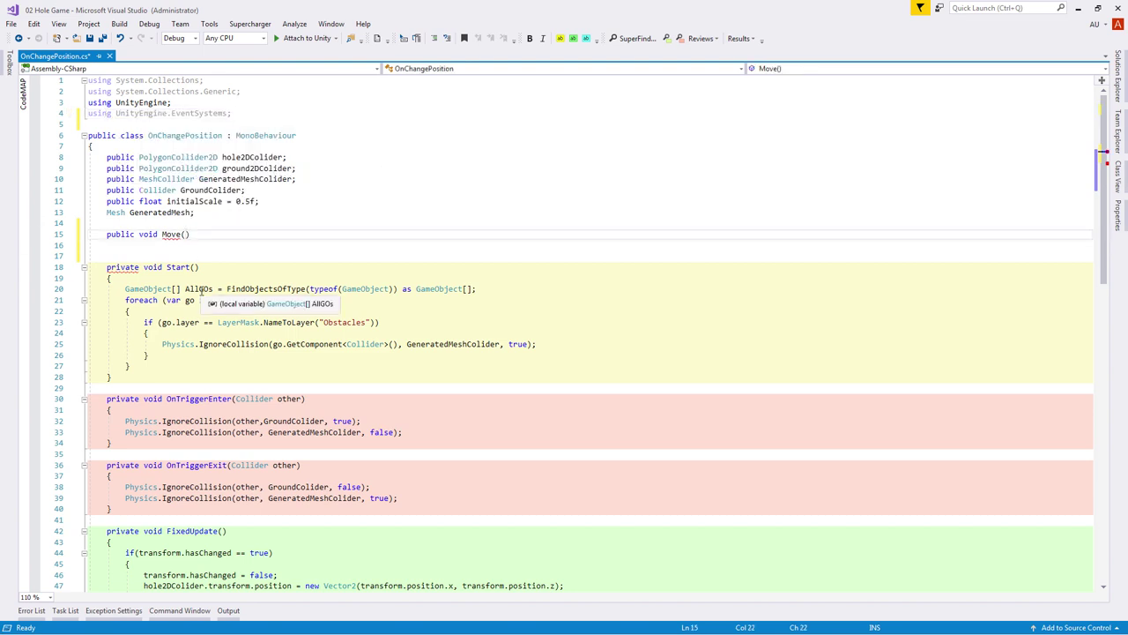
text(BaseEventData)
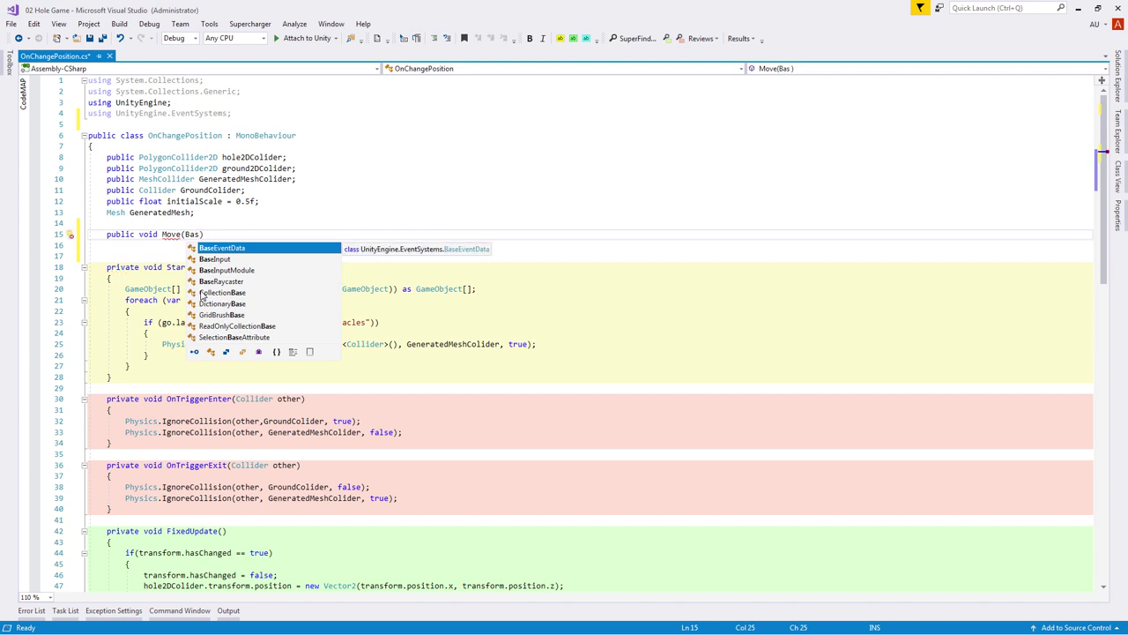
text( myEvent))
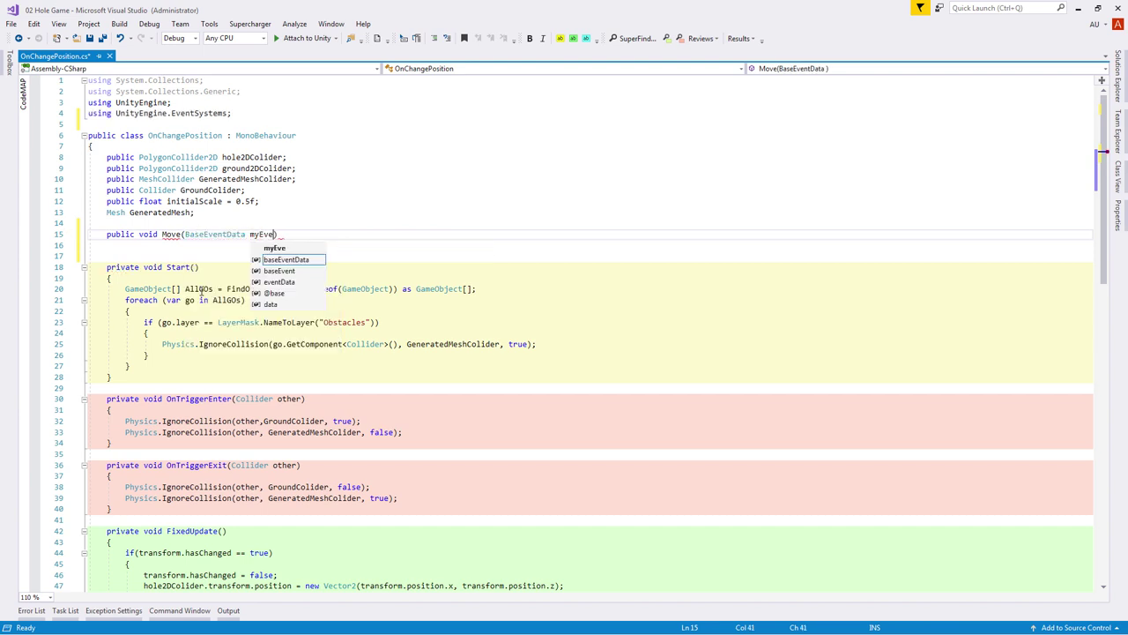
key(Return)
text({)
key(Return)
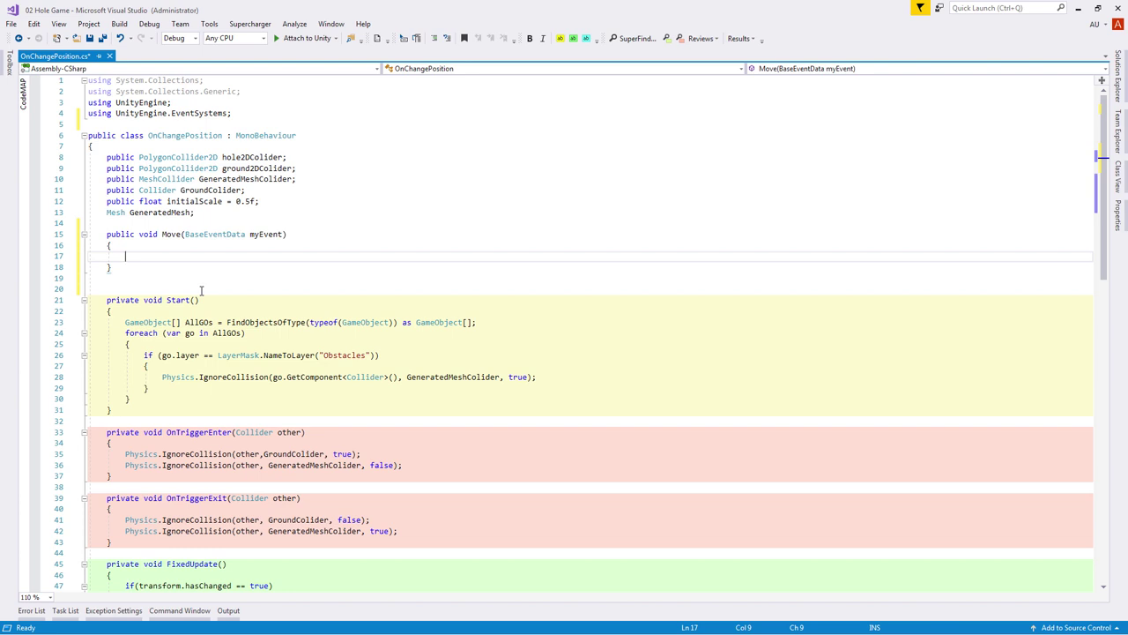
- Add an if block checking ((PointerEventData)myEvent).pointerCurrentRaycast.isValid
text(if(myEvent)
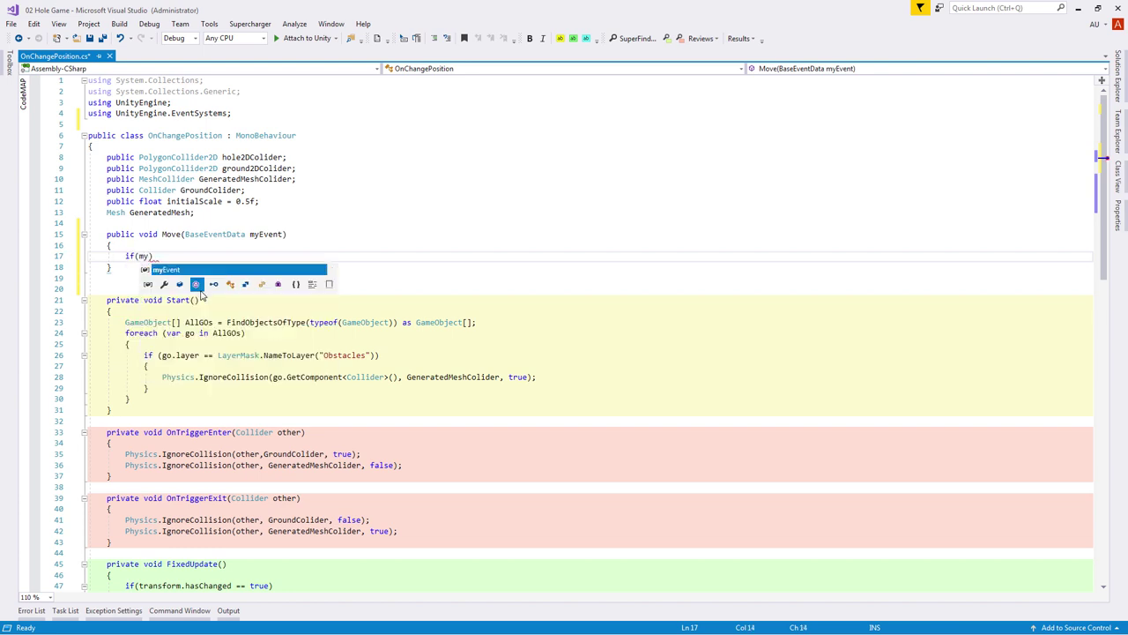
key(ctrl+Left)
text((poi)
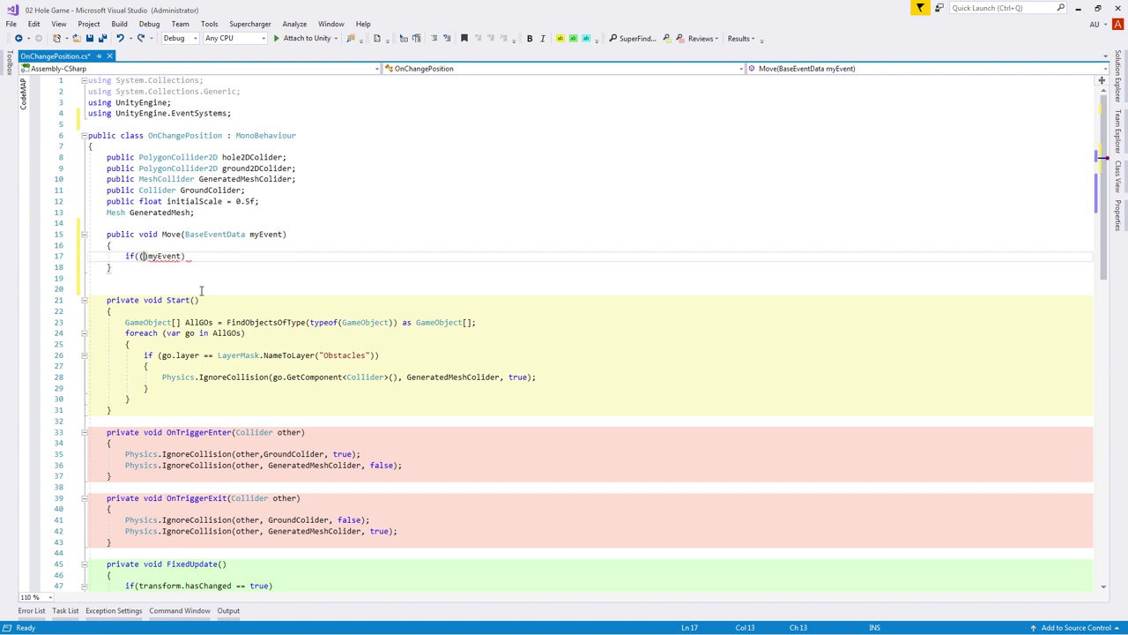
text())
key(ctrl+Left)
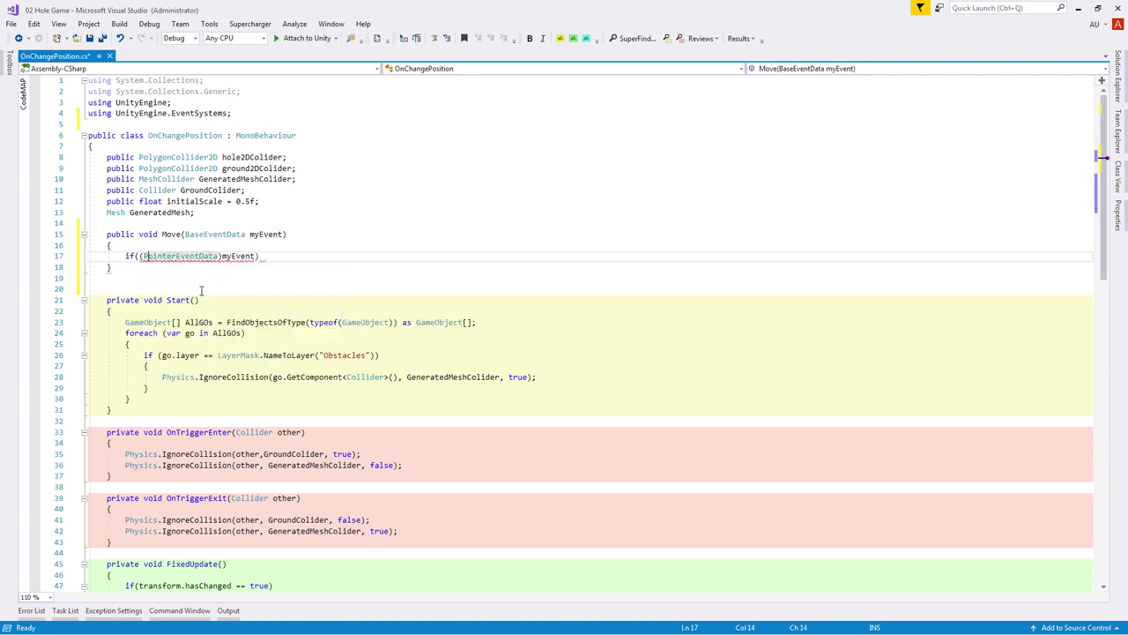
text(()
key(End)
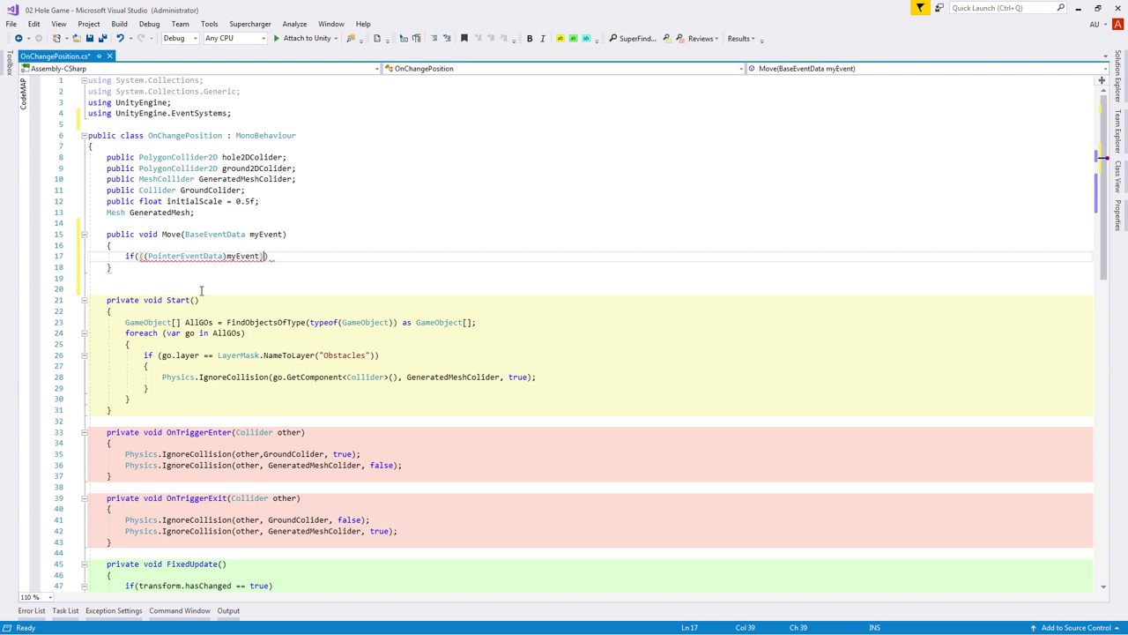
text(.cu.is)
key(Tab)
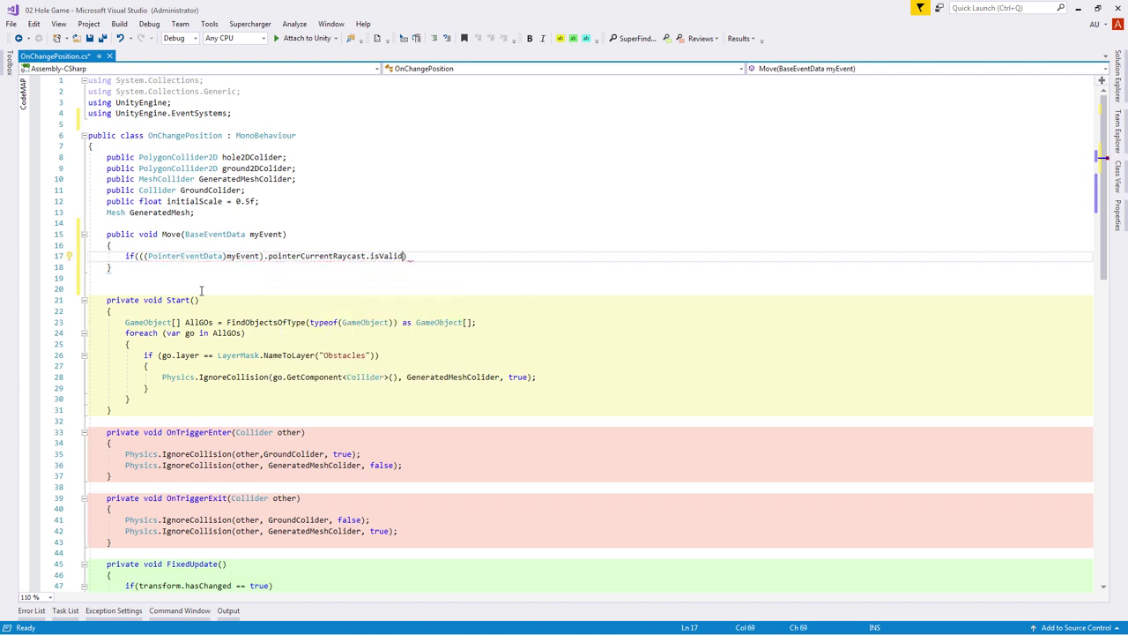
key(End)
key(Return)
text({)
key(Return)
- Inside the if, set transform.position to the current raycast's worldPosition
text(transform)
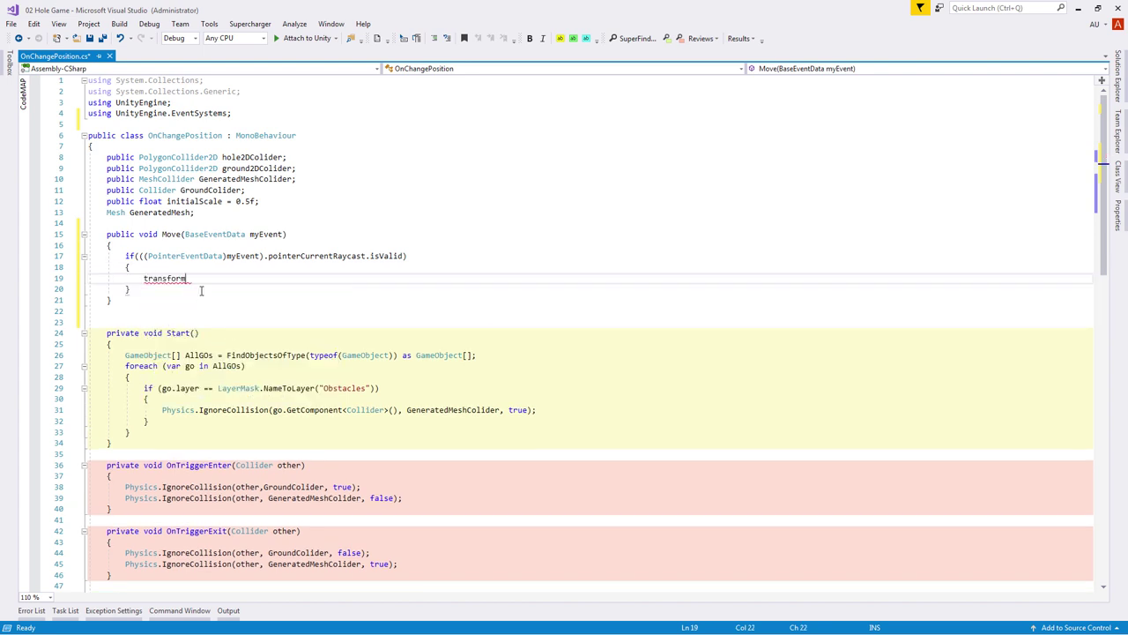
text(.po)
key(Tab)
text(=)
drag(140, 255, 365, 257)
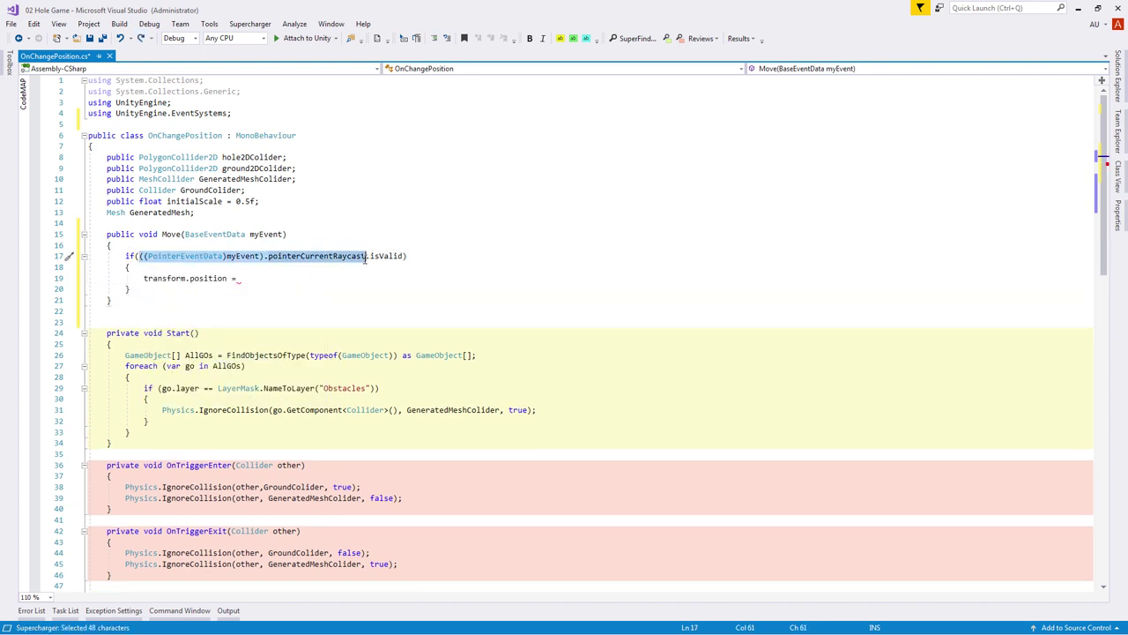
key(ctrl+c)
click(270, 278)
key(ctrl+v)
text(.w)
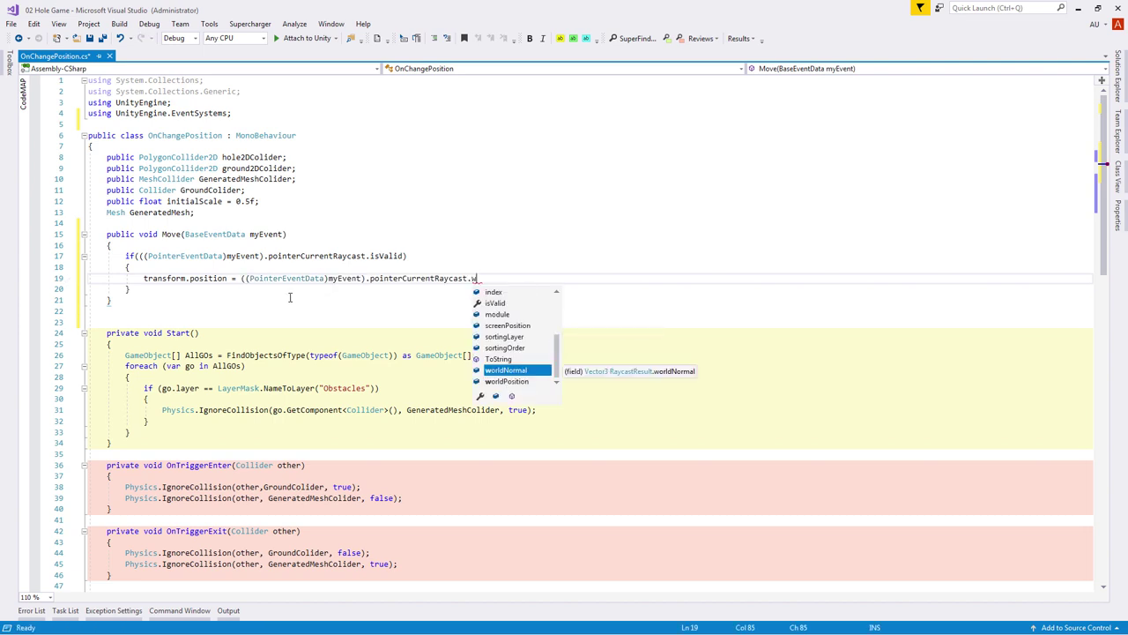
key(Down)
key(Tab)
text(;)
key(Down)
key(Down)
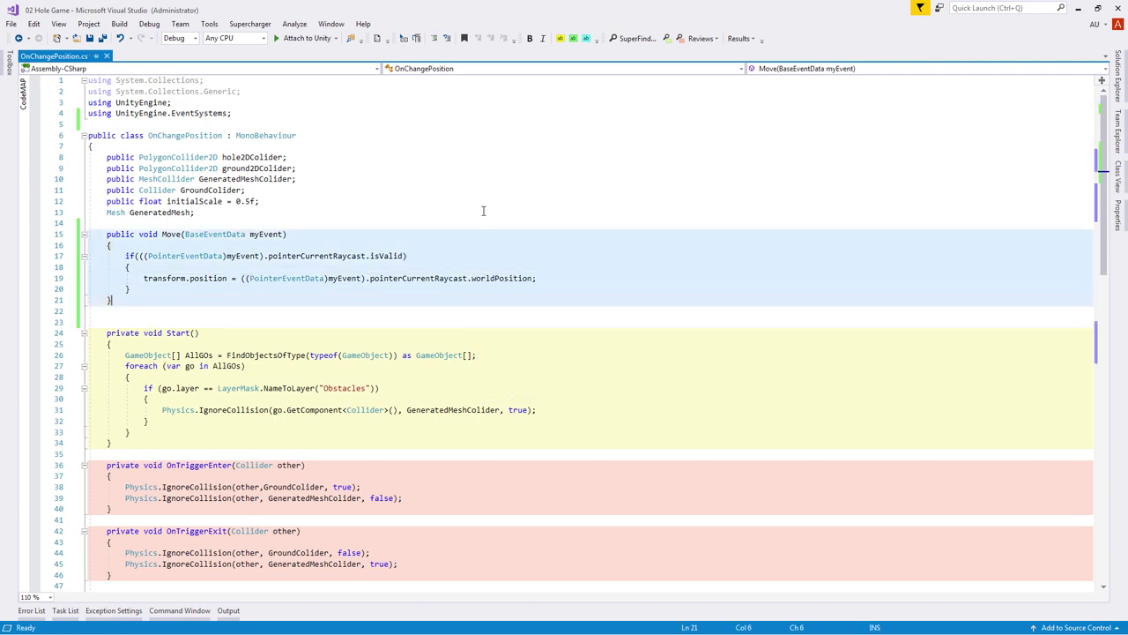
click(1078, 8)
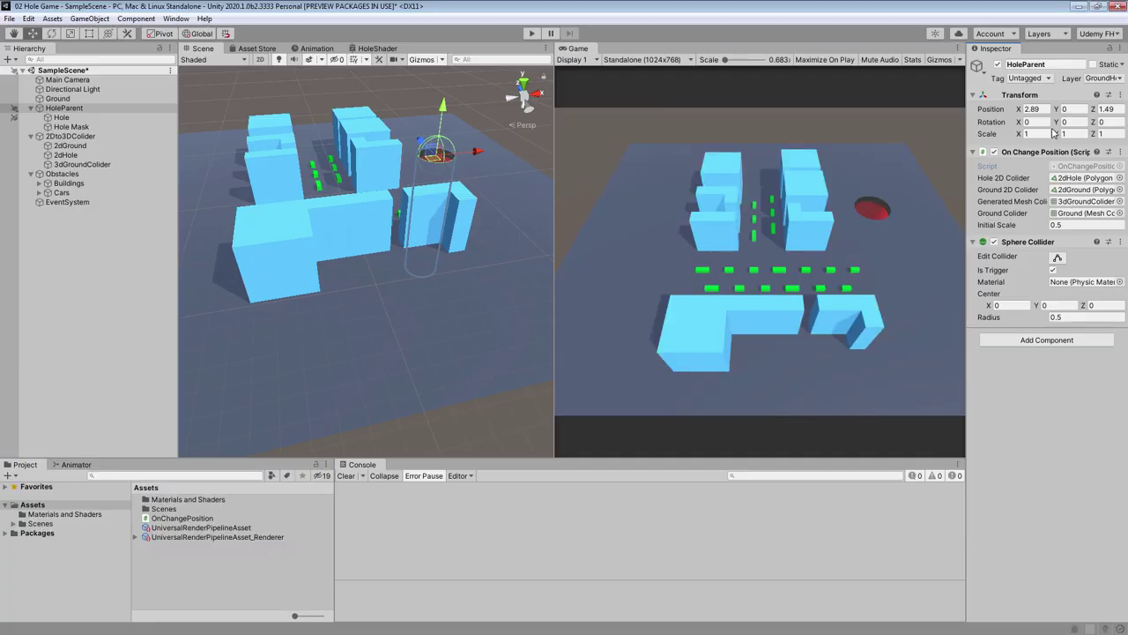
- Make Ground's Pointer Down event call OnChangePosition.Move on HoleParent
click(58, 98)
scroll(1058, 449, down, 5)
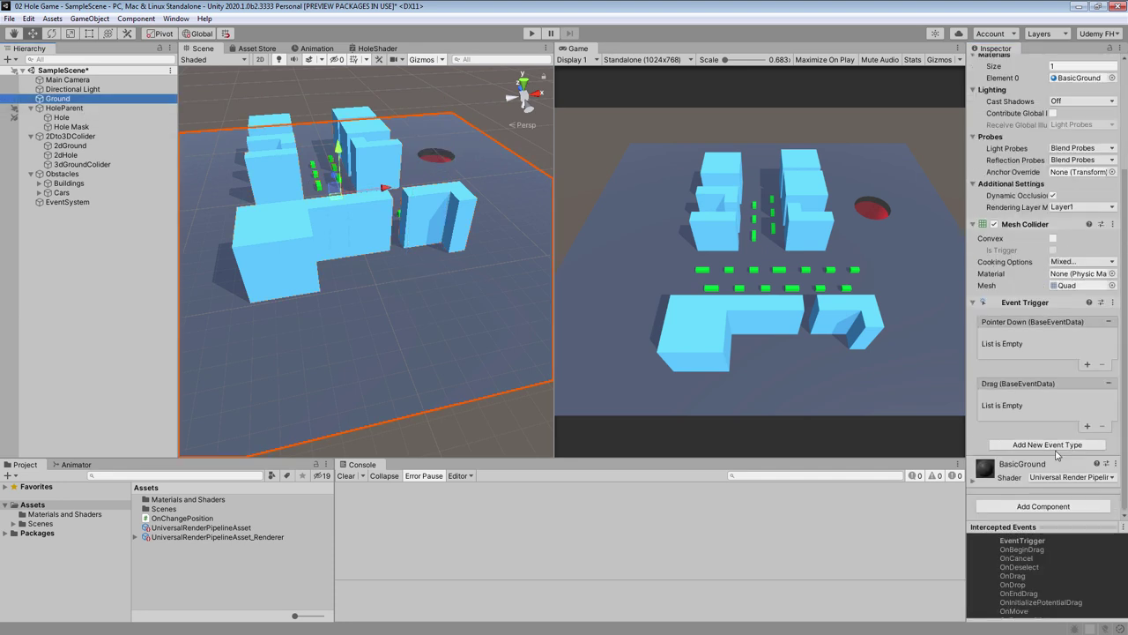
click(1087, 365)
click(66, 109)
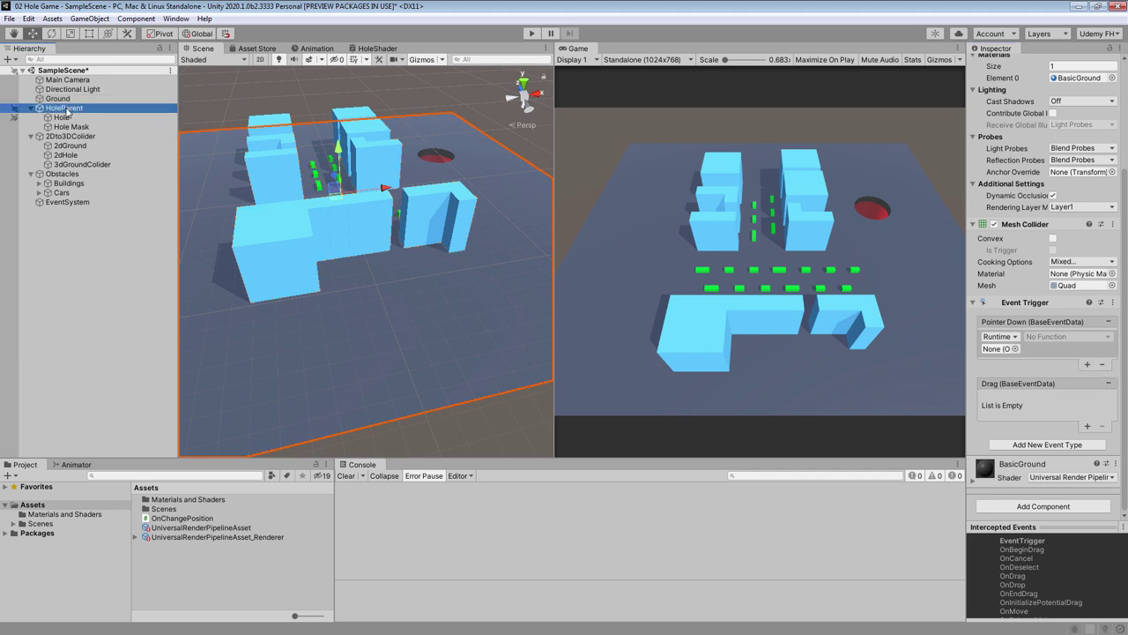
drag(65, 112, 1003, 348)
click(1033, 338)
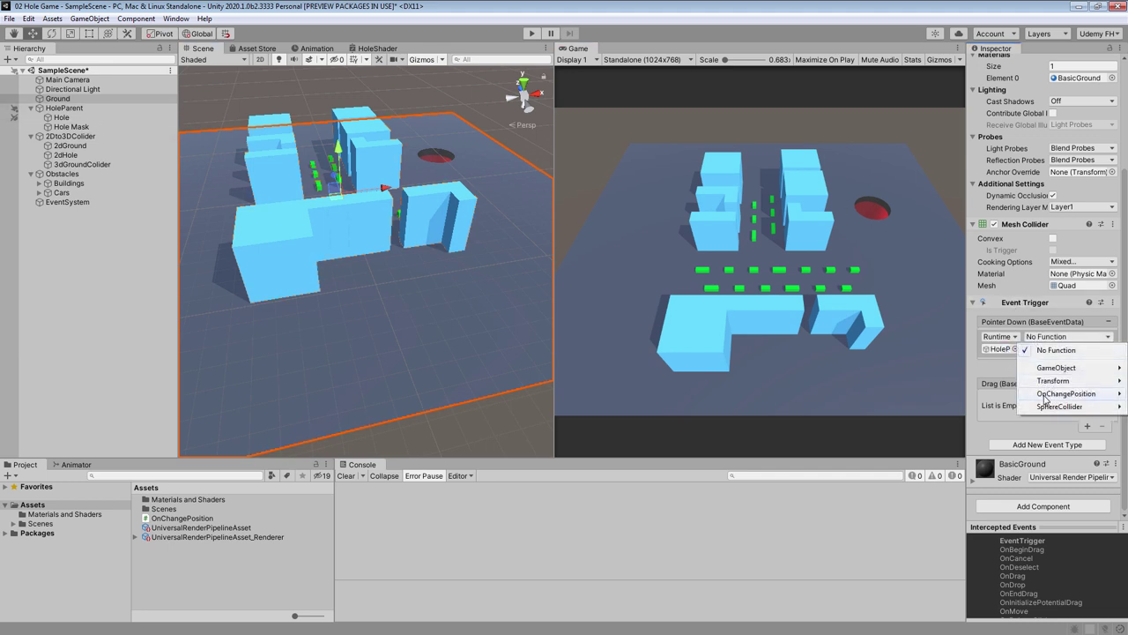
mouse_move(1046, 398)
click(902, 406)
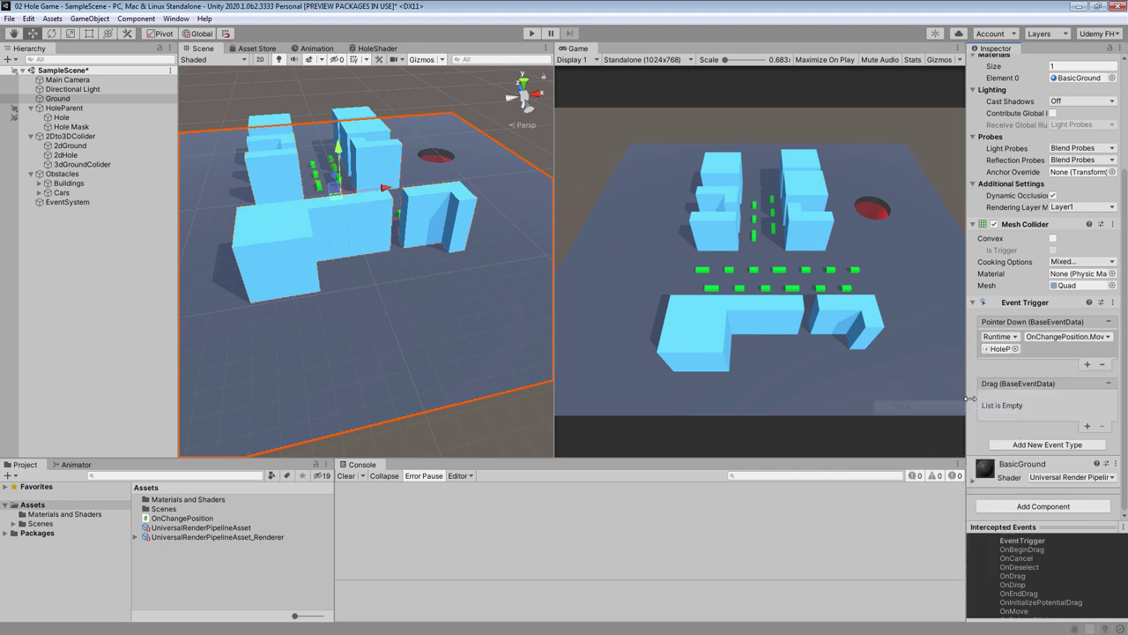
- Make Ground's Drag event also call OnChangePosition.Move on HoleParent, then start the game
click(1088, 427)
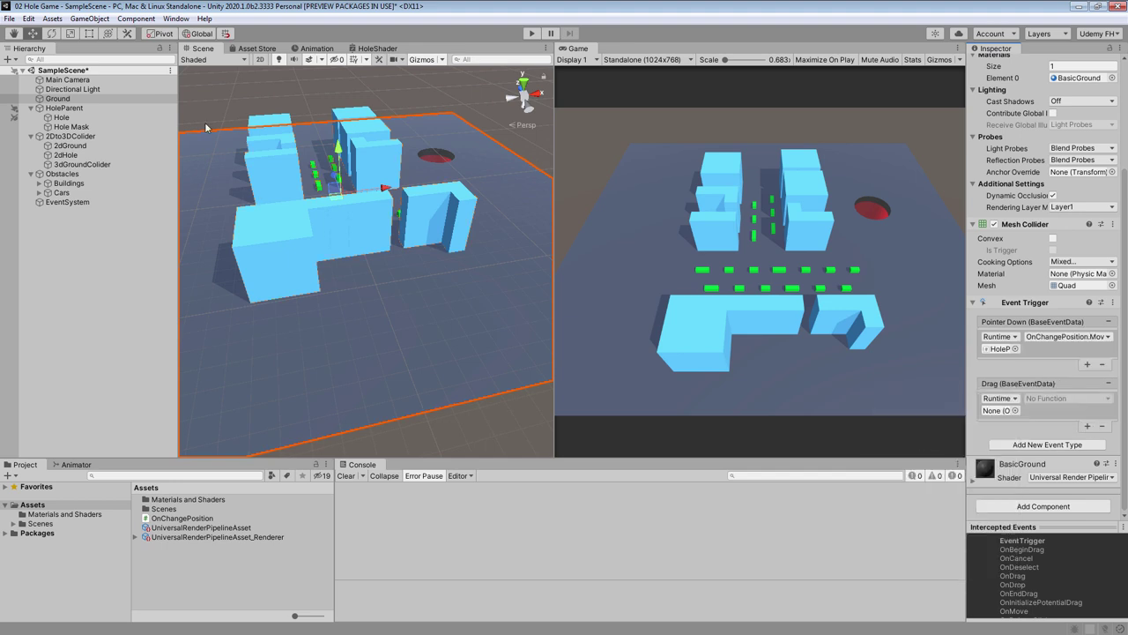
drag(77, 107, 1005, 411)
click(1040, 402)
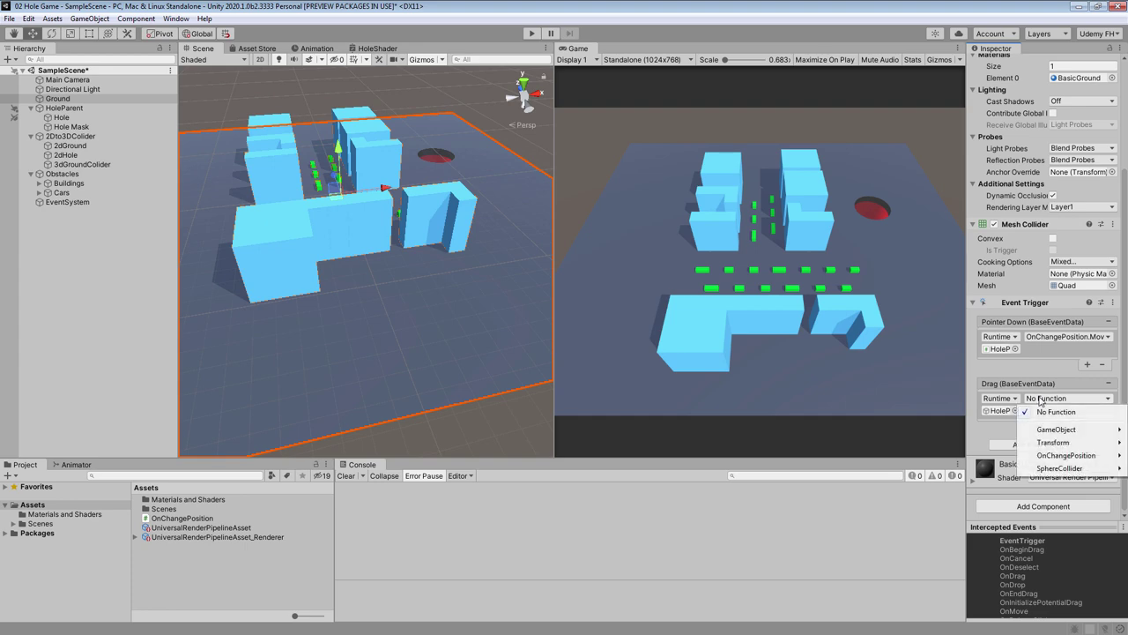
mouse_move(1047, 456)
click(902, 283)
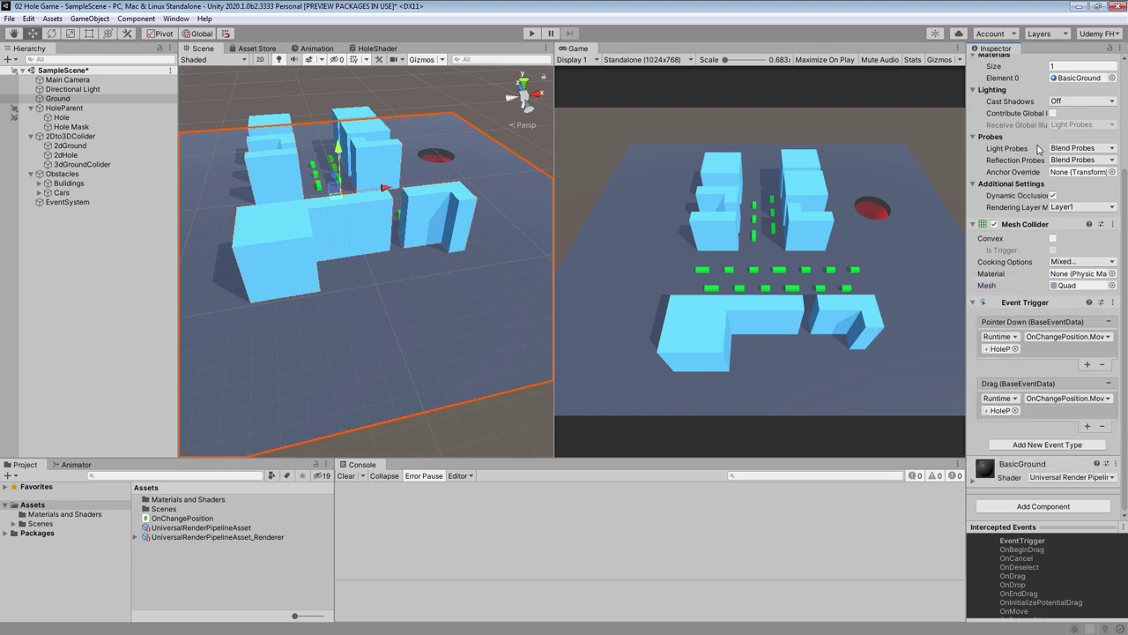
click(531, 34)
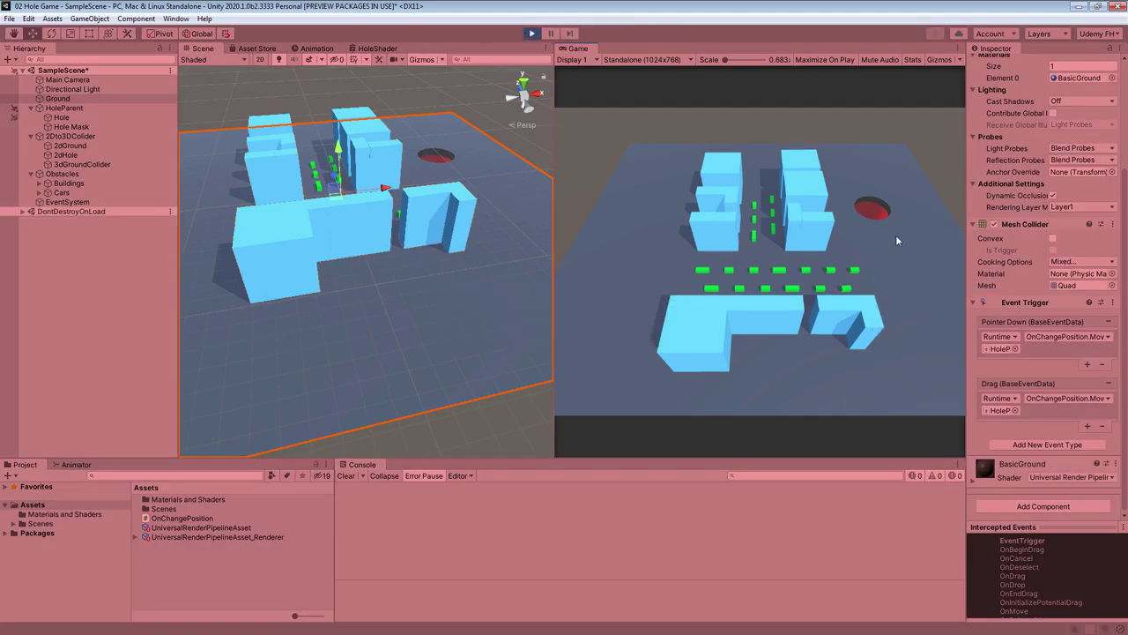
- Drag across the Game view so the hole swallows cars and buildings, then stop playing
mouse_move(898, 239)
mouse_down()
mouse_move(930, 256)
mouse_move(868, 281)
mouse_move(816, 284)
mouse_move(775, 273)
mouse_move(781, 245)
mouse_move(796, 247)
mouse_move(751, 211)
mouse_move(738, 222)
mouse_move(712, 277)
mouse_move(784, 297)
mouse_move(814, 324)
mouse_up()
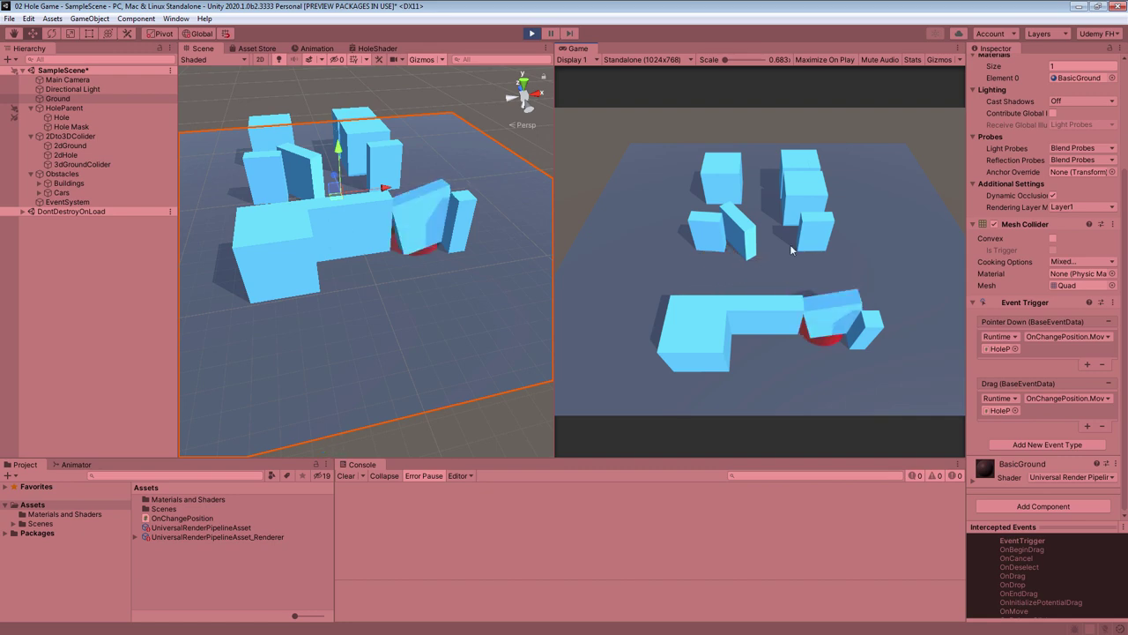
click(531, 33)
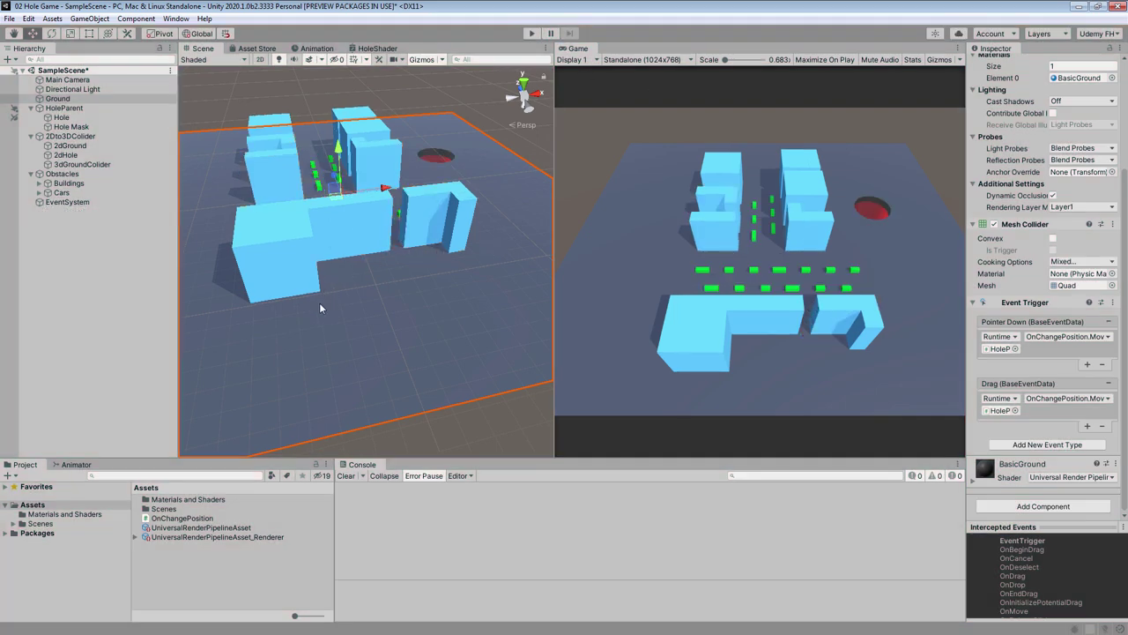
scroll(352, 288, down, 8)
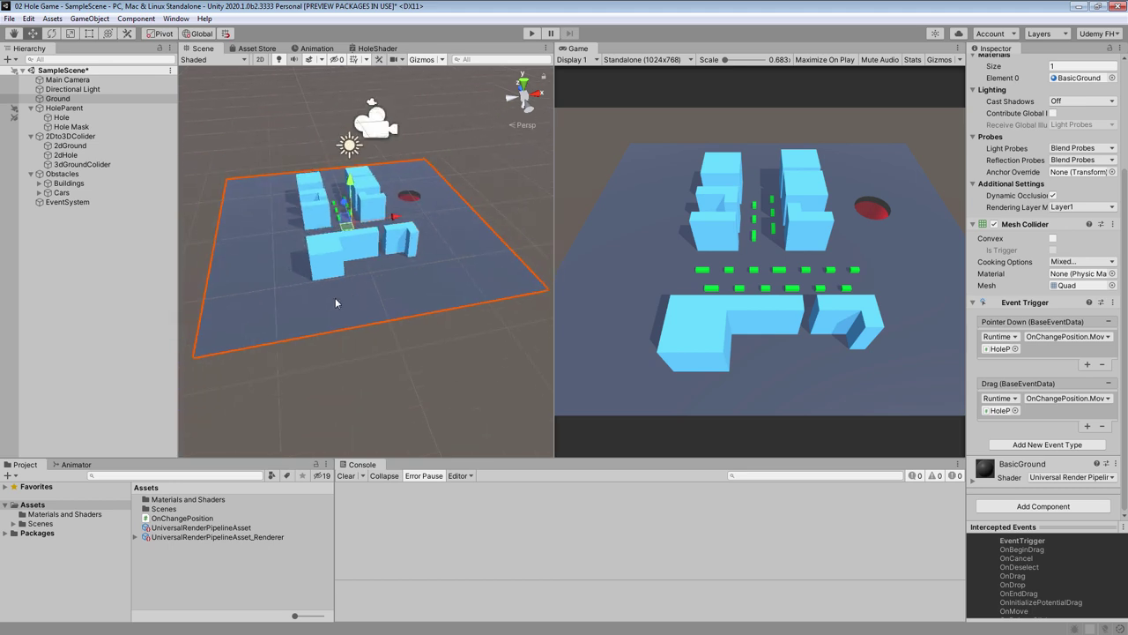
- Create an empty object named KillerColider at the origin with a Box Collider
click(44, 257)
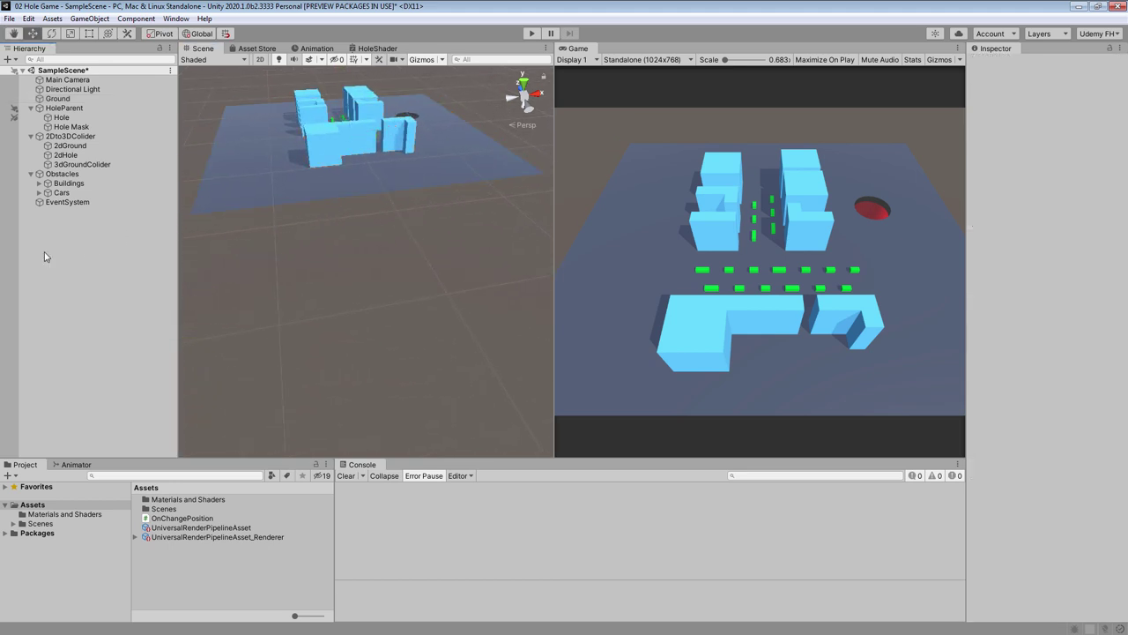
right_click(46, 239)
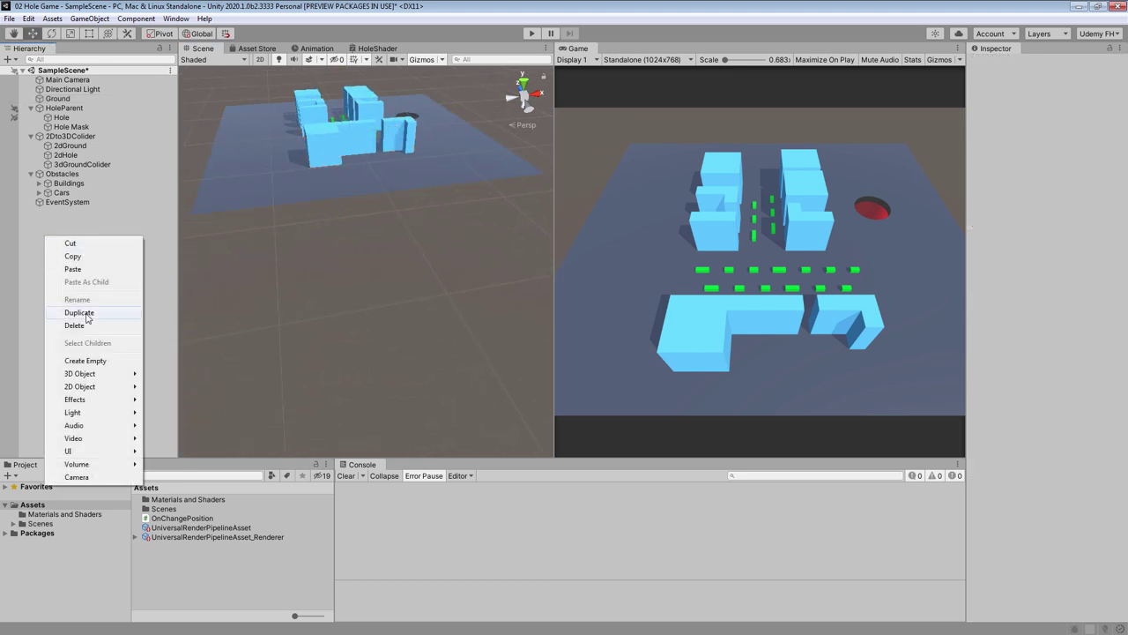
click(90, 360)
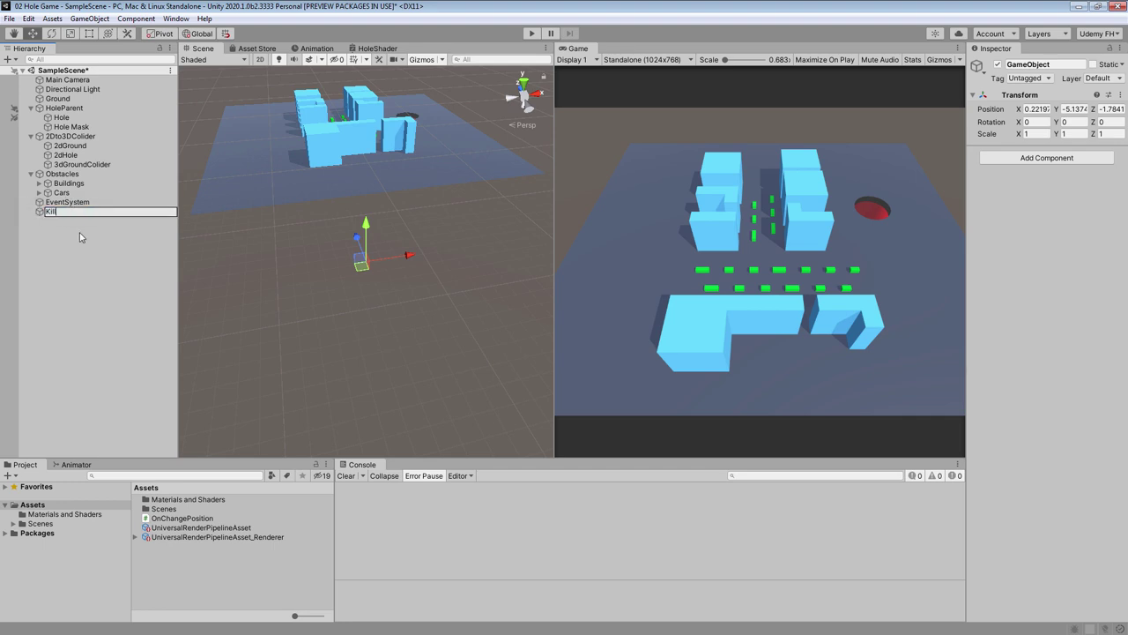
text(KillerColider)
key(Return)
click(1121, 94)
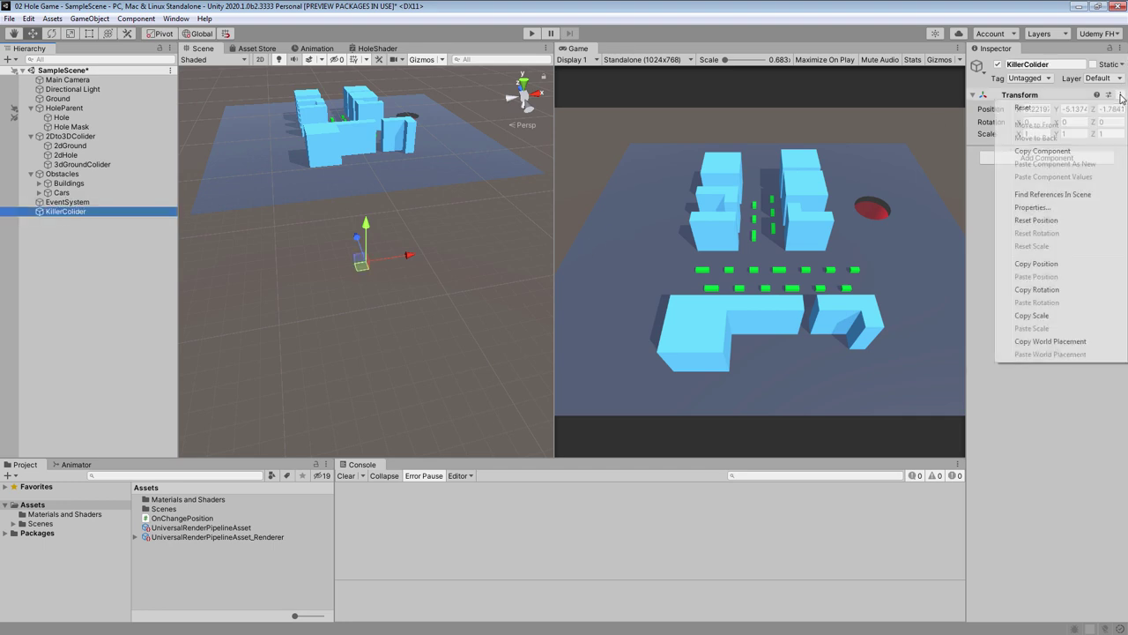
click(1015, 107)
click(1029, 162)
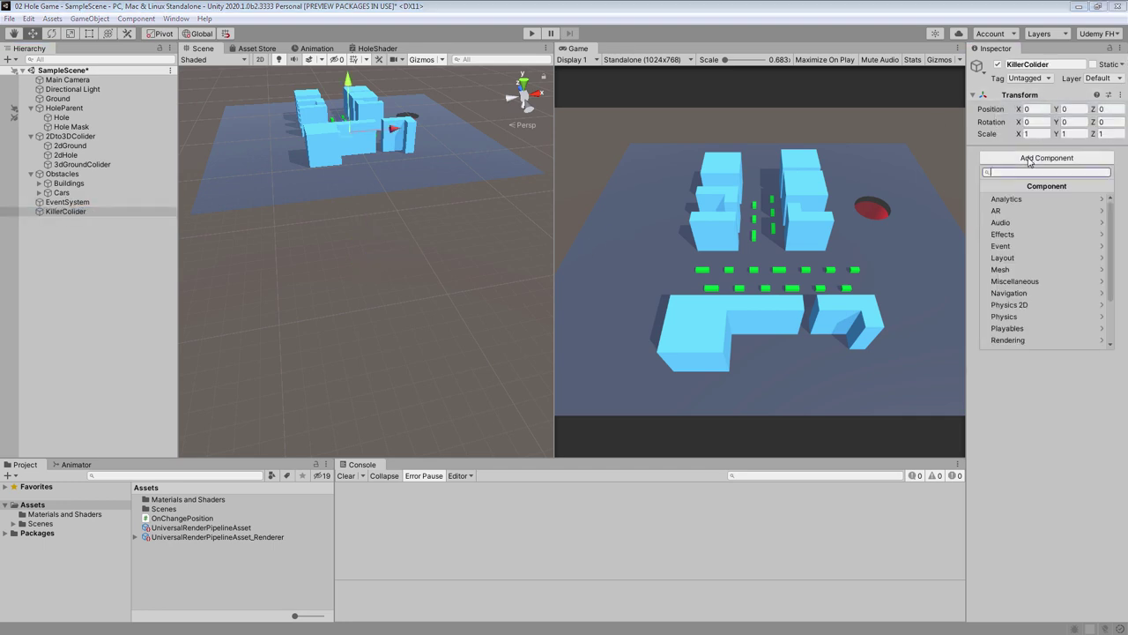
text(box)
click(1036, 222)
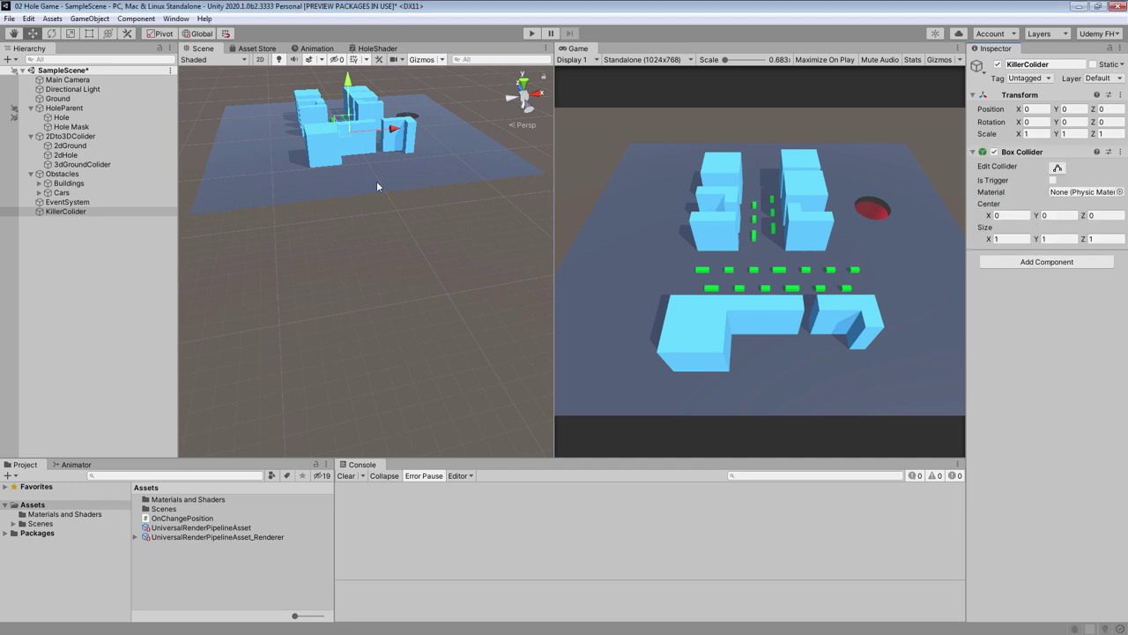
- Move KillerColider below the ground, scale it 10×1×10, and make its collider a trigger
drag(363, 111, 365, 232)
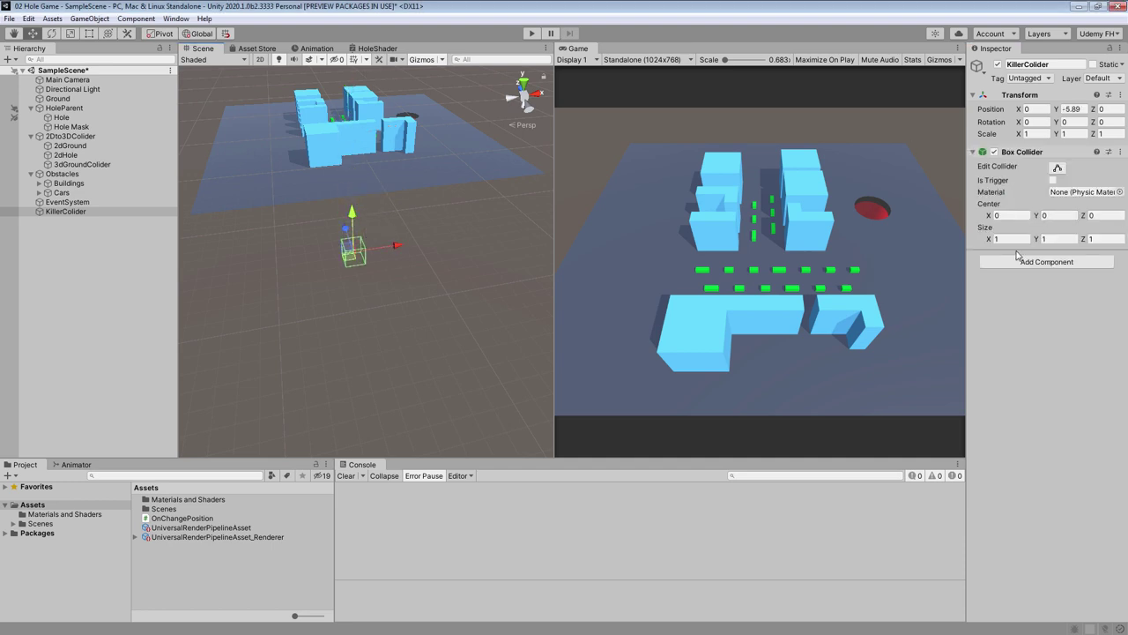
click(1031, 133)
text(10)
click(1073, 133)
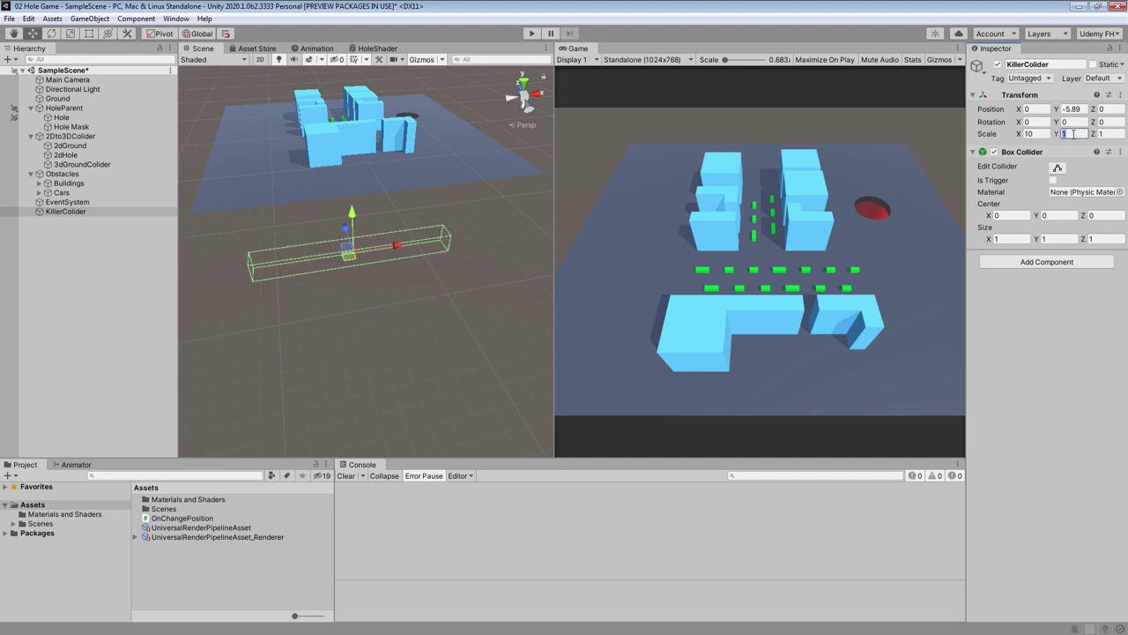
key(Tab)
text(10)
alt+drag(366, 297, 396, 335)
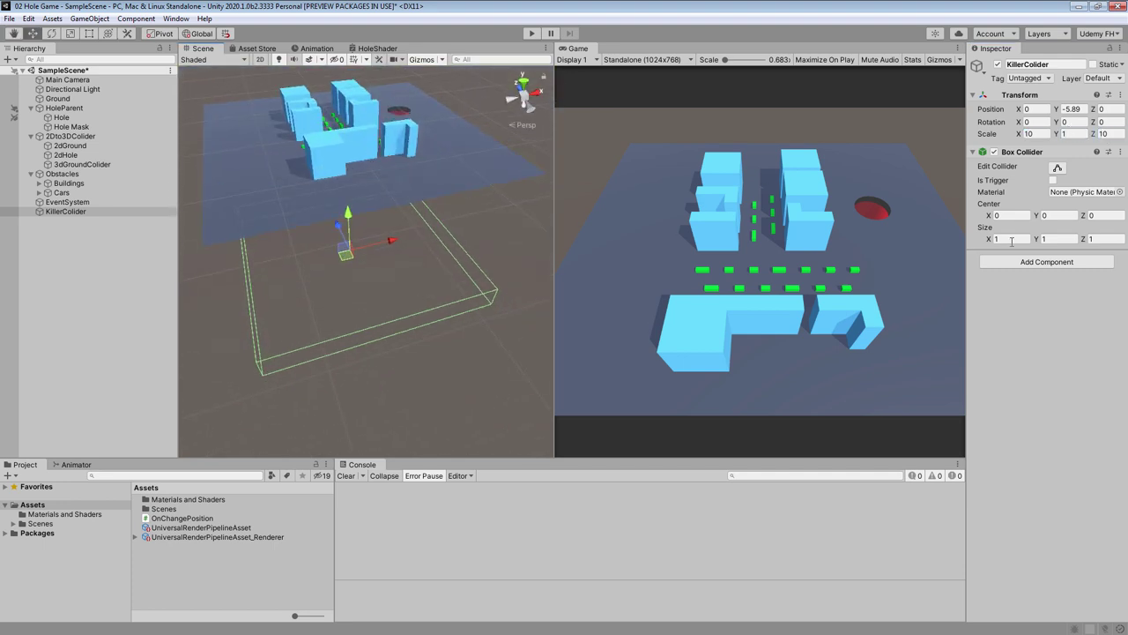
click(1052, 180)
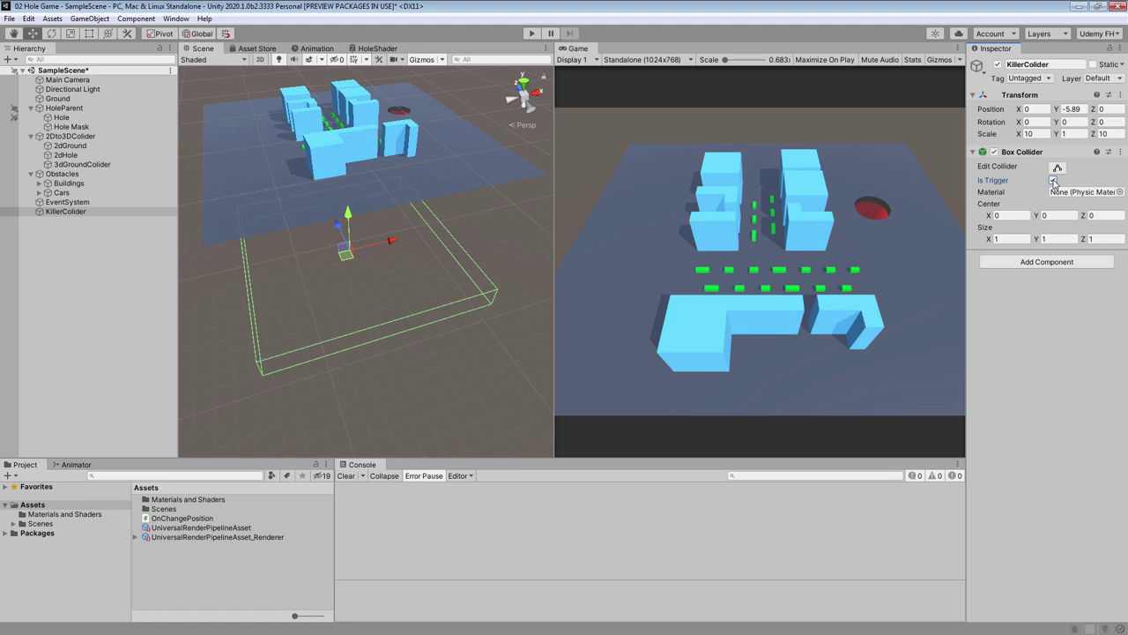
- Put KillerColider on the Ground layer and attach a new Conditions script
click(1096, 80)
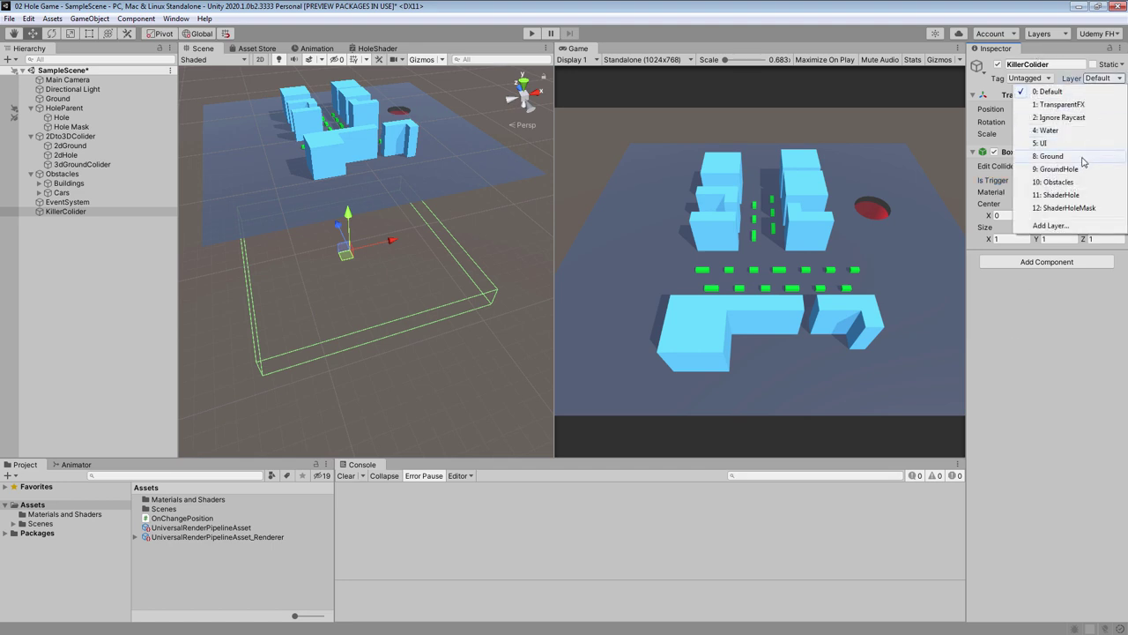
click(1053, 156)
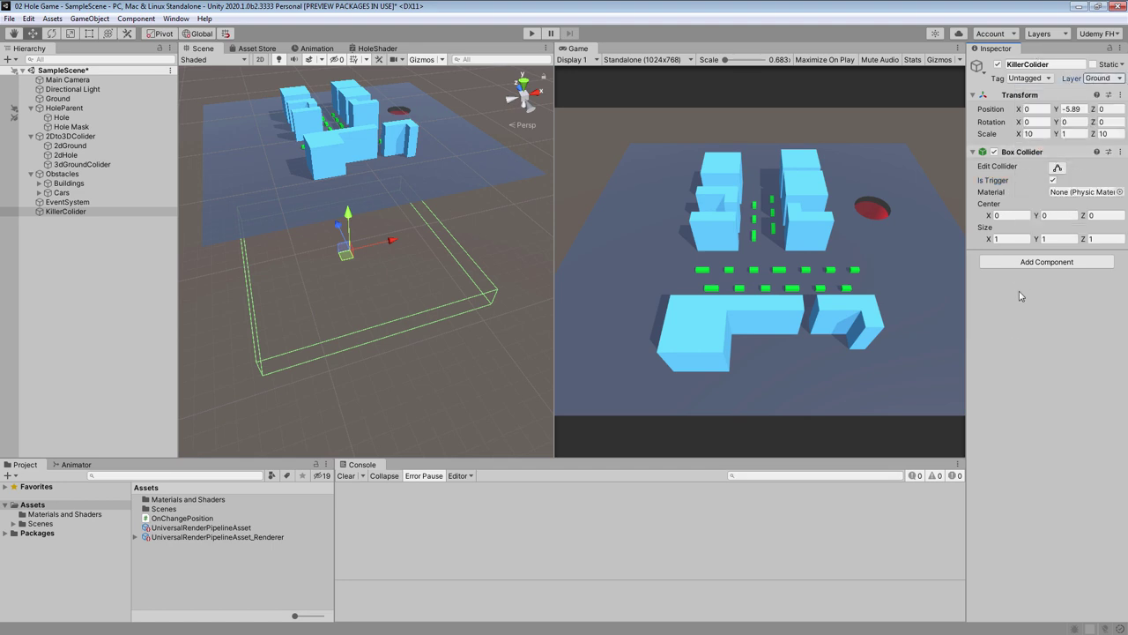
click(1046, 262)
scroll(1023, 401, down, 10)
click(1032, 444)
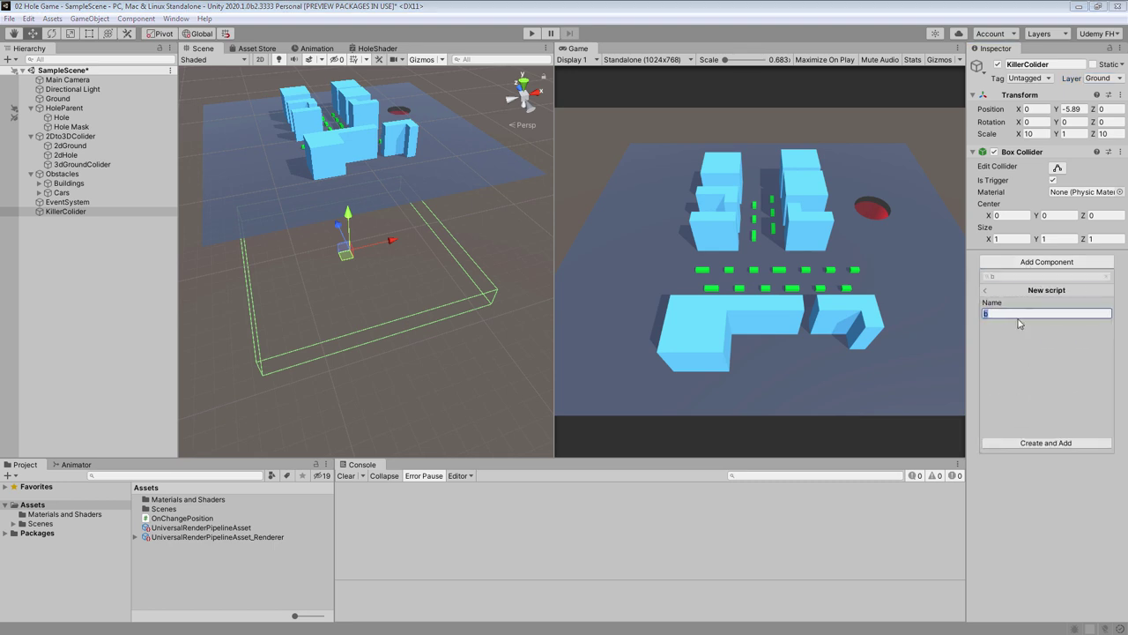
text(Conditions)
key(Return)
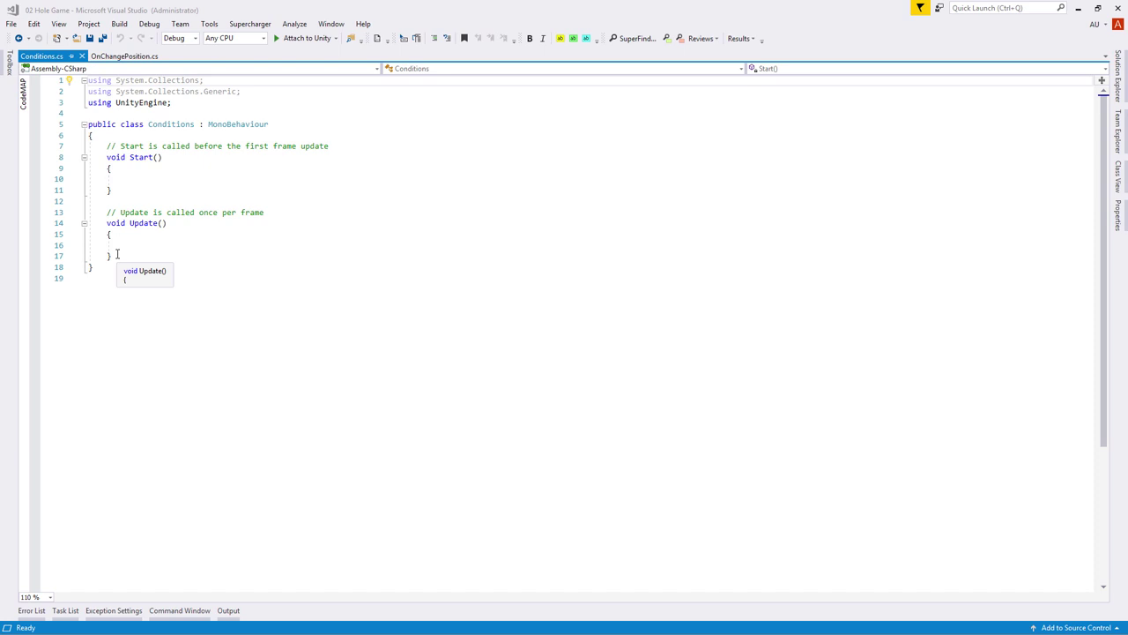
- Replace the default Start and Update methods with an OnTriggerEnter method
drag(107, 146, 235, 253)
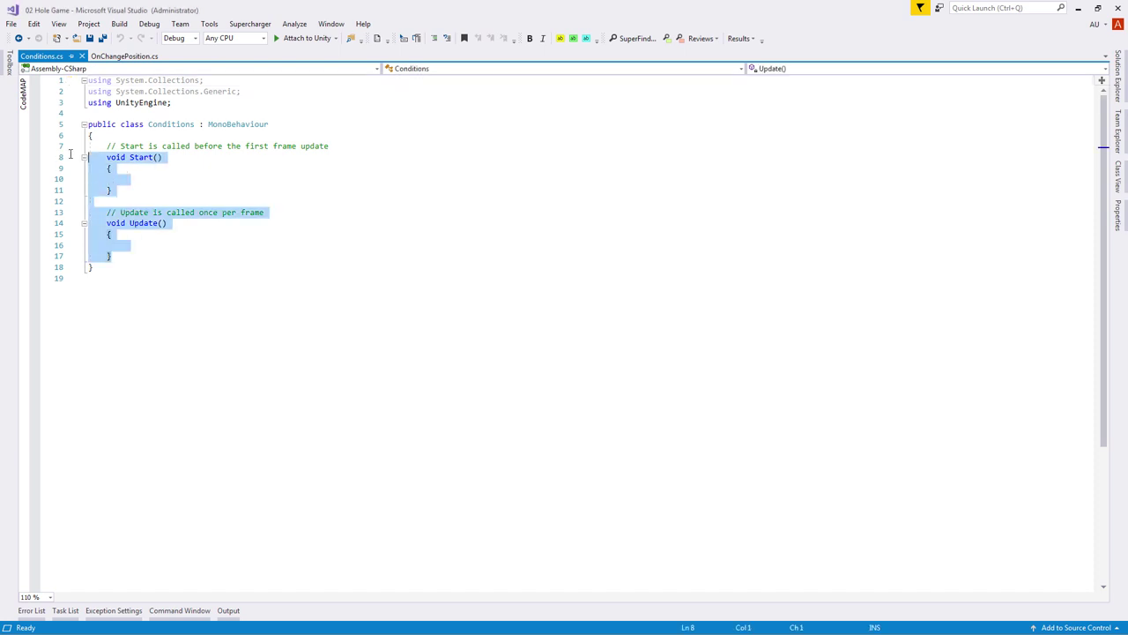
key(Delete)
text(ont)
key(Down)
key(Down)
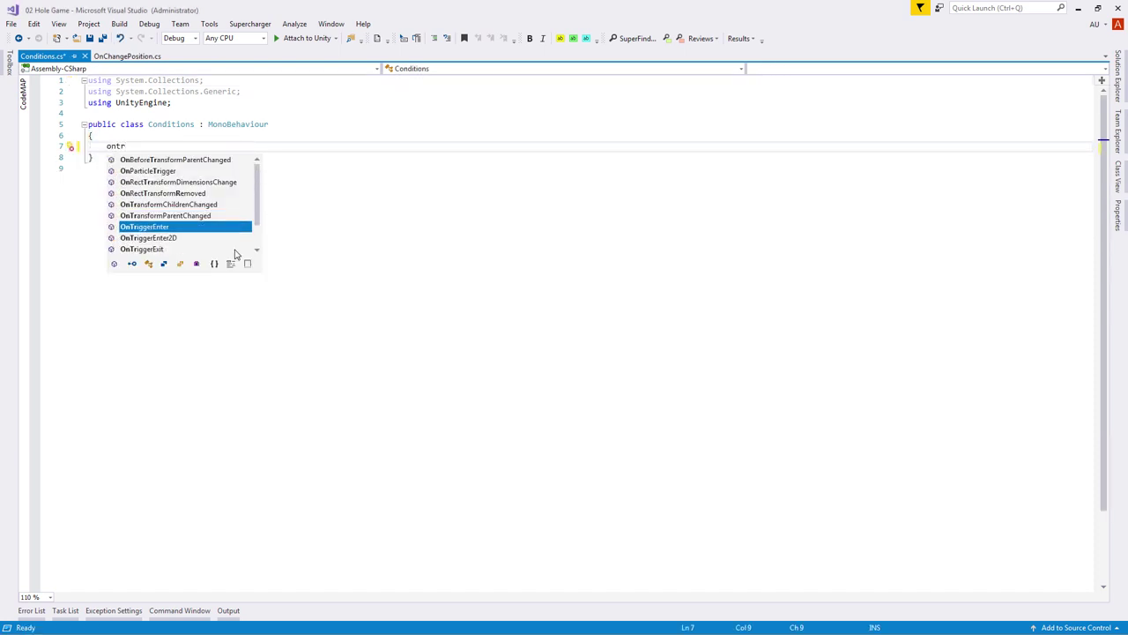
key(Tab)
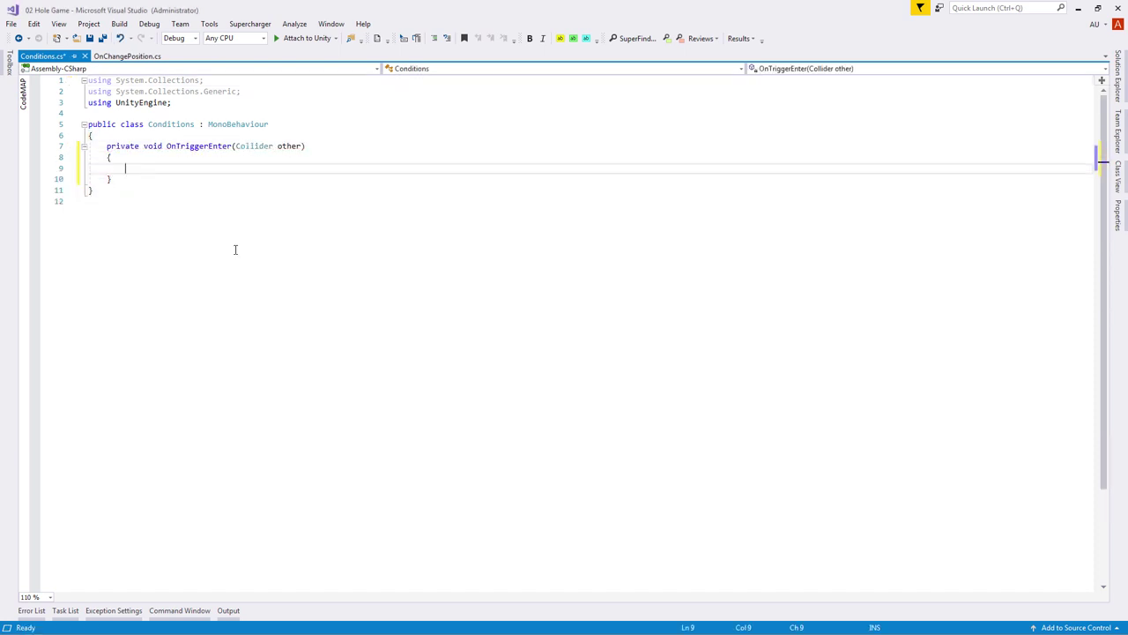
- Have OnTriggerEnter call Destroy(other.gameObject); and save Conditions.cs
text(De)
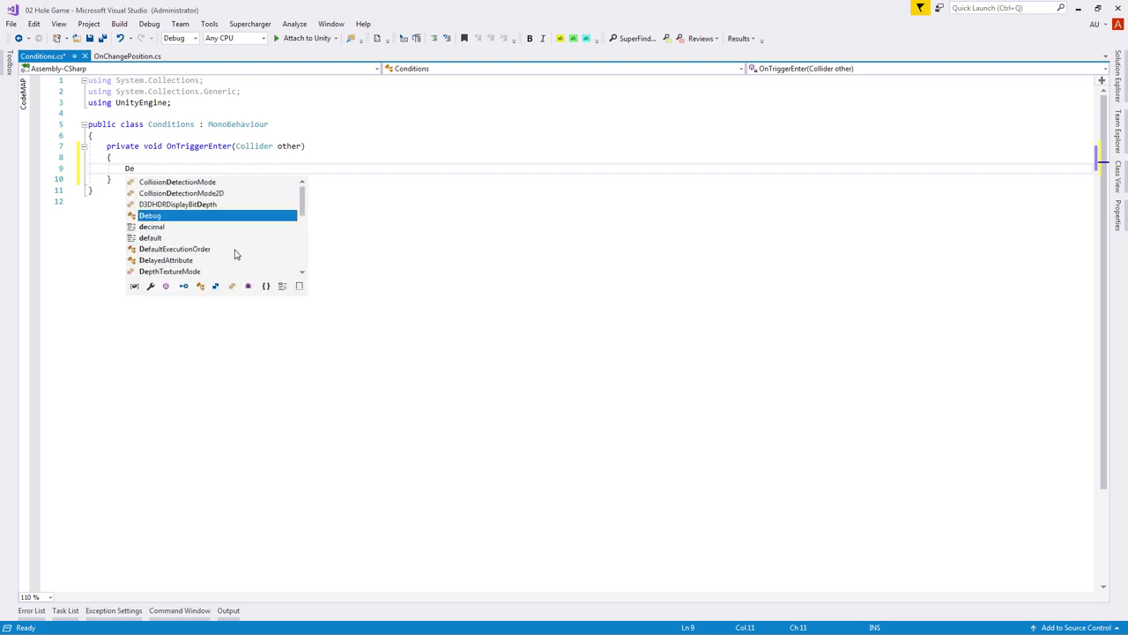
text(stroy(other.)
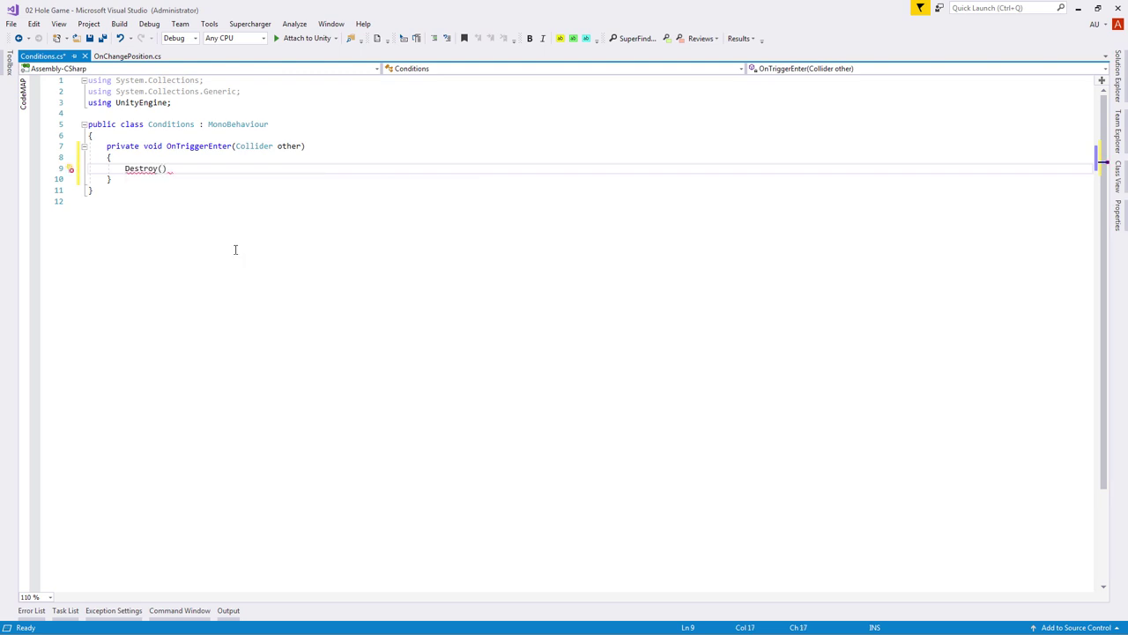
text(ga)
key(Tab)
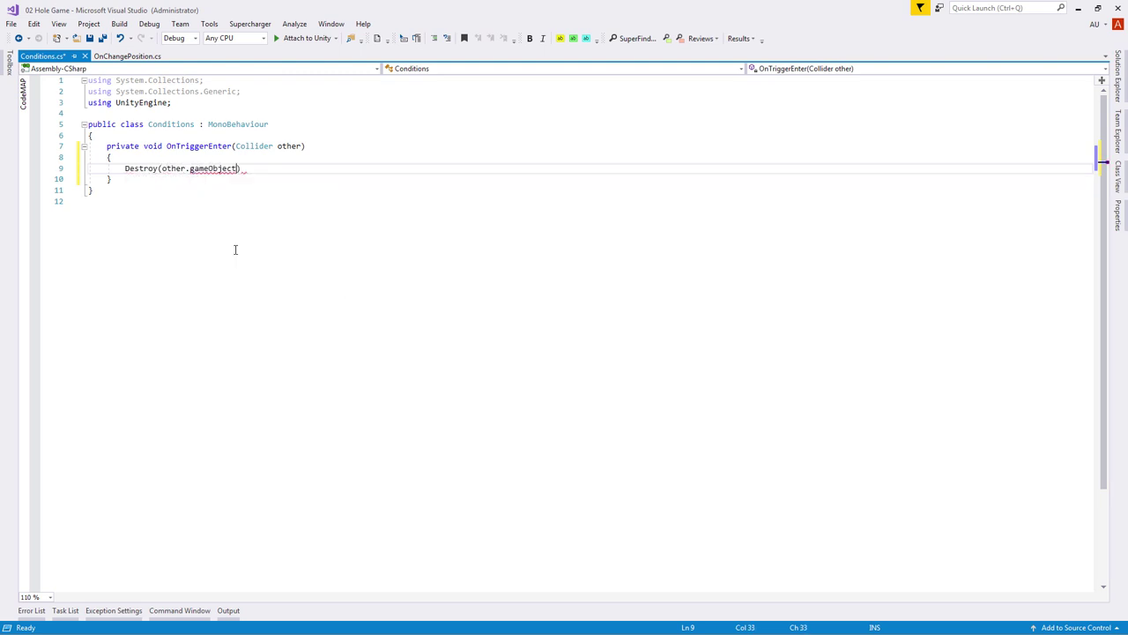
text(;)
key(ctrl+s)
key(alt+Tab)
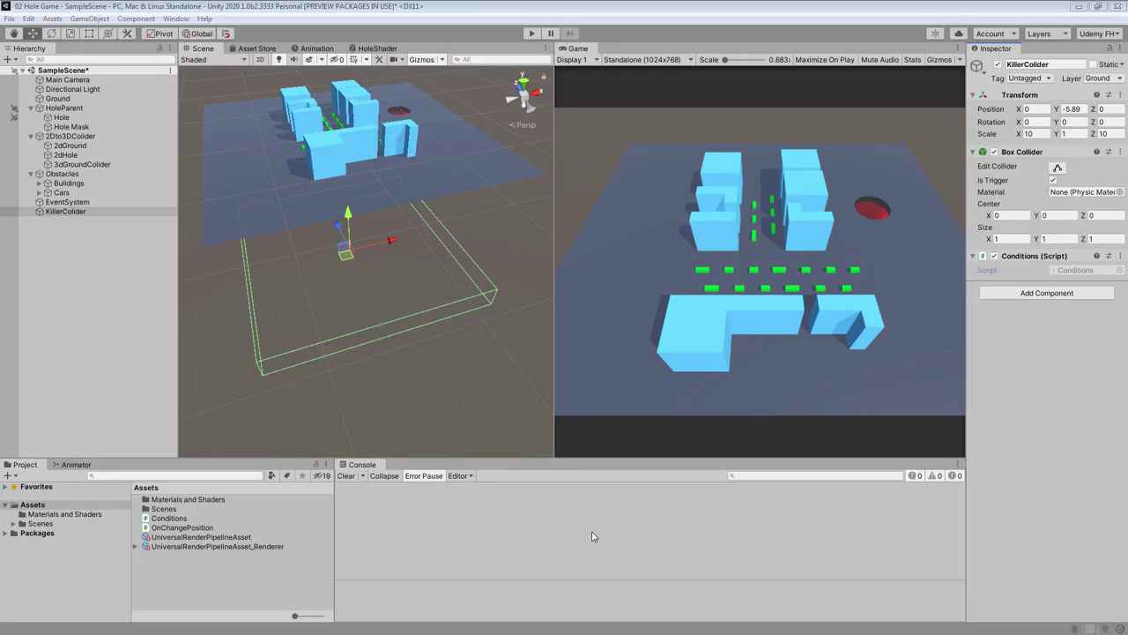
- Play-test by steering the hole over the green cubes, then reopen Conditions.cs in Visual Studio
key(ctrl+p)
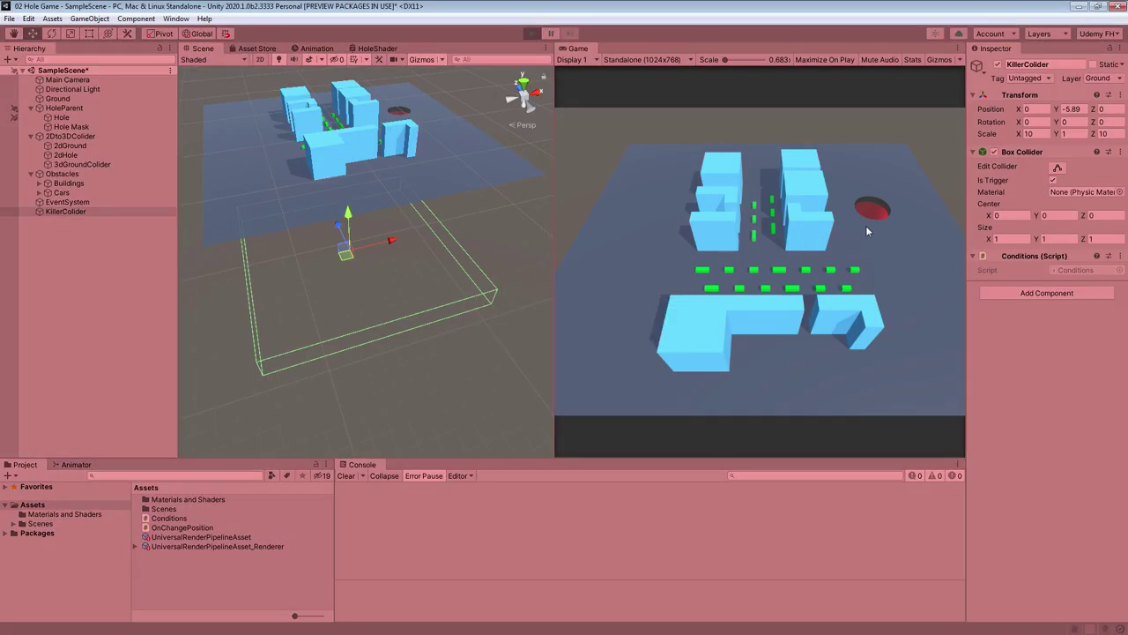
mouse_move(830, 292)
mouse_down()
mouse_move(738, 282)
mouse_move(745, 267)
mouse_move(800, 268)
mouse_up()
click(527, 37)
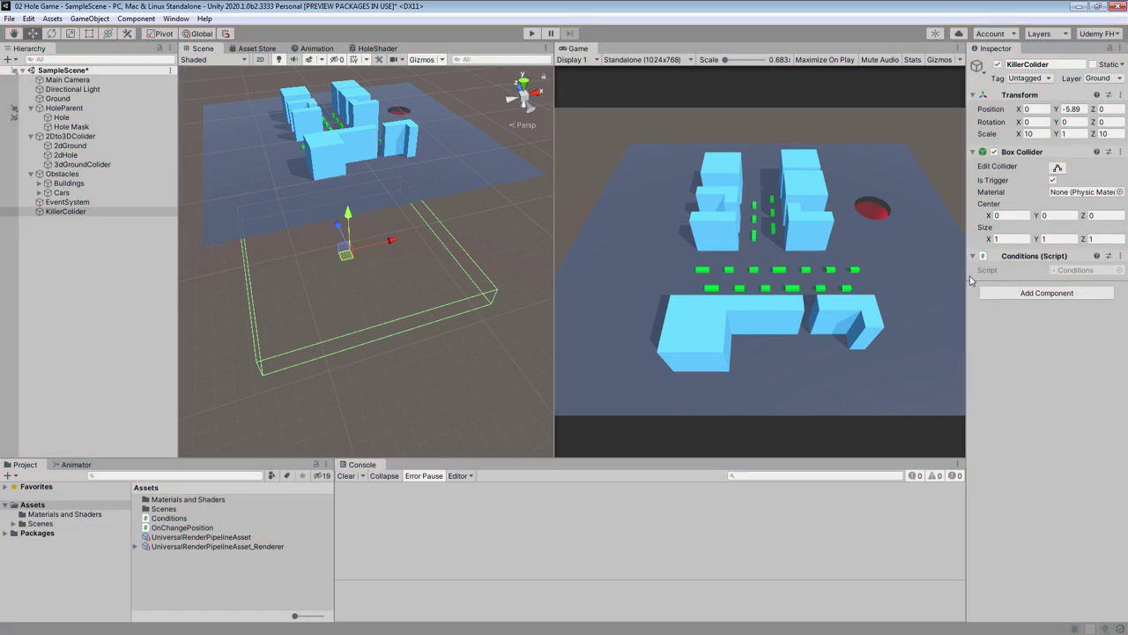
double_click(1072, 270)
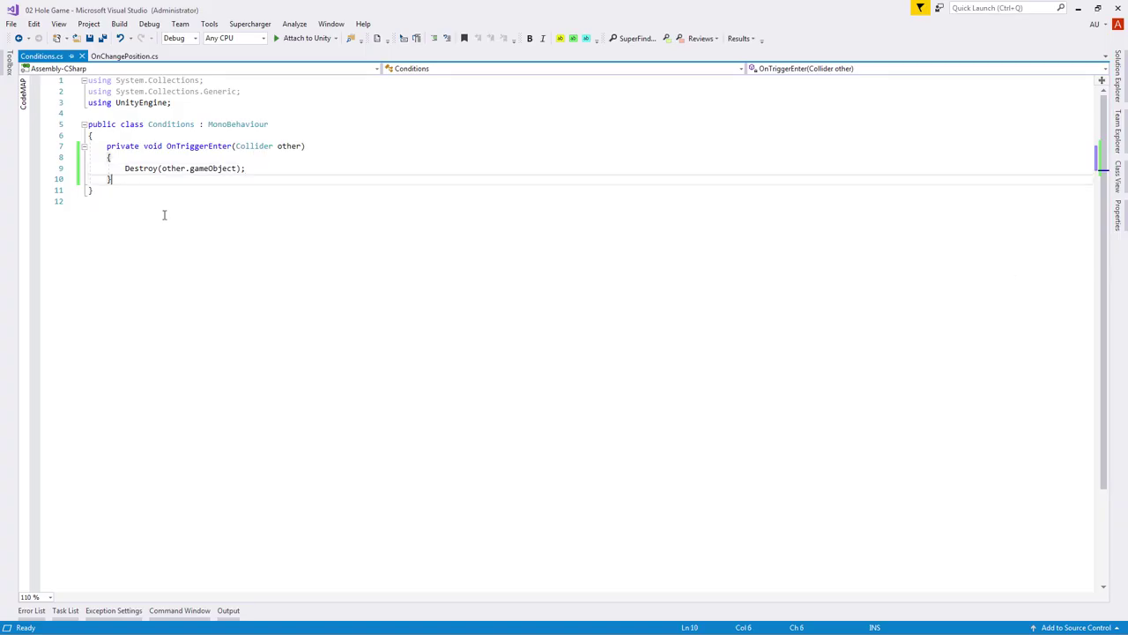
- Add an empty private CalculateProgress() method and a public int Points = 0 field
key(Return)
key(Return)
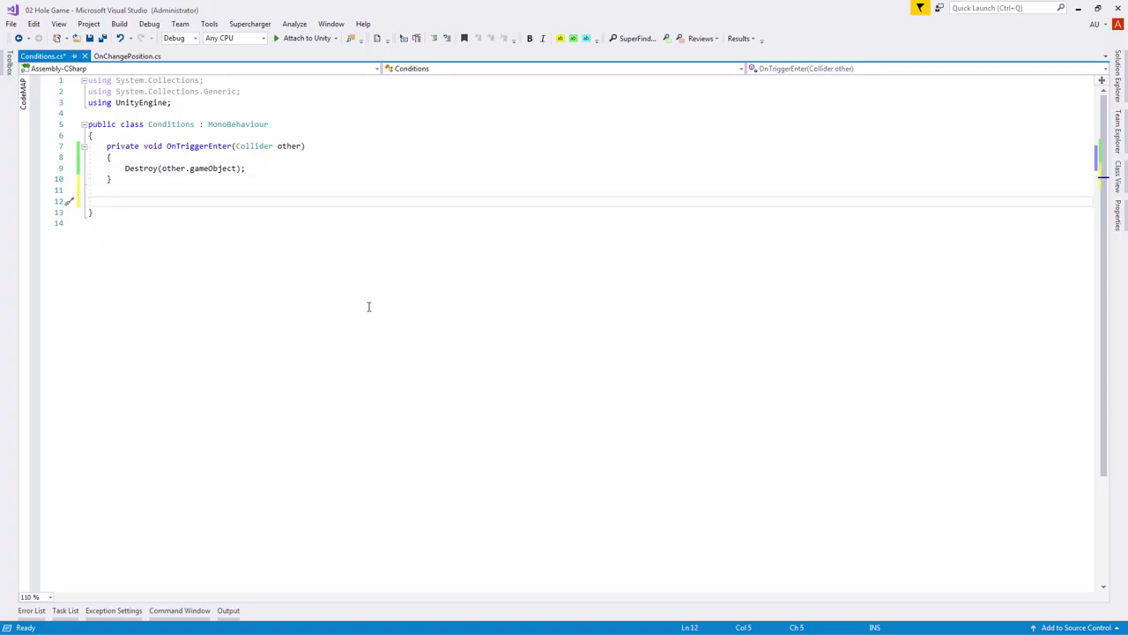
text(private void CalculateProgress)
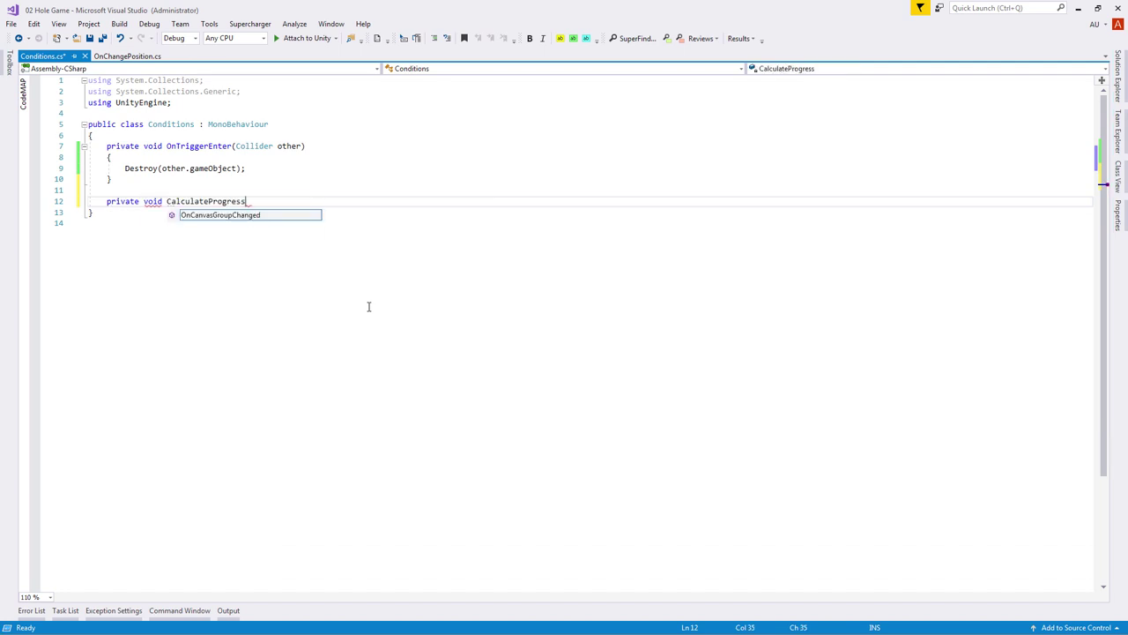
text(())
key(Return)
text({)
key(Return)
click(187, 139)
key(Return)
key(Return)
key(Up)
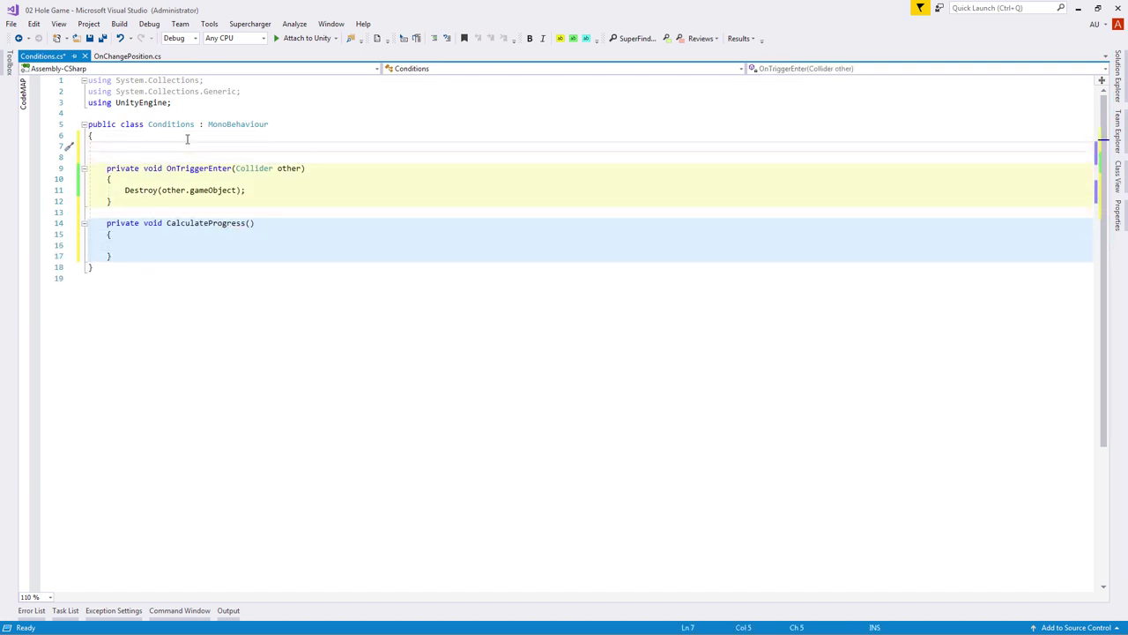
text(public int Points = 0;)
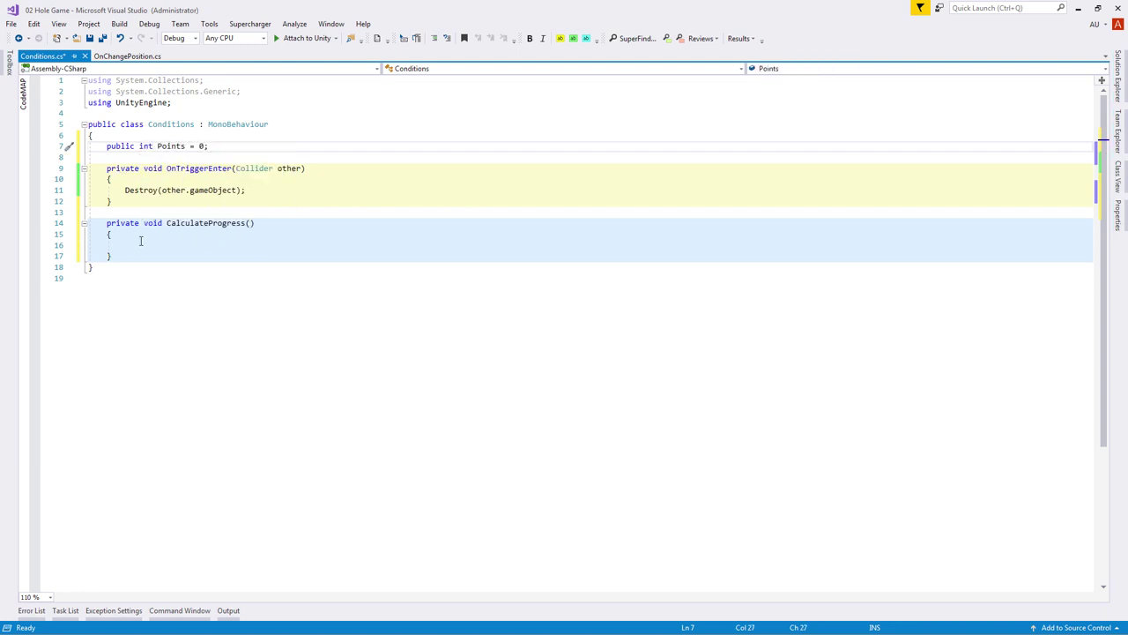
- Make CalculateProgress increment Points and begin an if(Points % check
click(141, 245)
text(P)
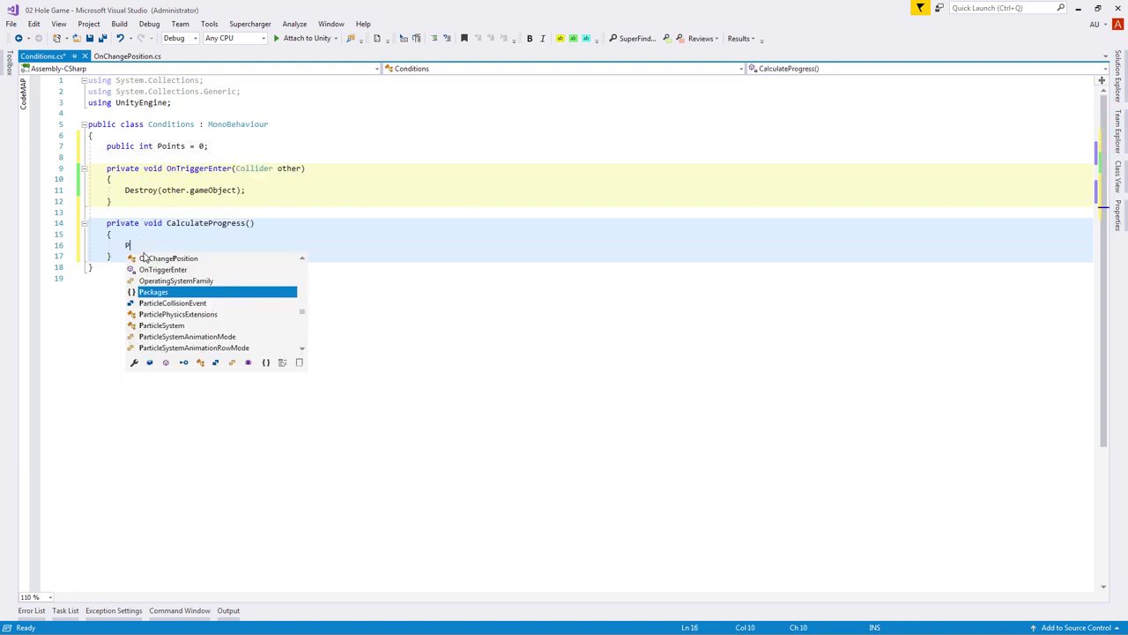
text(oints ++;)
key(Return)
key(Return)
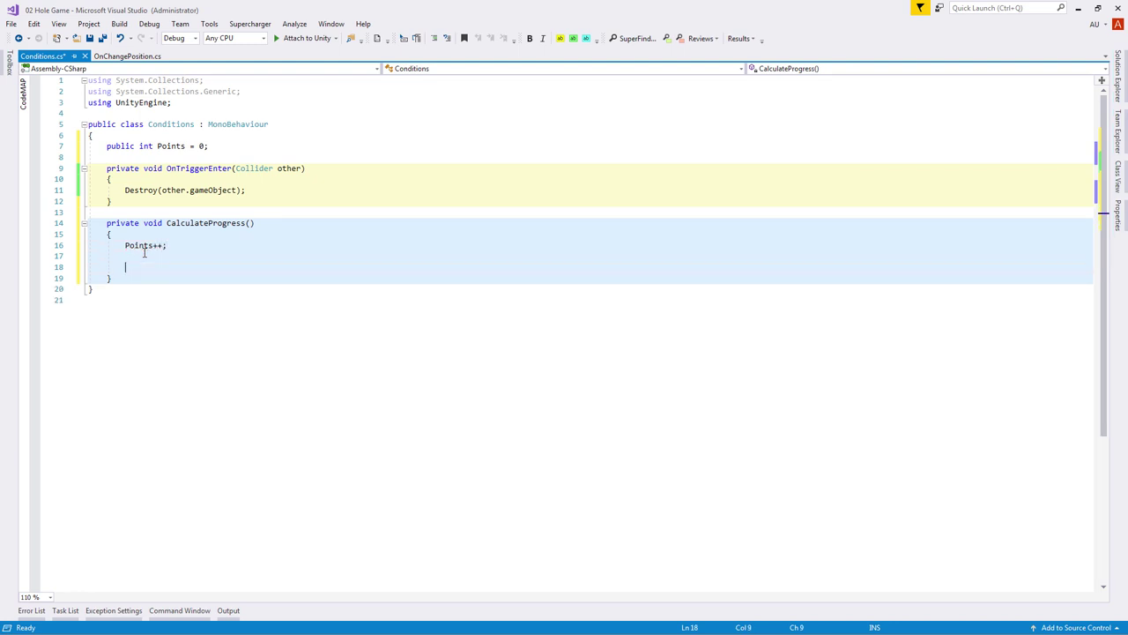
text(if(Points %)
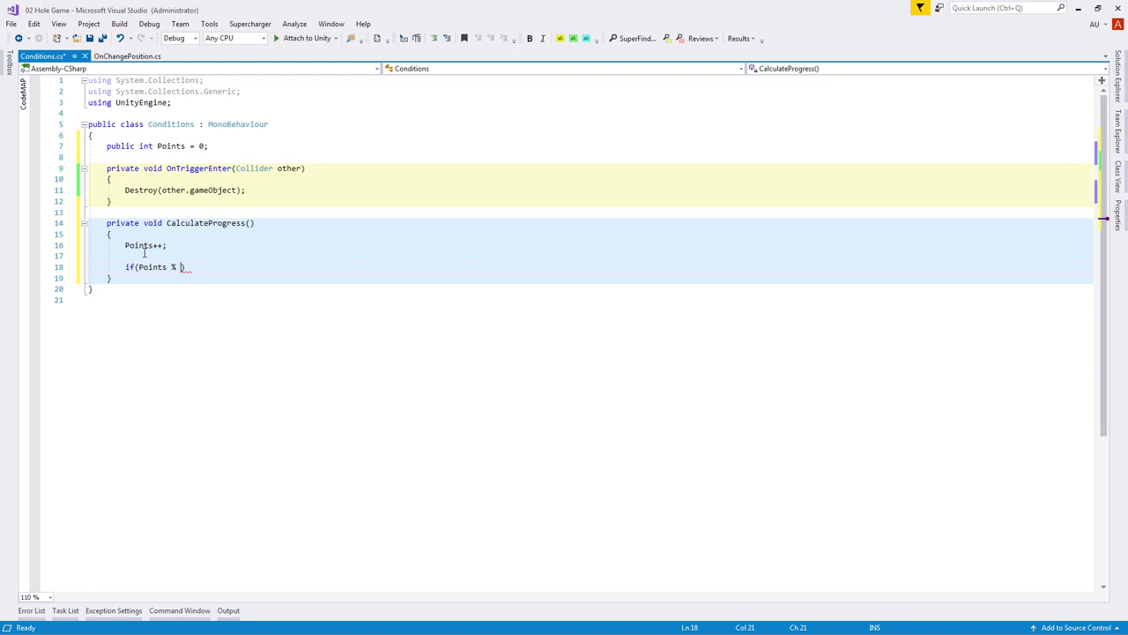
- Complete the if (Points % 10 == 0) condition and call StartCoroutine() inside its block
text(10 == 0))
key(Return)
text({)
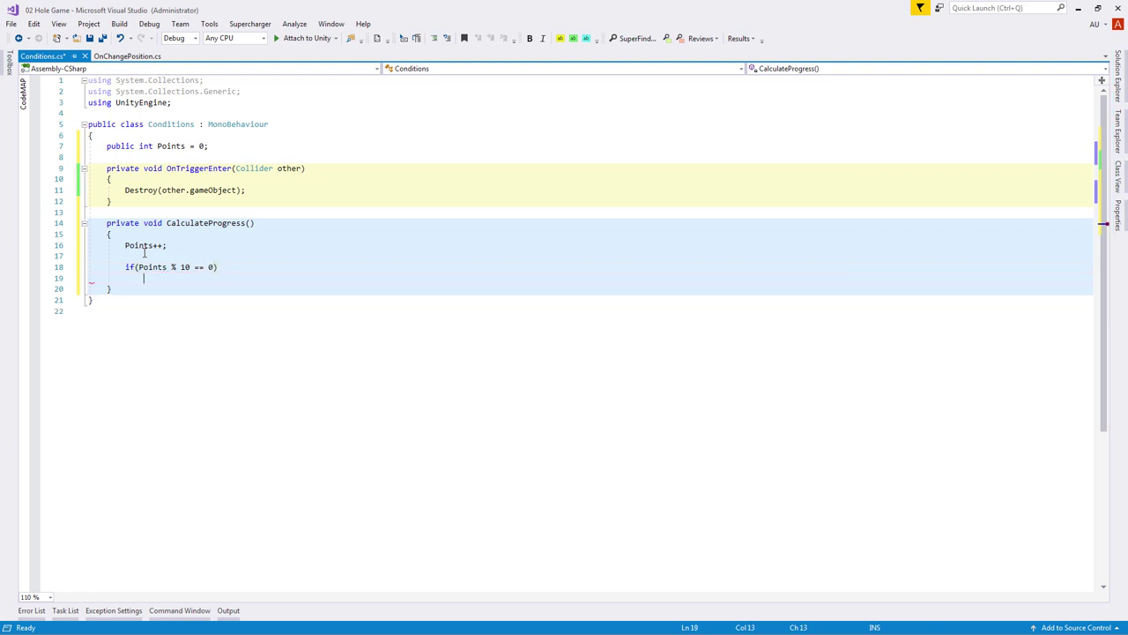
key(Return)
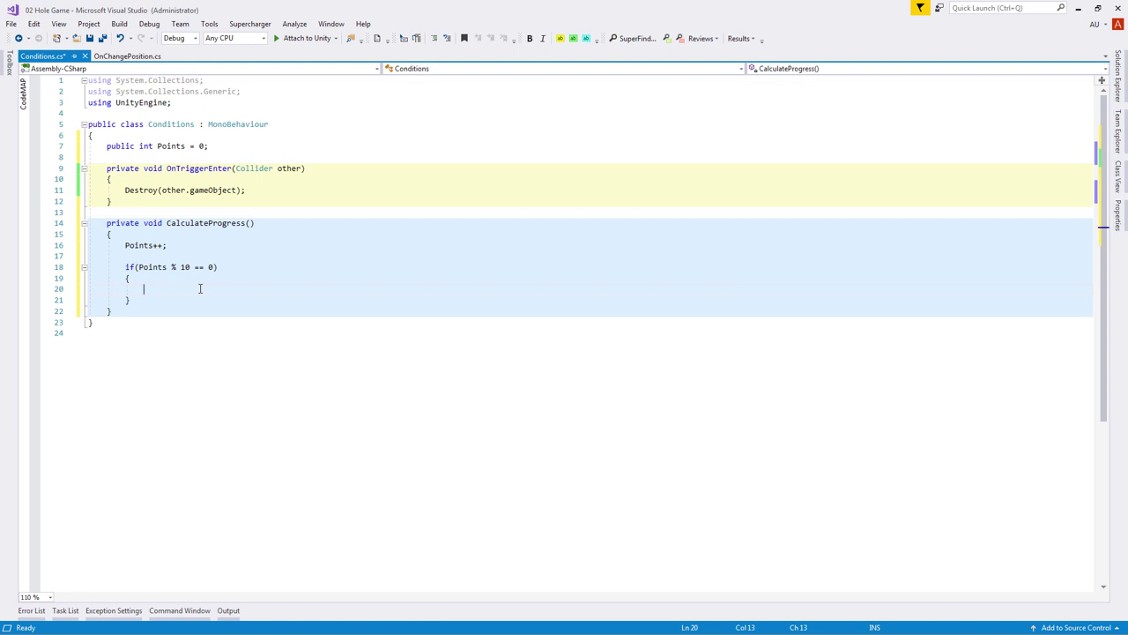
text(StartCoroutin)
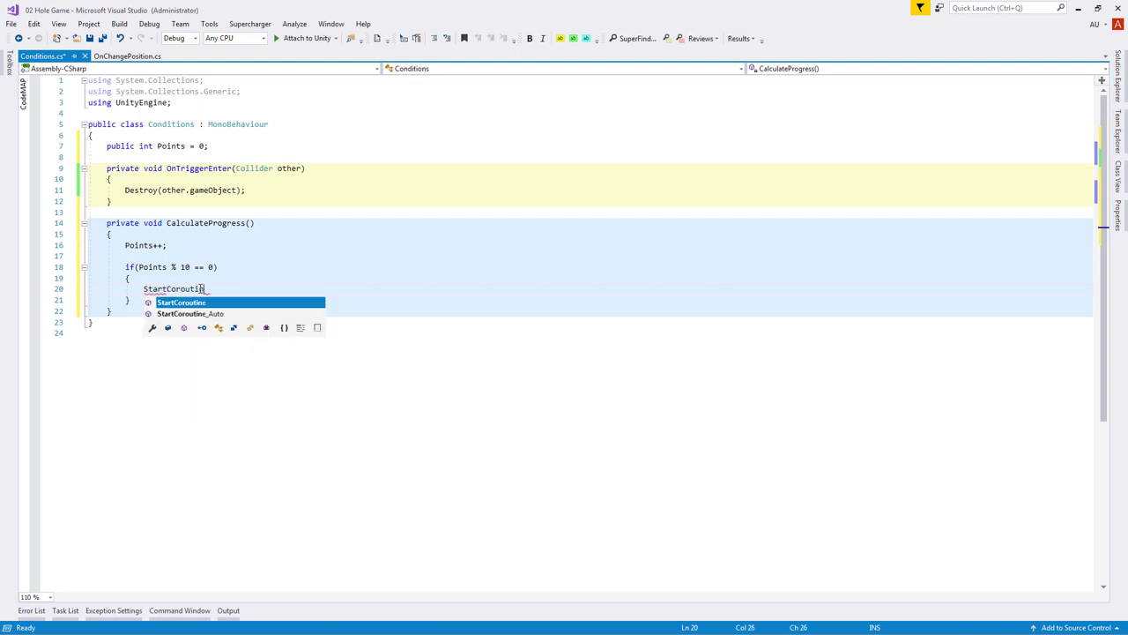
text(e();)
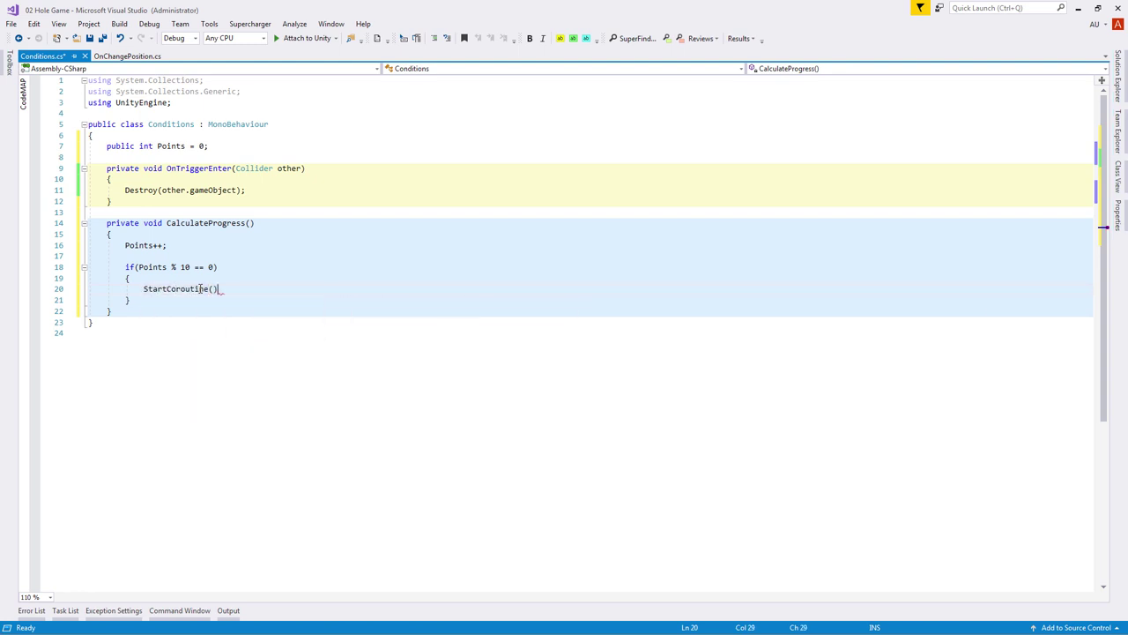
click(123, 55)
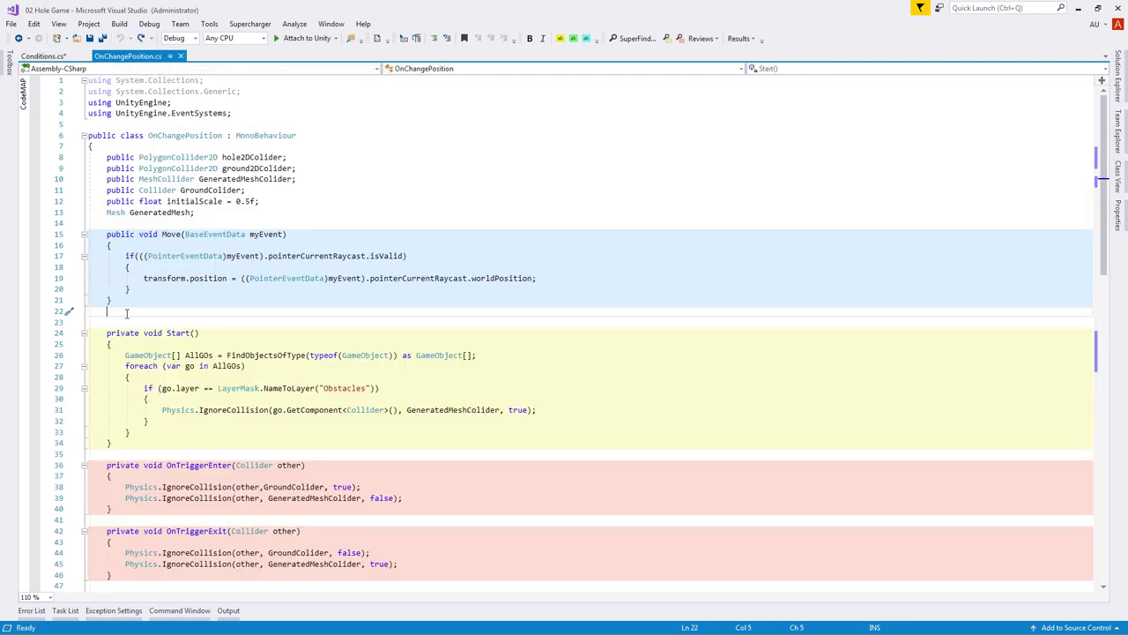
- Add a ScaleHole coroutine declaring StartScale, EndScale = StartScale * 2, and float t = 0
key(Return)
text(public IEnumerator S)
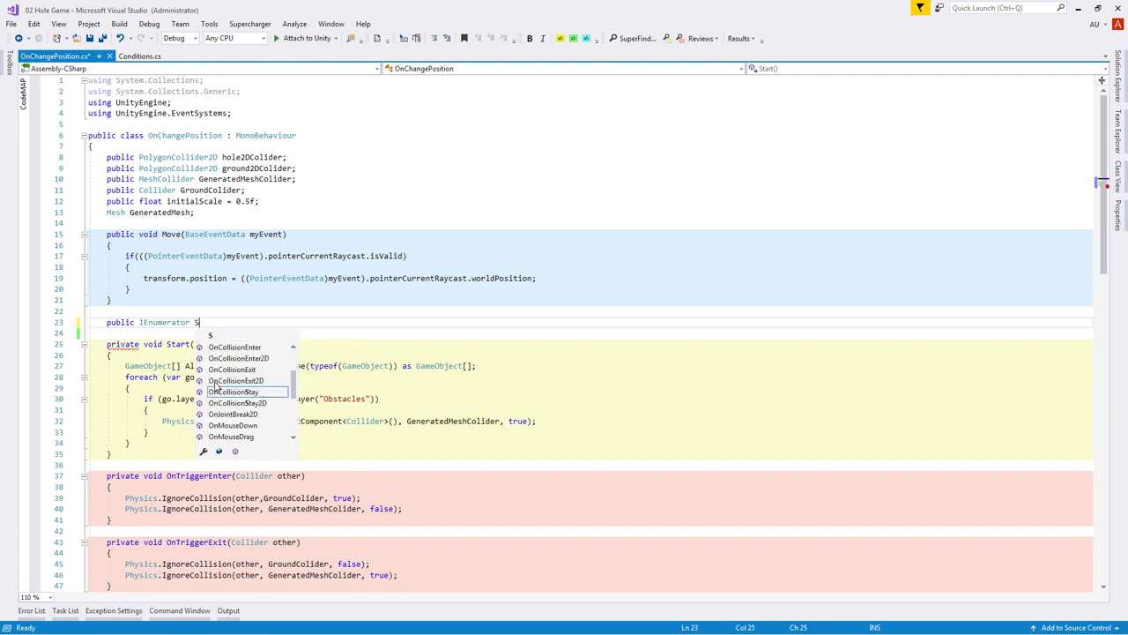
text(caleHole())
key(Return)
text({)
key(Return)
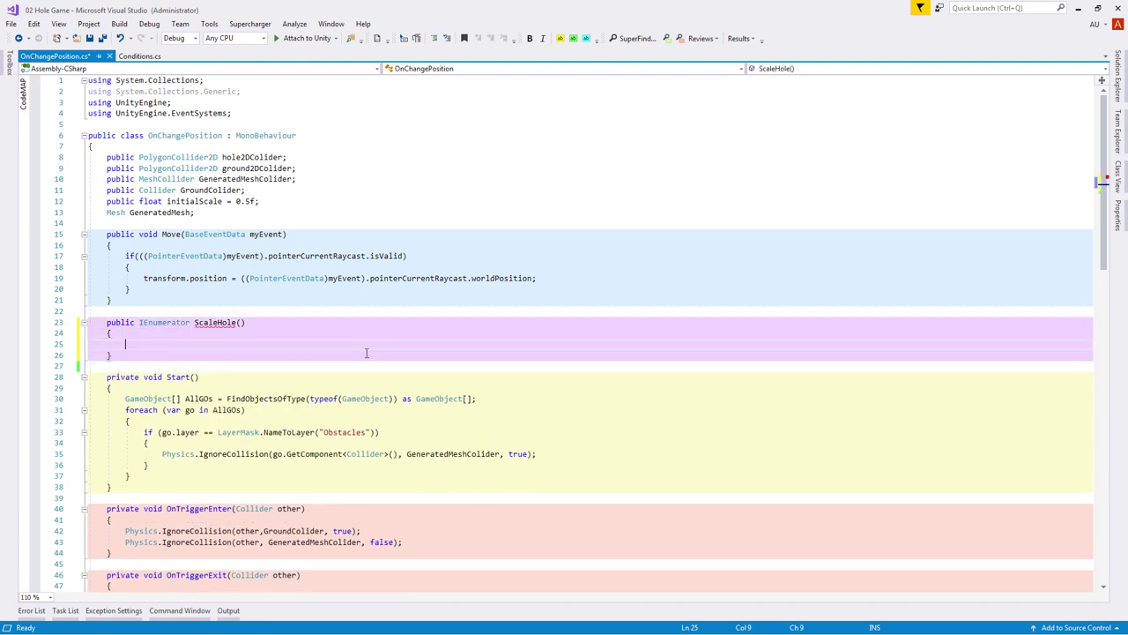
text(Vector3 S)
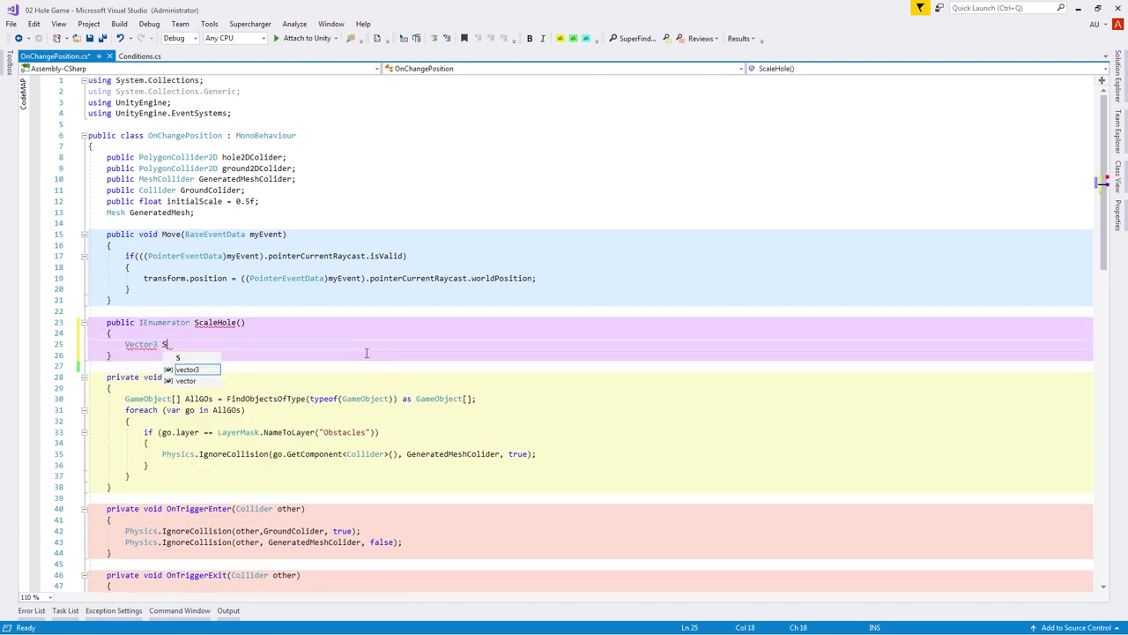
text(tartScale = transform.localScale;)
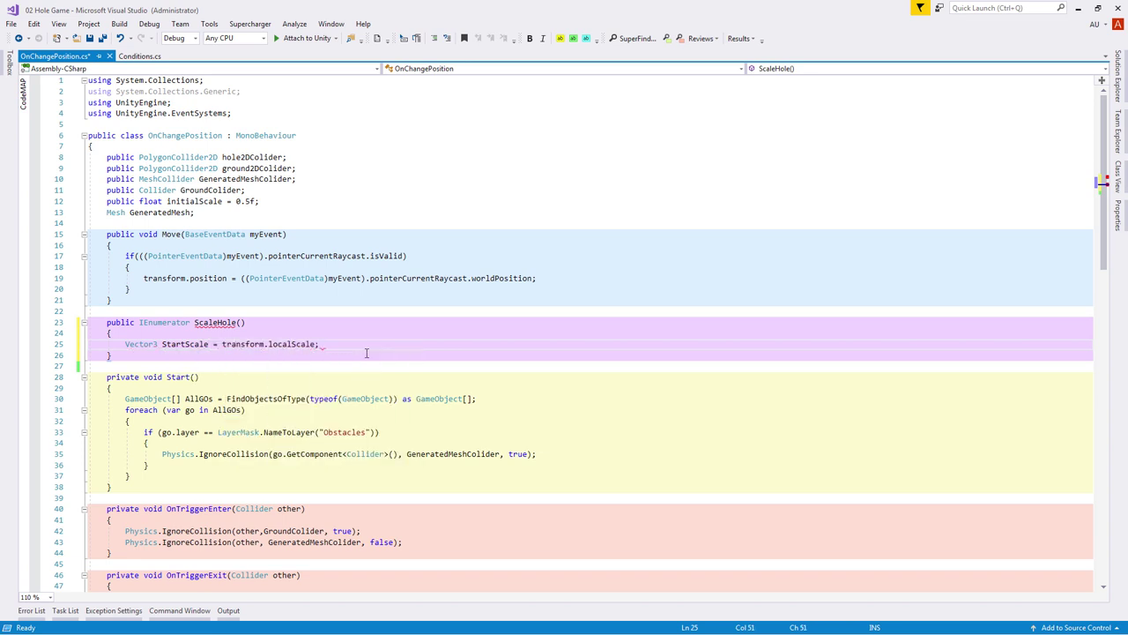
key(Return)
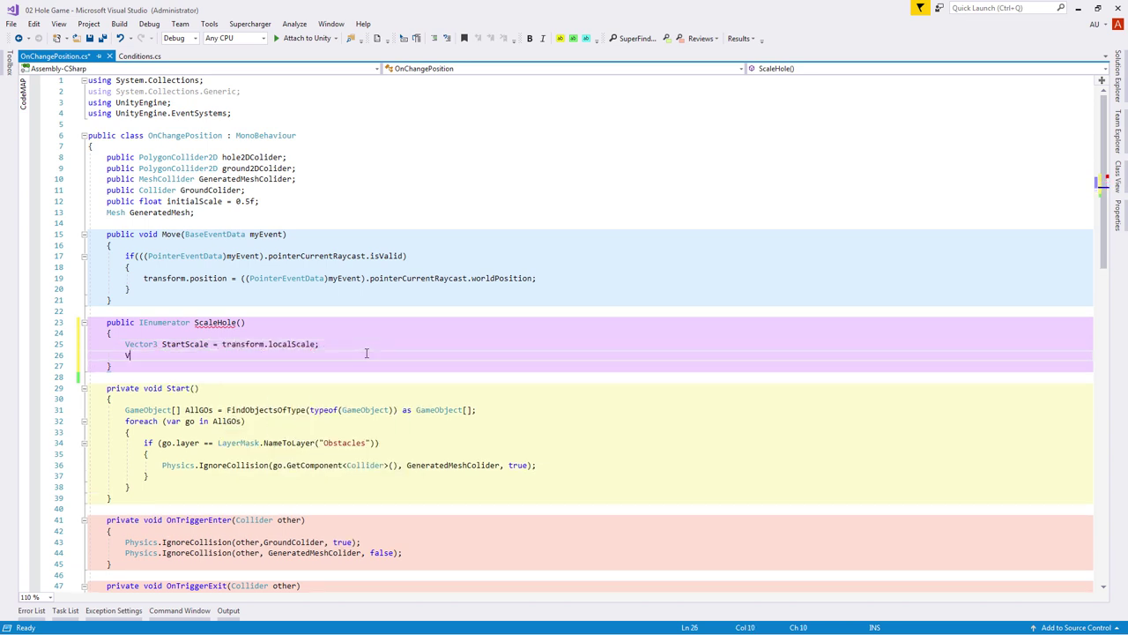
text(Vector3 EndScale = StartScale * )
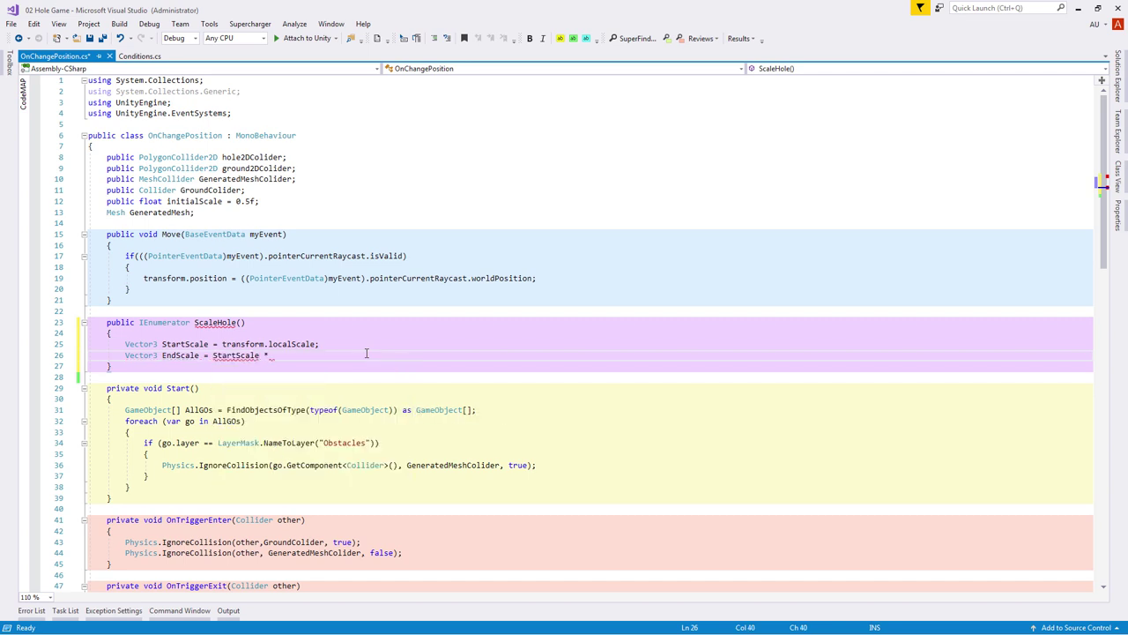
text(2;)
key(Return)
key(Return)
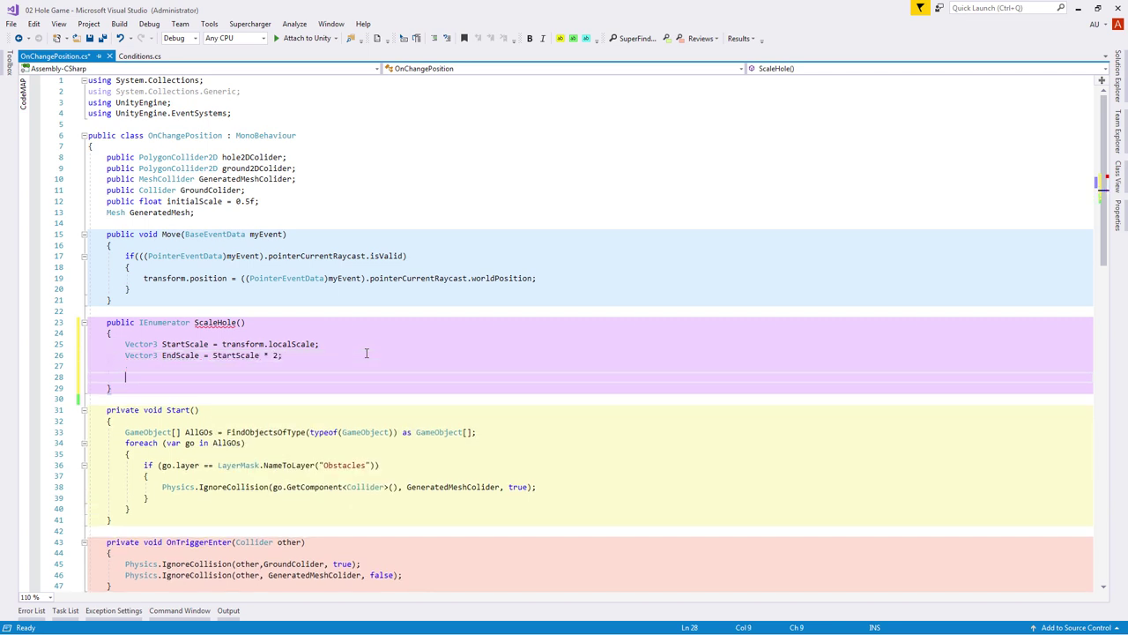
text(float t = 0;)
key(Return)
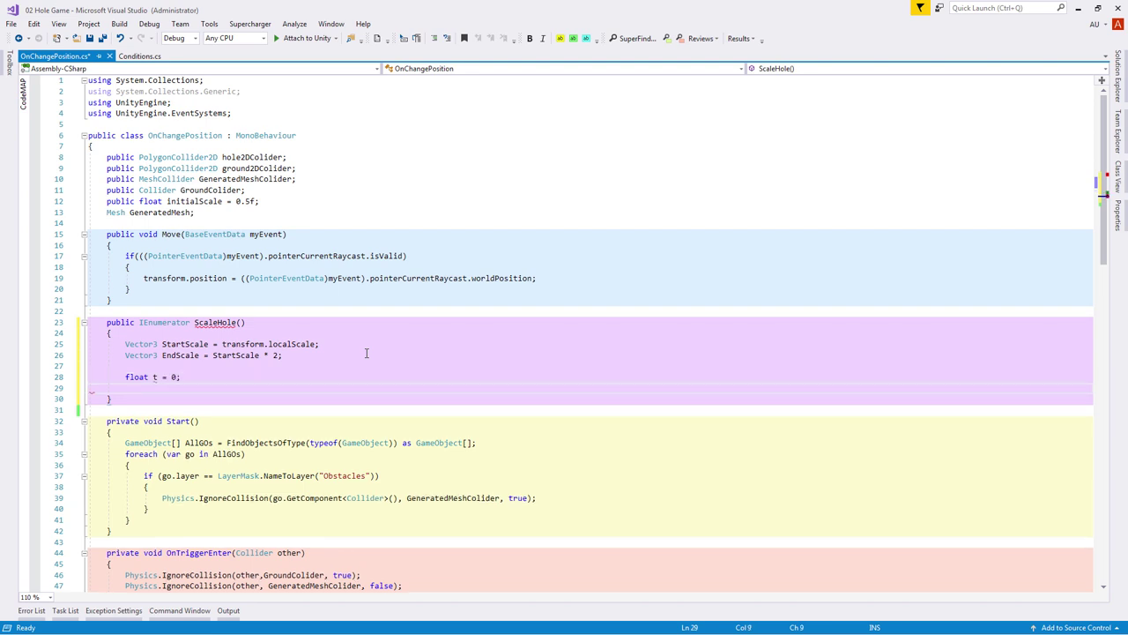
- Add a while (t <= 0.4f) loop lerping localScale by t with yield return null, and save
text(whi)
key(Tab)
key(Tab)
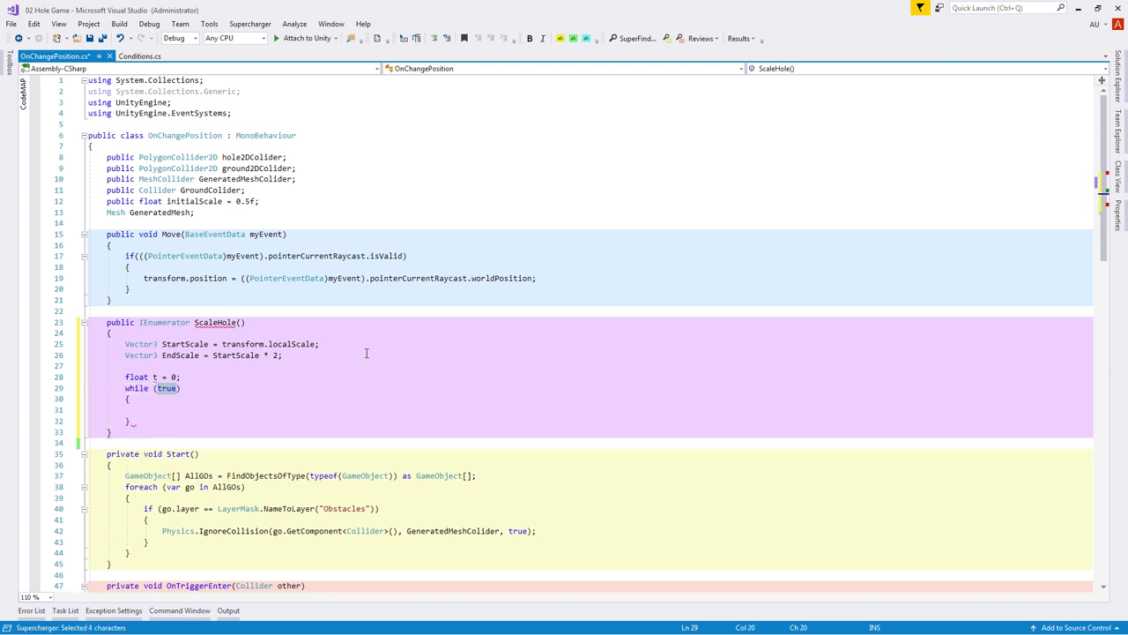
text(t <= 0)
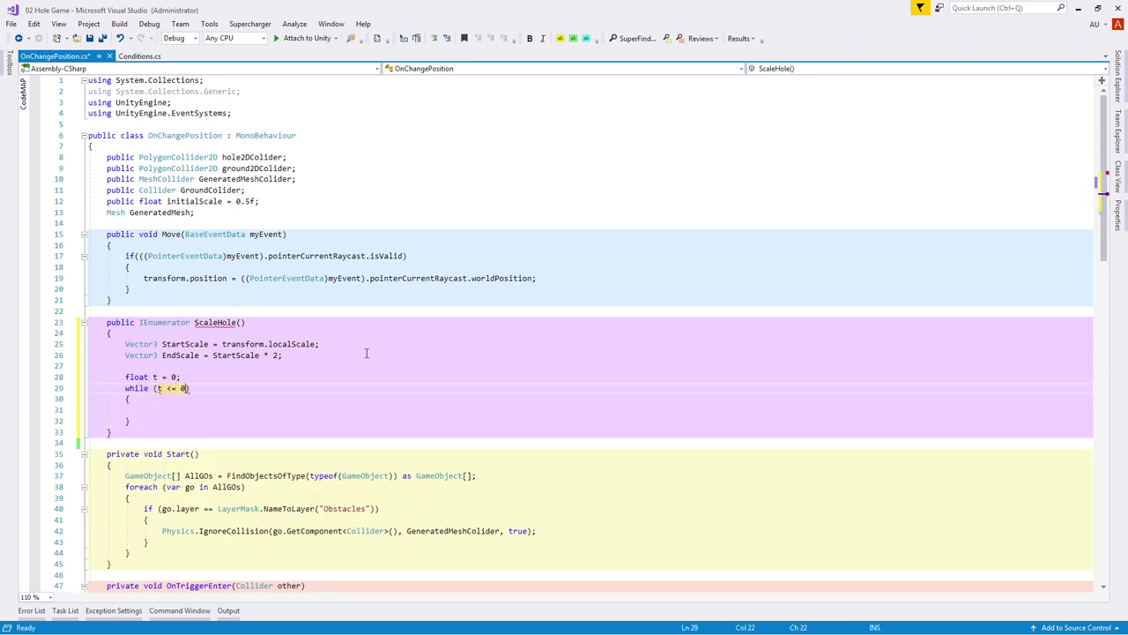
text(.4f)
key(Return)
text(t += Time.deltaTime;)
key(Return)
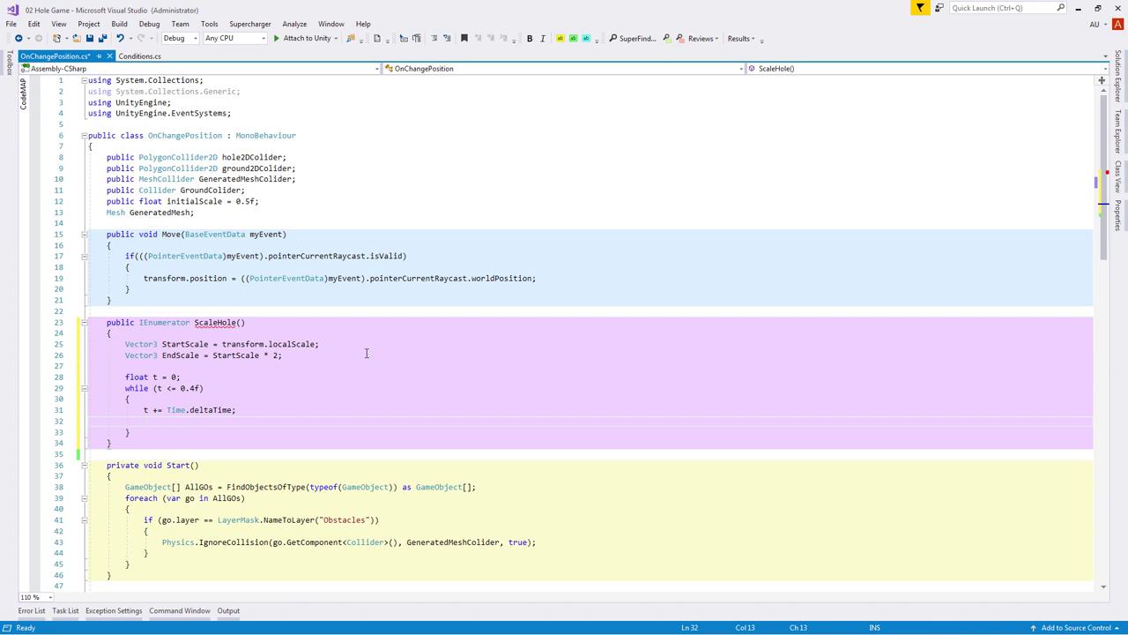
text(transform.localScale = Vector3.Lerp)
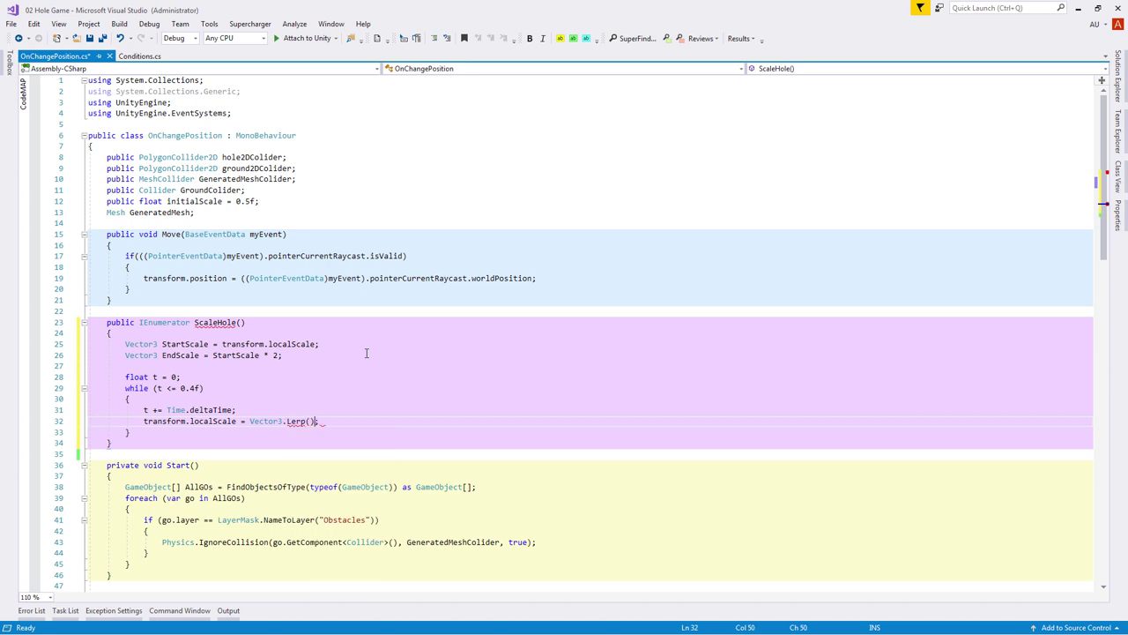
text((StartScale, EndScale)
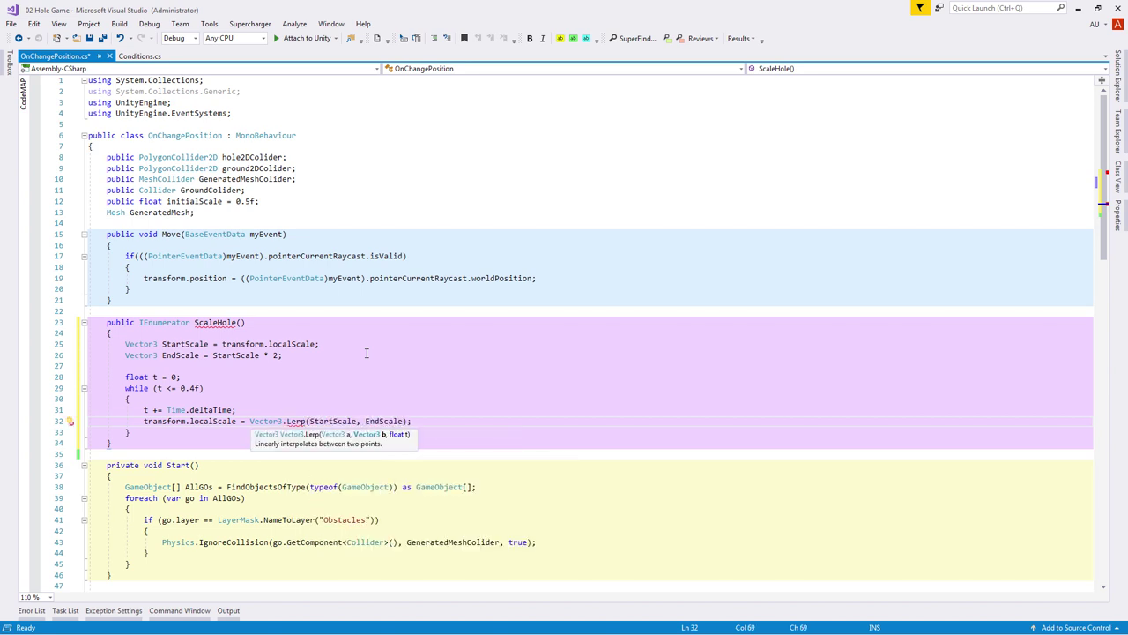
text(, t)
key(End)
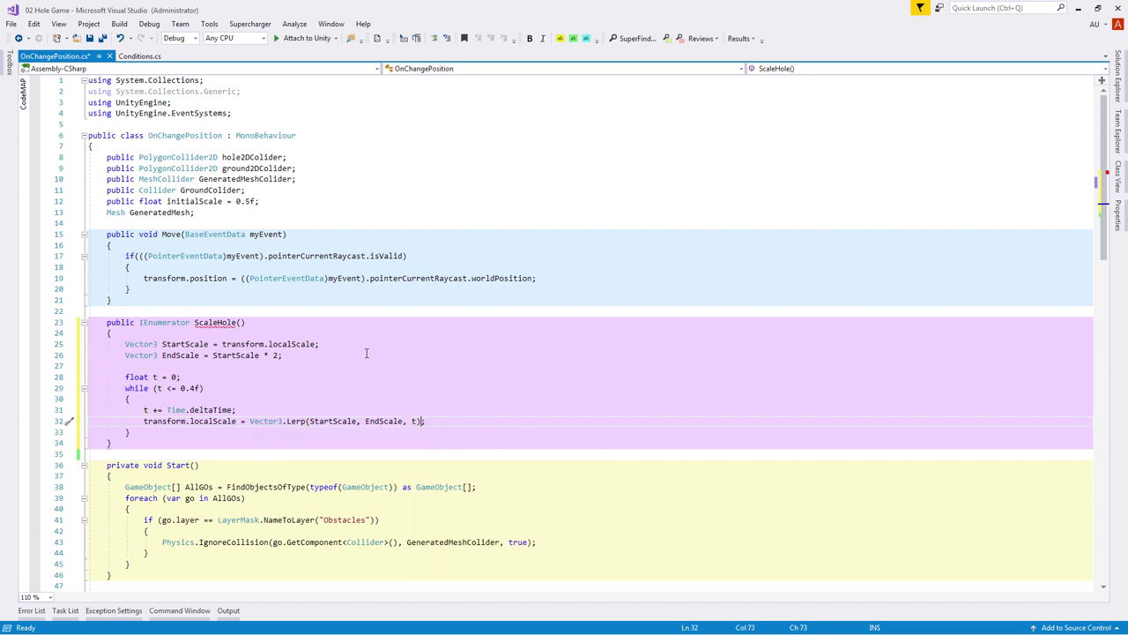
key(Return)
text(yield return null;)
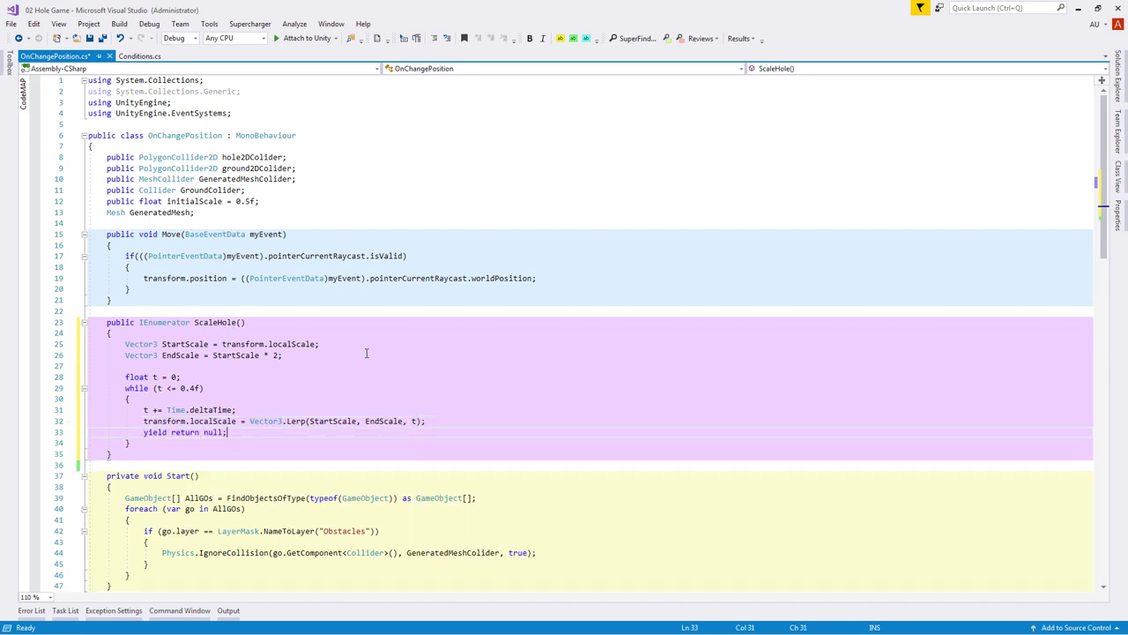
key(ctrl+s)
- In Conditions.cs, declare a public OnChangePosition HoleScript field below Points
click(137, 55)
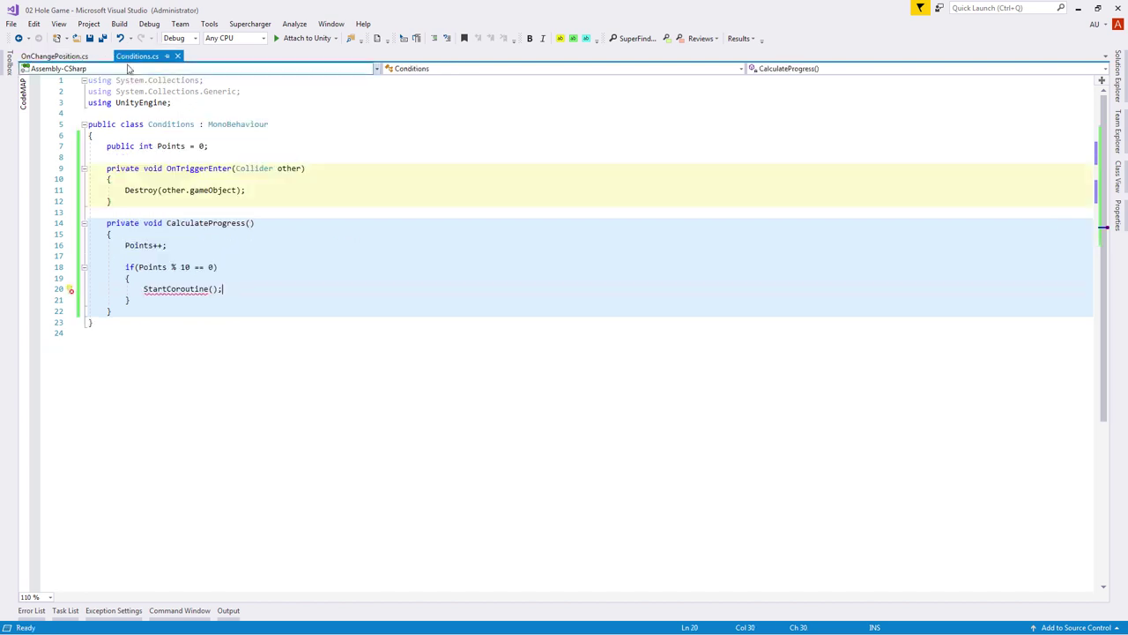
click(251, 159)
key(Return)
key(Up)
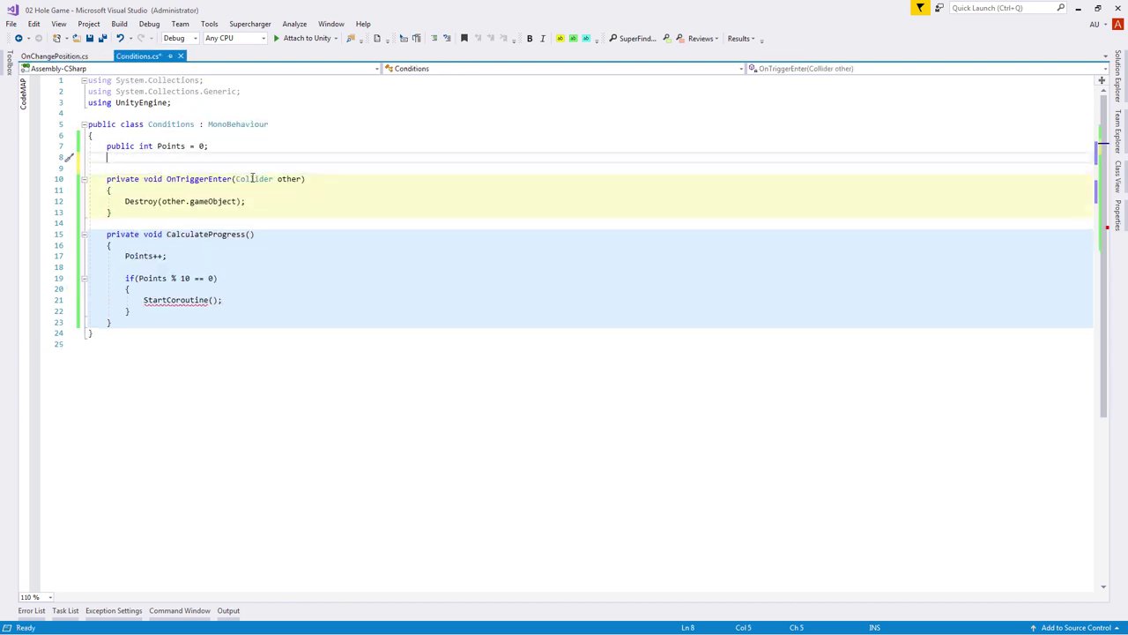
text(public On)
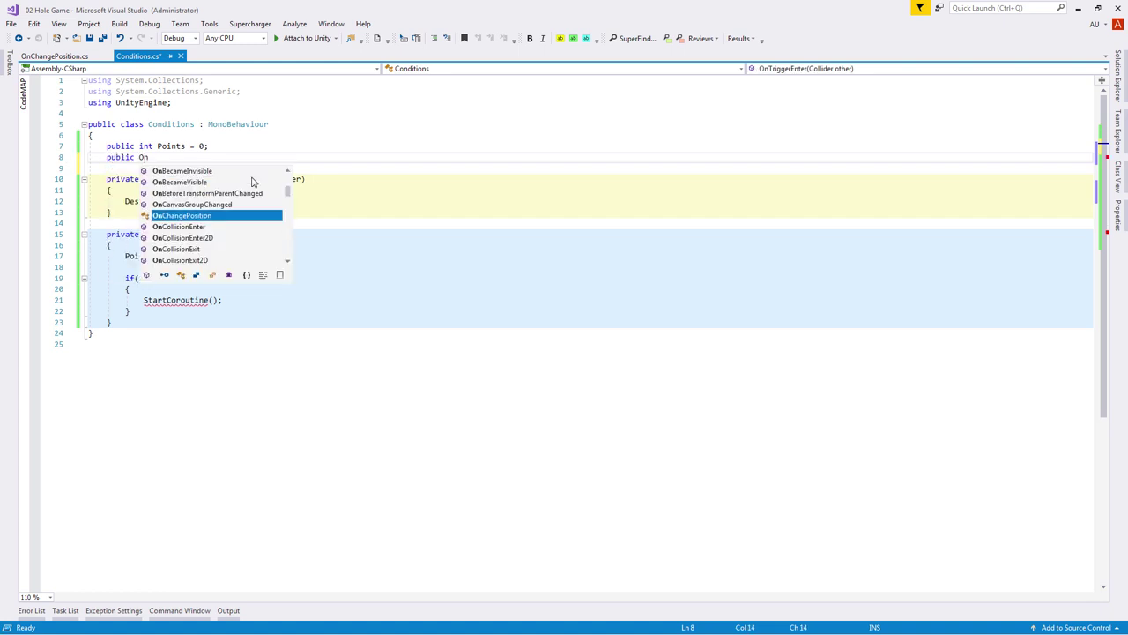
text(ChangePosition HoleScript;)
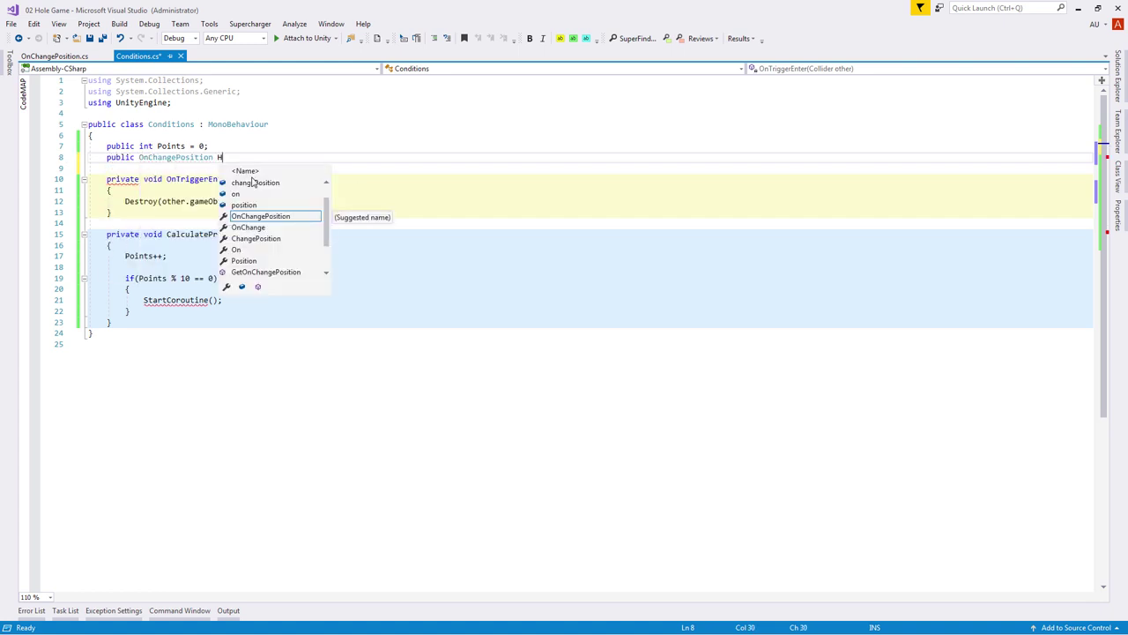
- Pass HoleScript.ScaleHole() to the StartCoroutine call
double_click(233, 156)
key(ctrl+c)
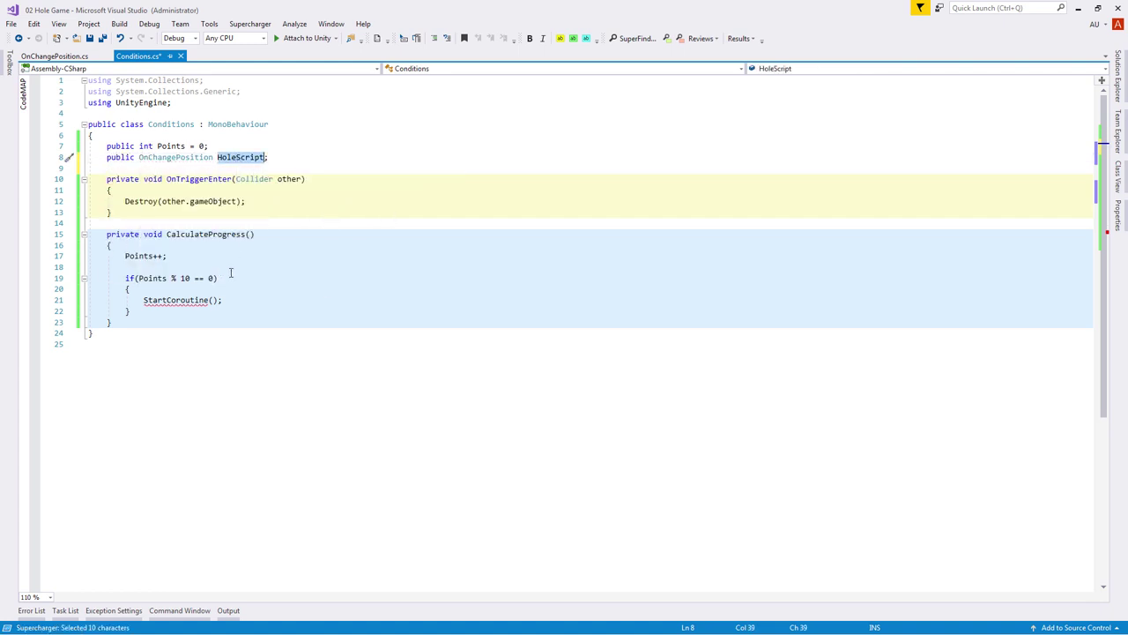
click(213, 300)
key(ctrl+v)
text(.ScaleHole())
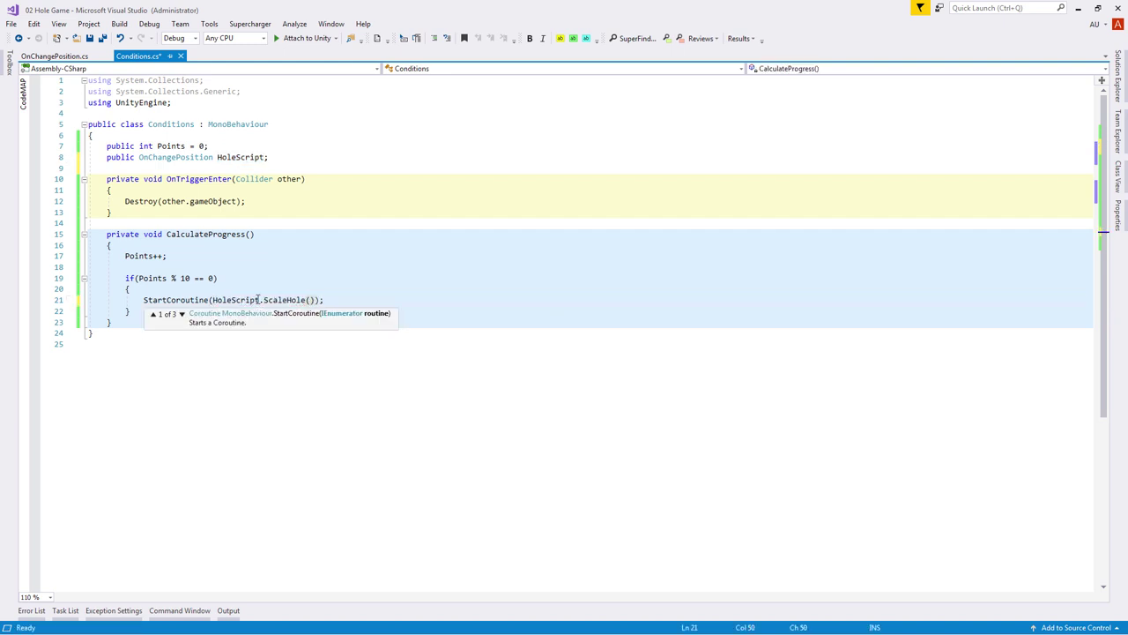
- Call CalculateProgress(); after the Destroy line in OnTriggerEnter and save the script
key(End)
drag(165, 234, 280, 234)
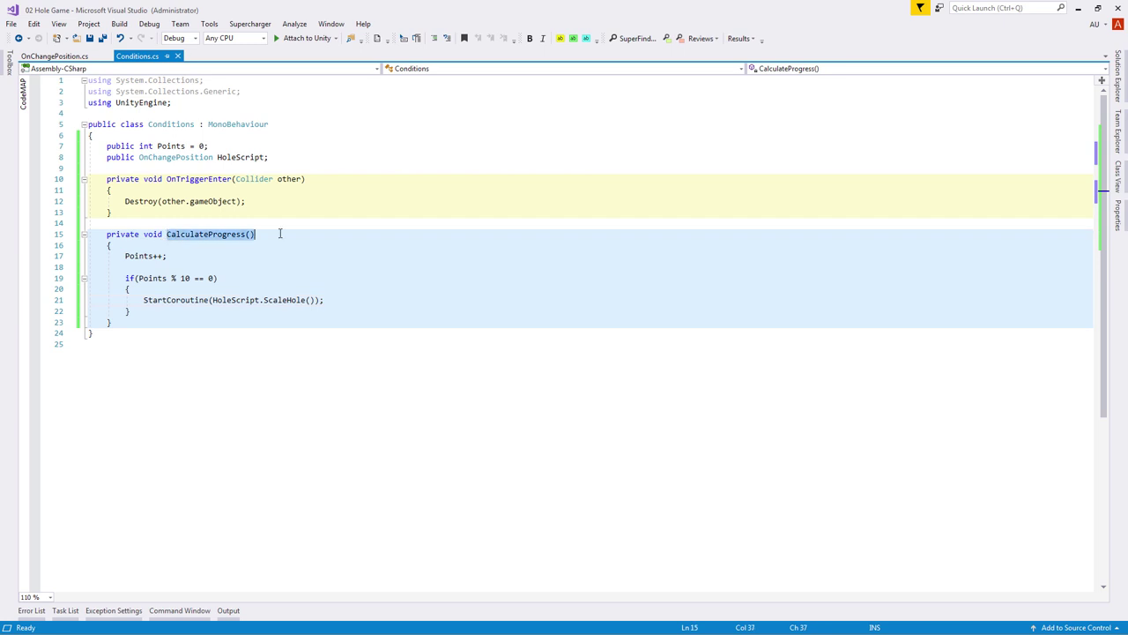
key(ctrl+c)
click(255, 201)
key(Return)
key(ctrl+v)
text(;)
key(ctrl+s)
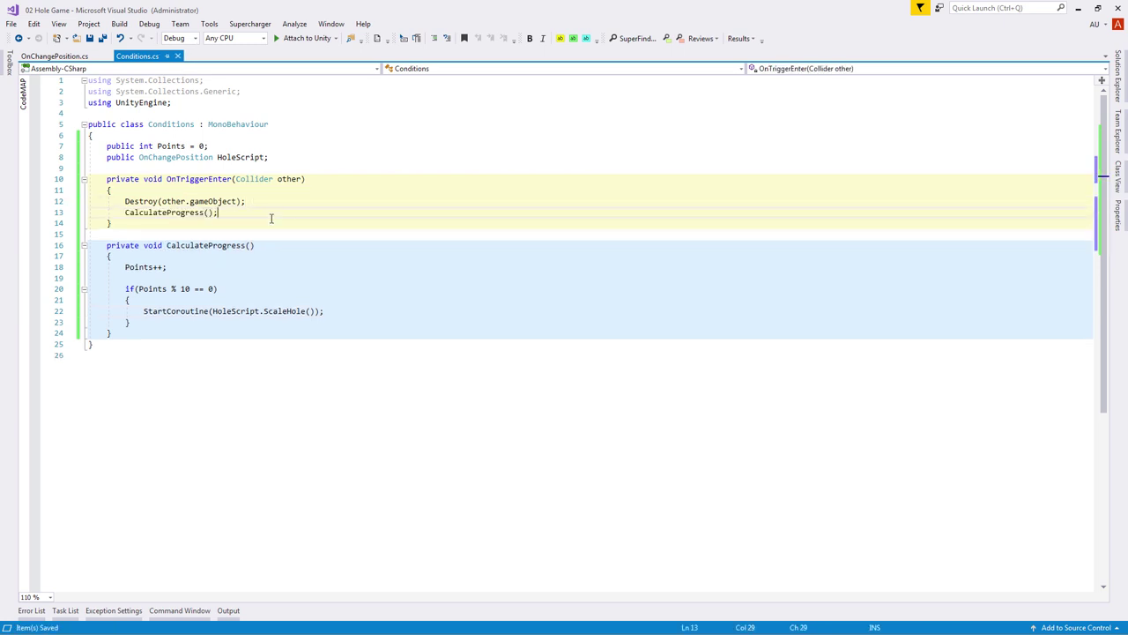
click(1077, 10)
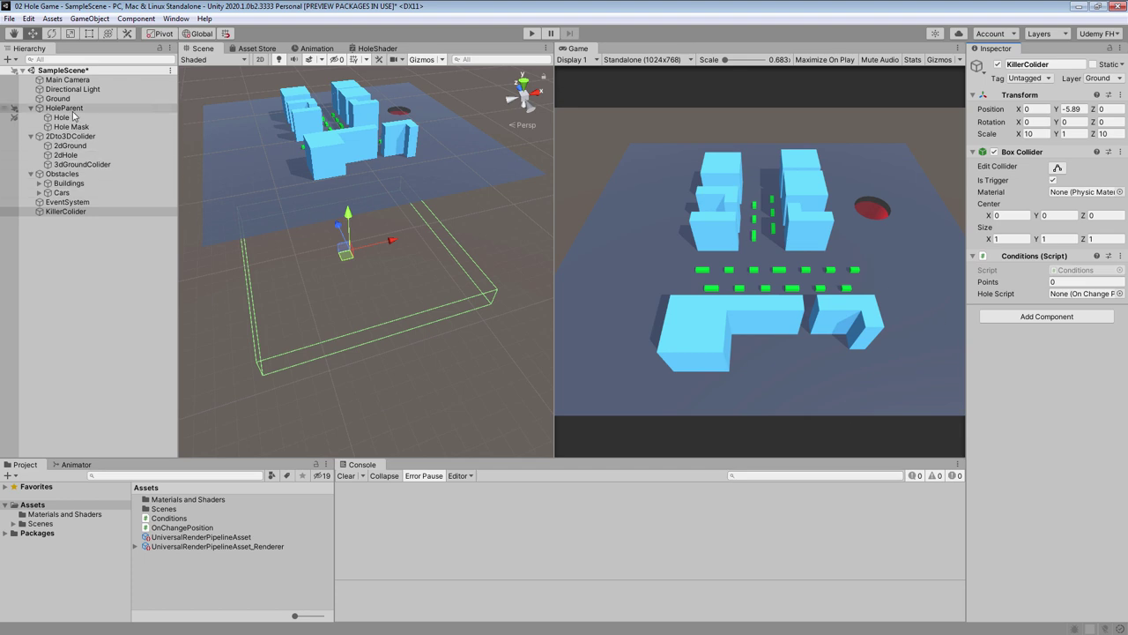
- Assign HoleParent as Hole Script, then play-test the hole growing as Points reaches 40
drag(1047, 272, 1079, 294)
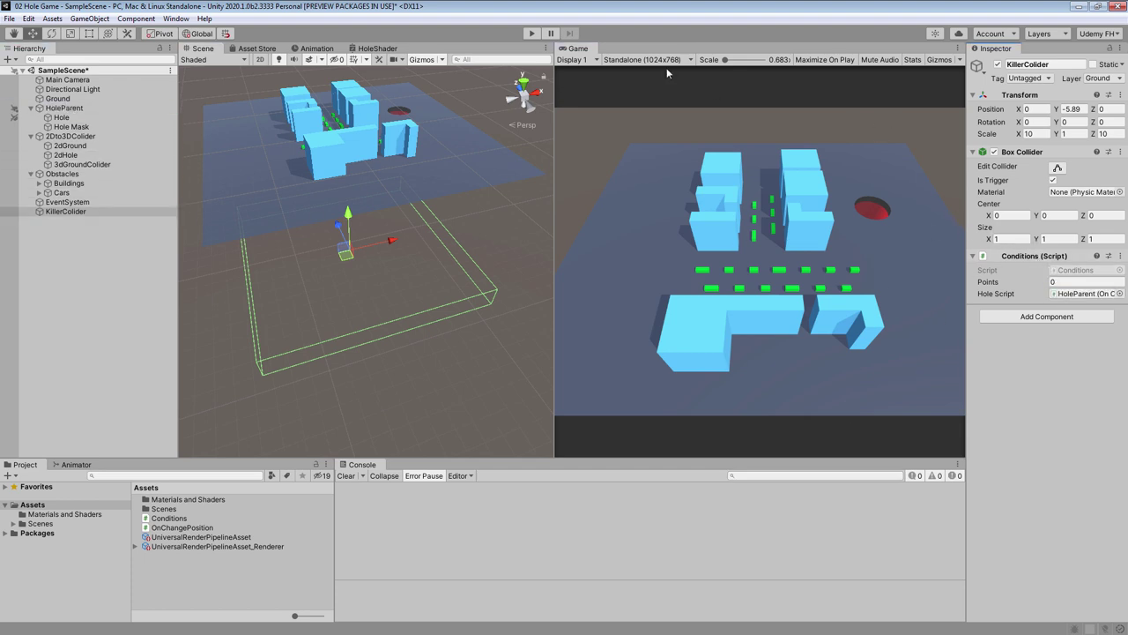
click(531, 34)
mouse_move(868, 215)
mouse_down()
mouse_move(873, 256)
mouse_move(850, 282)
mouse_move(713, 275)
mouse_move(757, 239)
mouse_move(756, 212)
mouse_move(783, 243)
mouse_move(800, 243)
mouse_move(796, 196)
mouse_move(751, 236)
mouse_move(721, 242)
mouse_move(724, 195)
mouse_move(899, 330)
mouse_move(716, 307)
mouse_move(712, 296)
mouse_move(763, 263)
mouse_up()
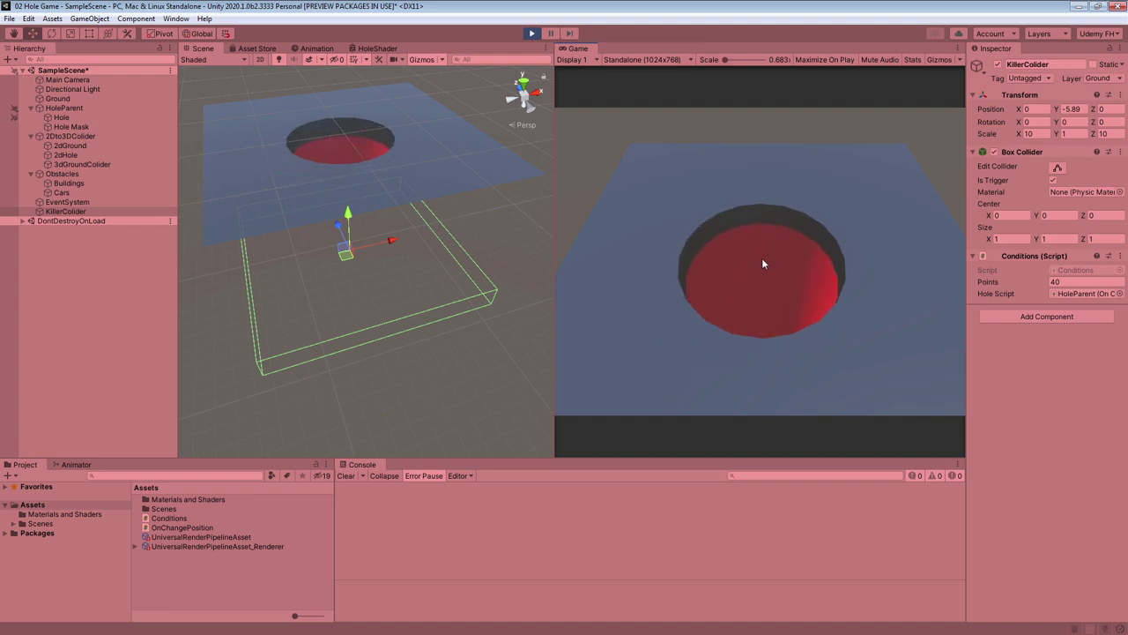
click(531, 34)
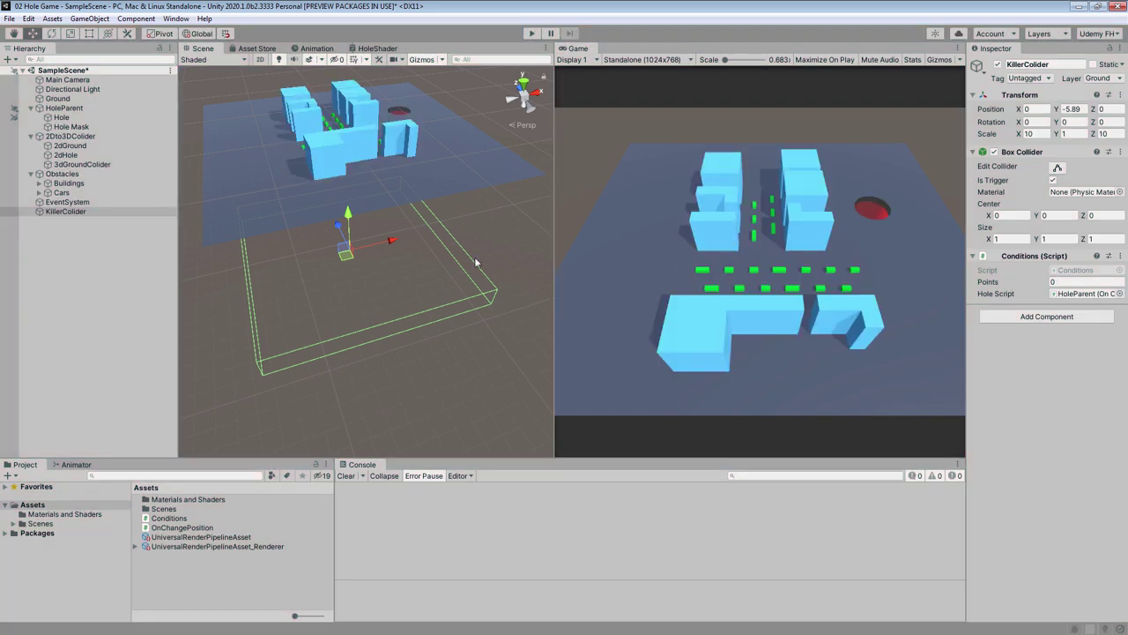